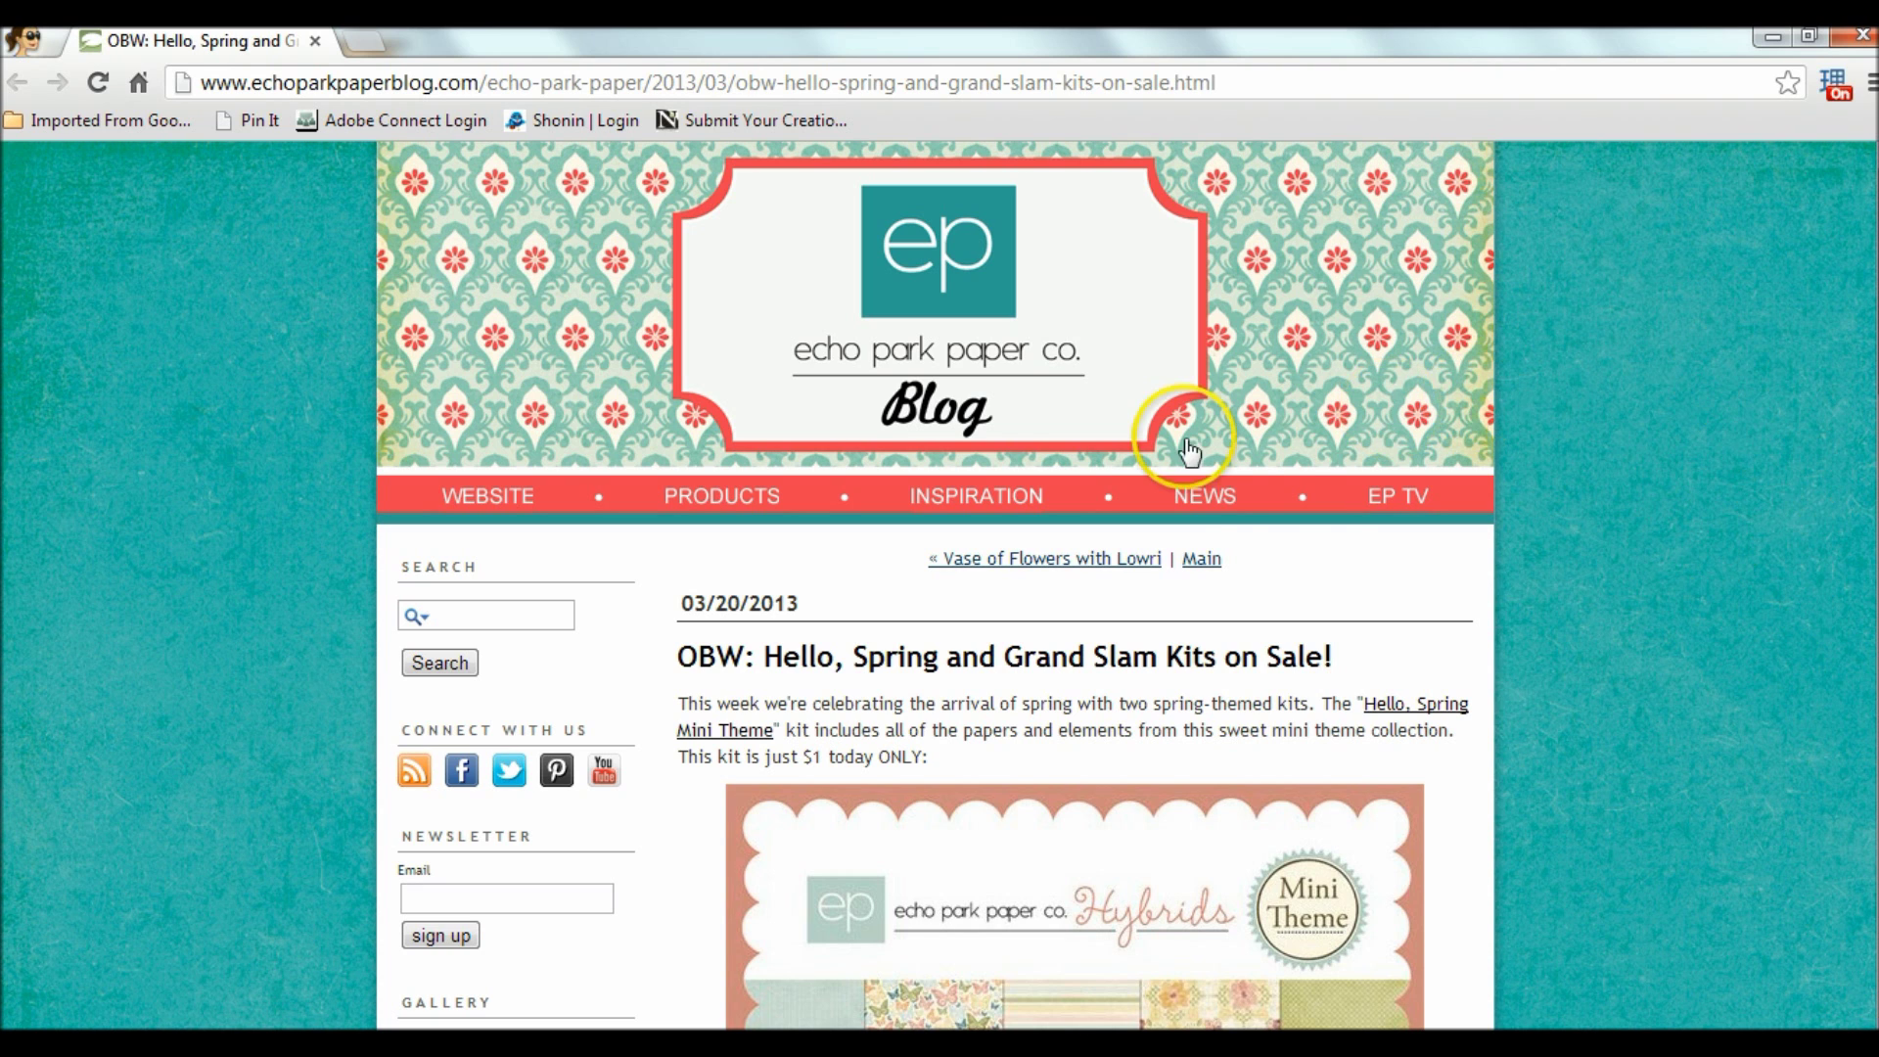
- Open the Hello, Spring Mini Theme kit's product page from the blog post and look over its details
scroll(1302, 525, "down", 3)
scroll(1307, 536, "down", 2)
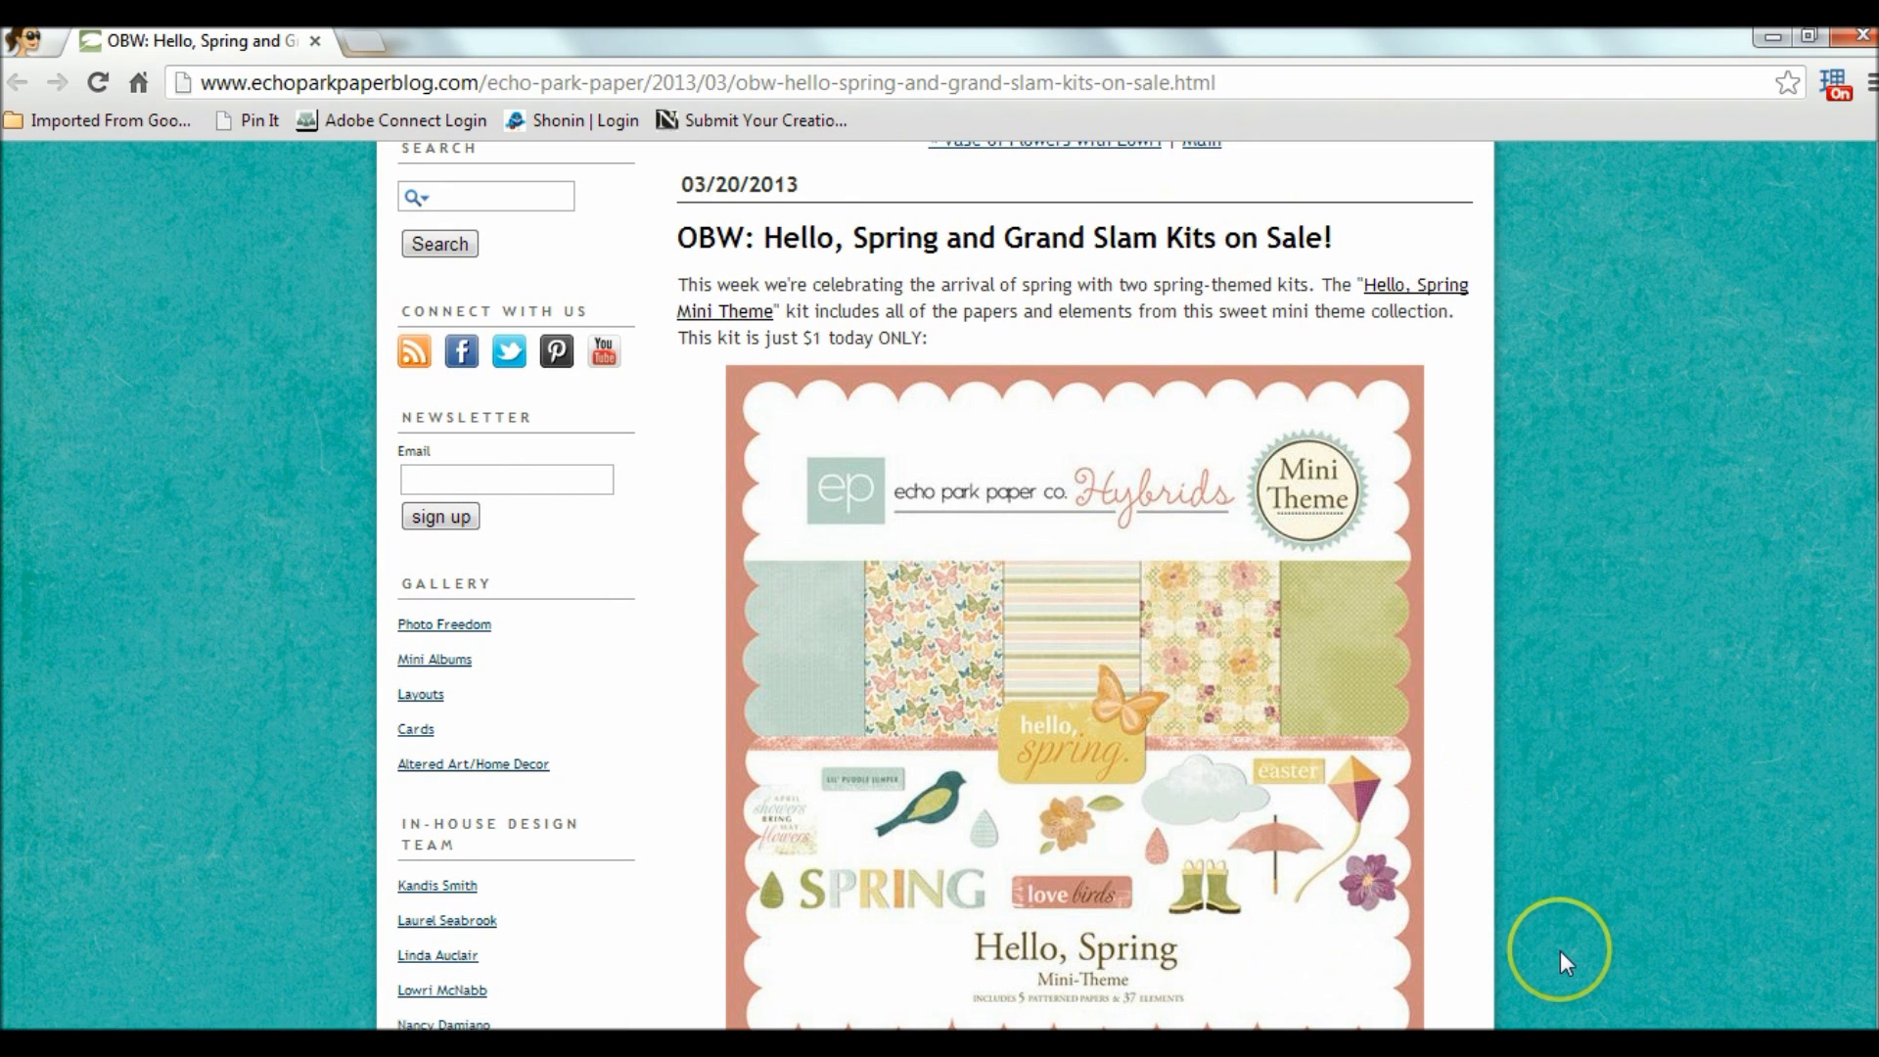
left_click(1443, 286)
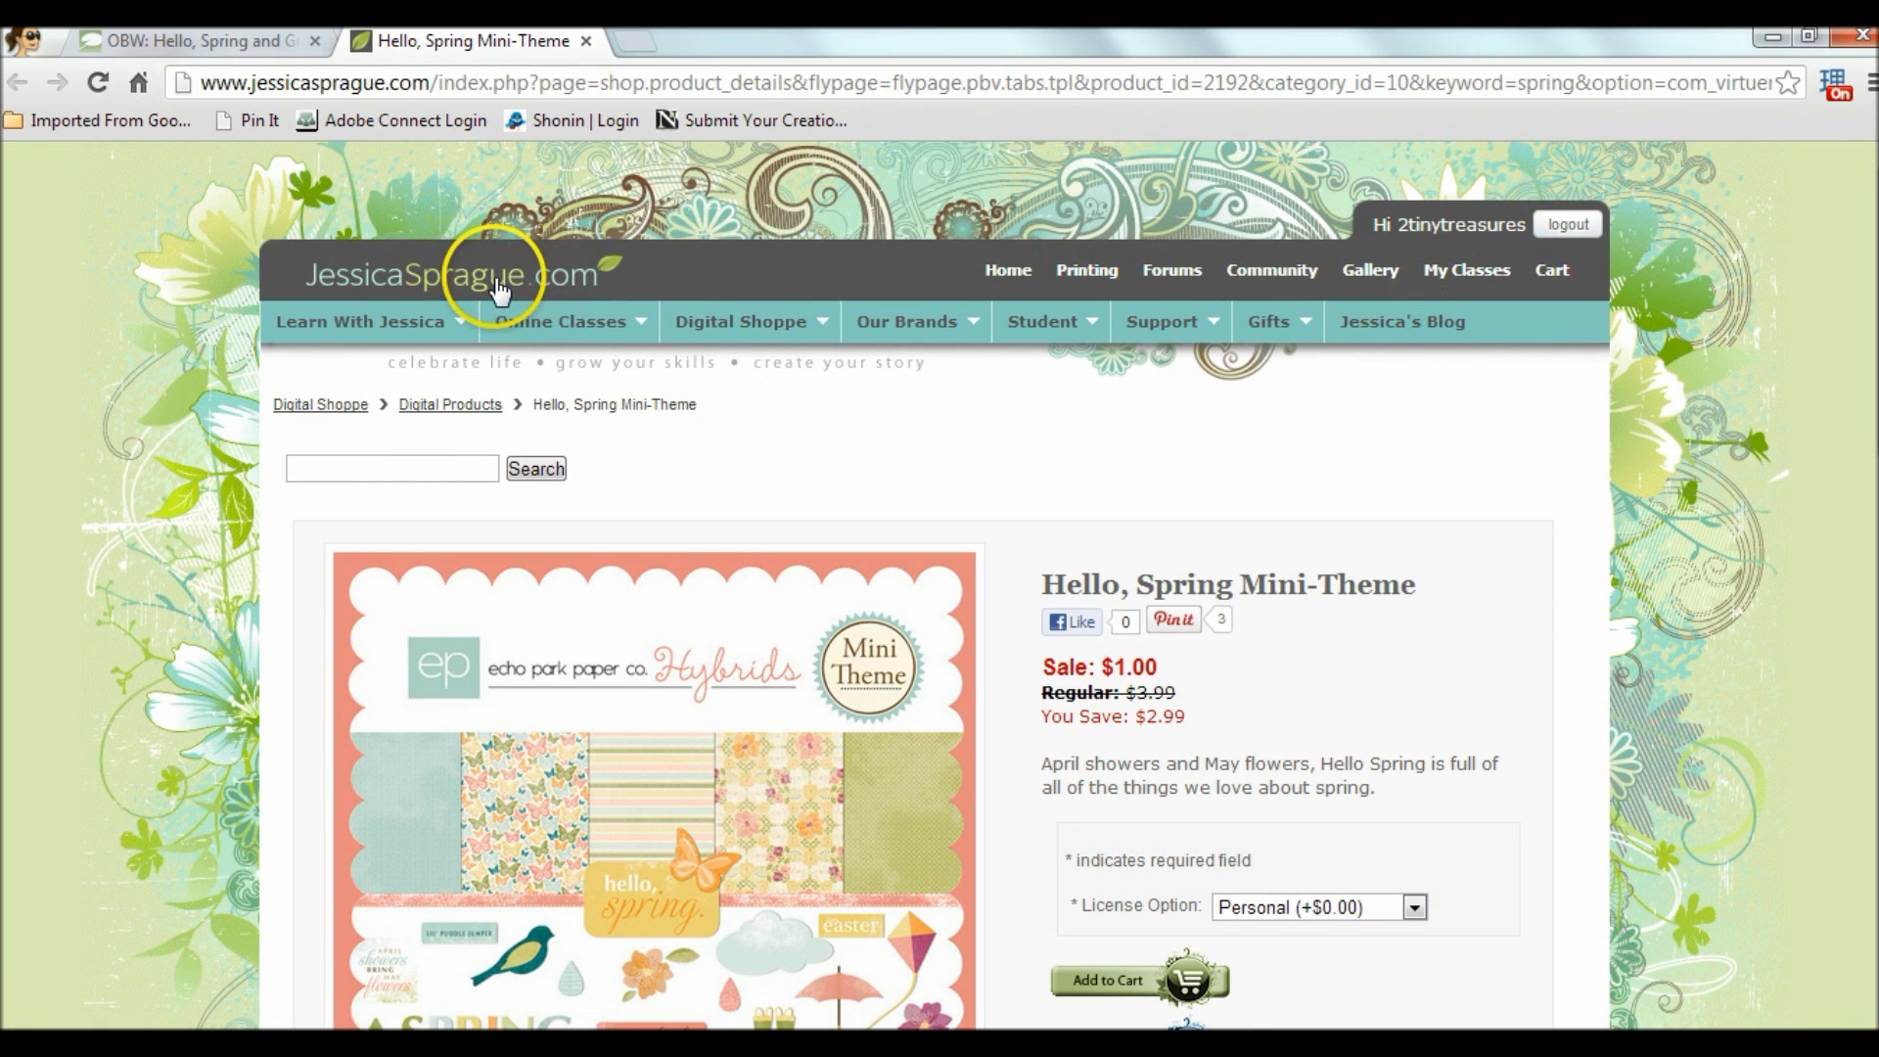
scroll(1454, 433, "down", 4)
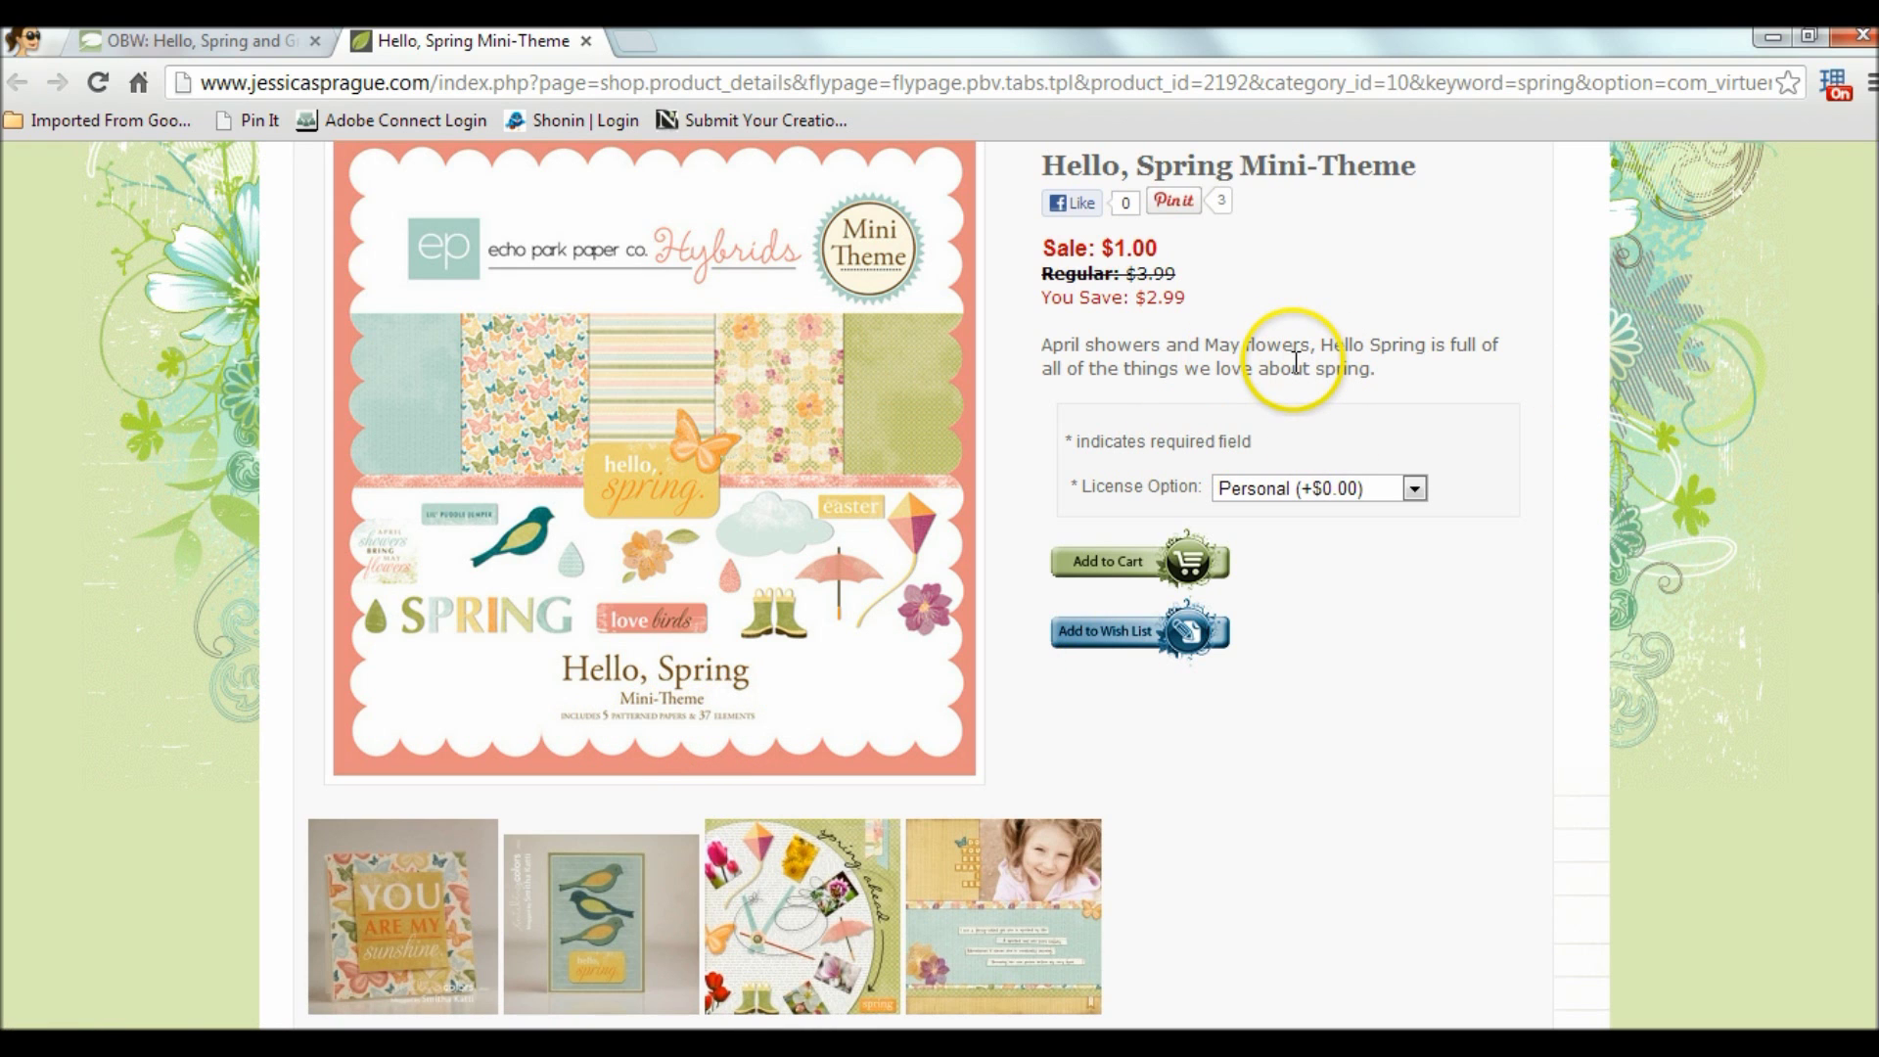
- Switch from the browser to Windows Explorer and open the Papers folder inside Dropbox > Silhouette > eph_hellospring
left_click(1773, 38)
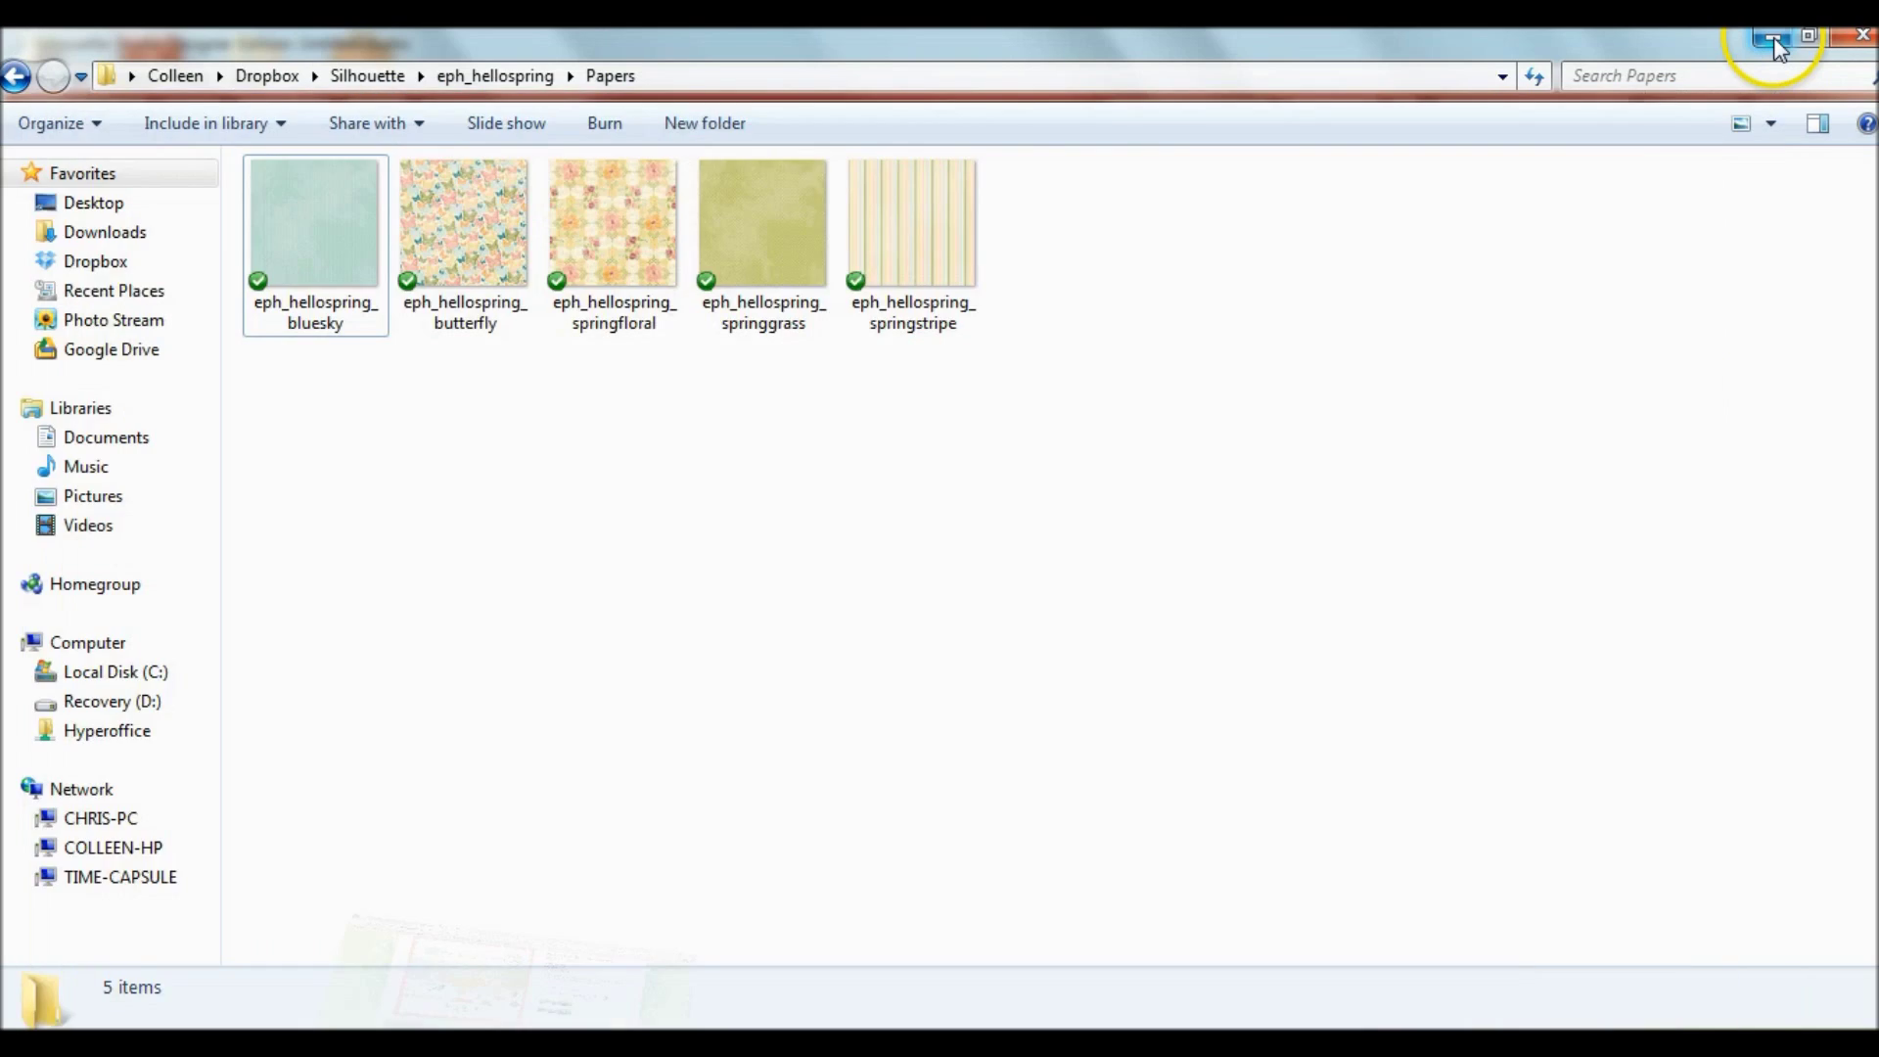
left_click(105, 273)
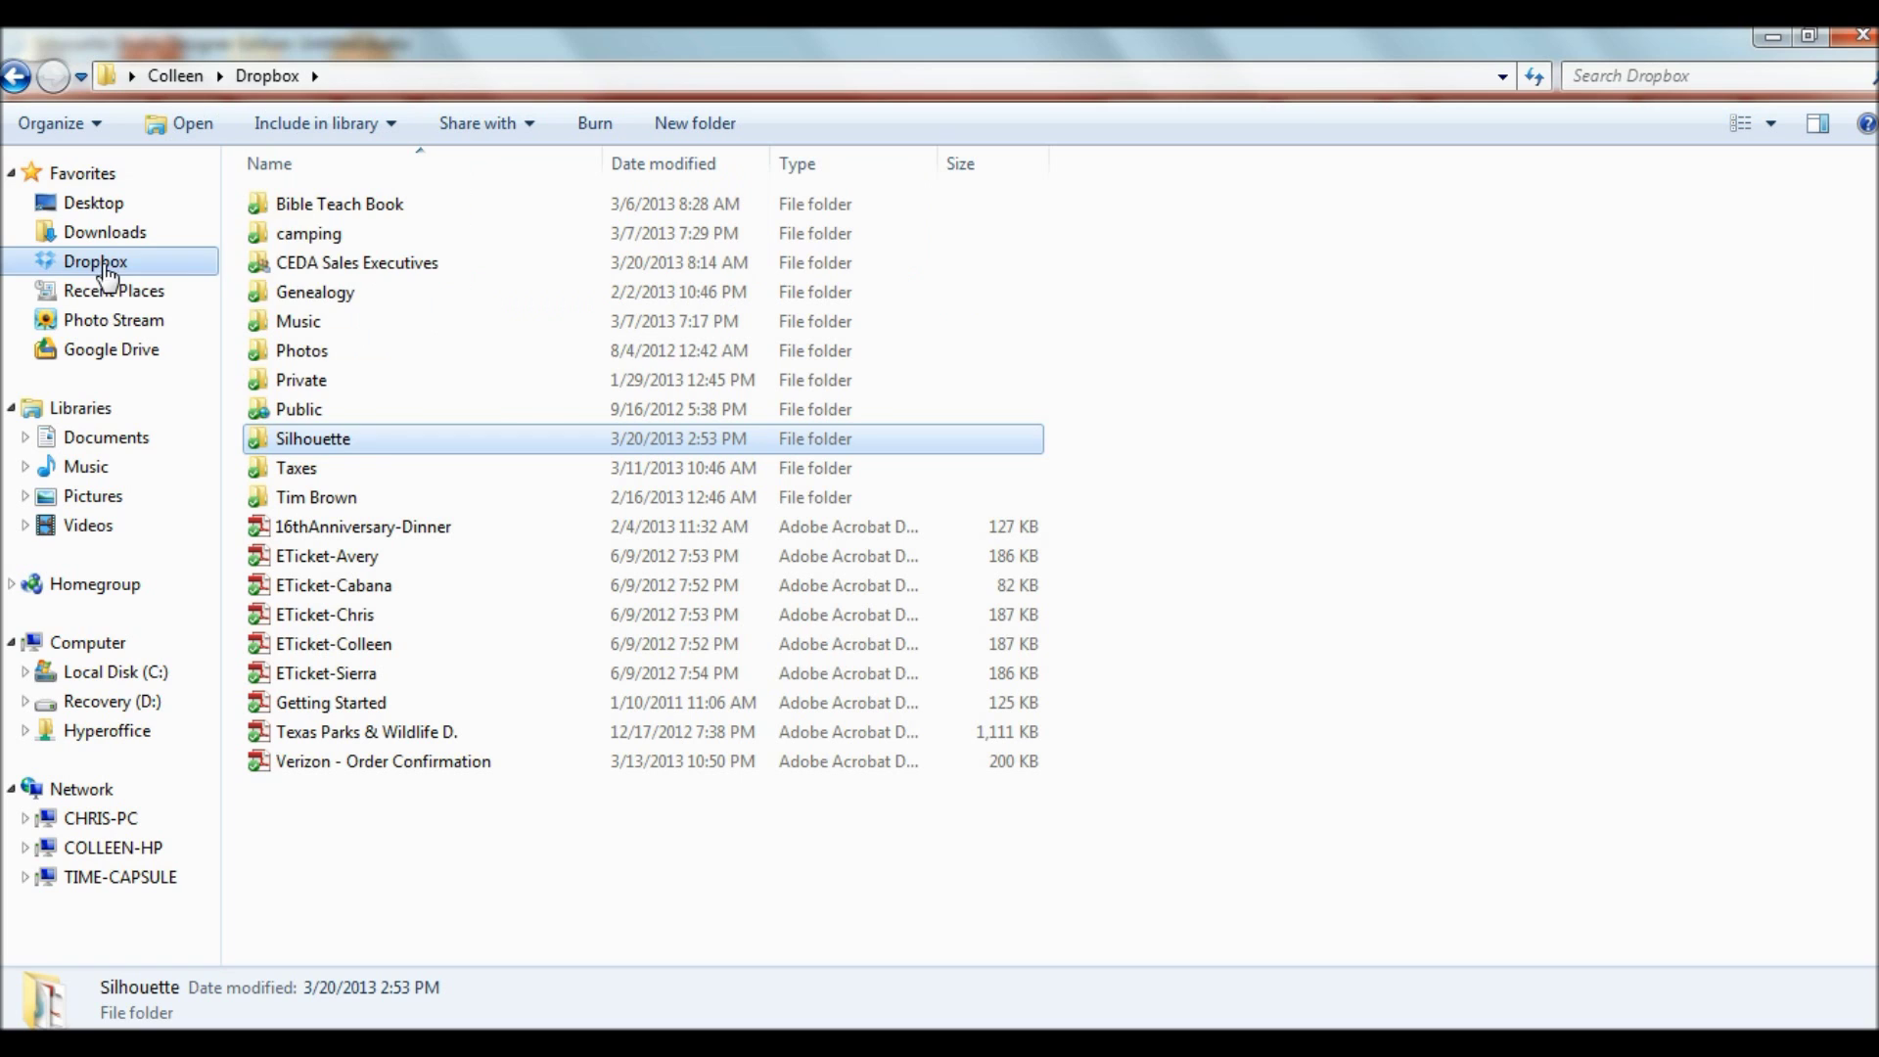
double_click(338, 441)
left_click(354, 209)
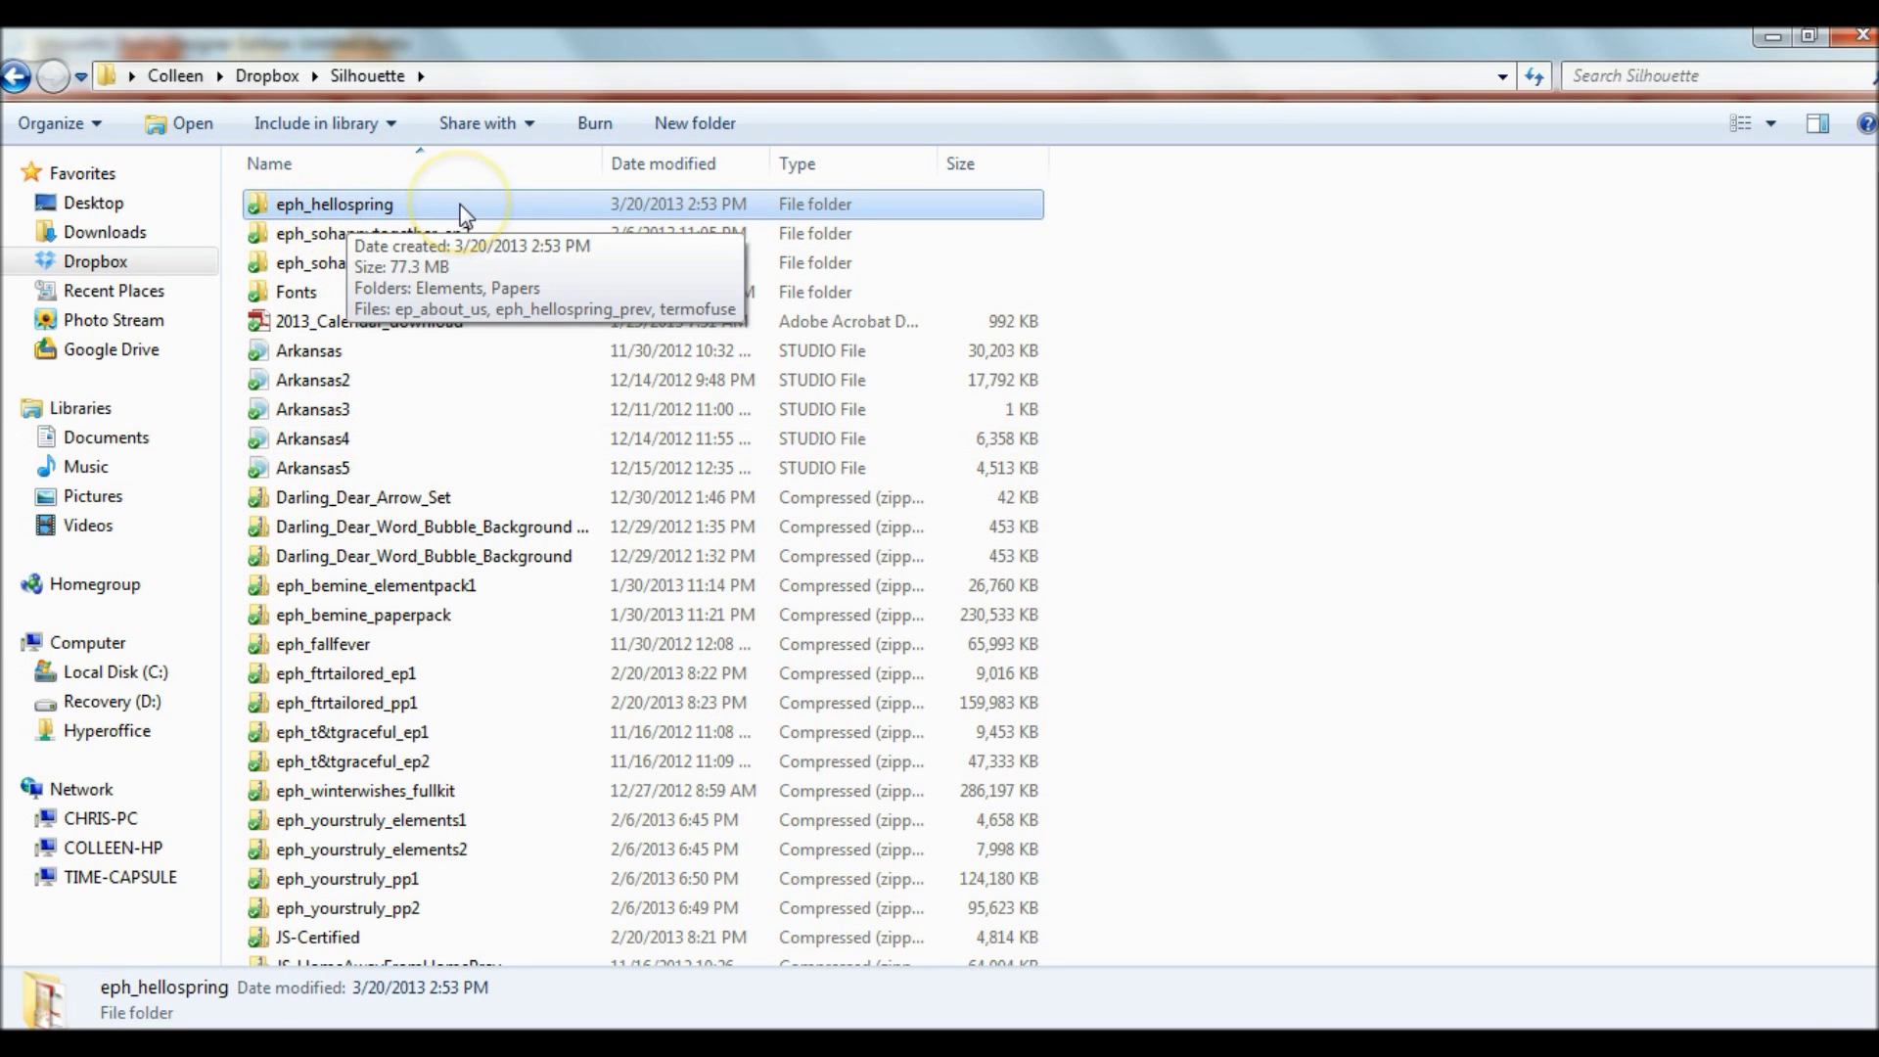
double_click(403, 208)
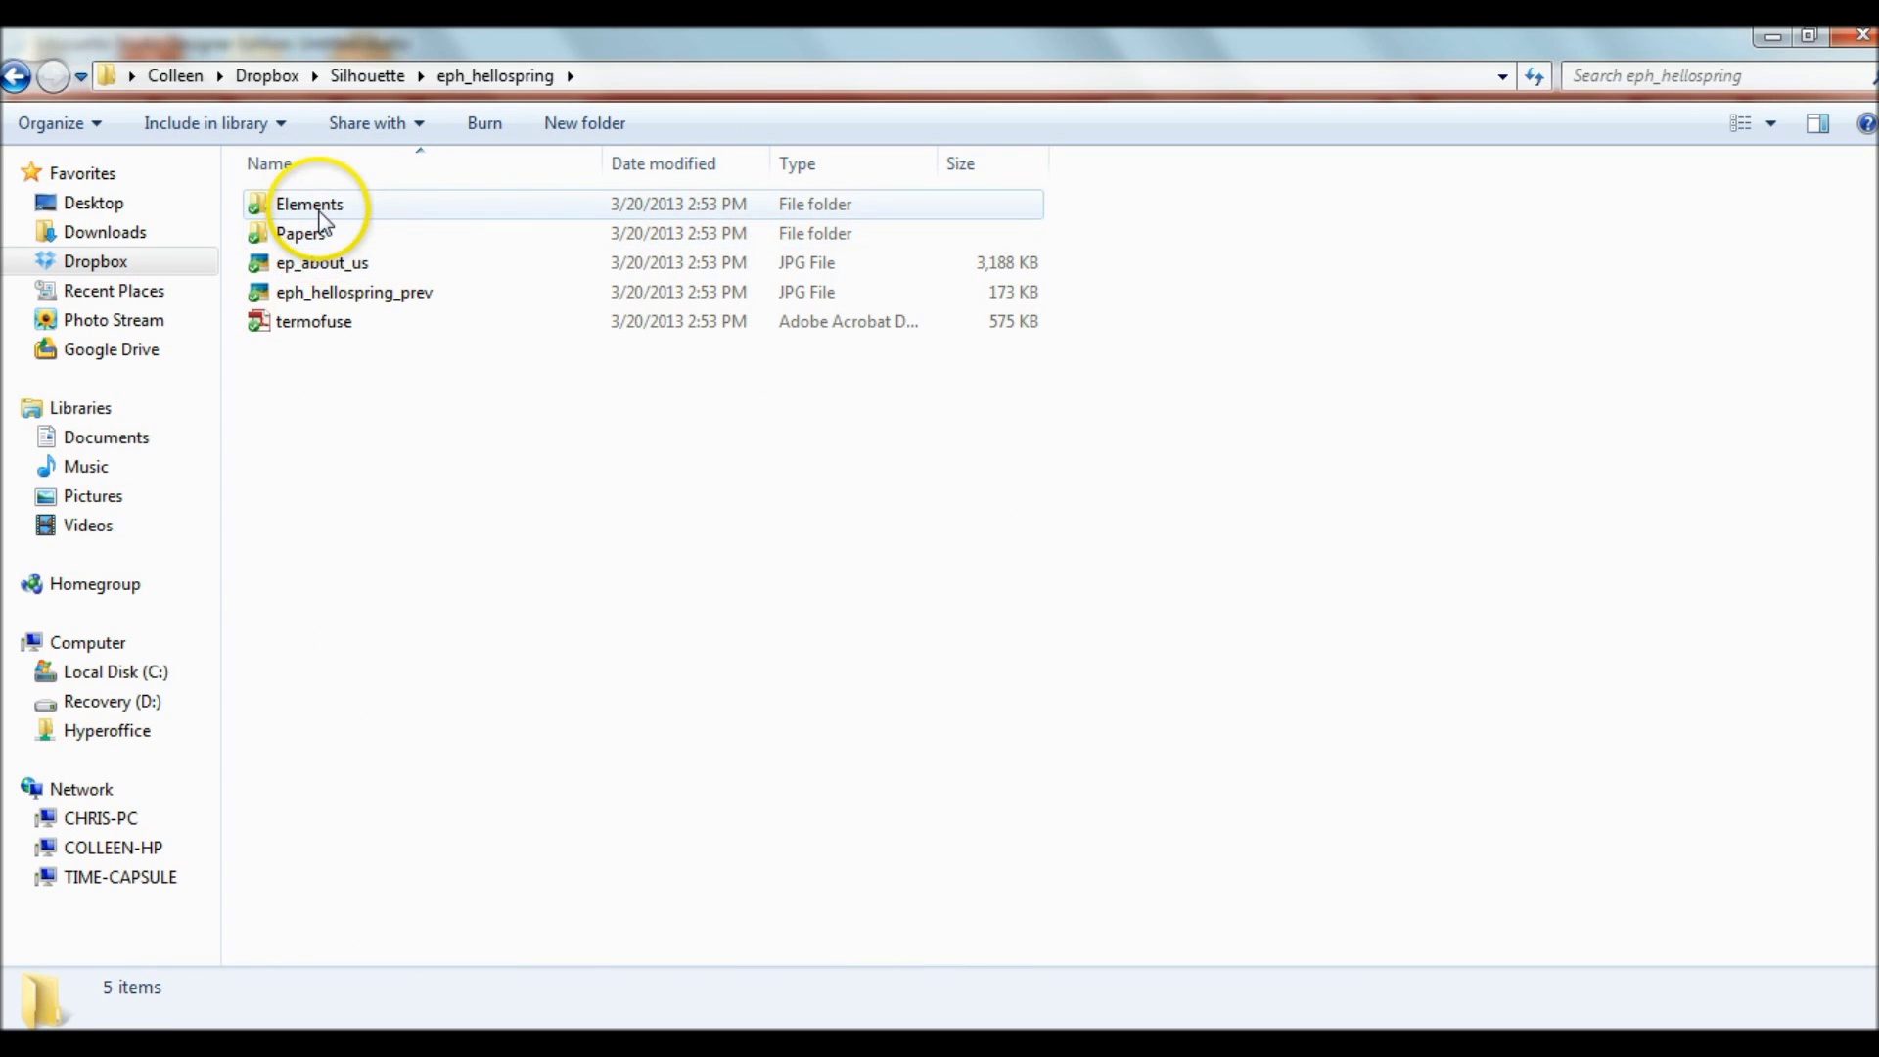
double_click(311, 238)
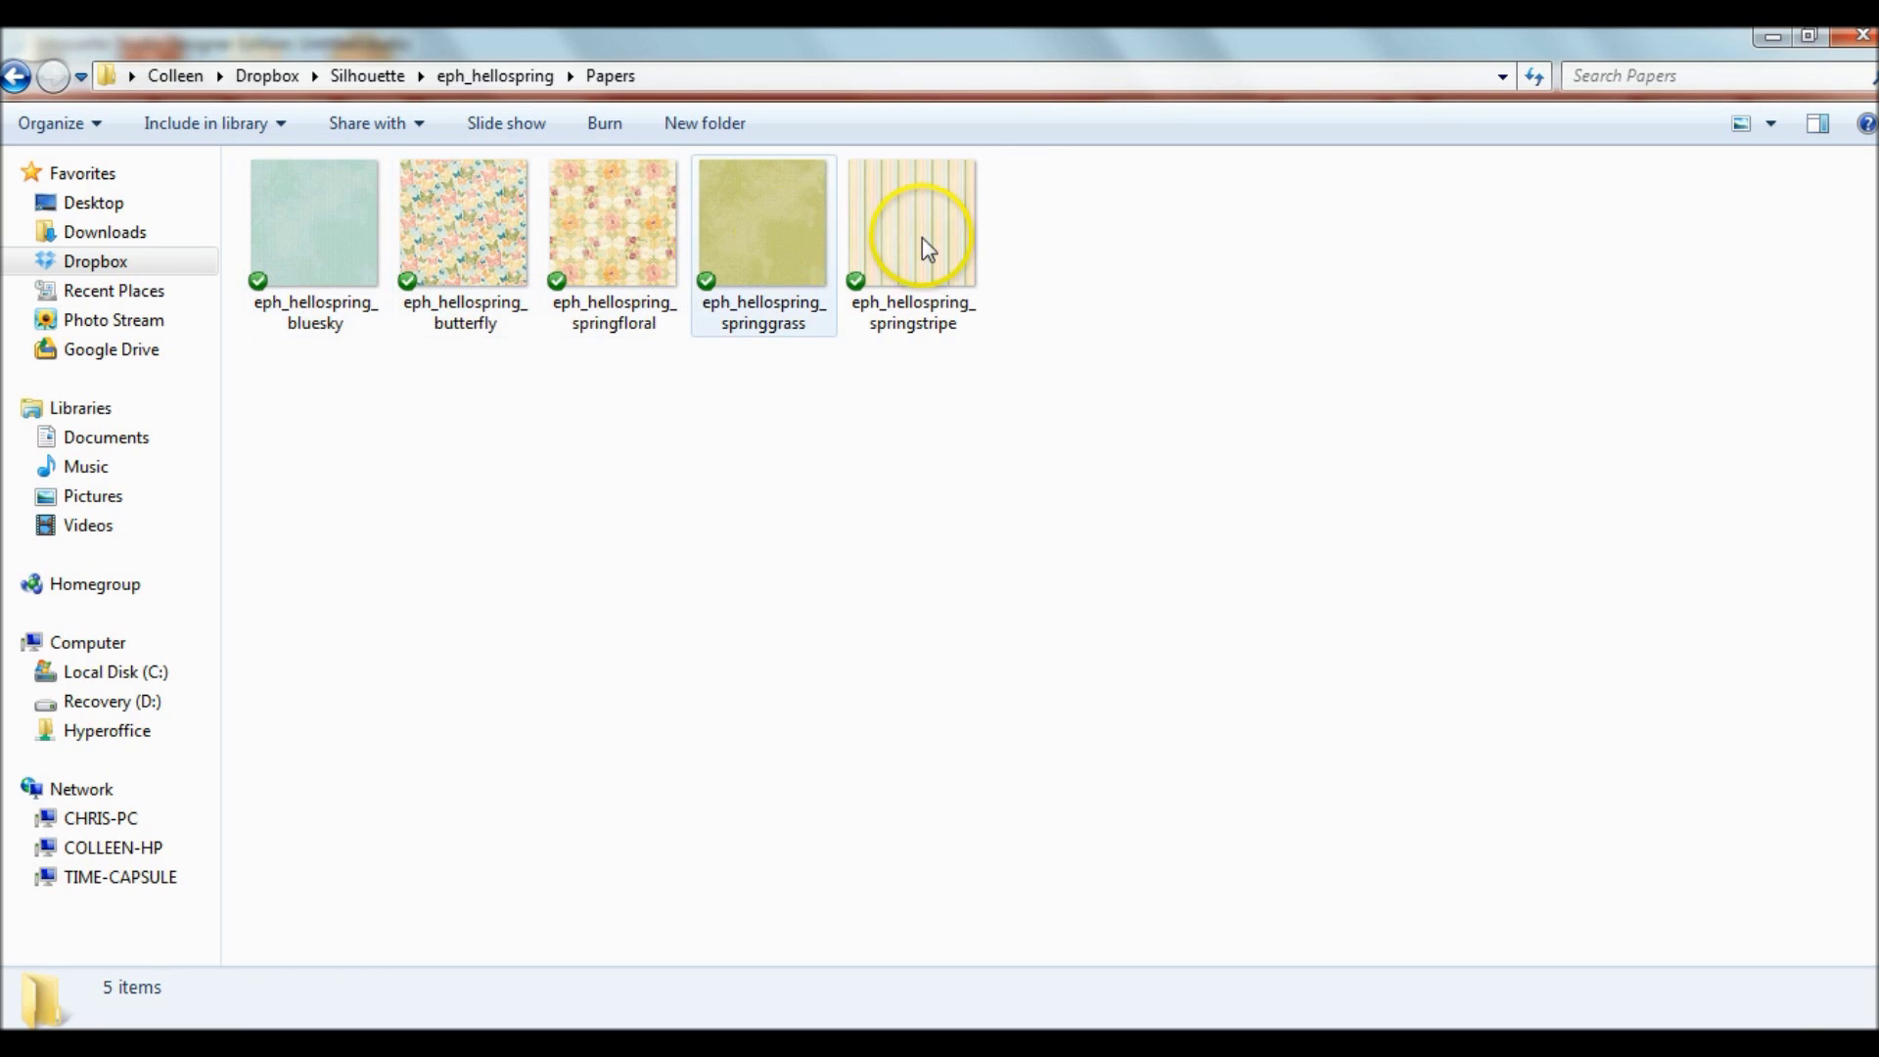
- Switch to Silhouette Studio and expand the My Patterns folder in the library
left_click(725, 1047)
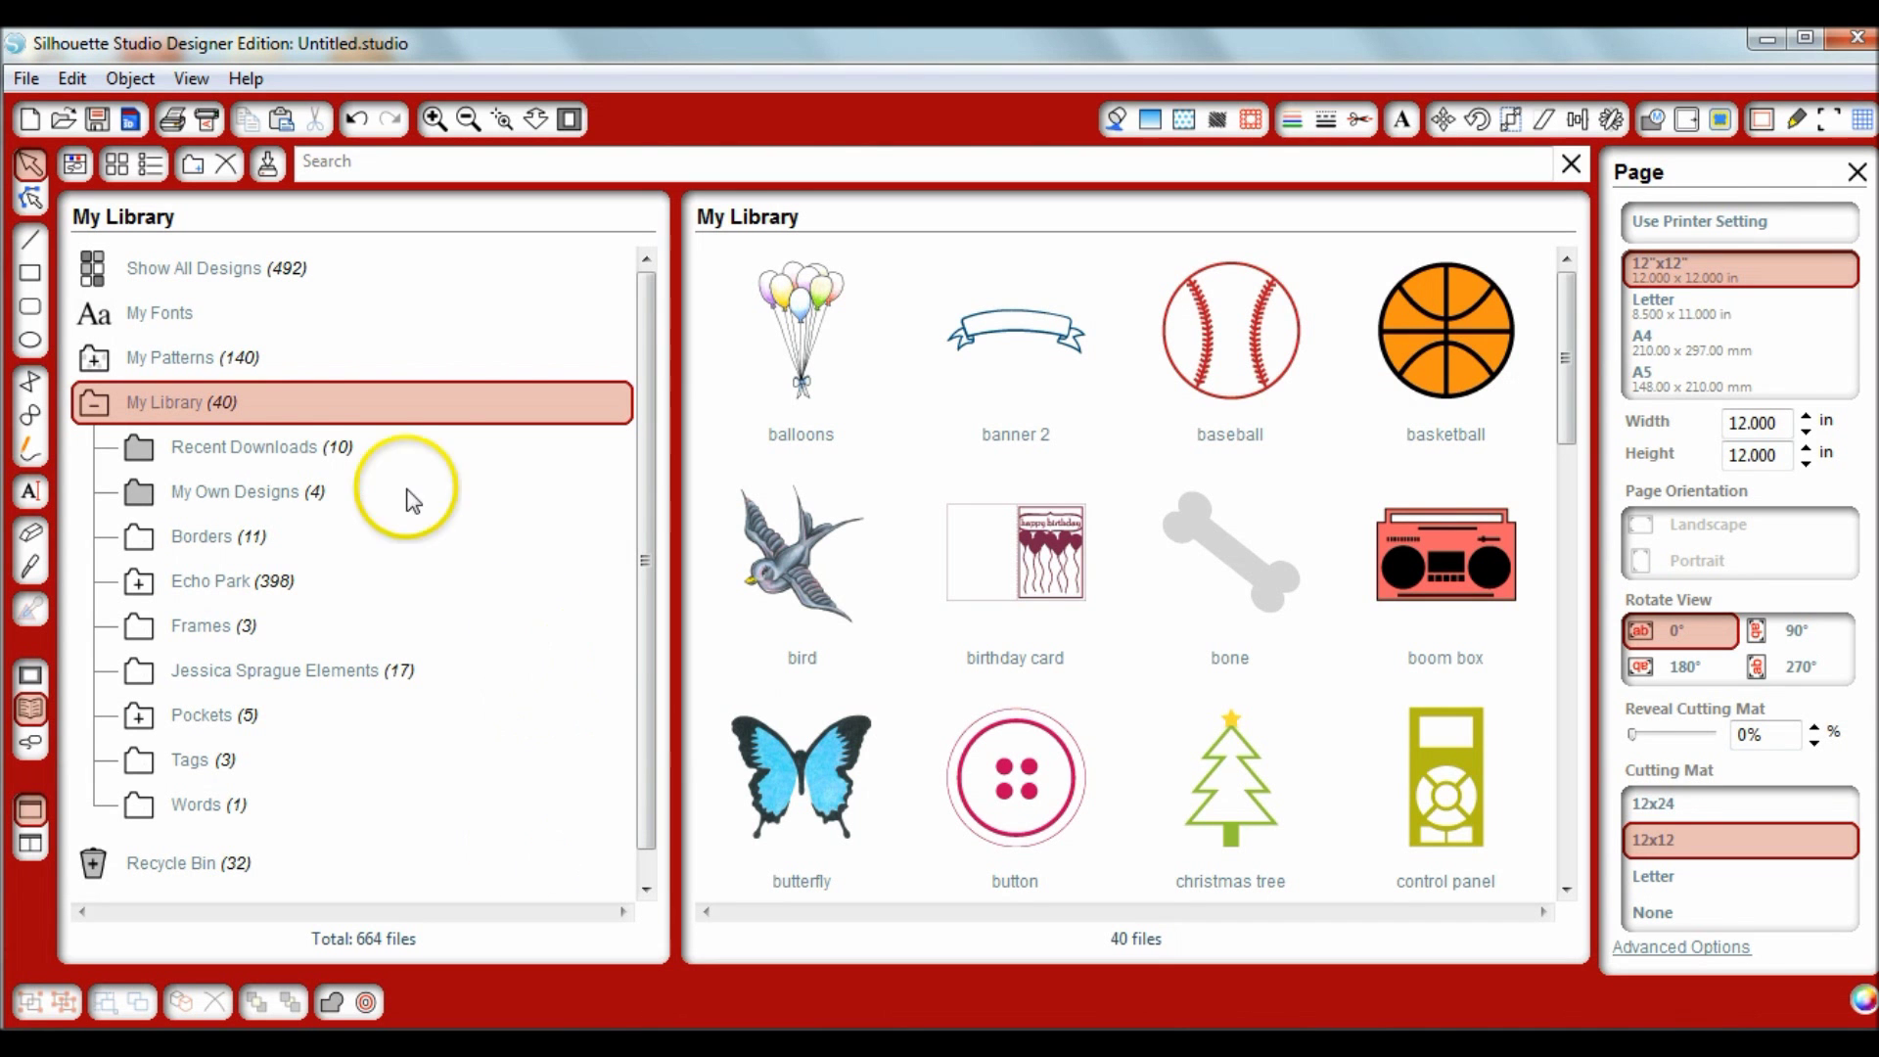
left_click(171, 358)
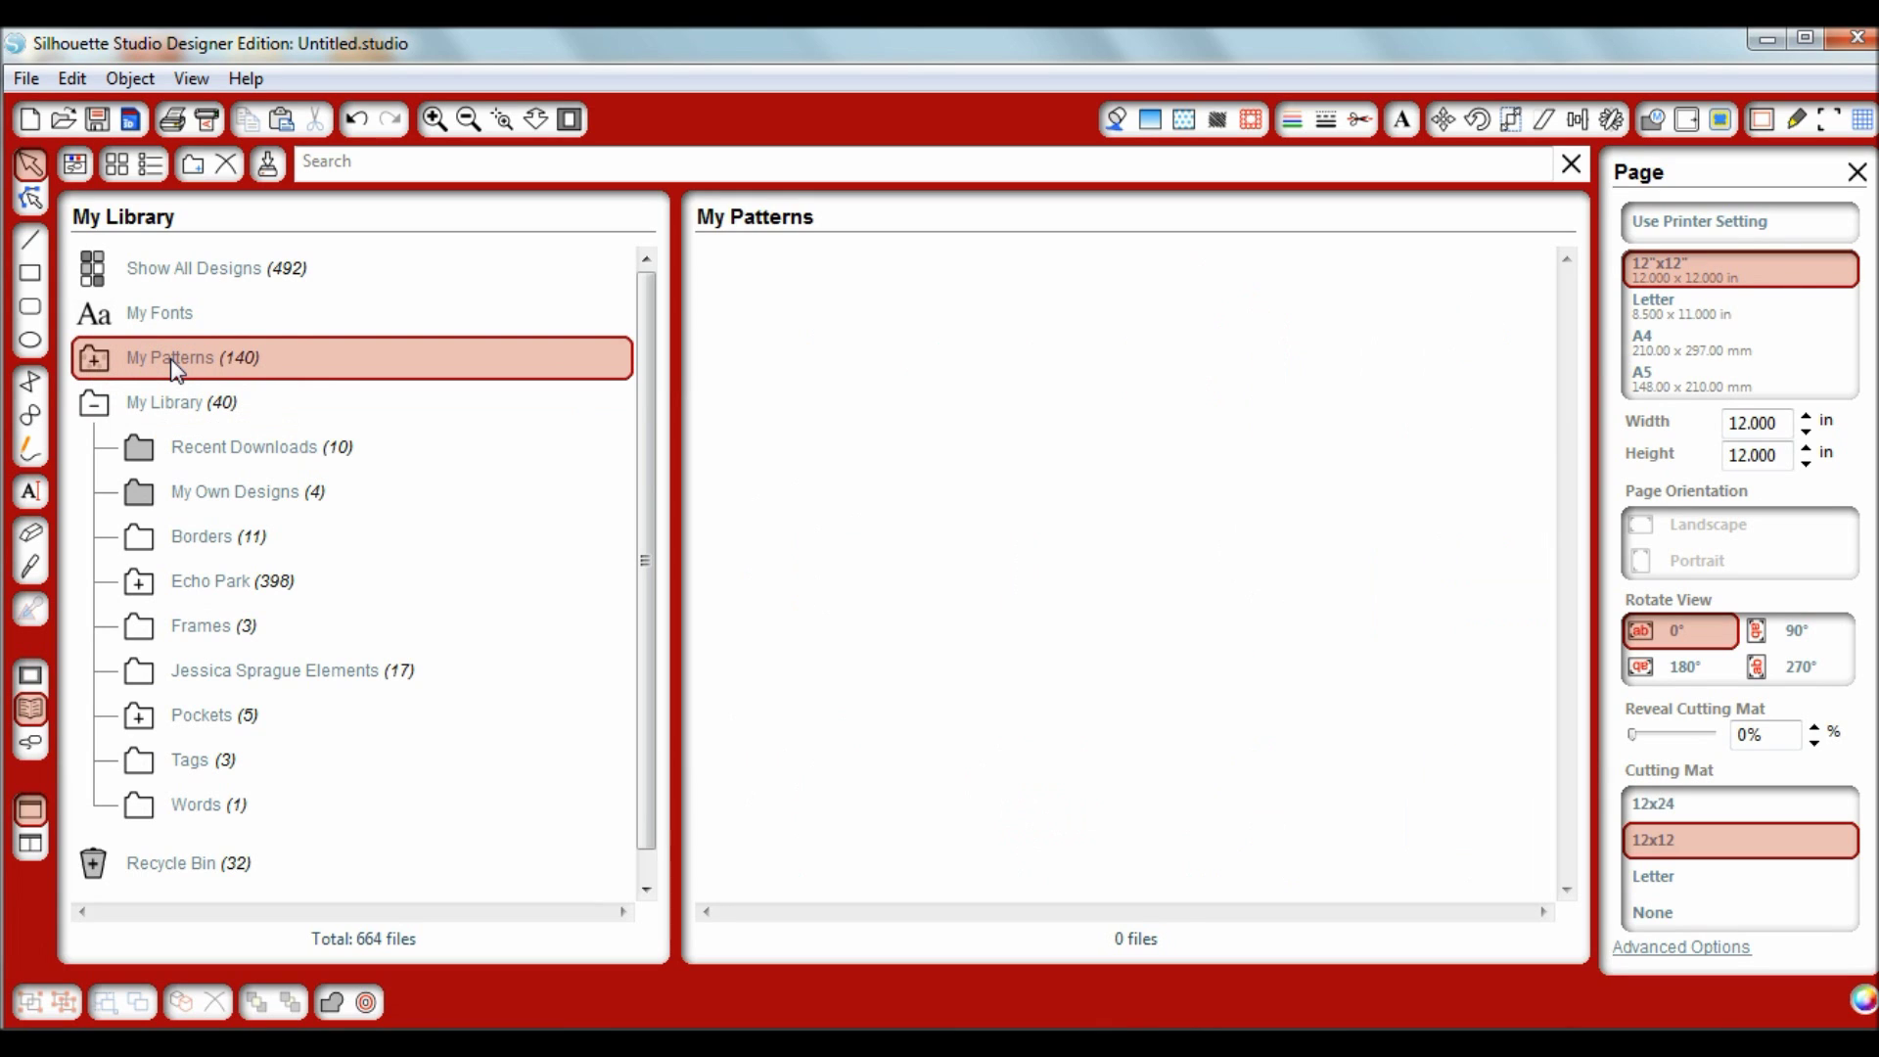
left_click(95, 359)
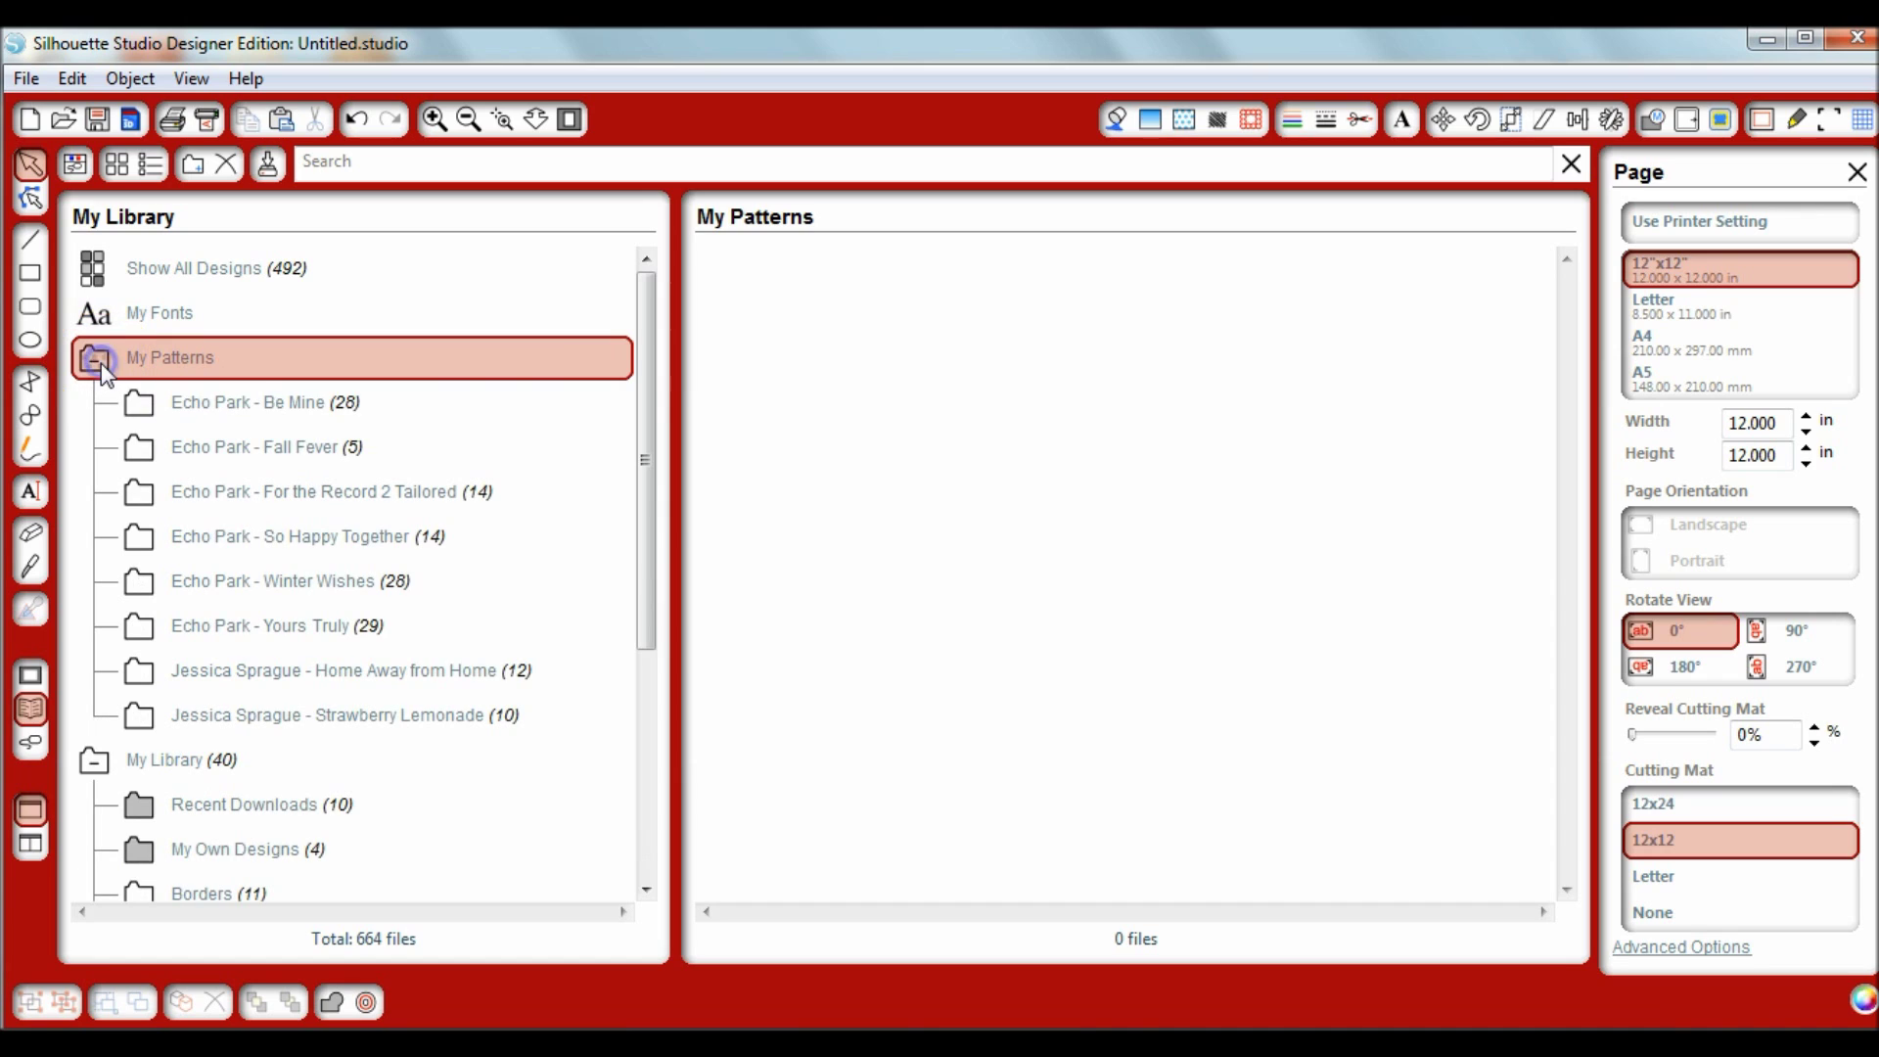
- Create a new folder named "Echo Park - Hello, Spring" inside My Patterns
left_click(191, 165)
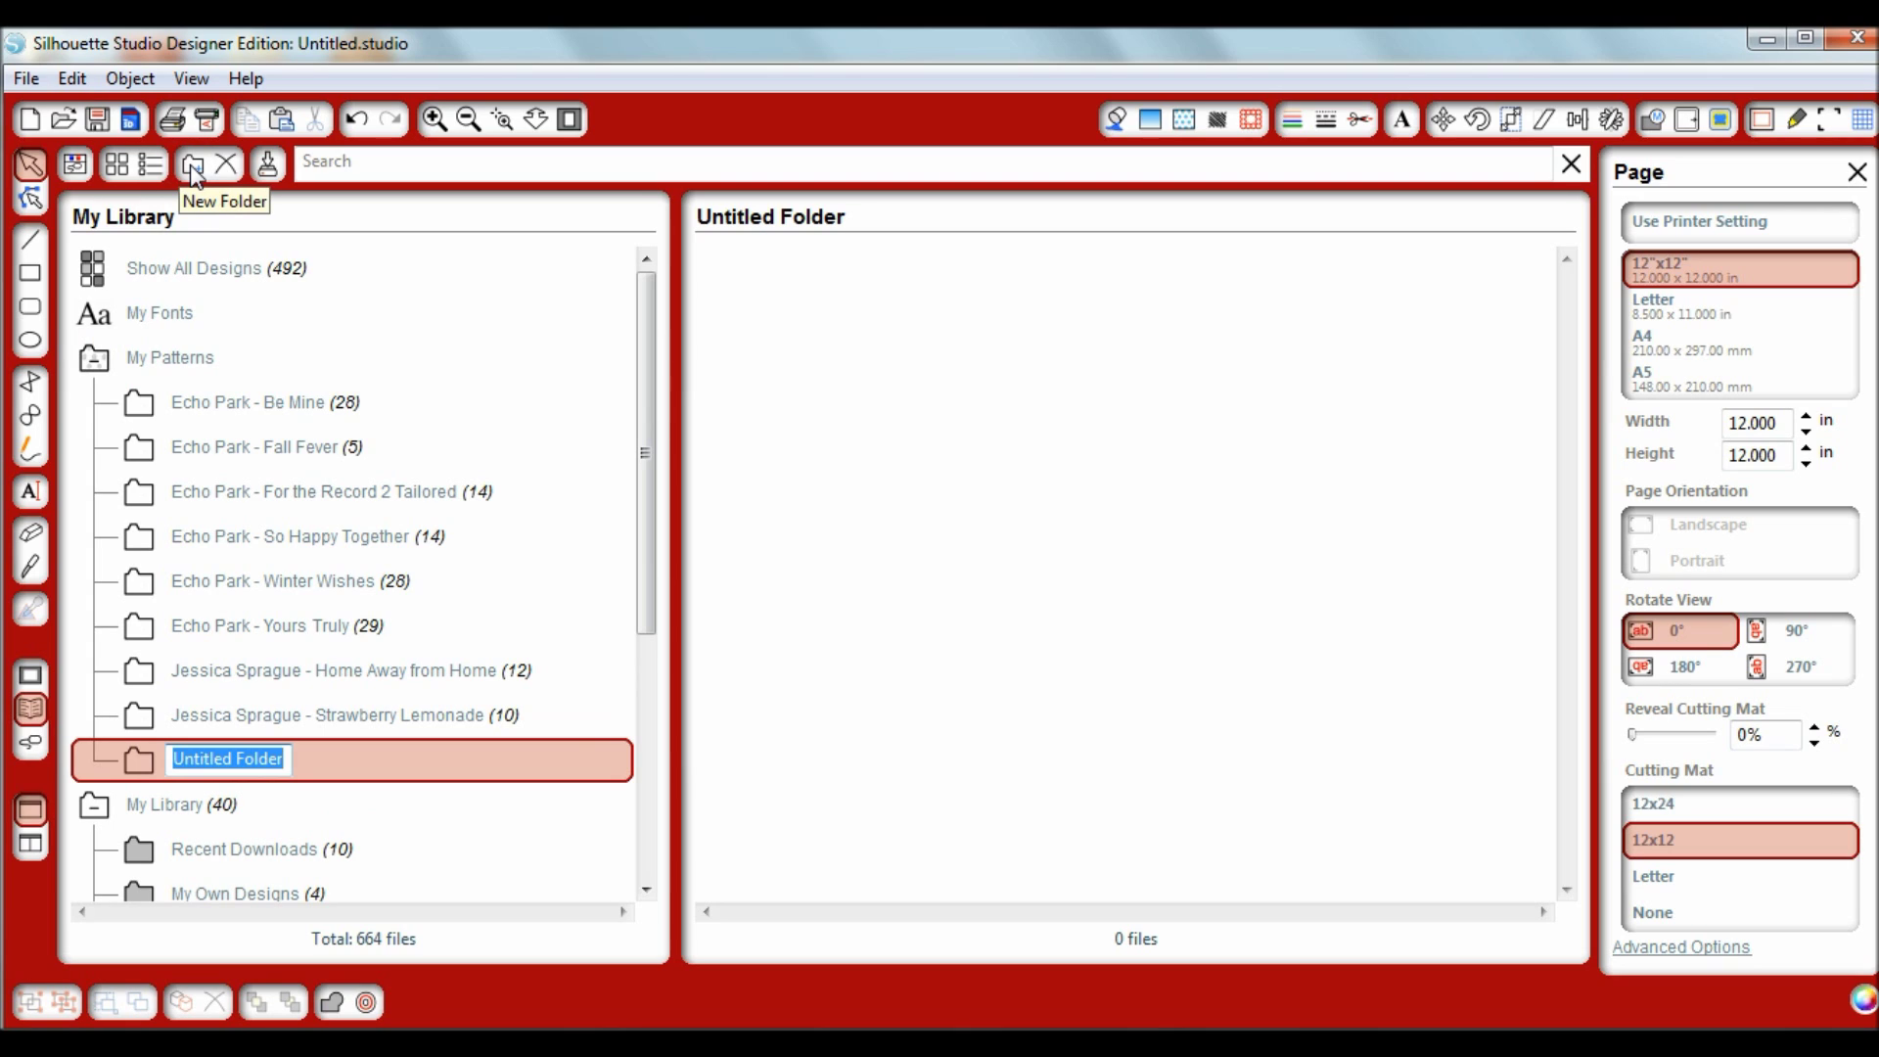
type("Ech")
type("o Park - ")
type("Hello")
type(", Spring")
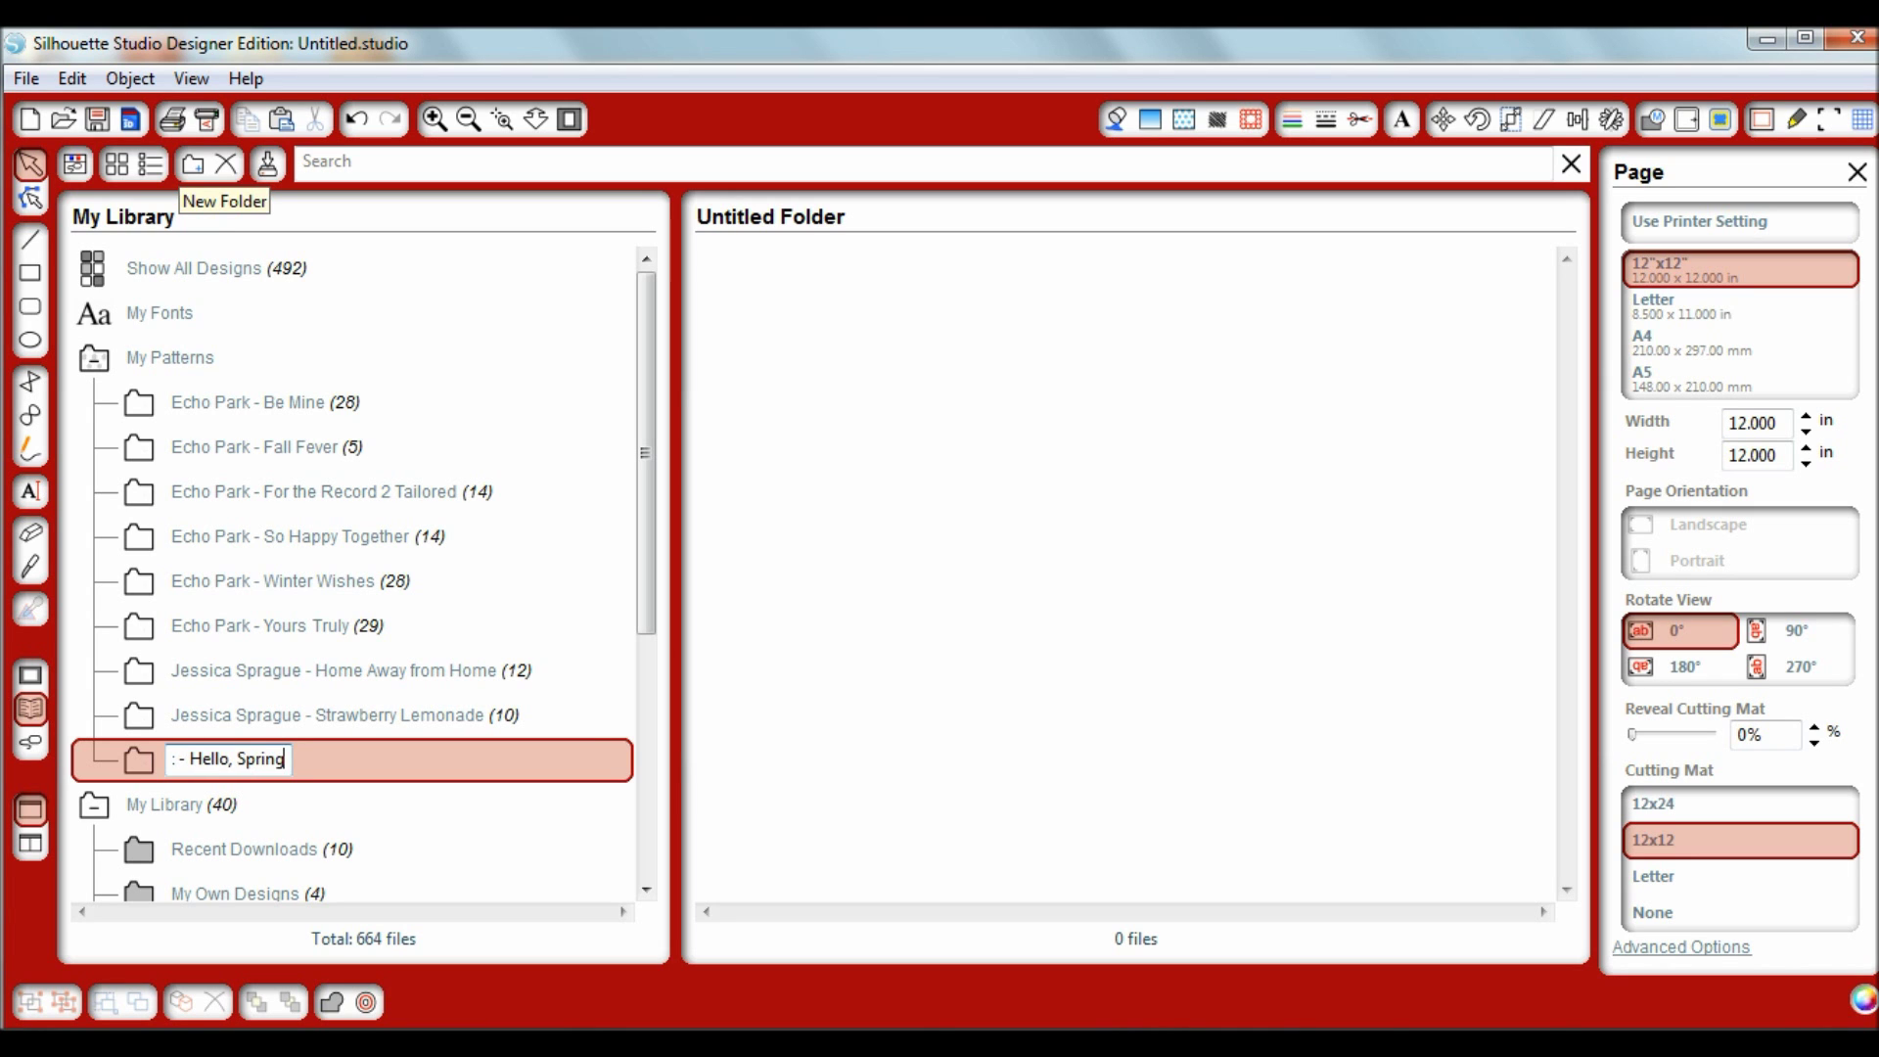
left_click(358, 719)
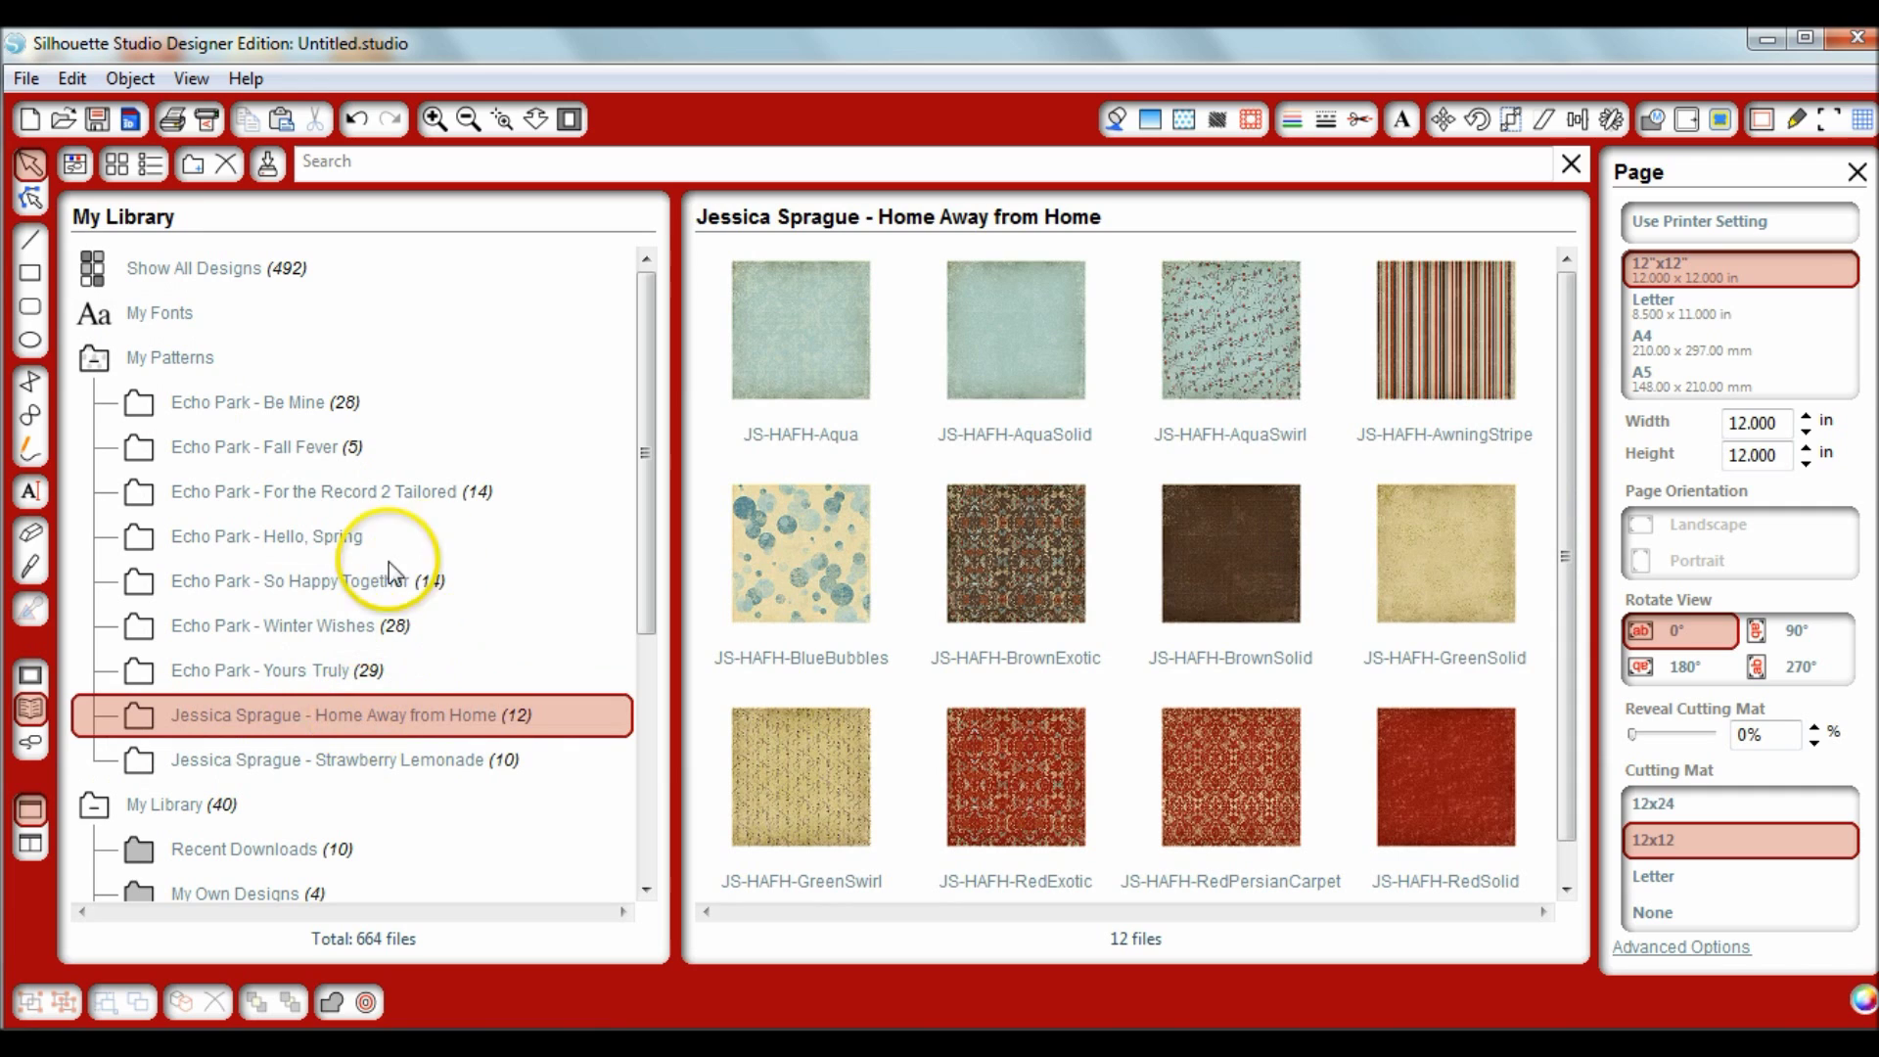
- Select the Echo Park - Hello, Spring folder and start an import into the library
left_click(315, 538)
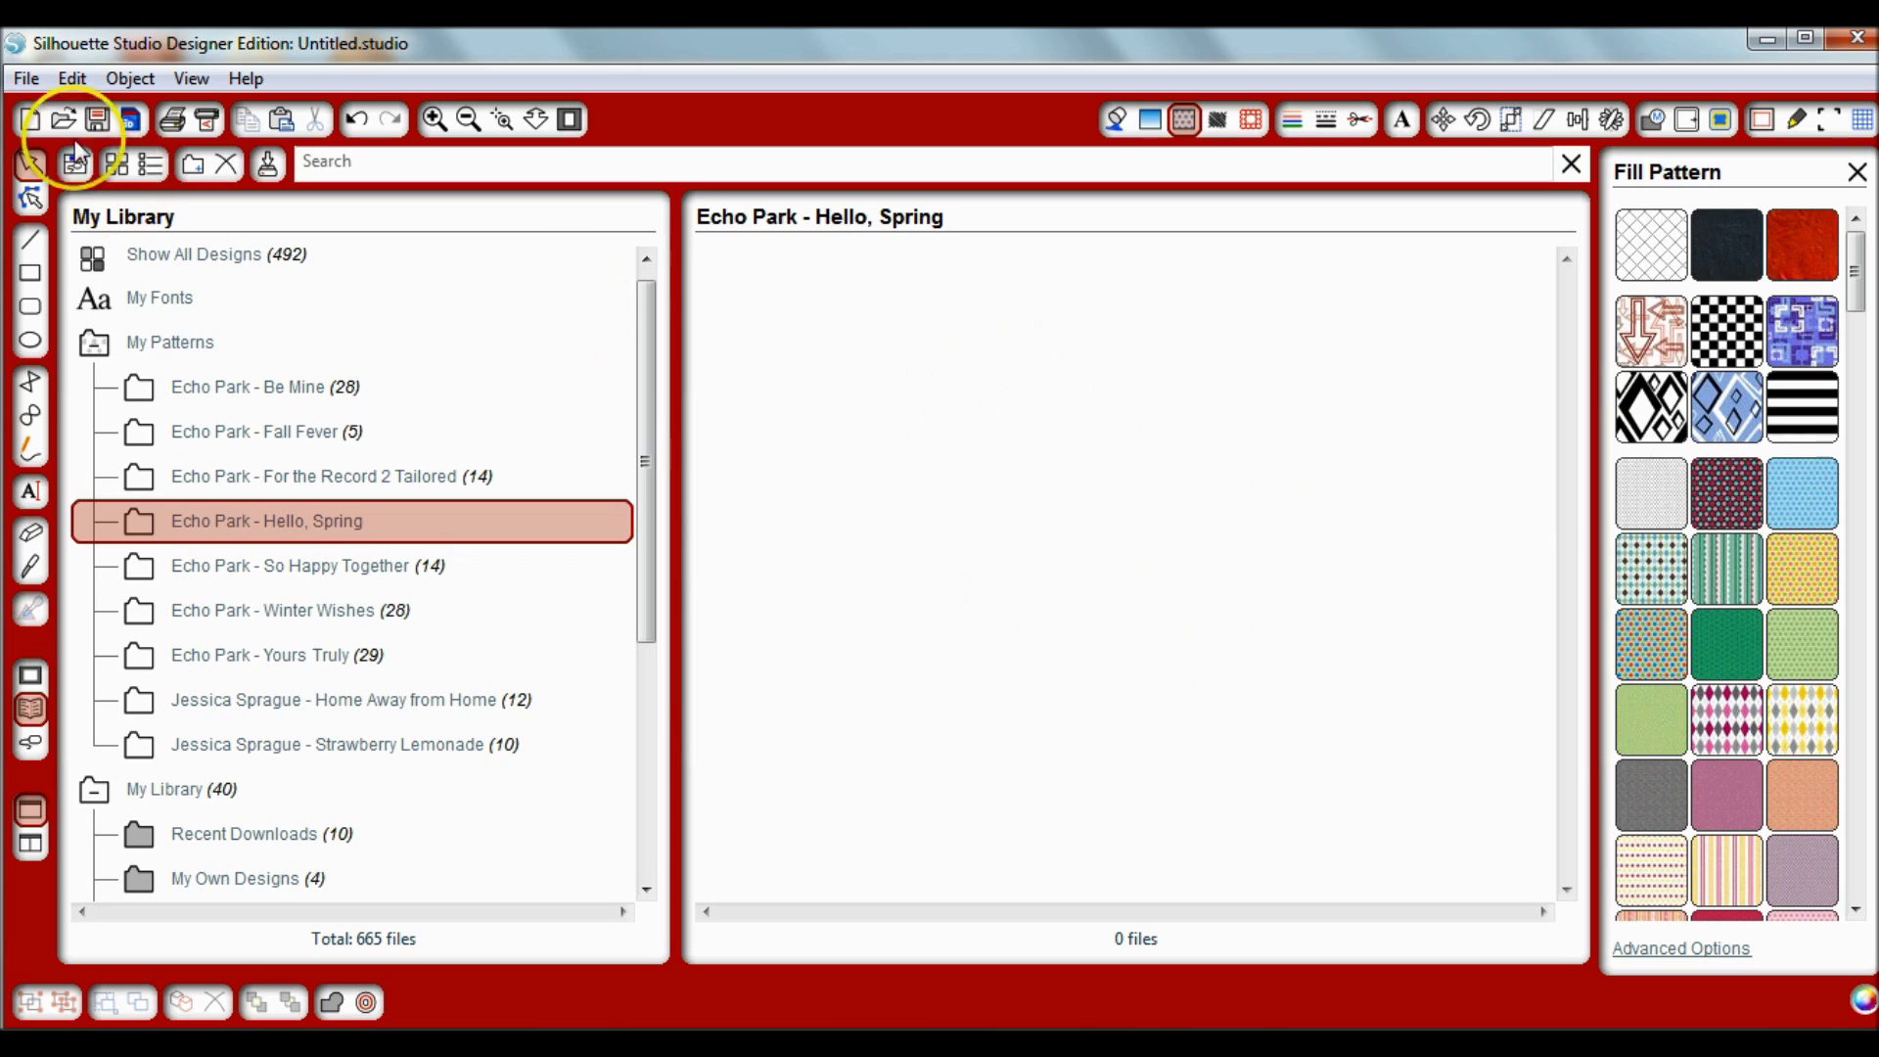
left_click(22, 81)
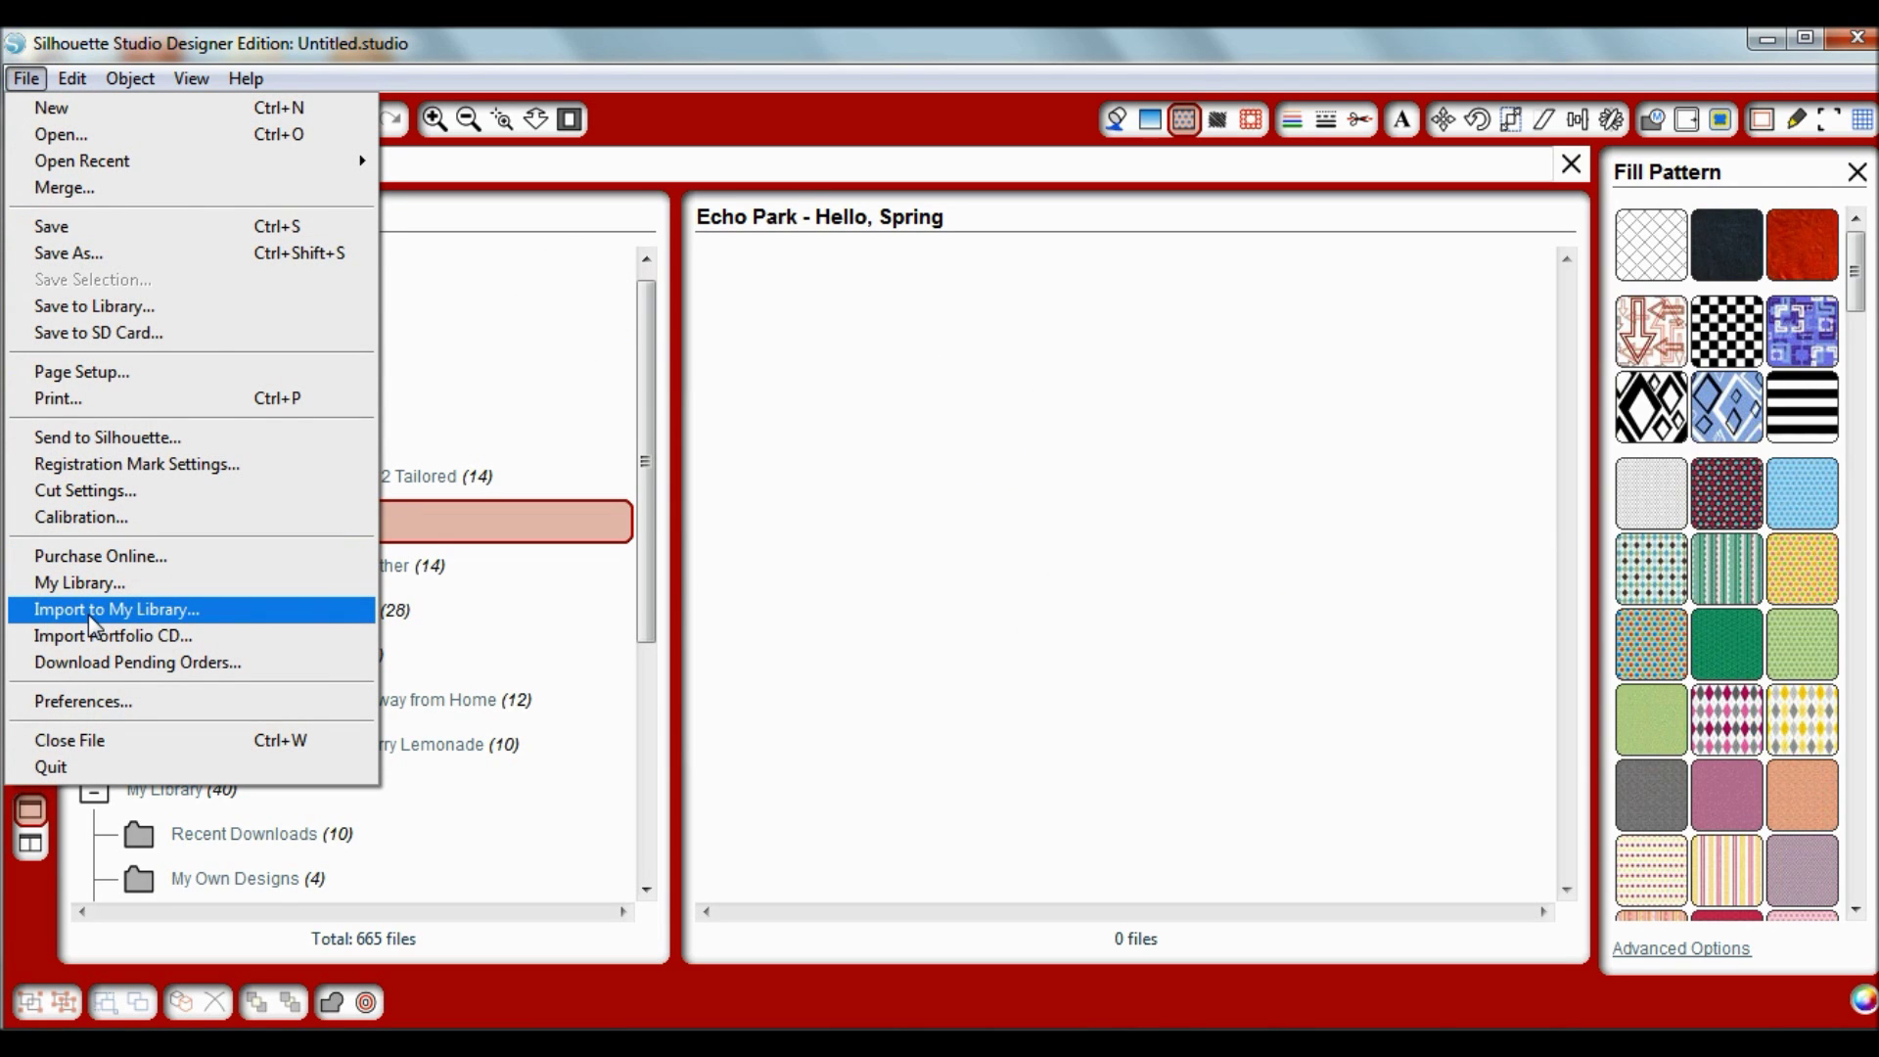
left_click(135, 609)
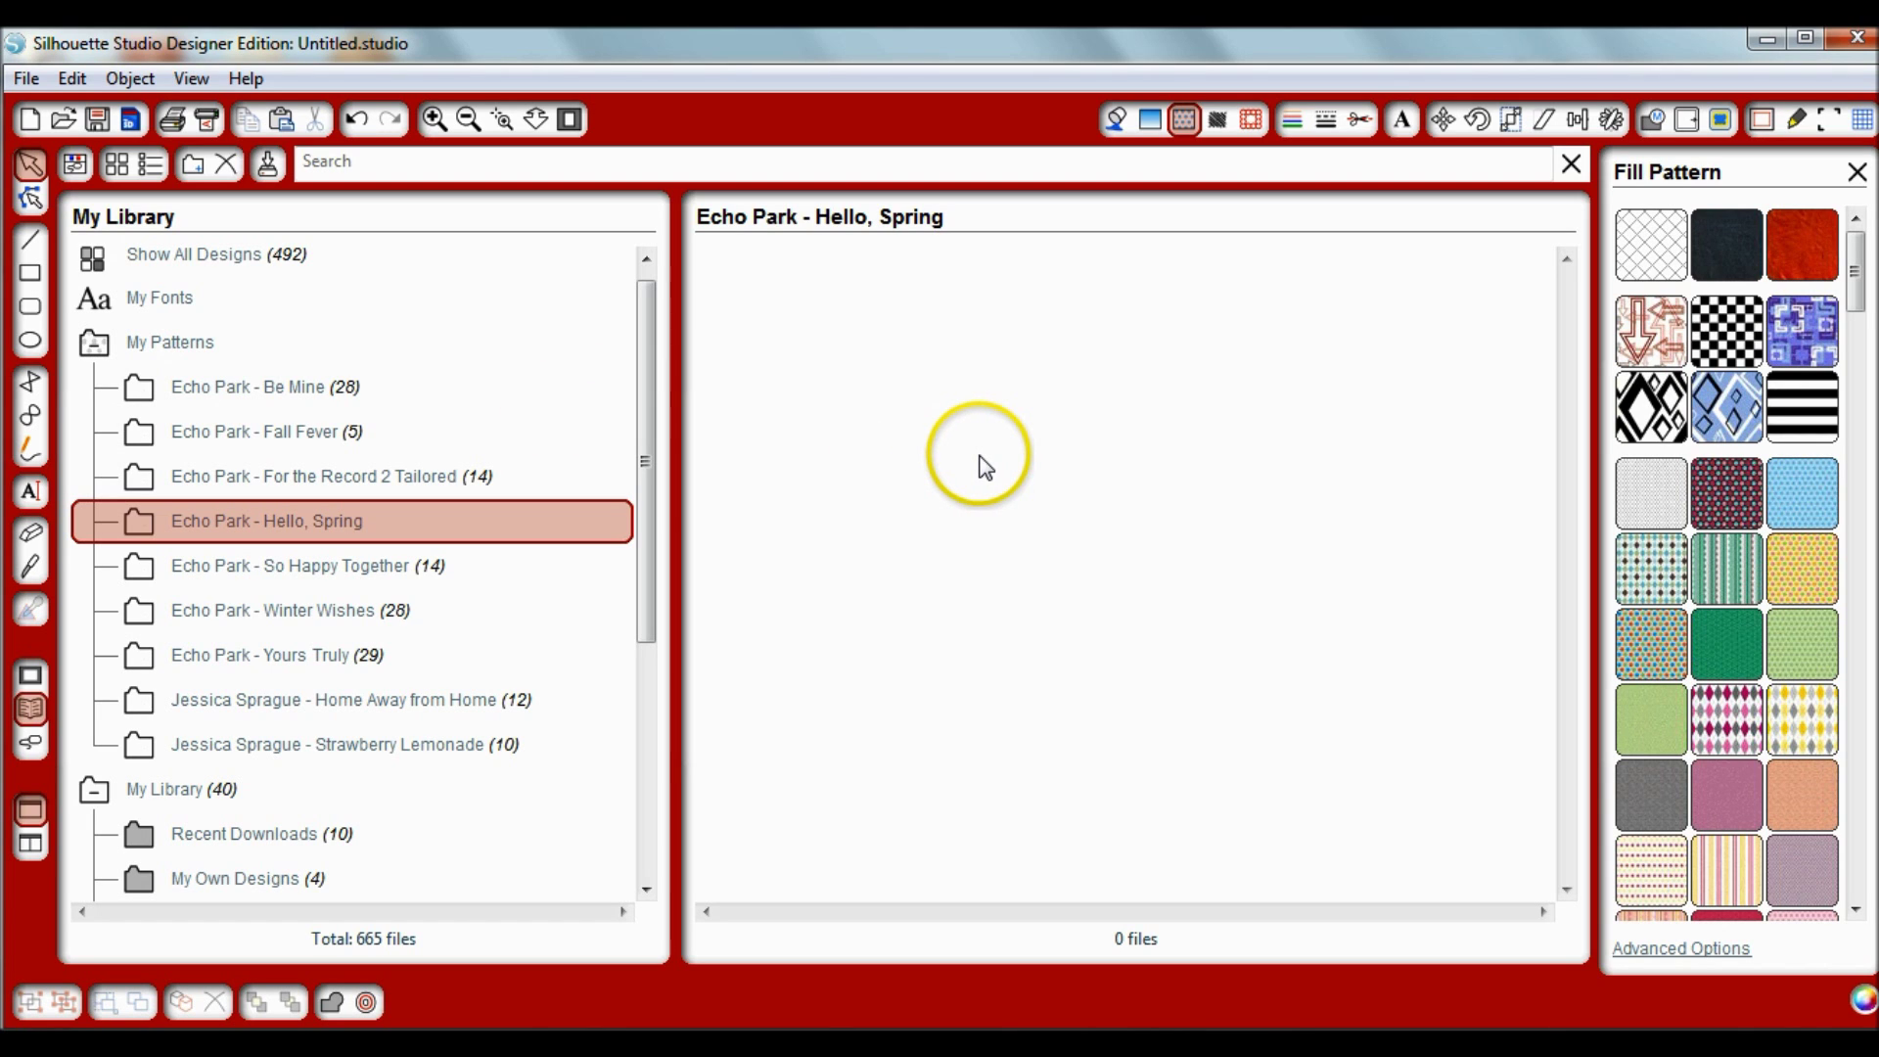
left_click(25, 78)
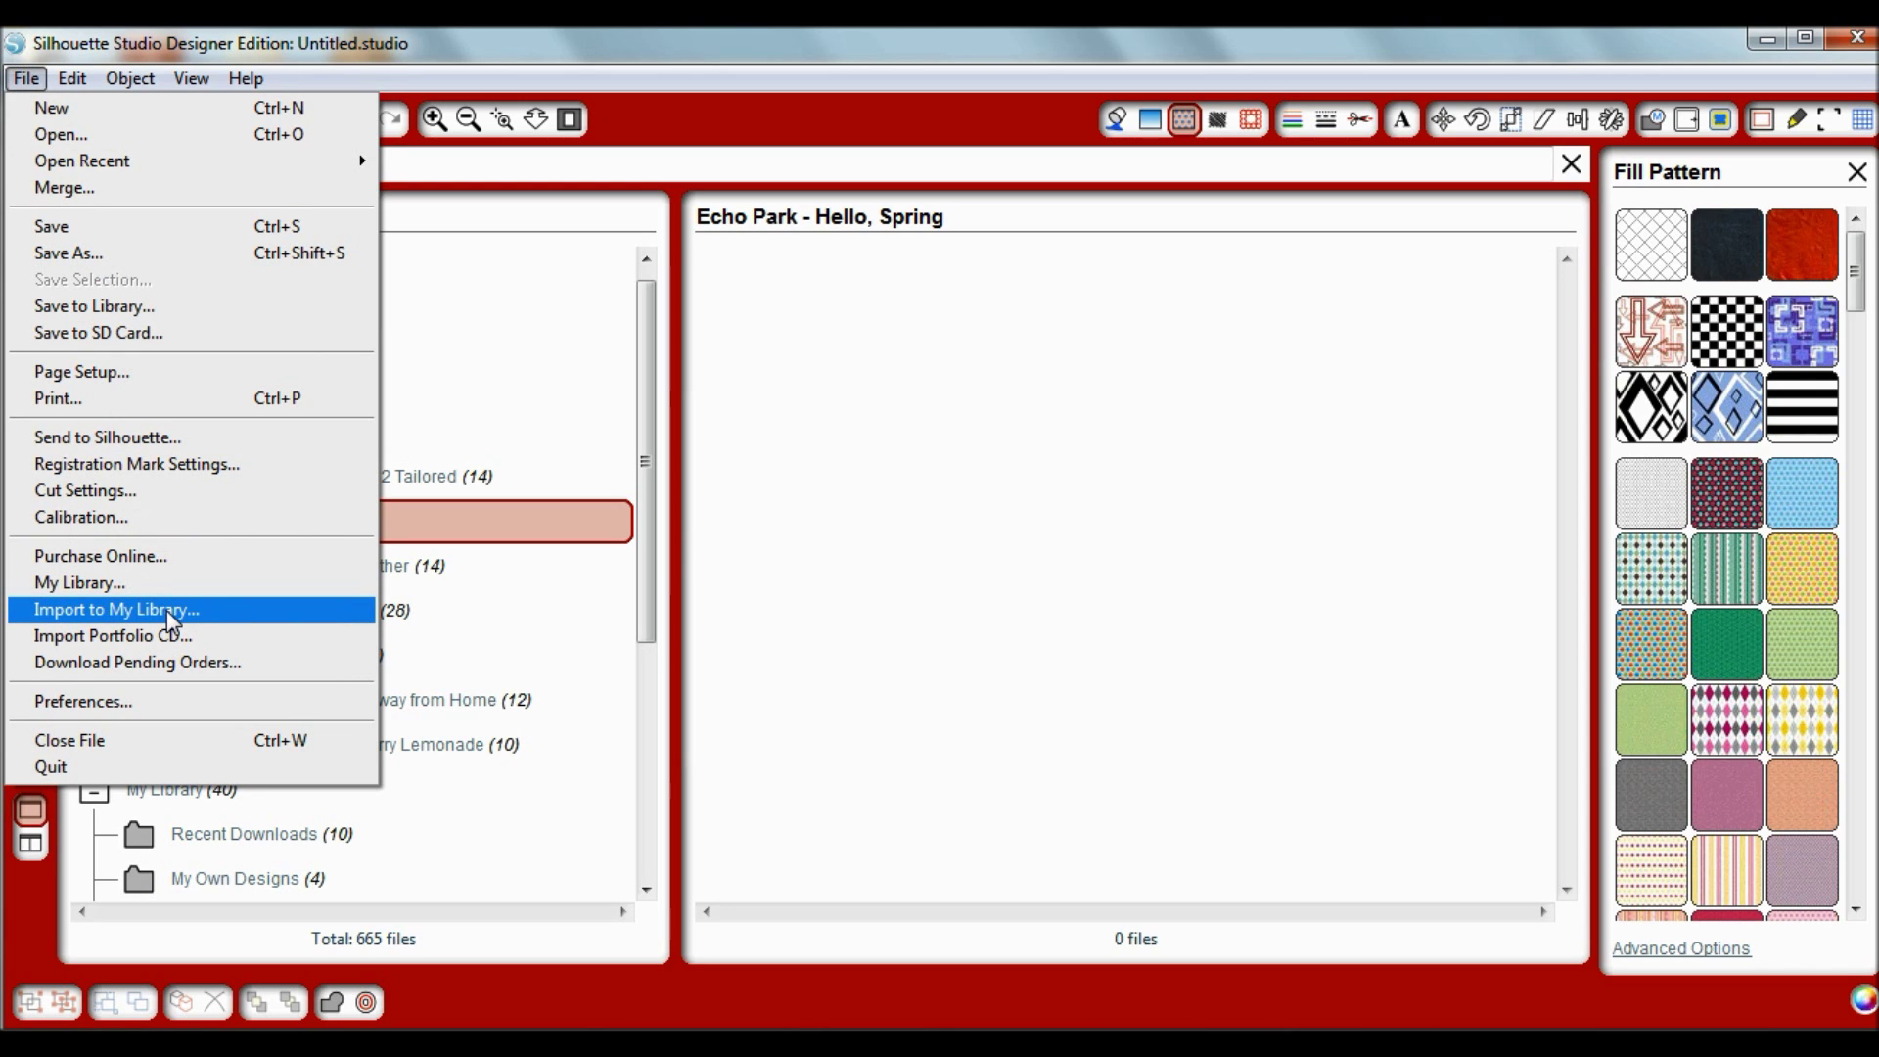
left_click(167, 609)
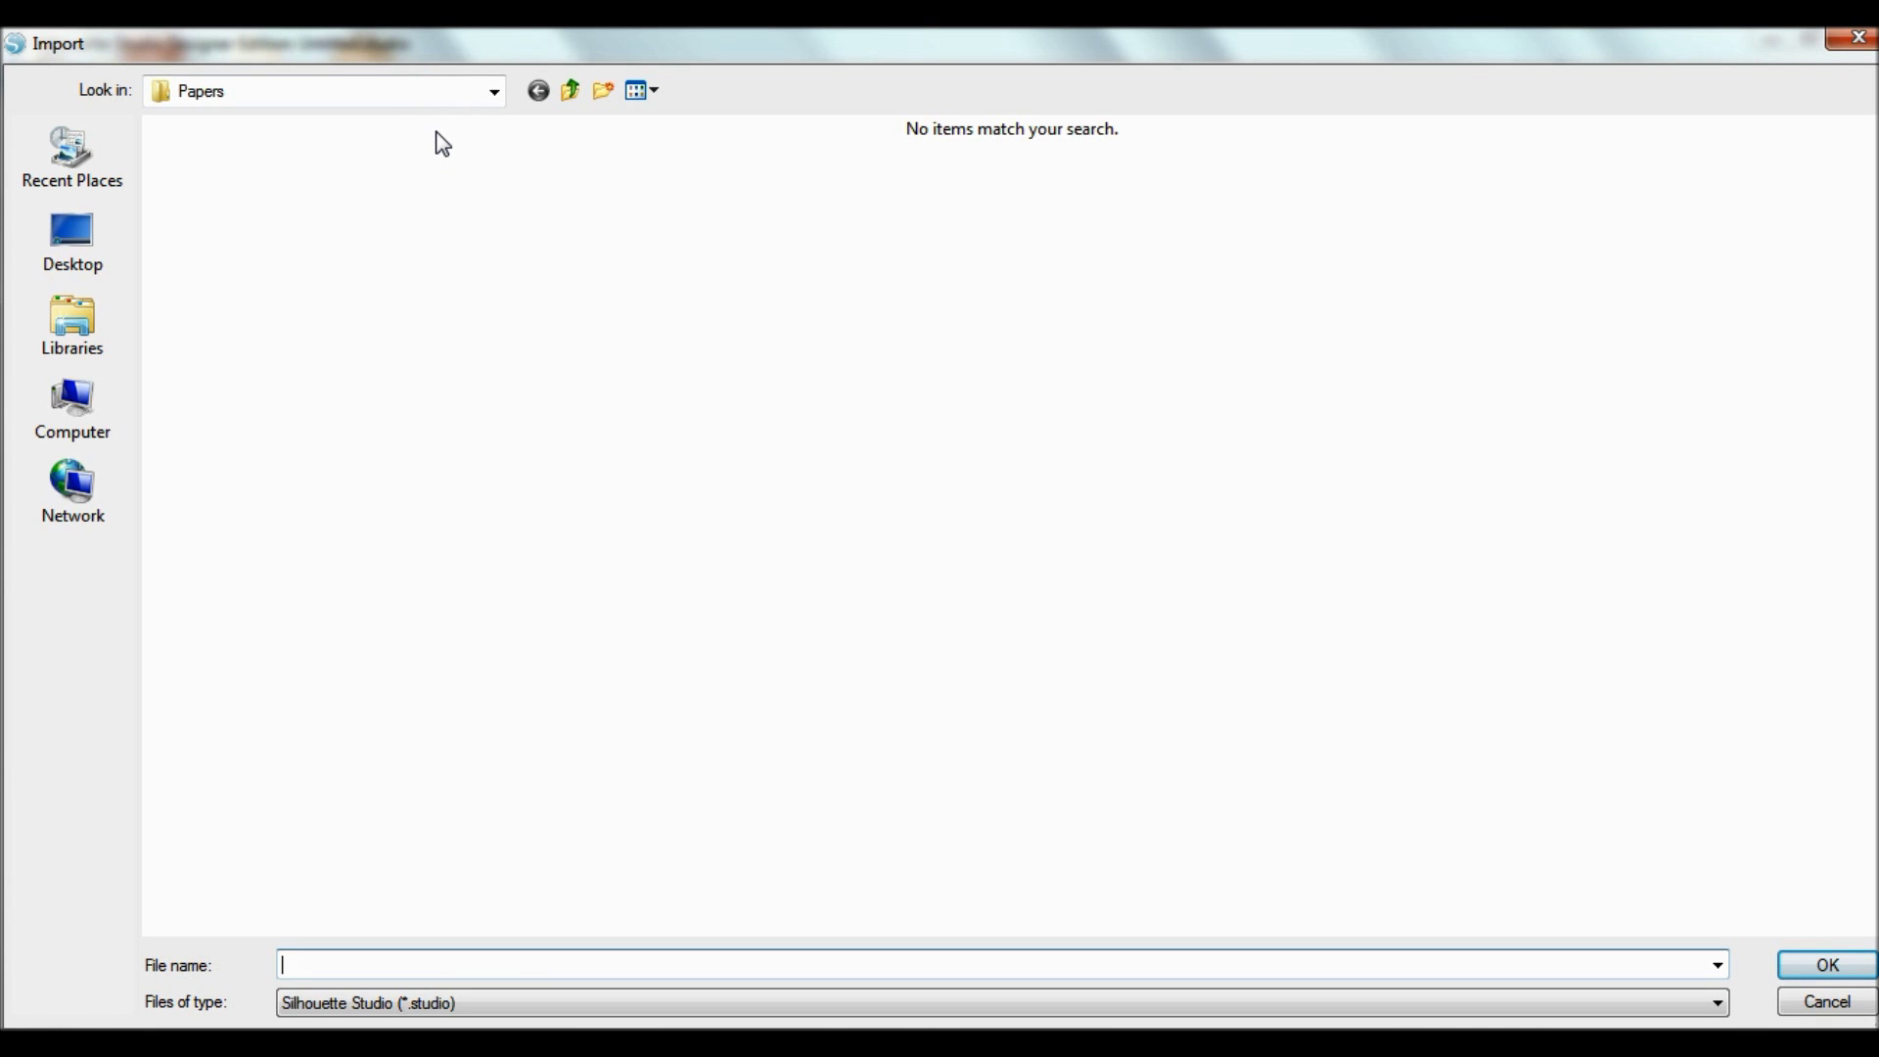
- Browse the import dialog up to Dropbox and back down through Silhouette and eph_hellospring to the Papers folder
left_click(526, 87)
left_click(572, 91)
left_click(573, 92)
left_click(574, 92)
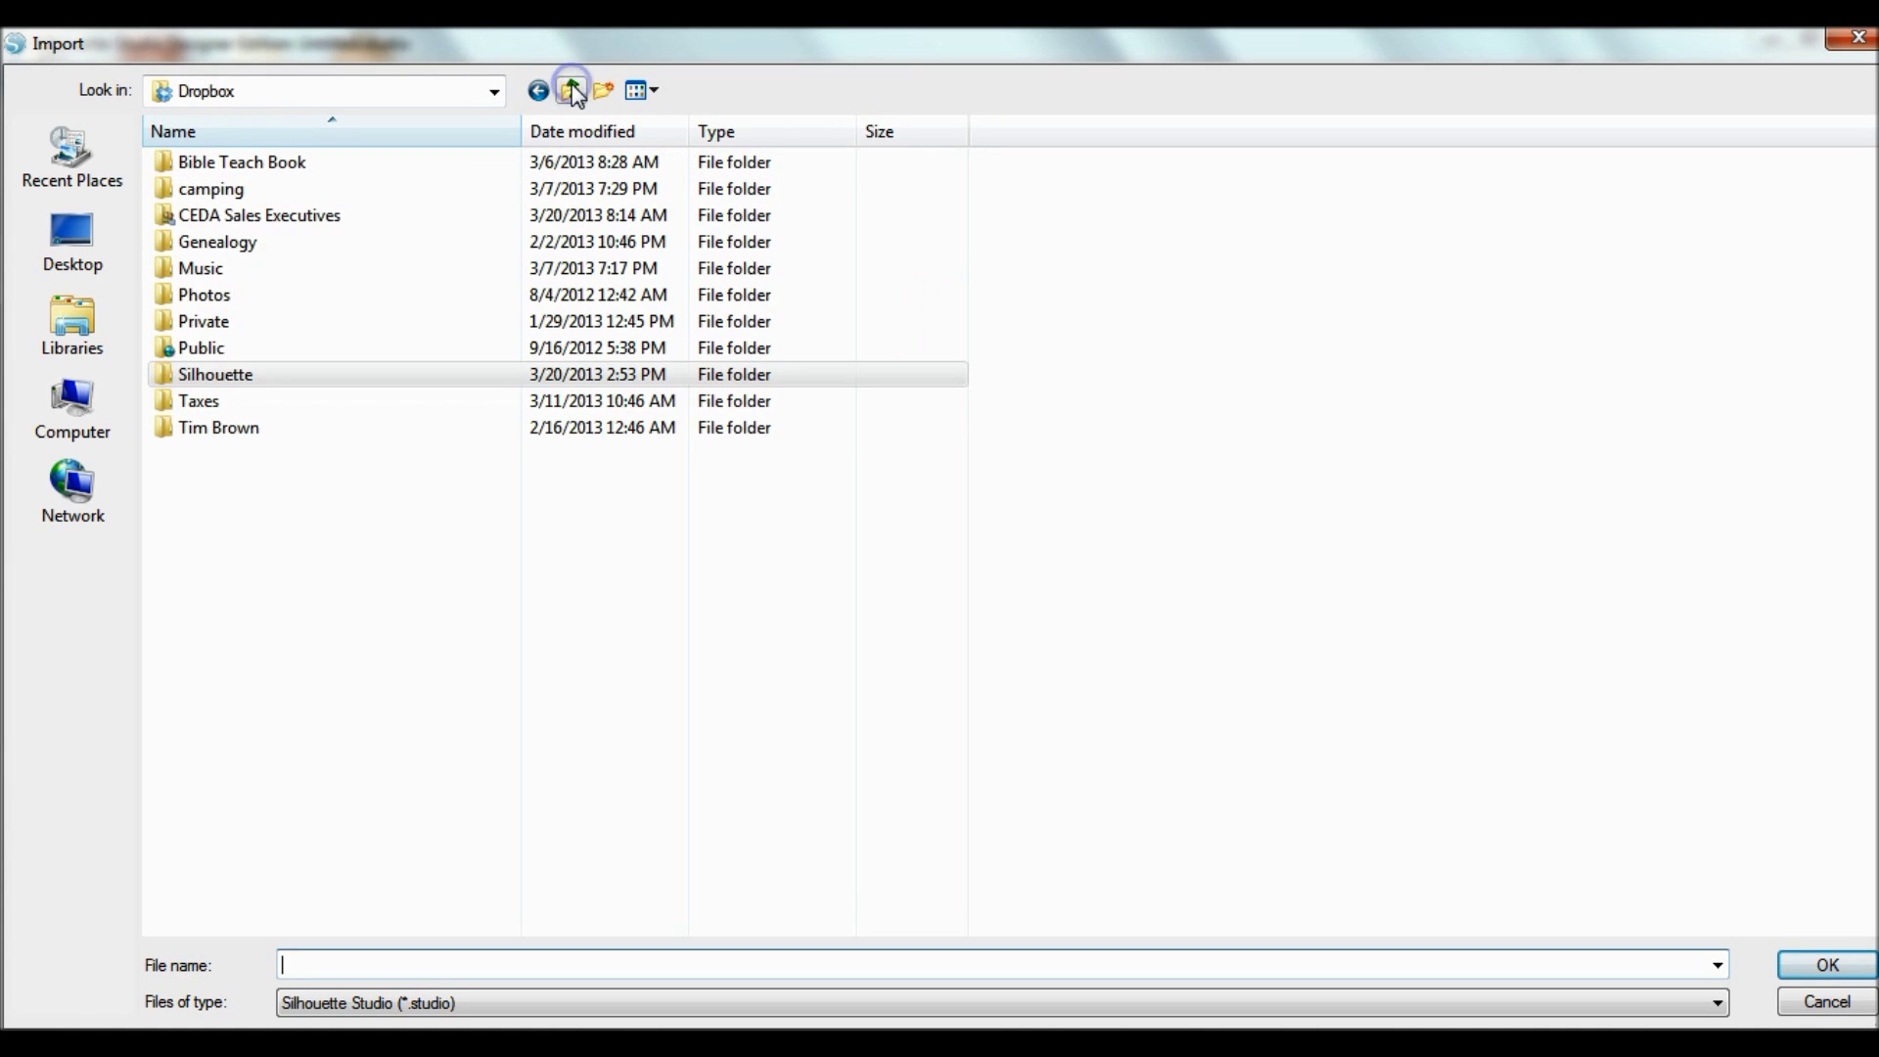
double_click(251, 367)
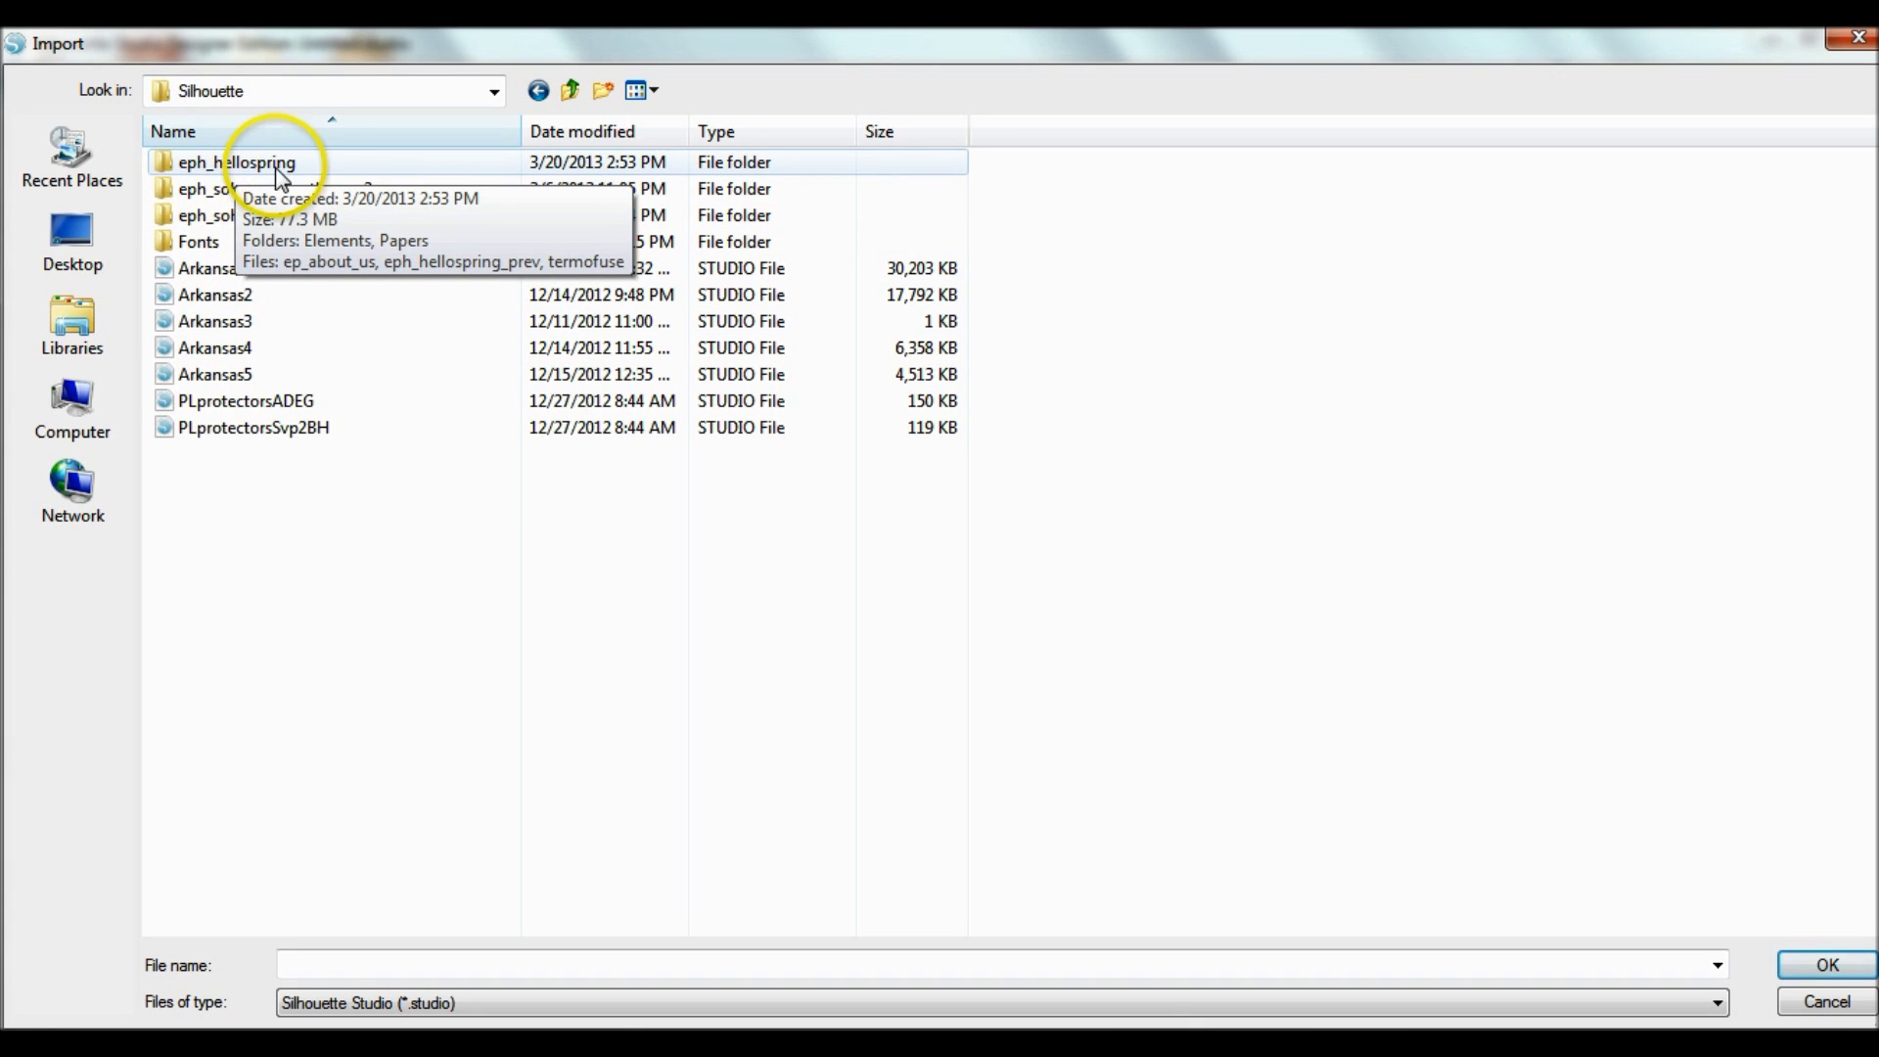
double_click(315, 176)
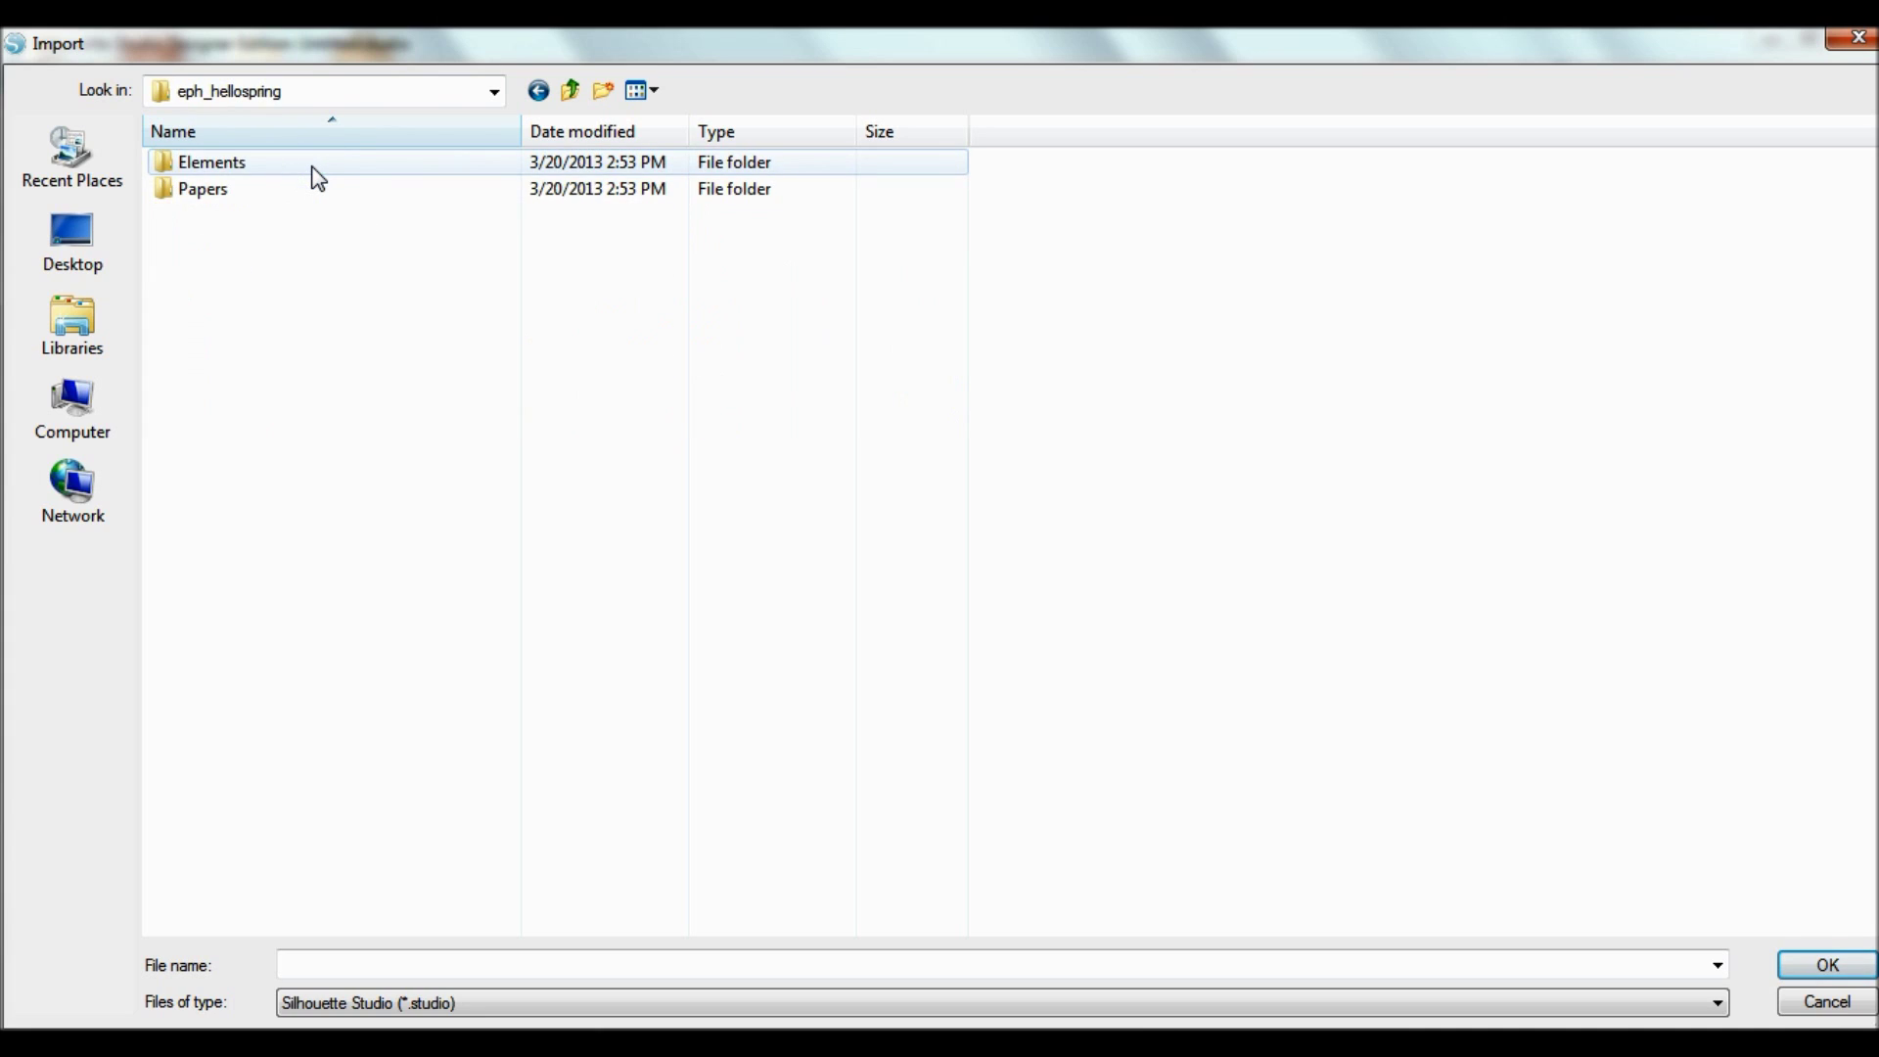
left_click(301, 191)
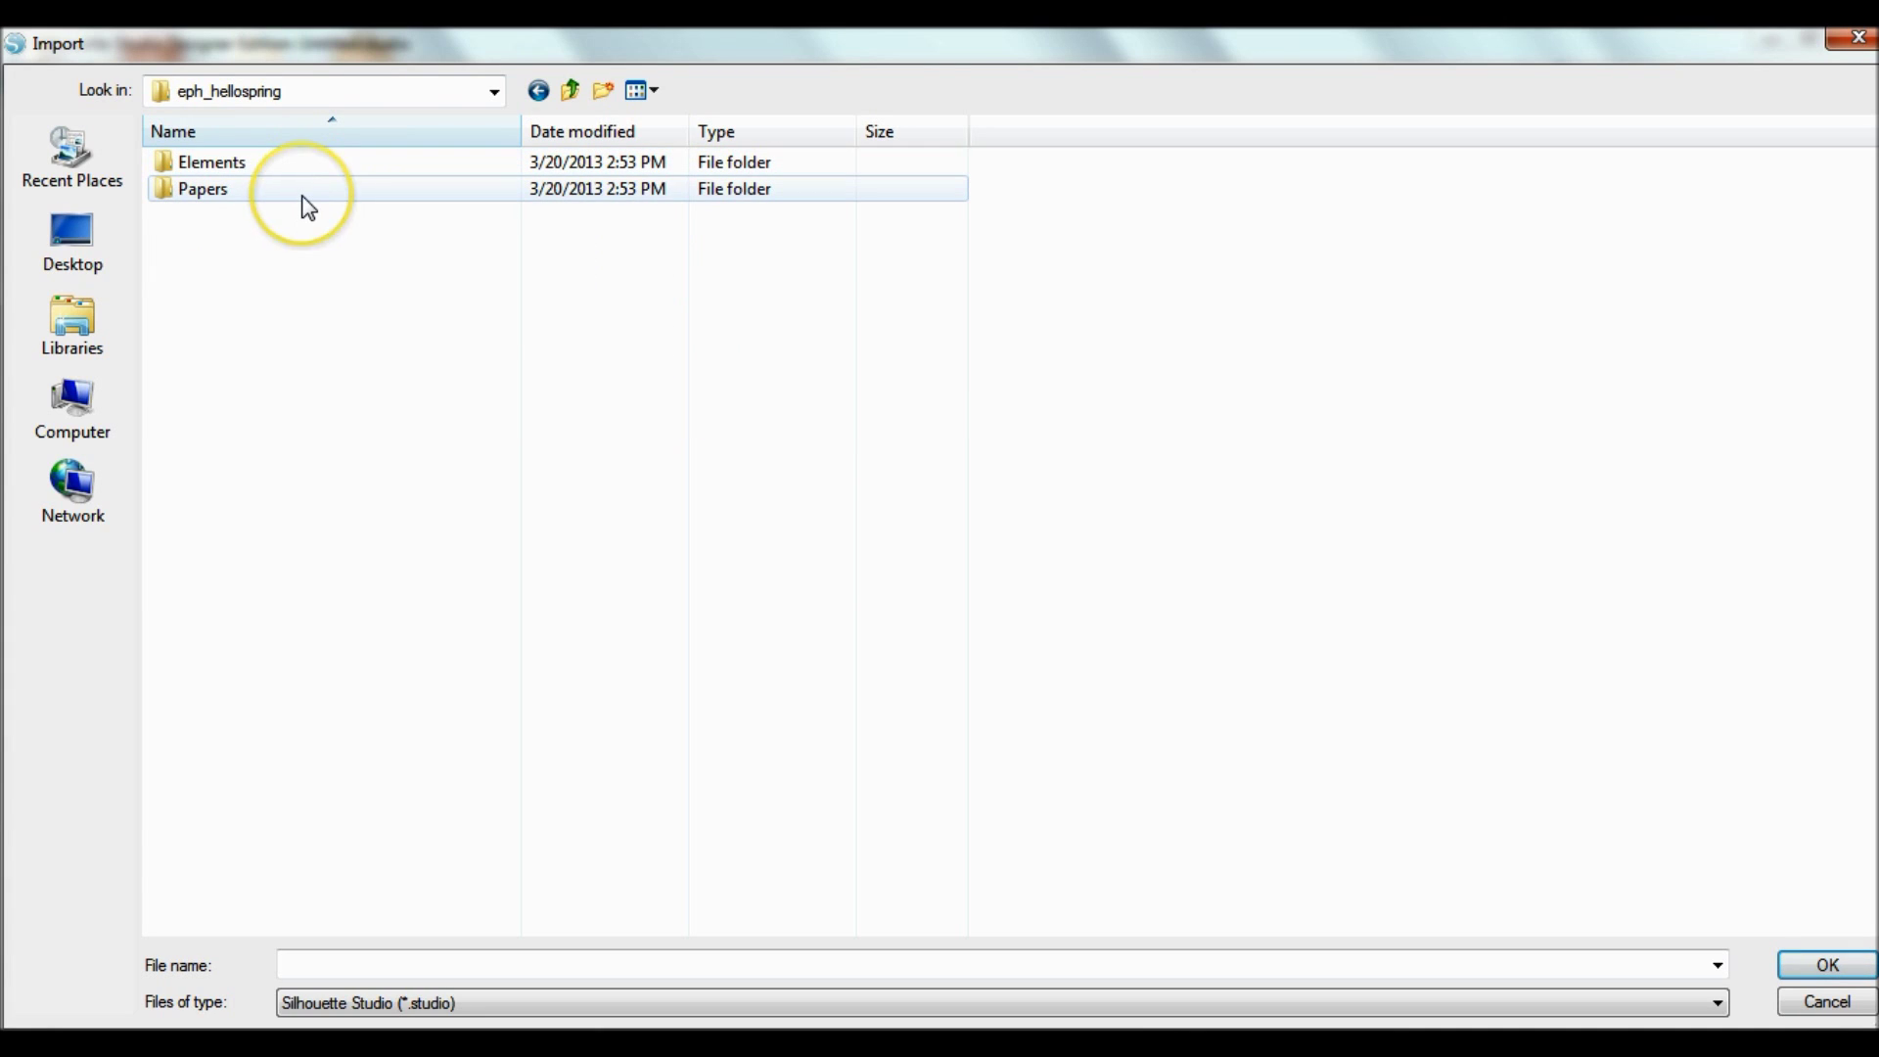
left_click(236, 194)
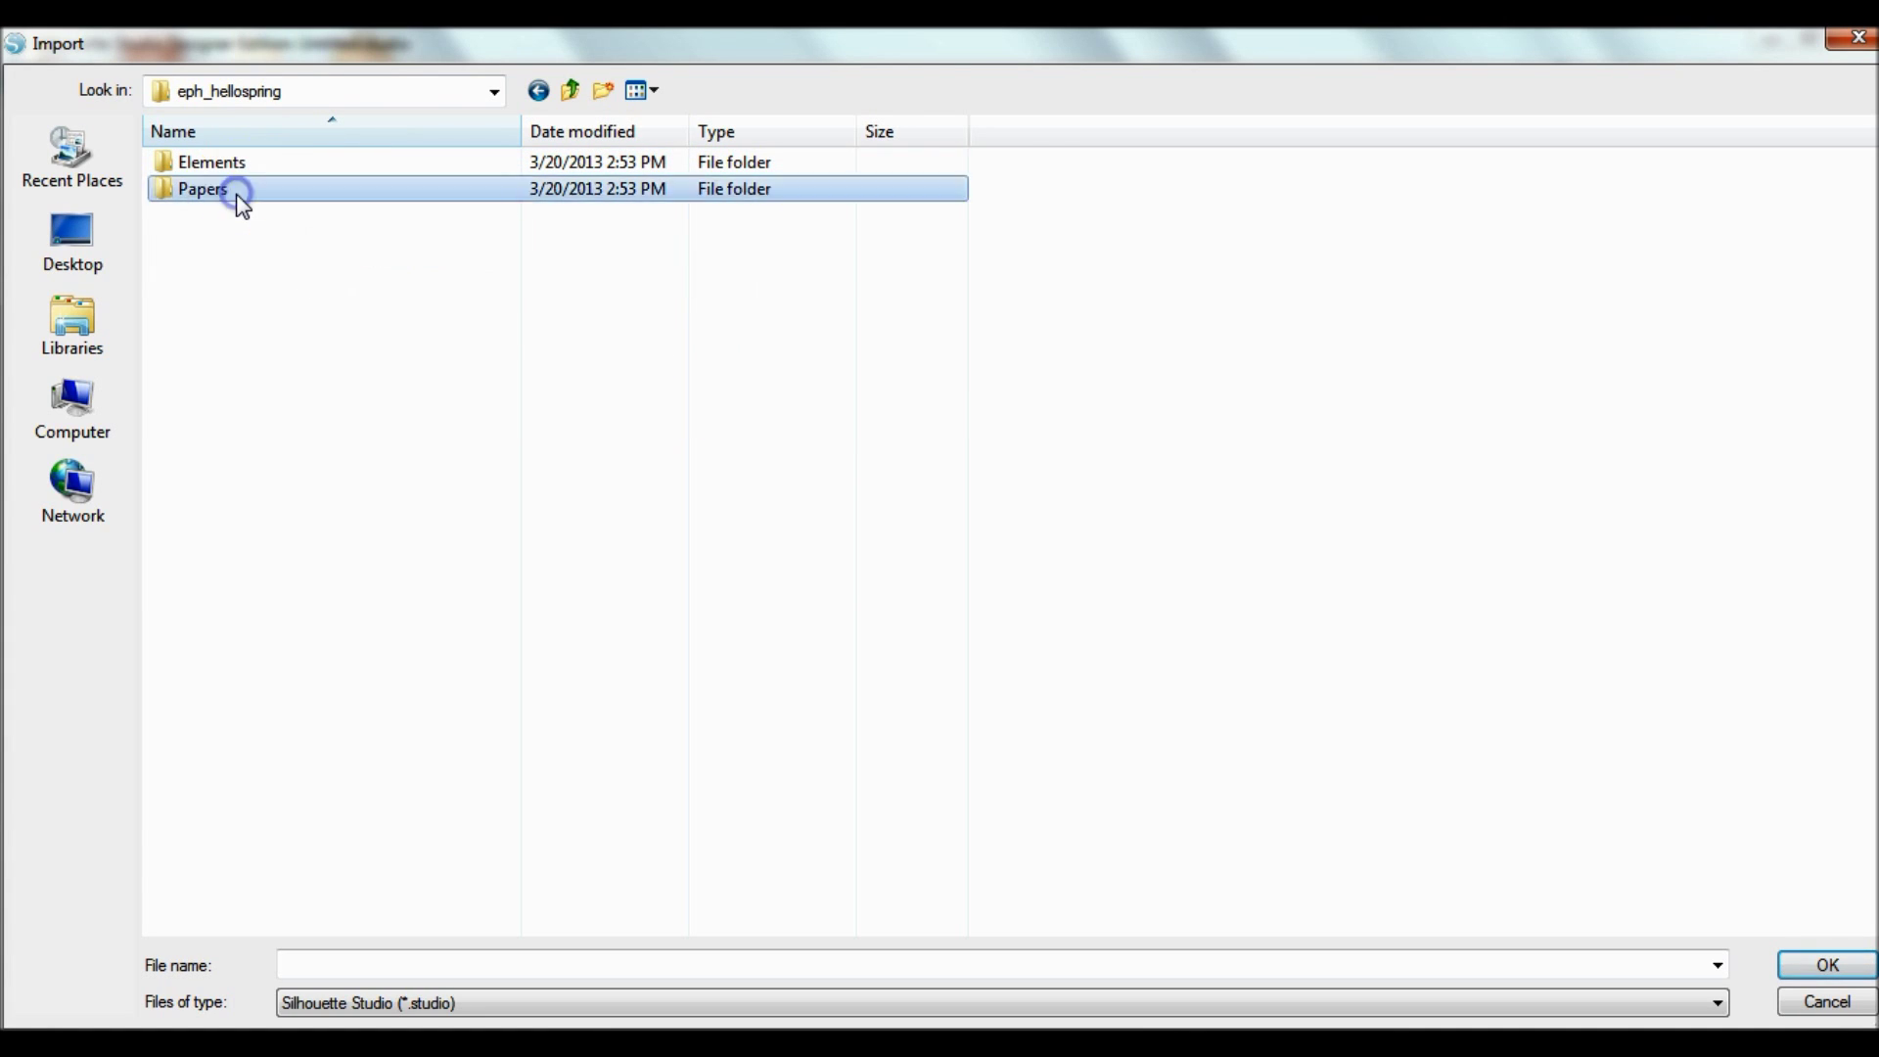
double_click(232, 190)
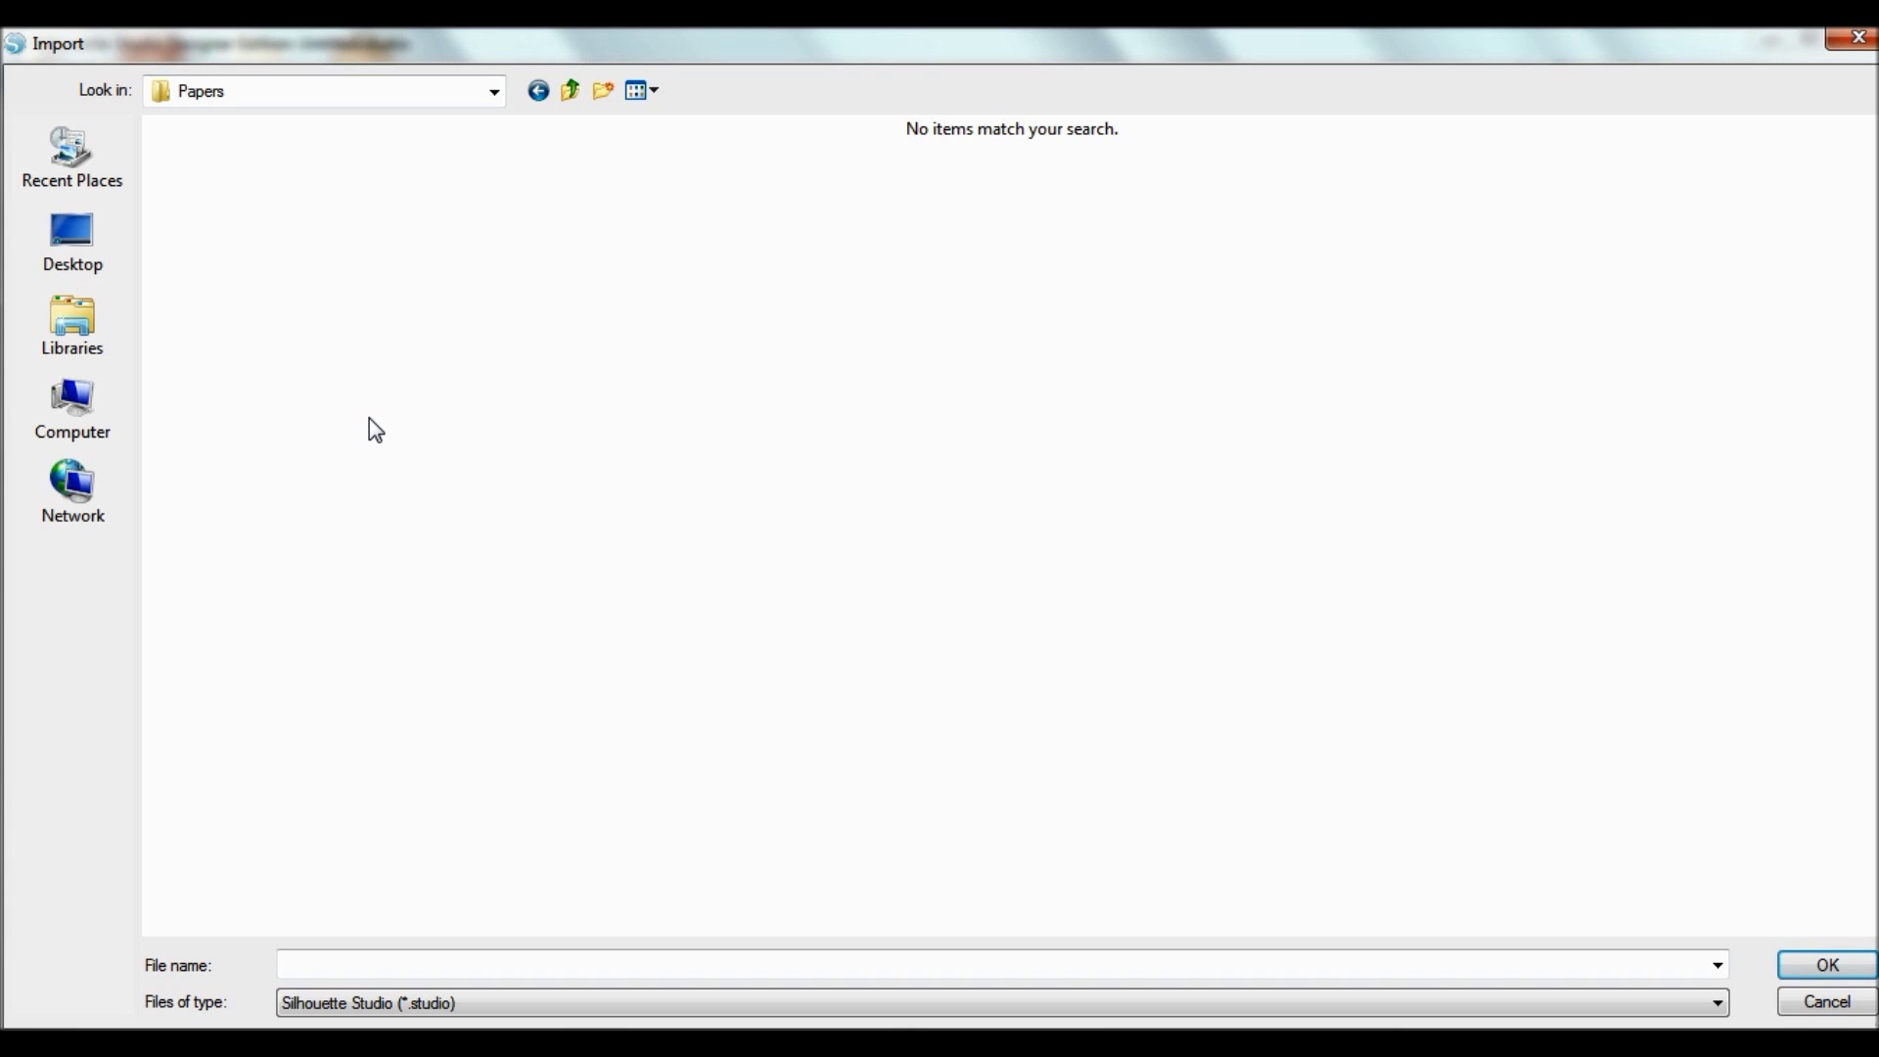
- Set the import file type to All Files (*.*) and choose the eph_hellospring_bluesky paper for import
left_click(397, 1004)
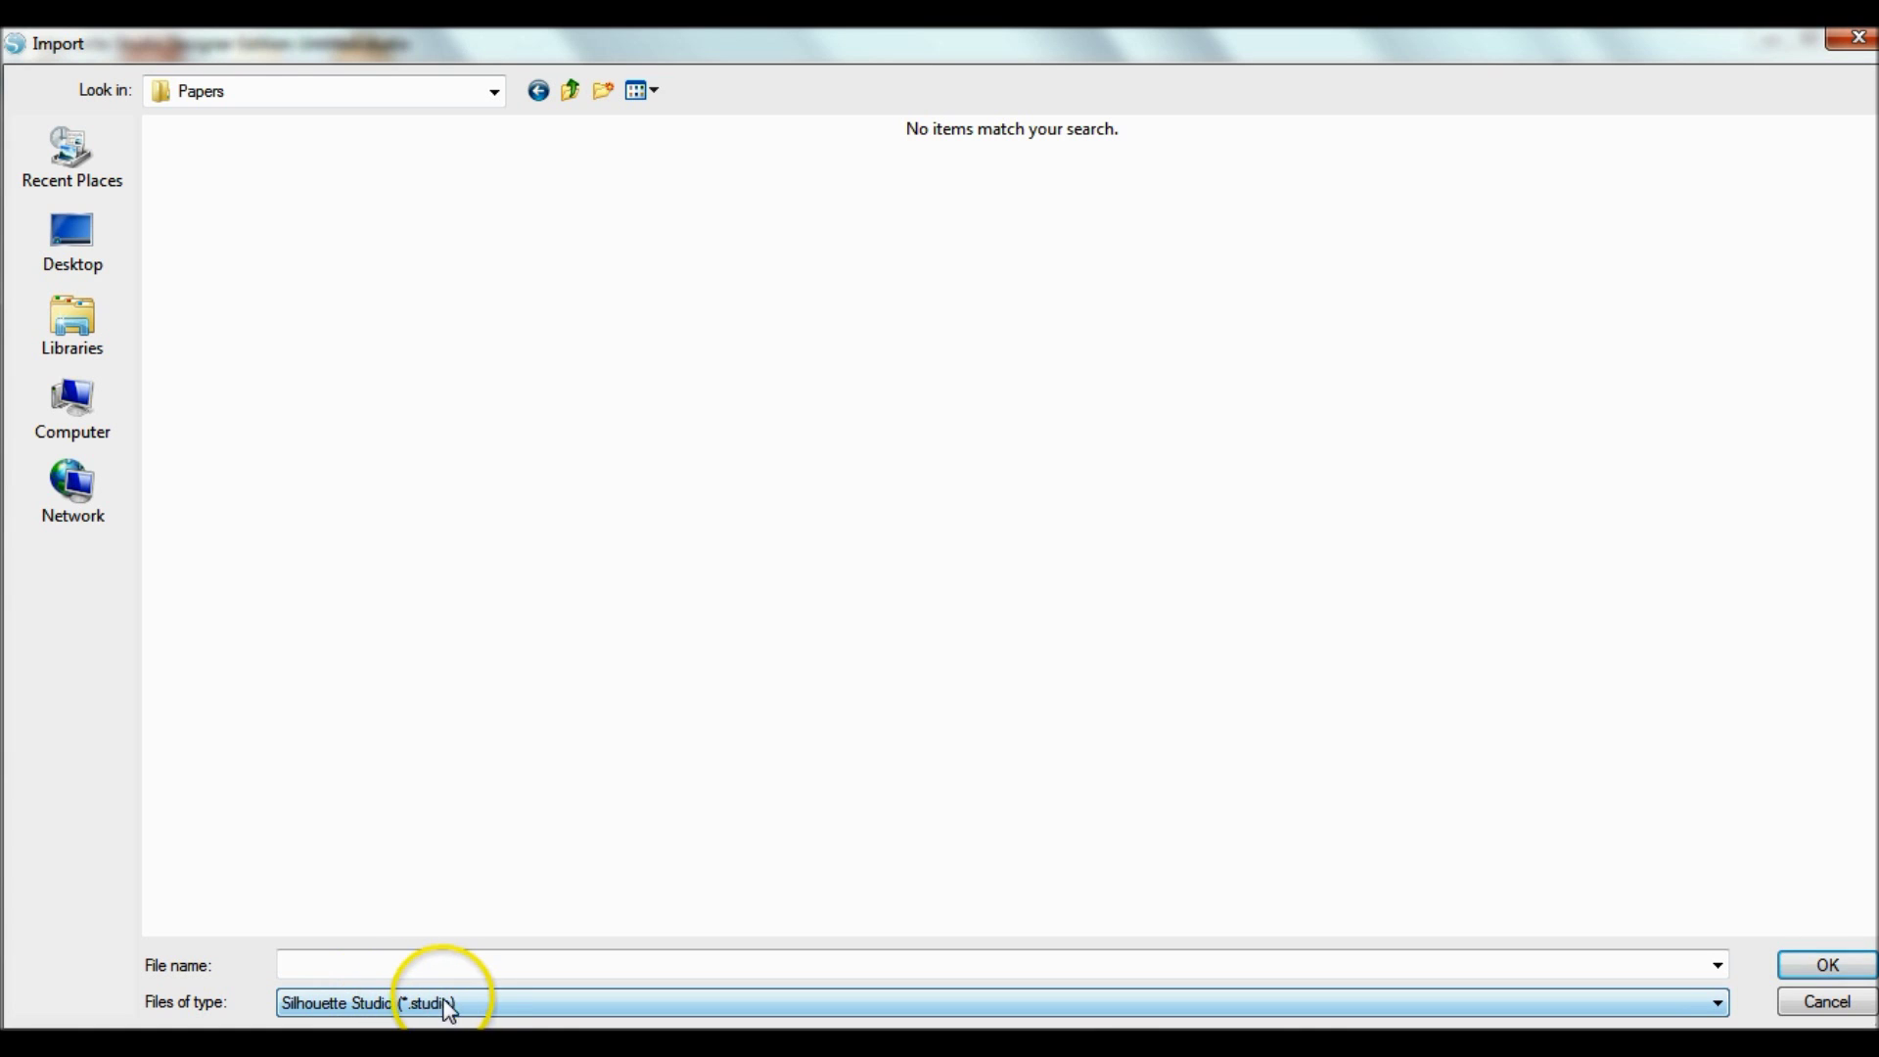
left_click(1284, 896)
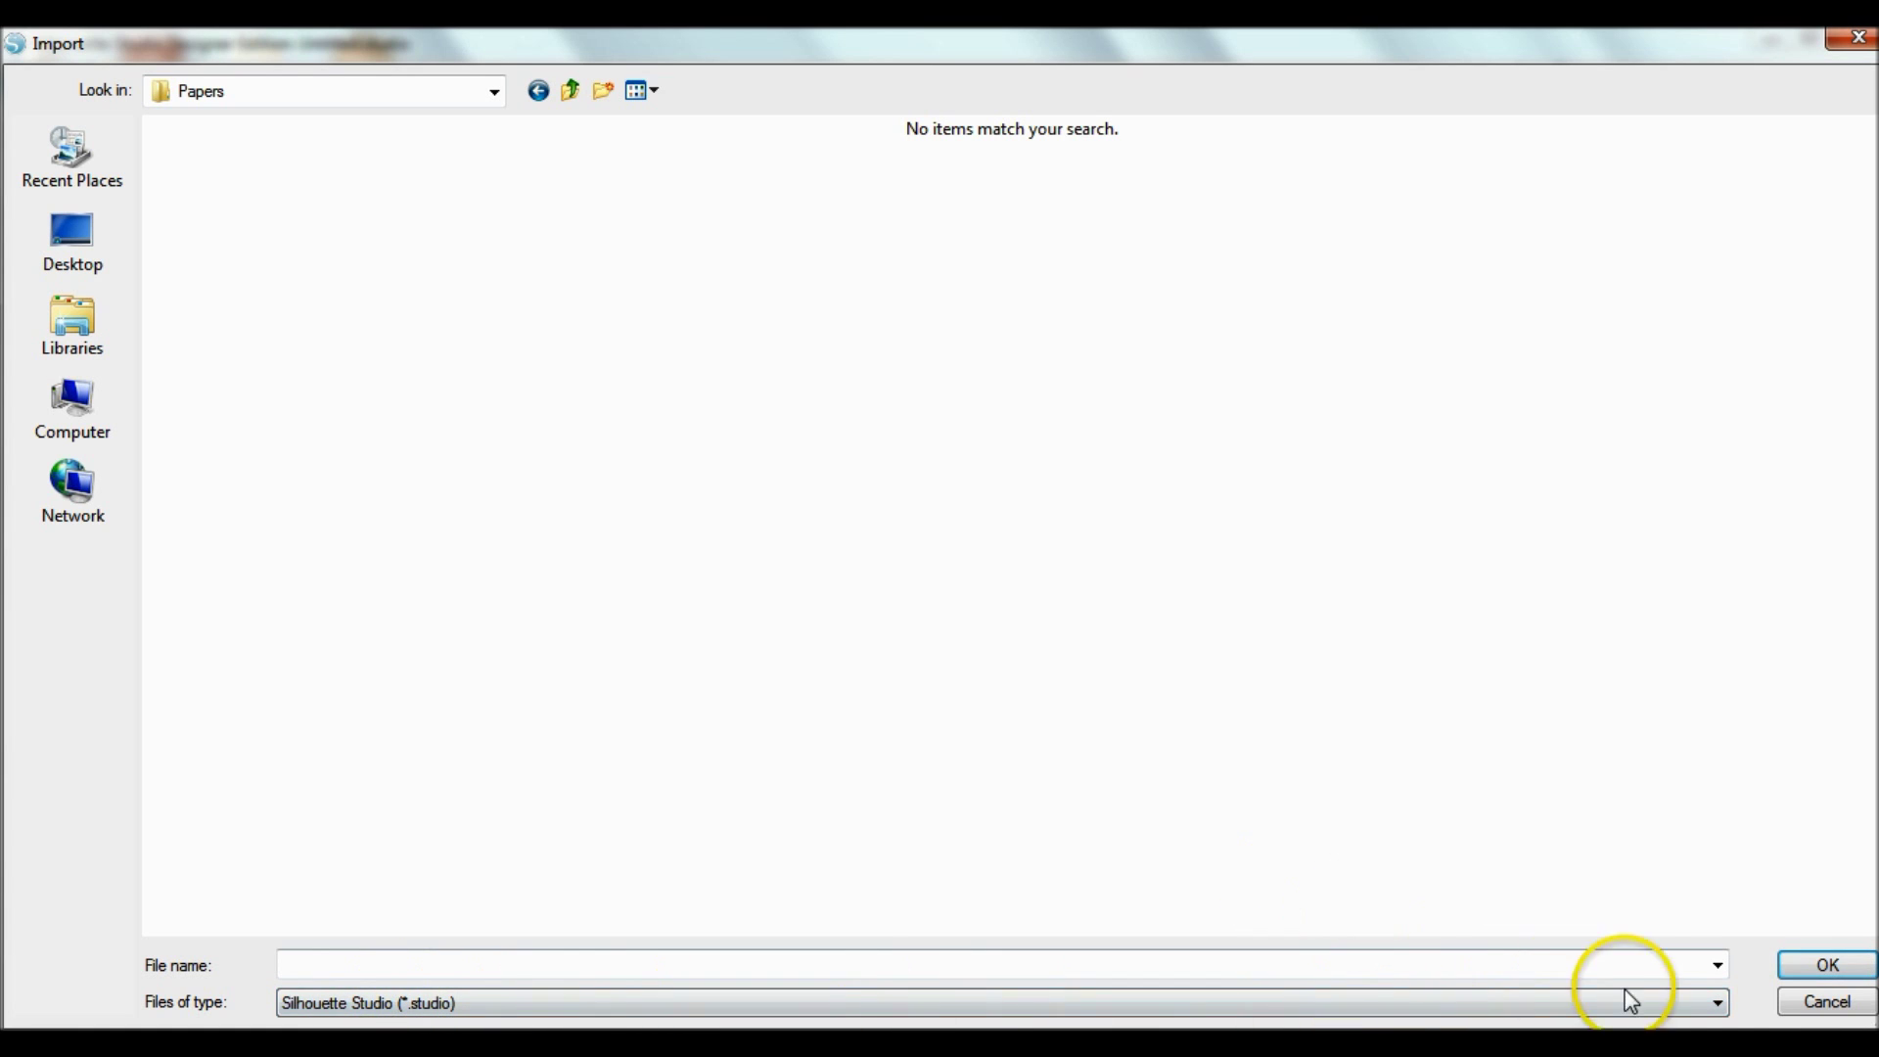
left_click(1718, 1003)
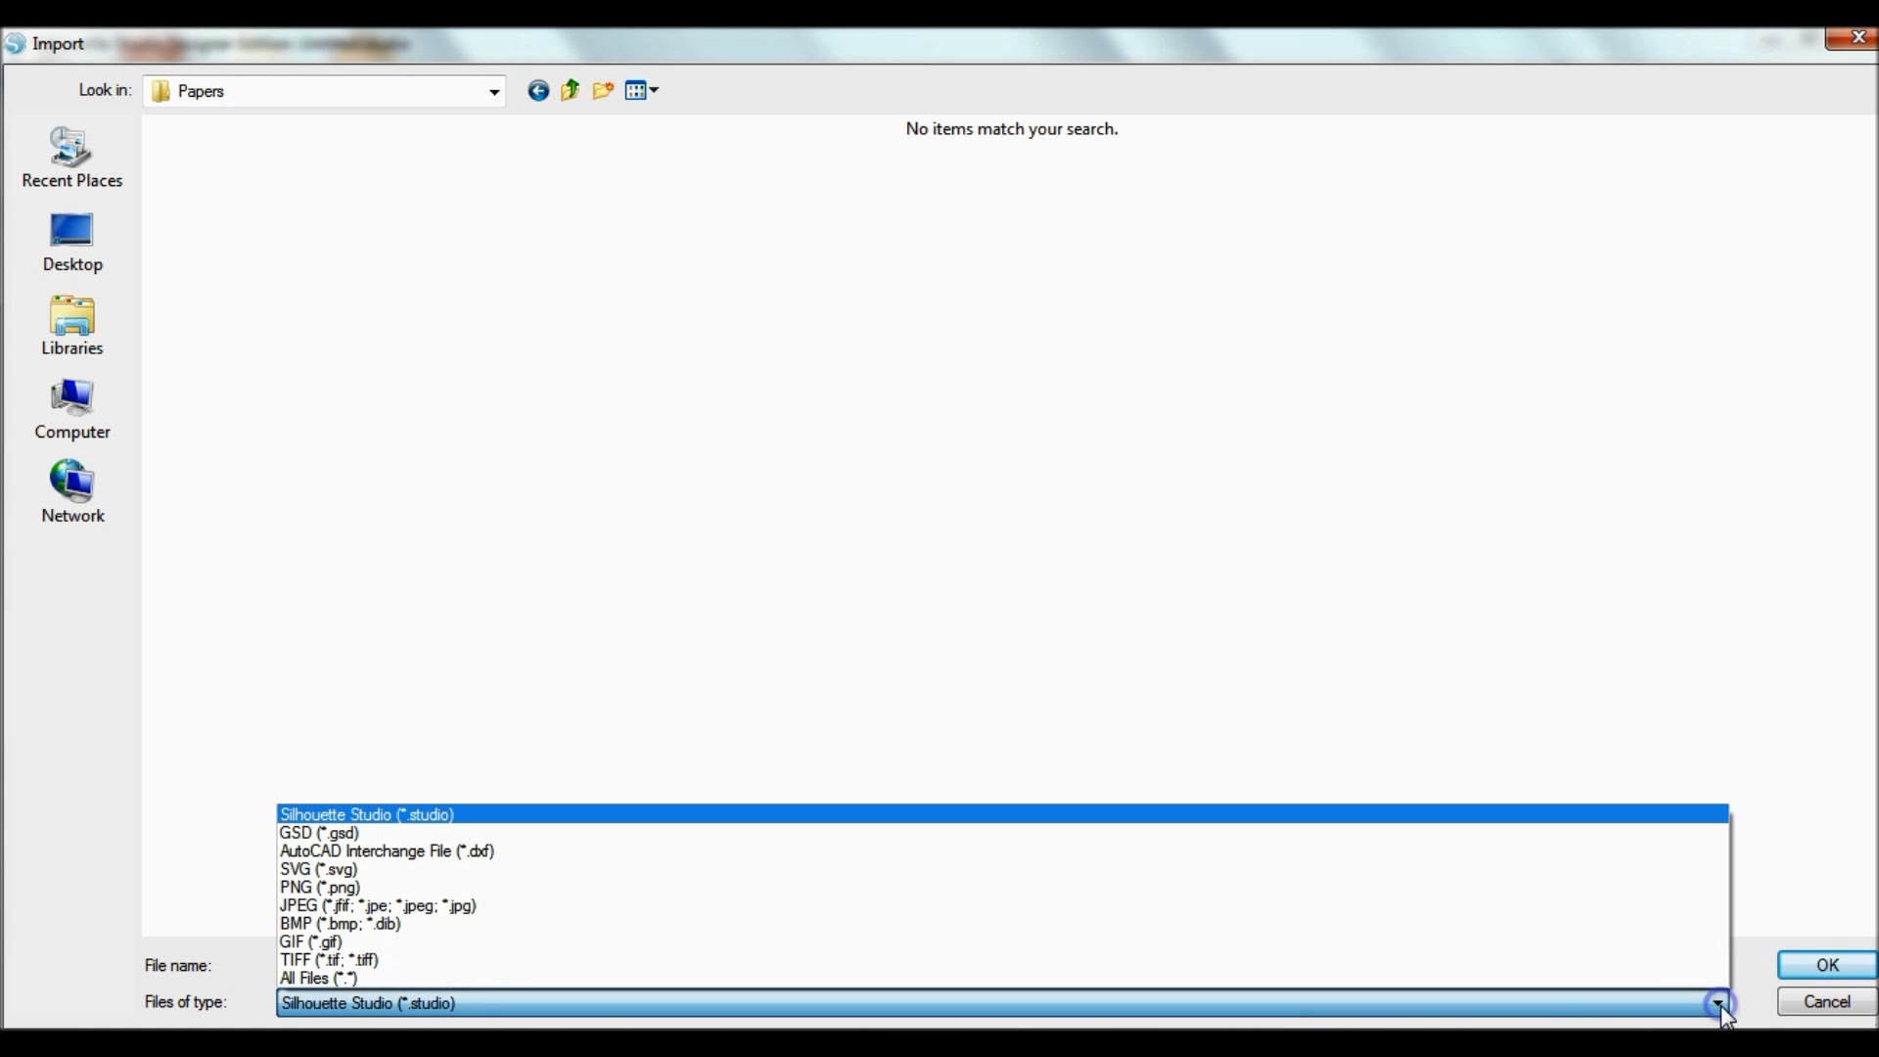
left_click(342, 979)
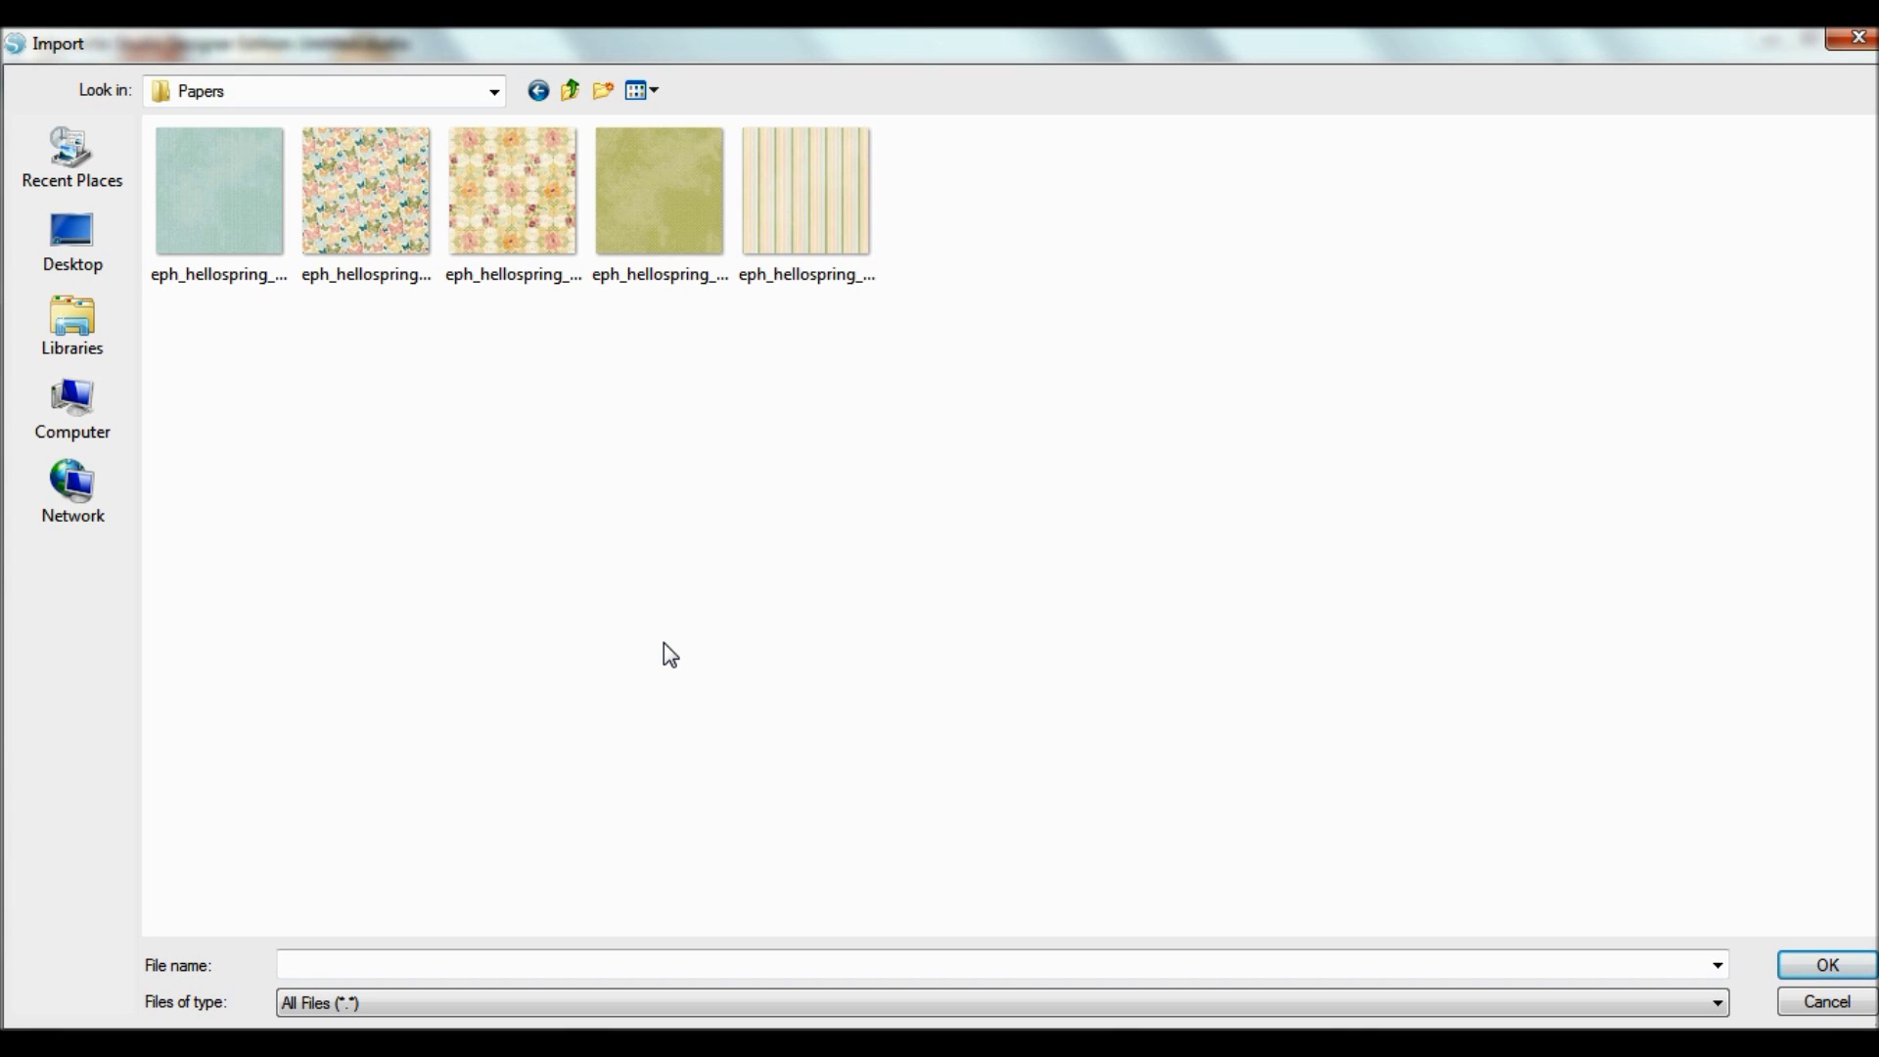
left_click(219, 230)
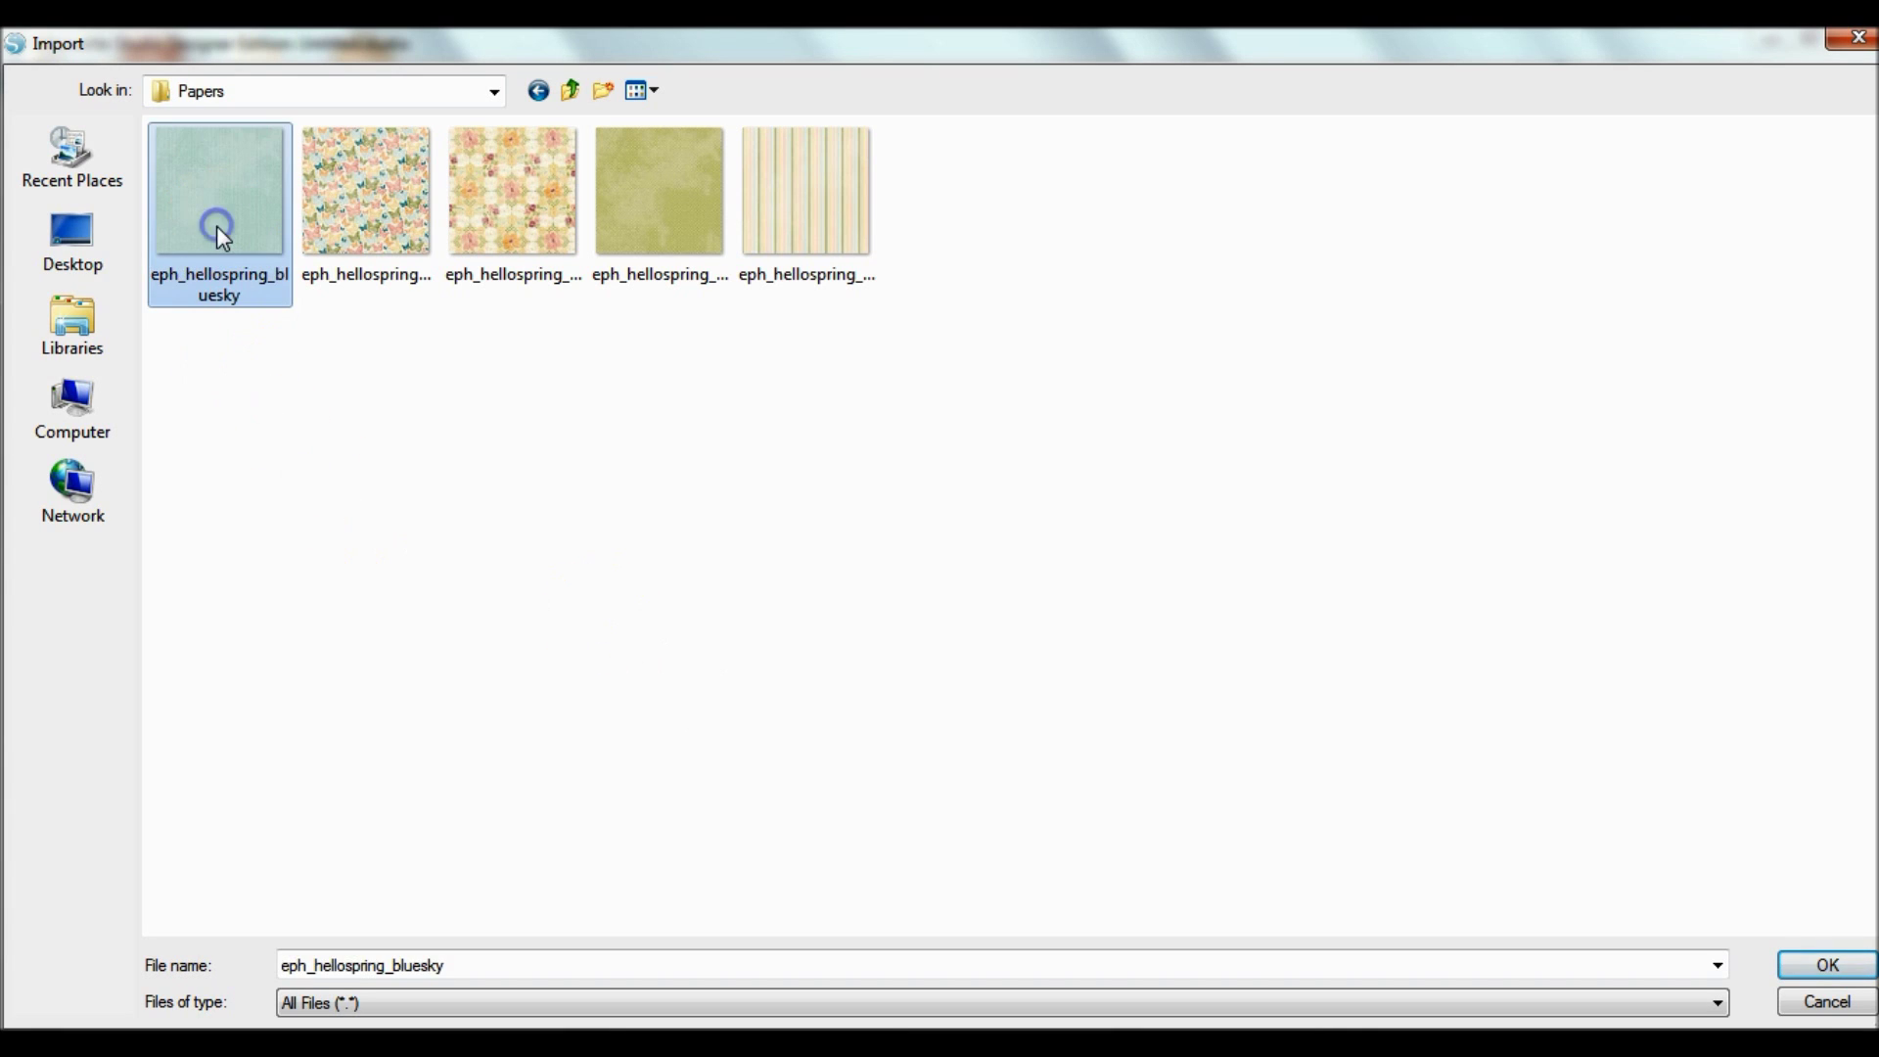
left_click(1830, 969)
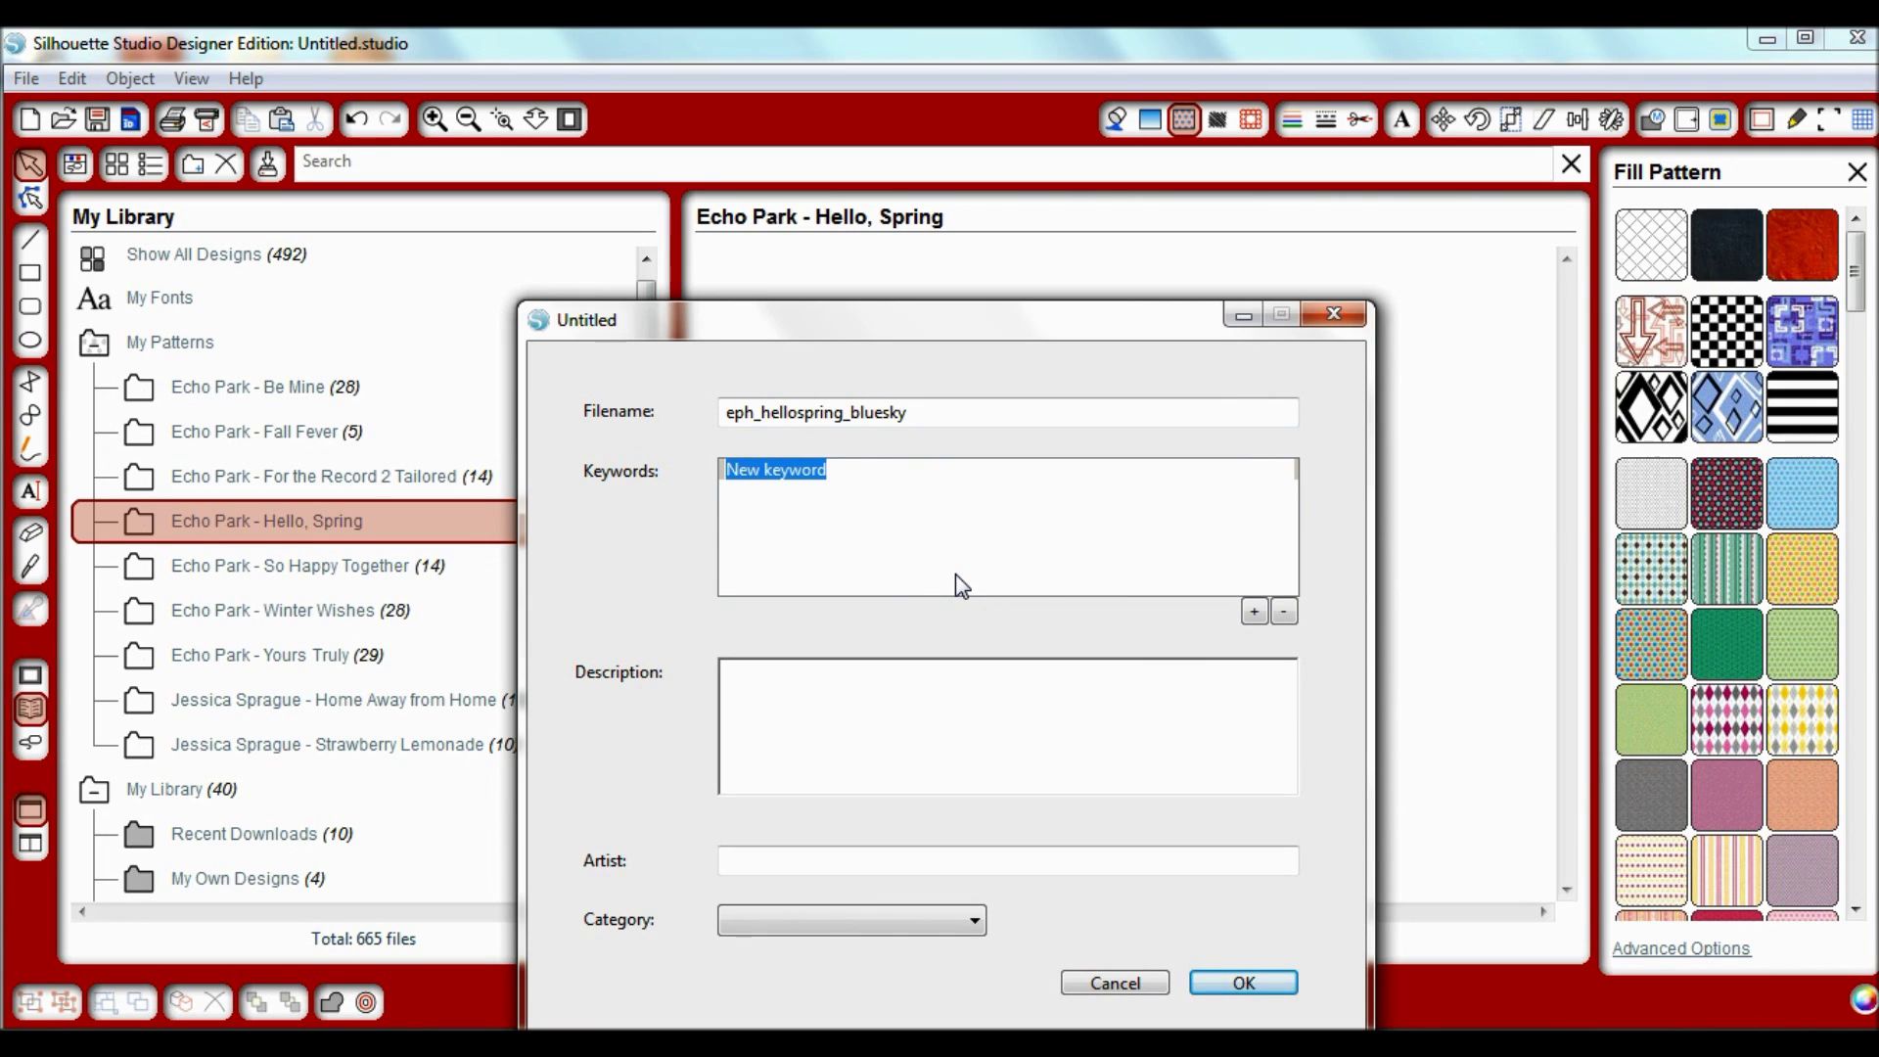
- Add the keywords blue and paper to the eph_hellospring_bluesky import
type("blue")
key("Return")
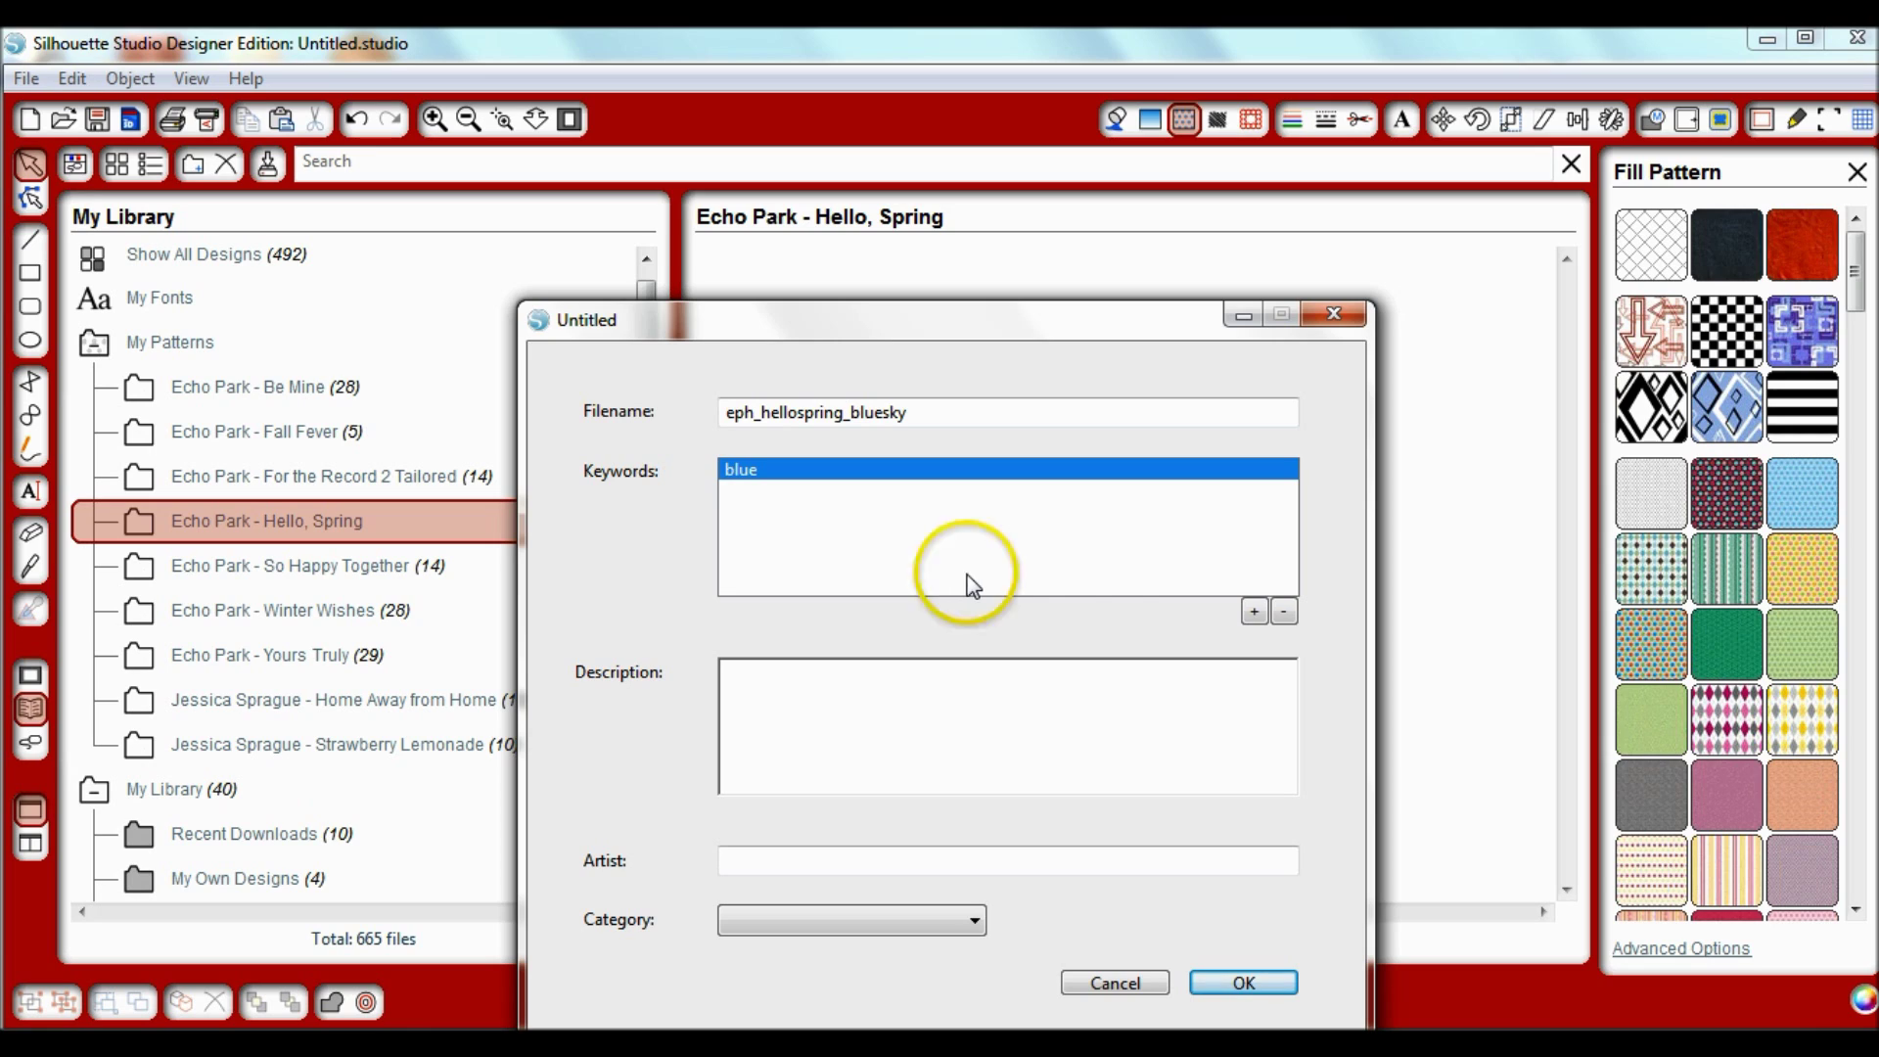
left_click(1254, 612)
type("paper")
key("Return")
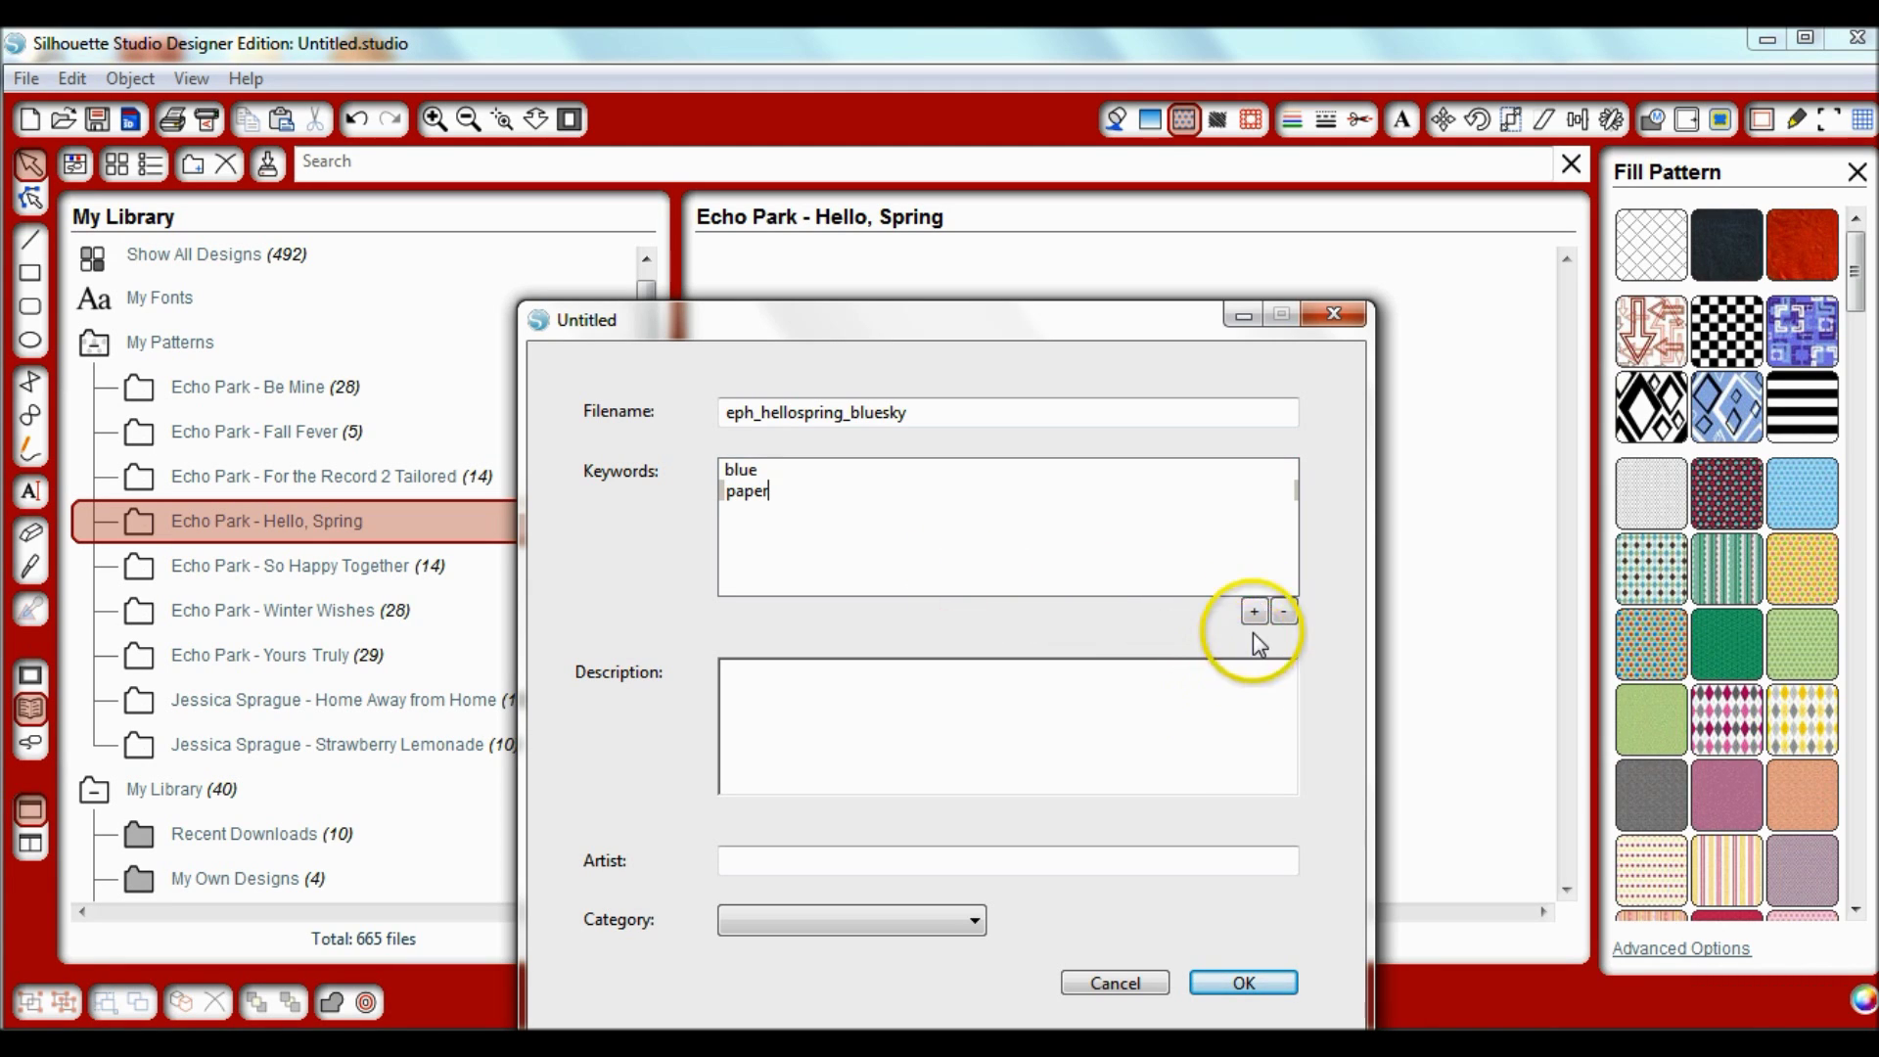
left_click(1253, 611)
left_click(1060, 712)
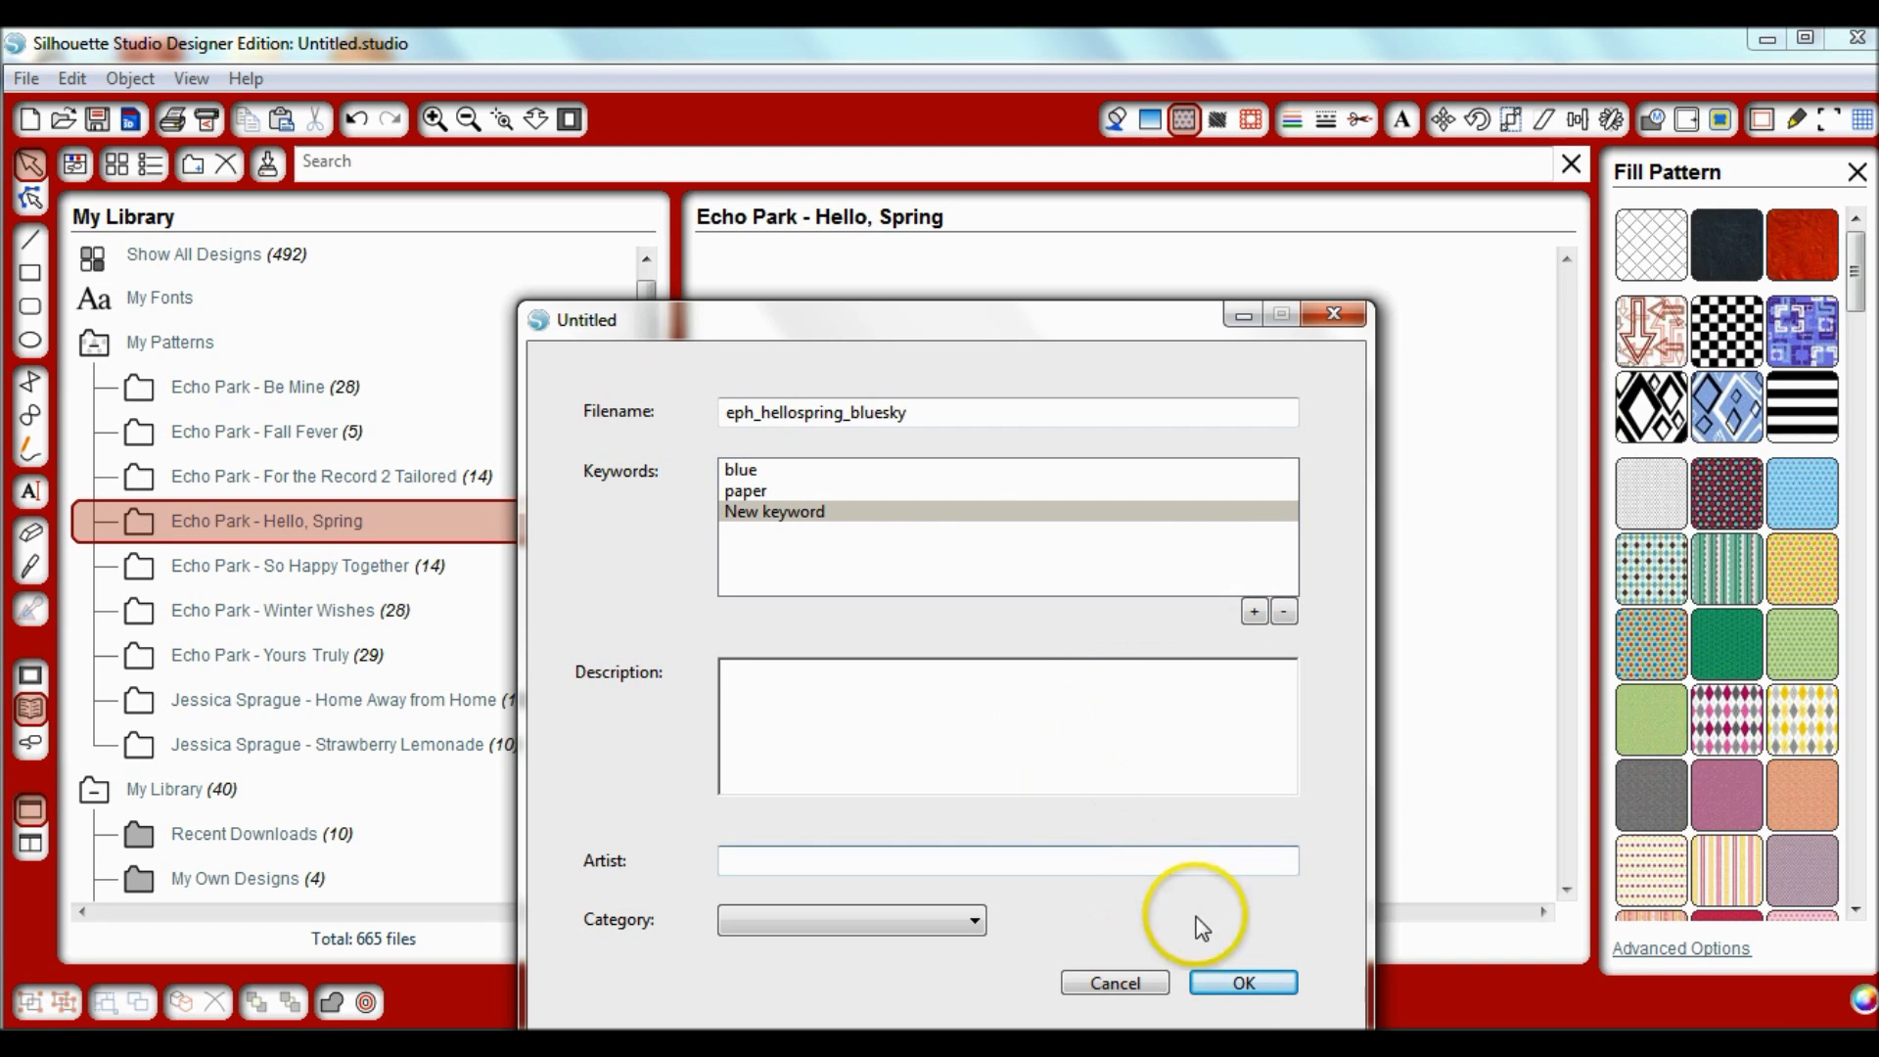
- Set the artist of the bluesky paper to Echo Paper and complete the import
left_click(1015, 863)
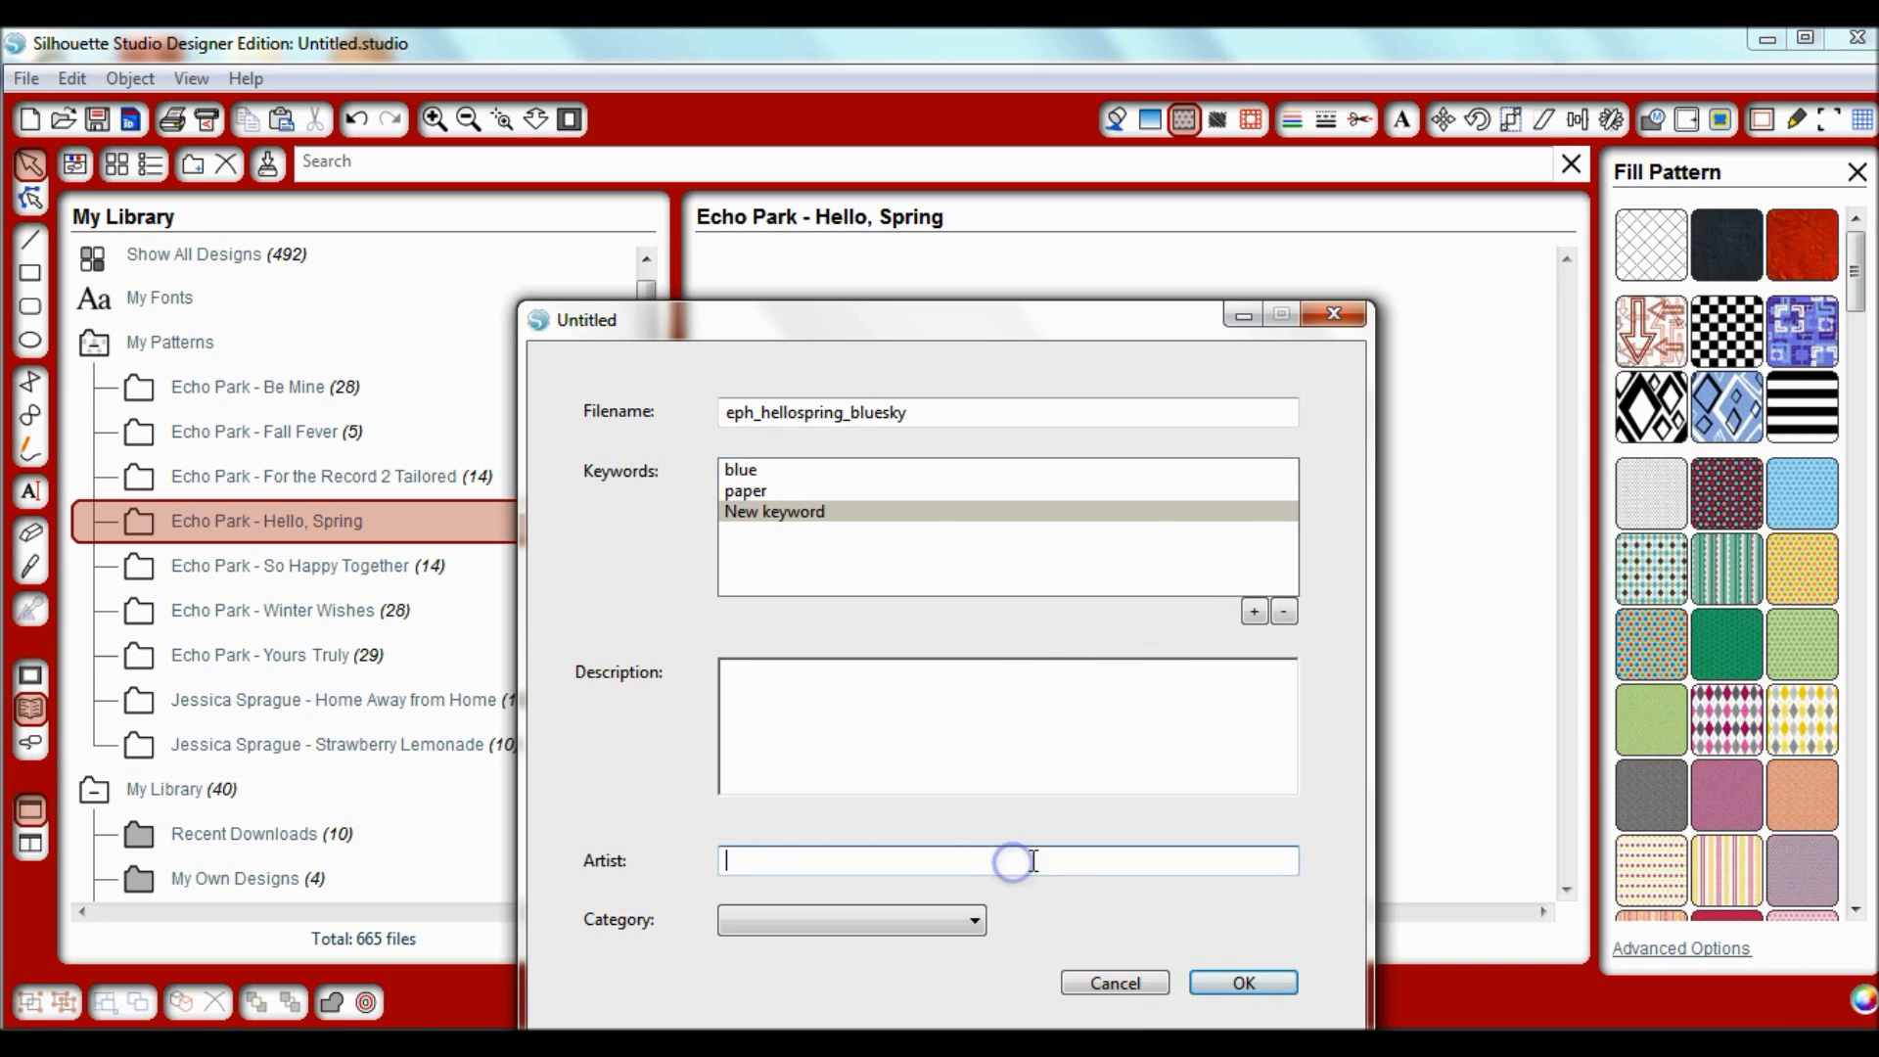
type("Echo Paper")
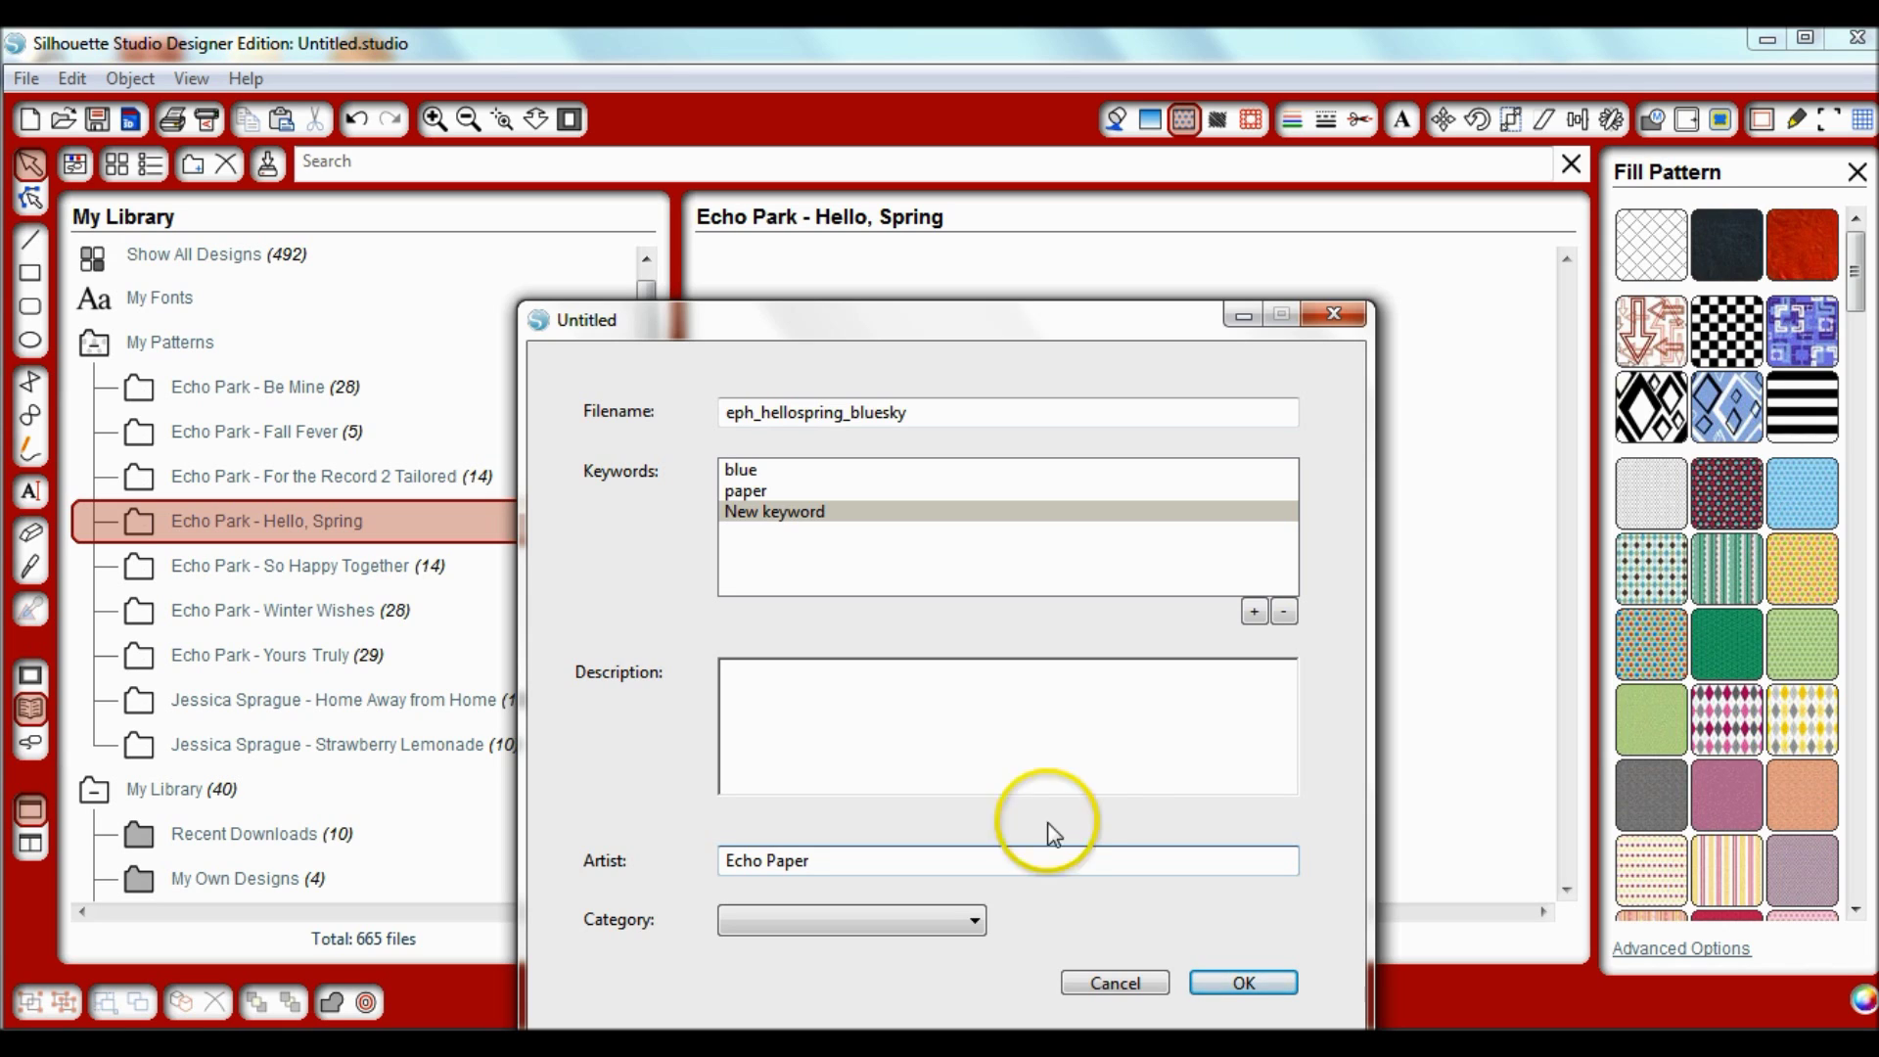
left_click(1245, 982)
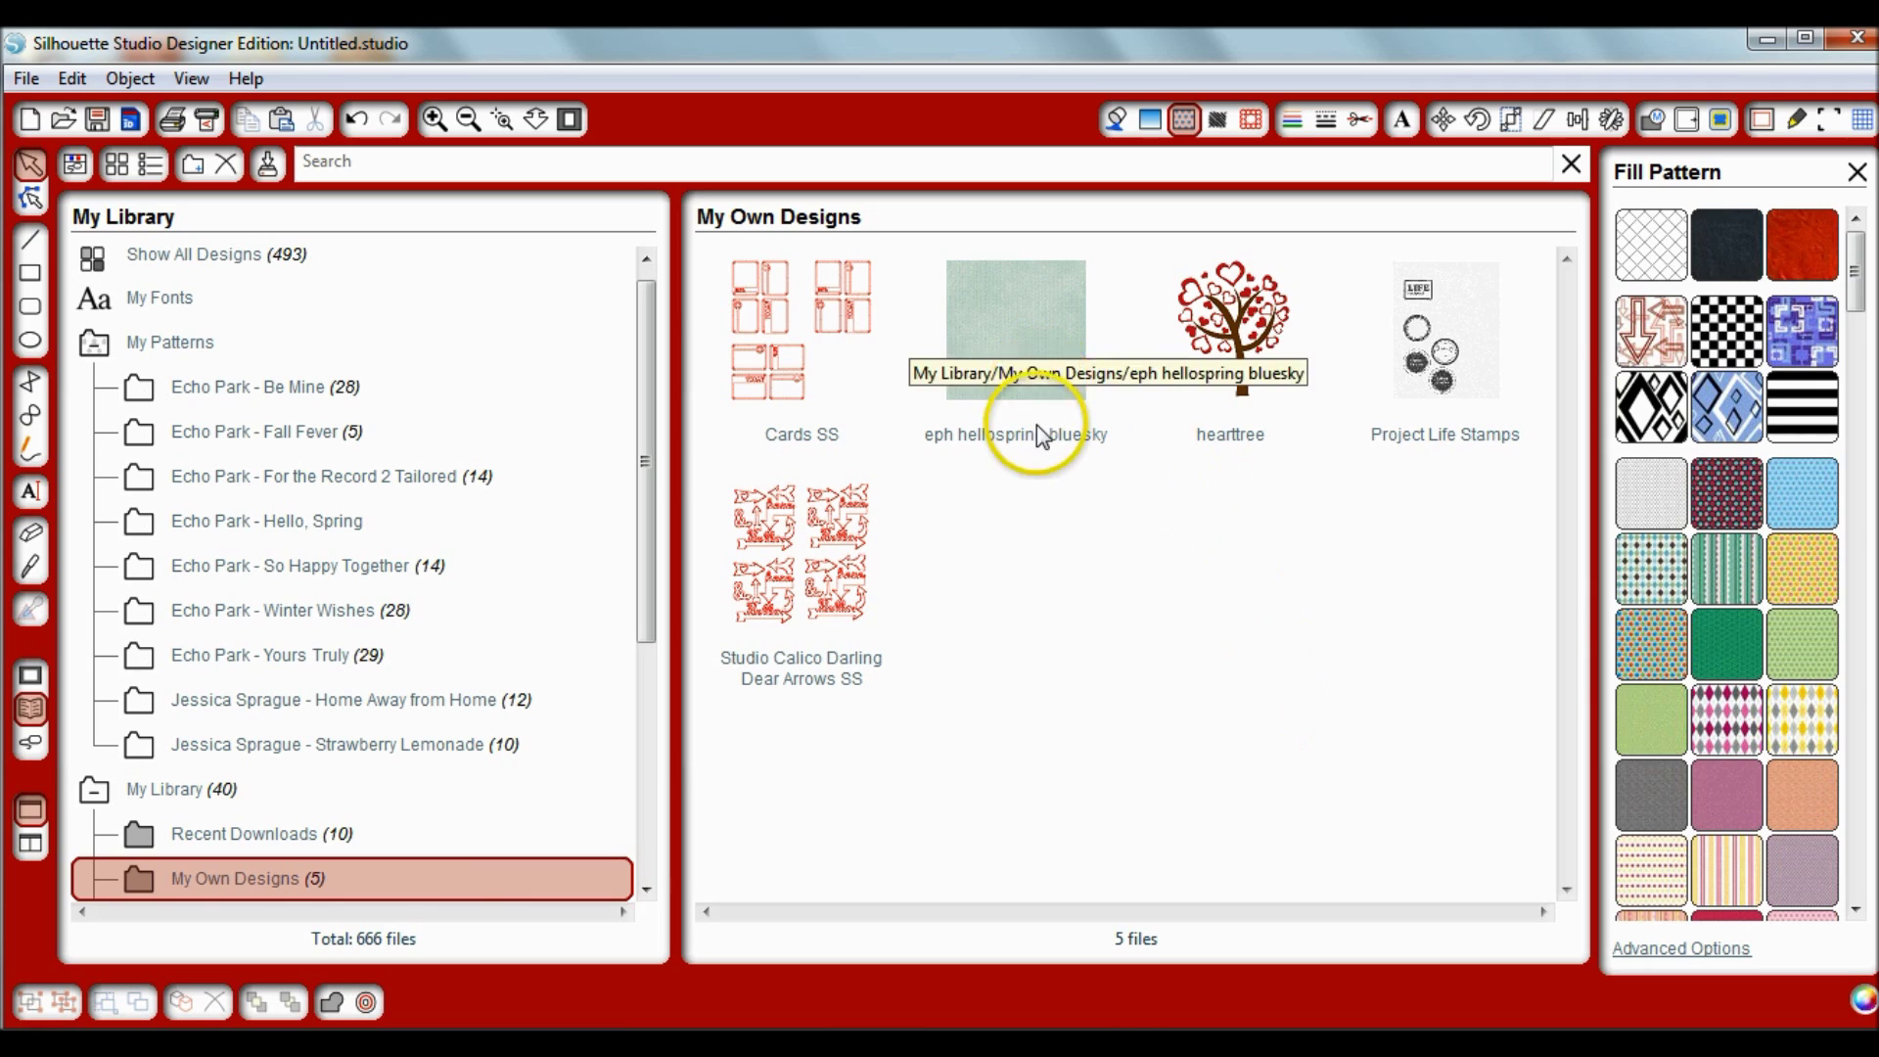
- Move eph hellospring bluesky from My Own Designs into the Echo Park - Hello, Spring folder and open that folder
left_click(1023, 351)
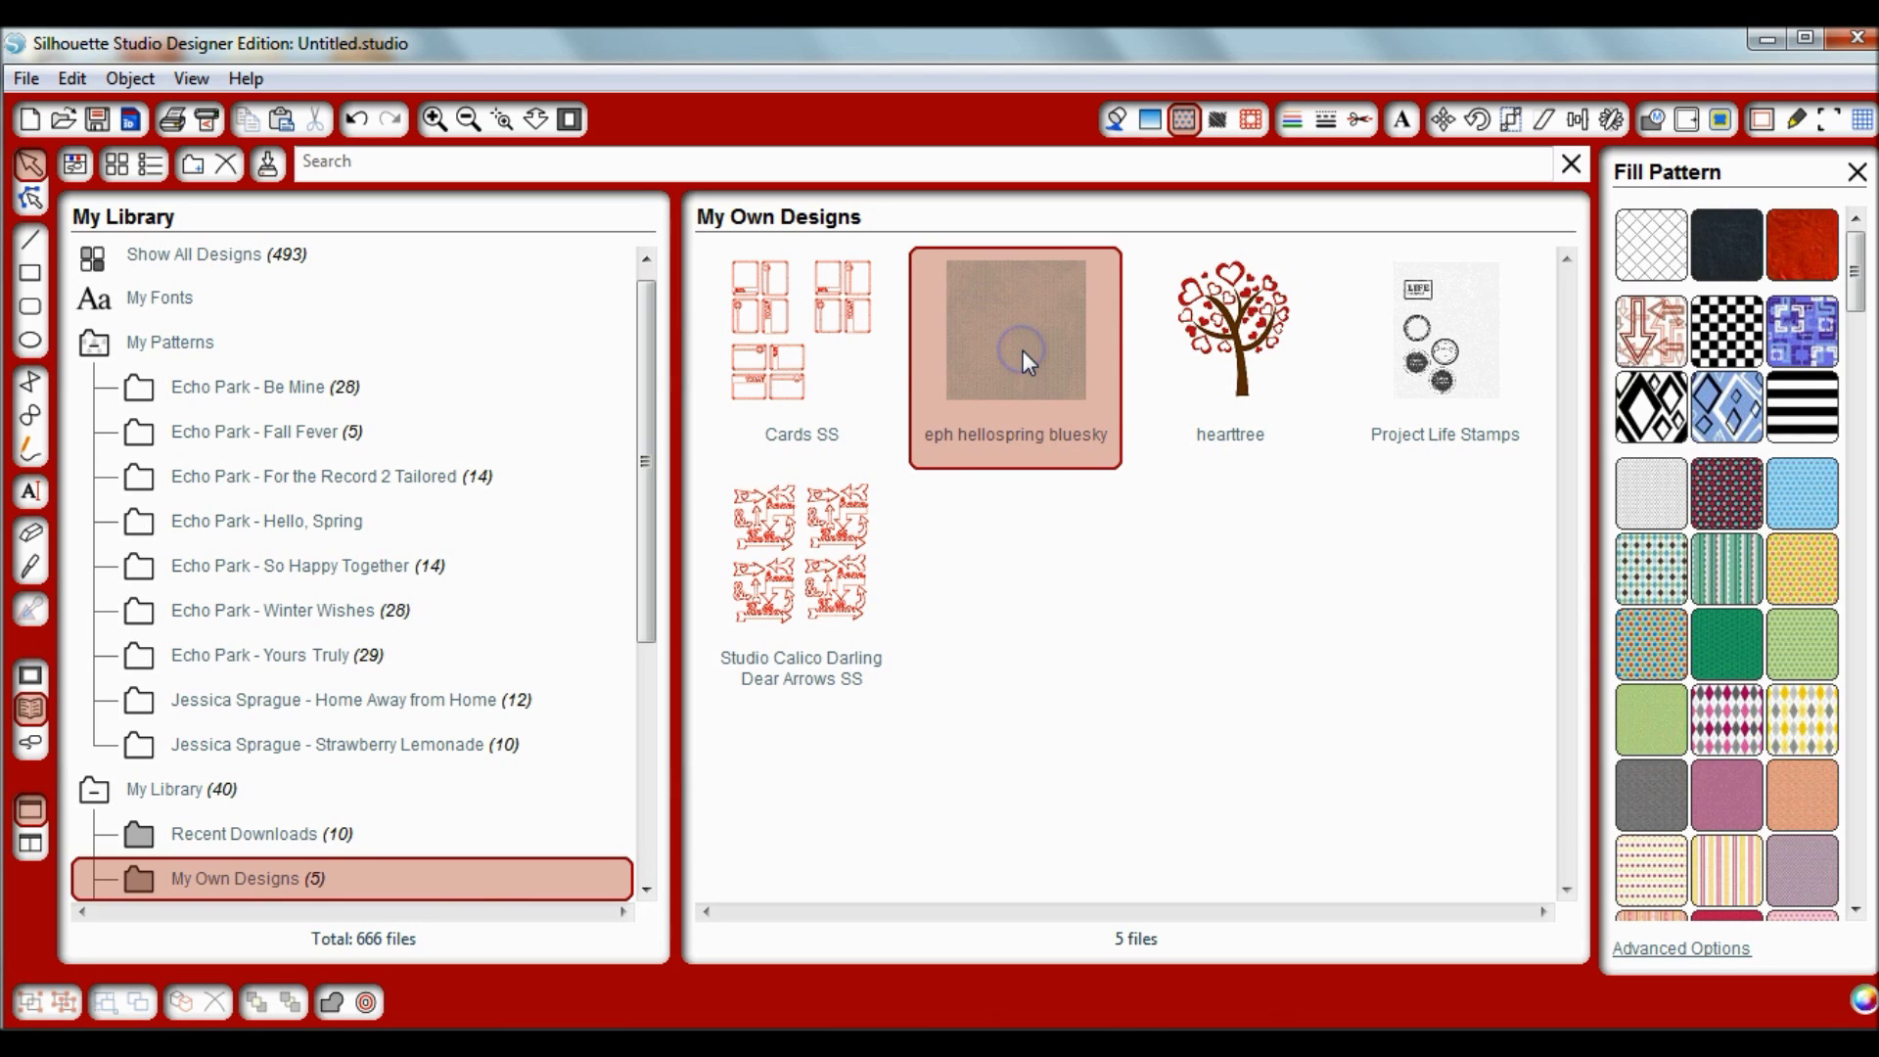
left_click(1057, 488)
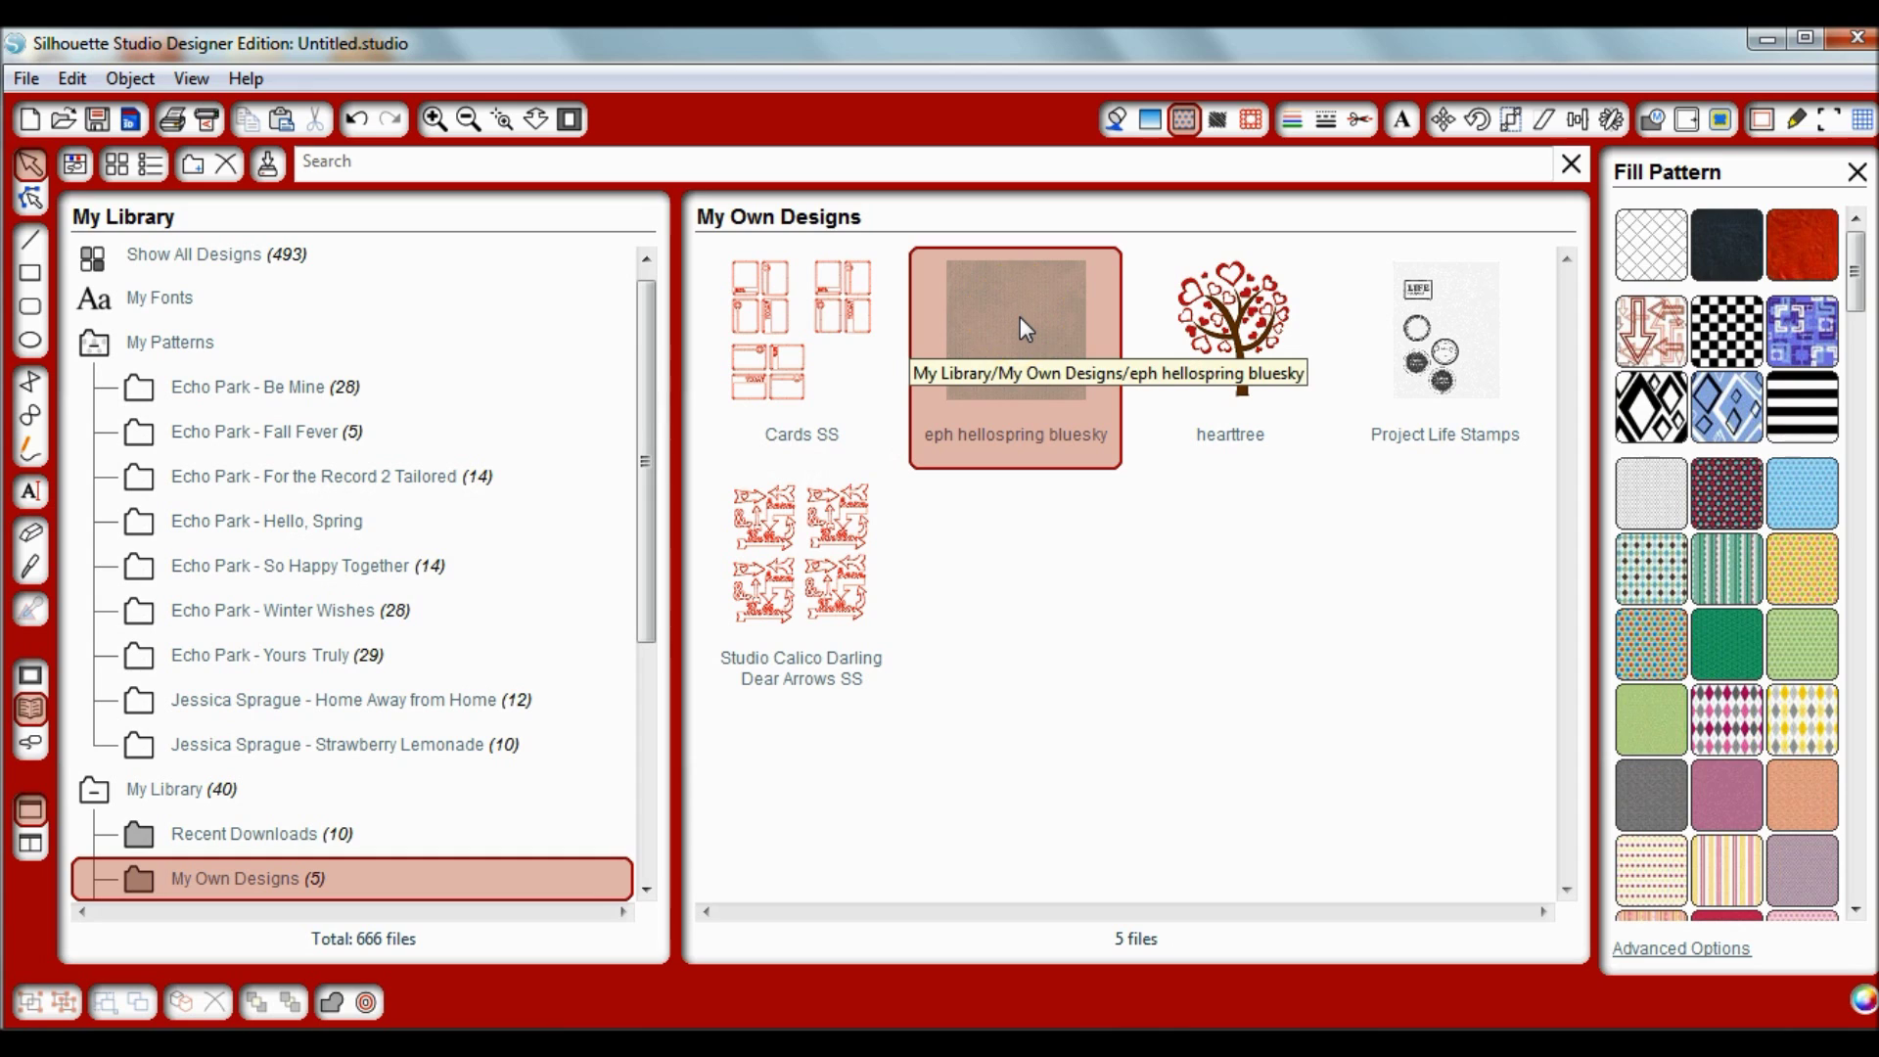
left_click_drag(1020, 315, 349, 521)
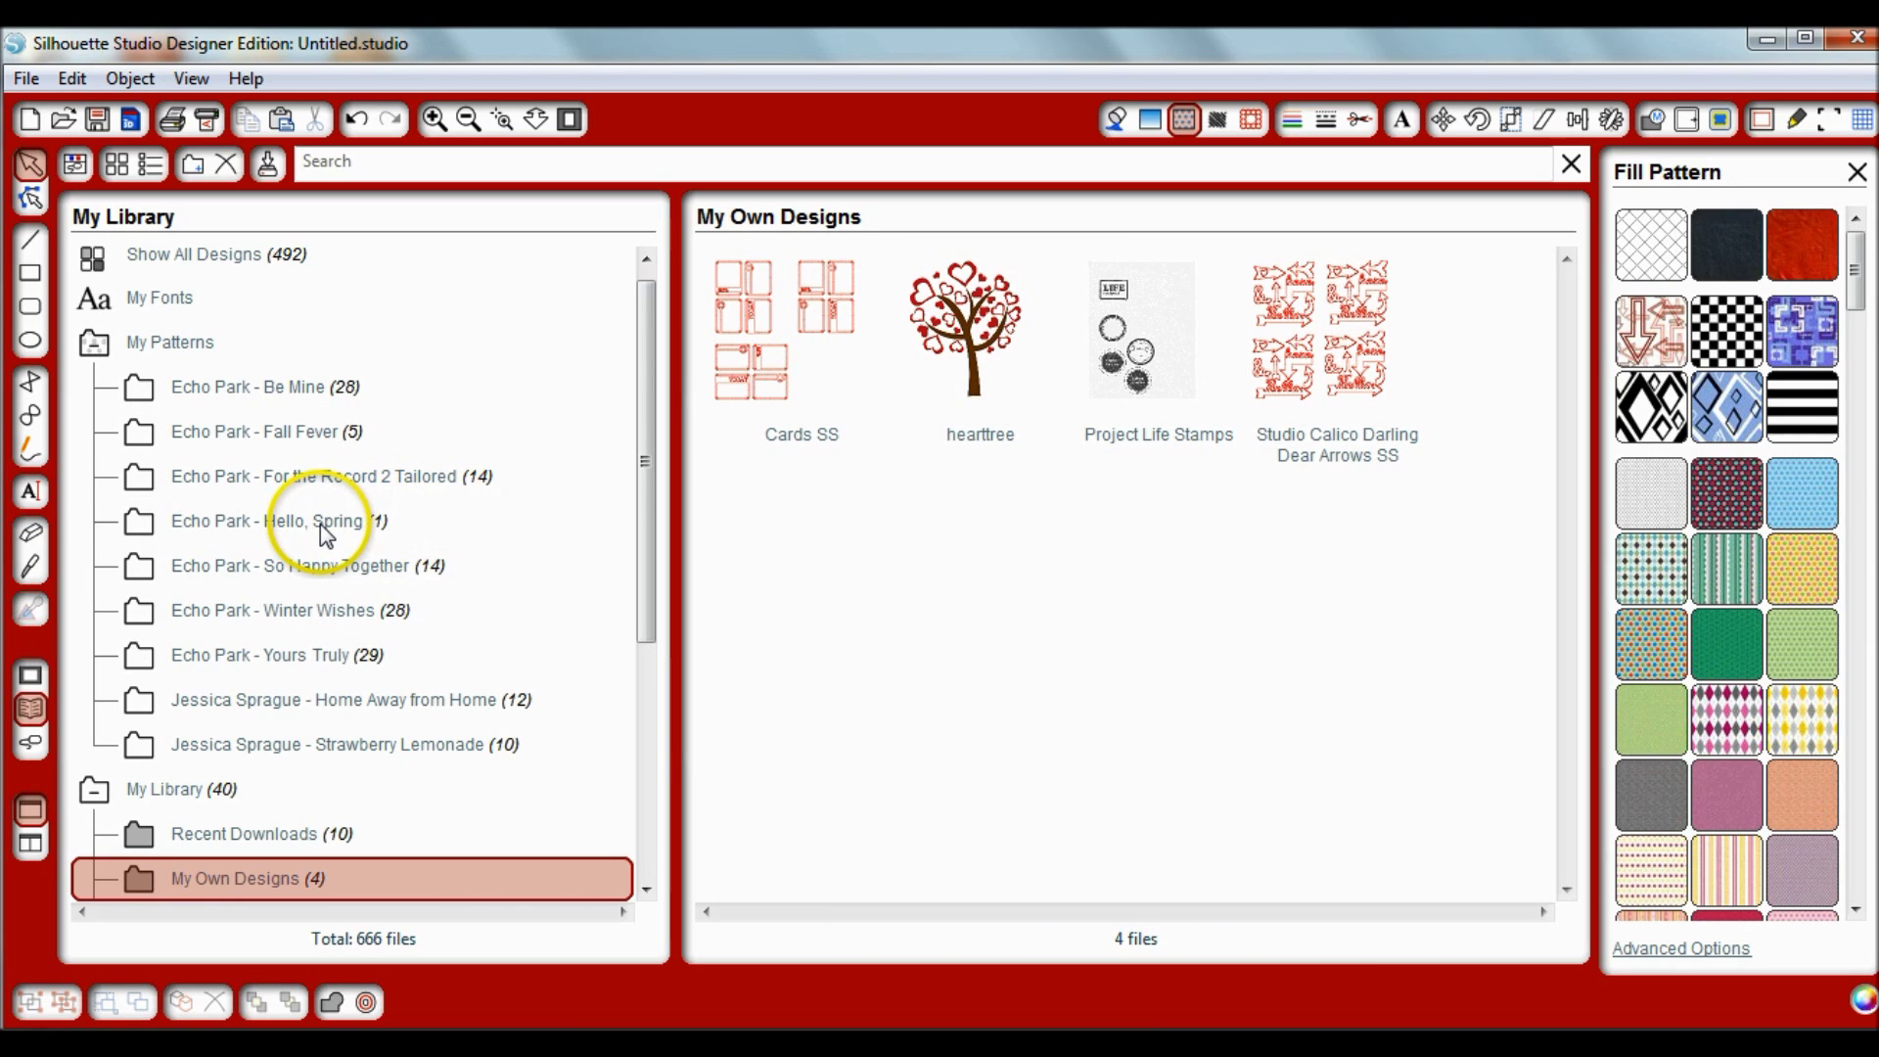
left_click(320, 525)
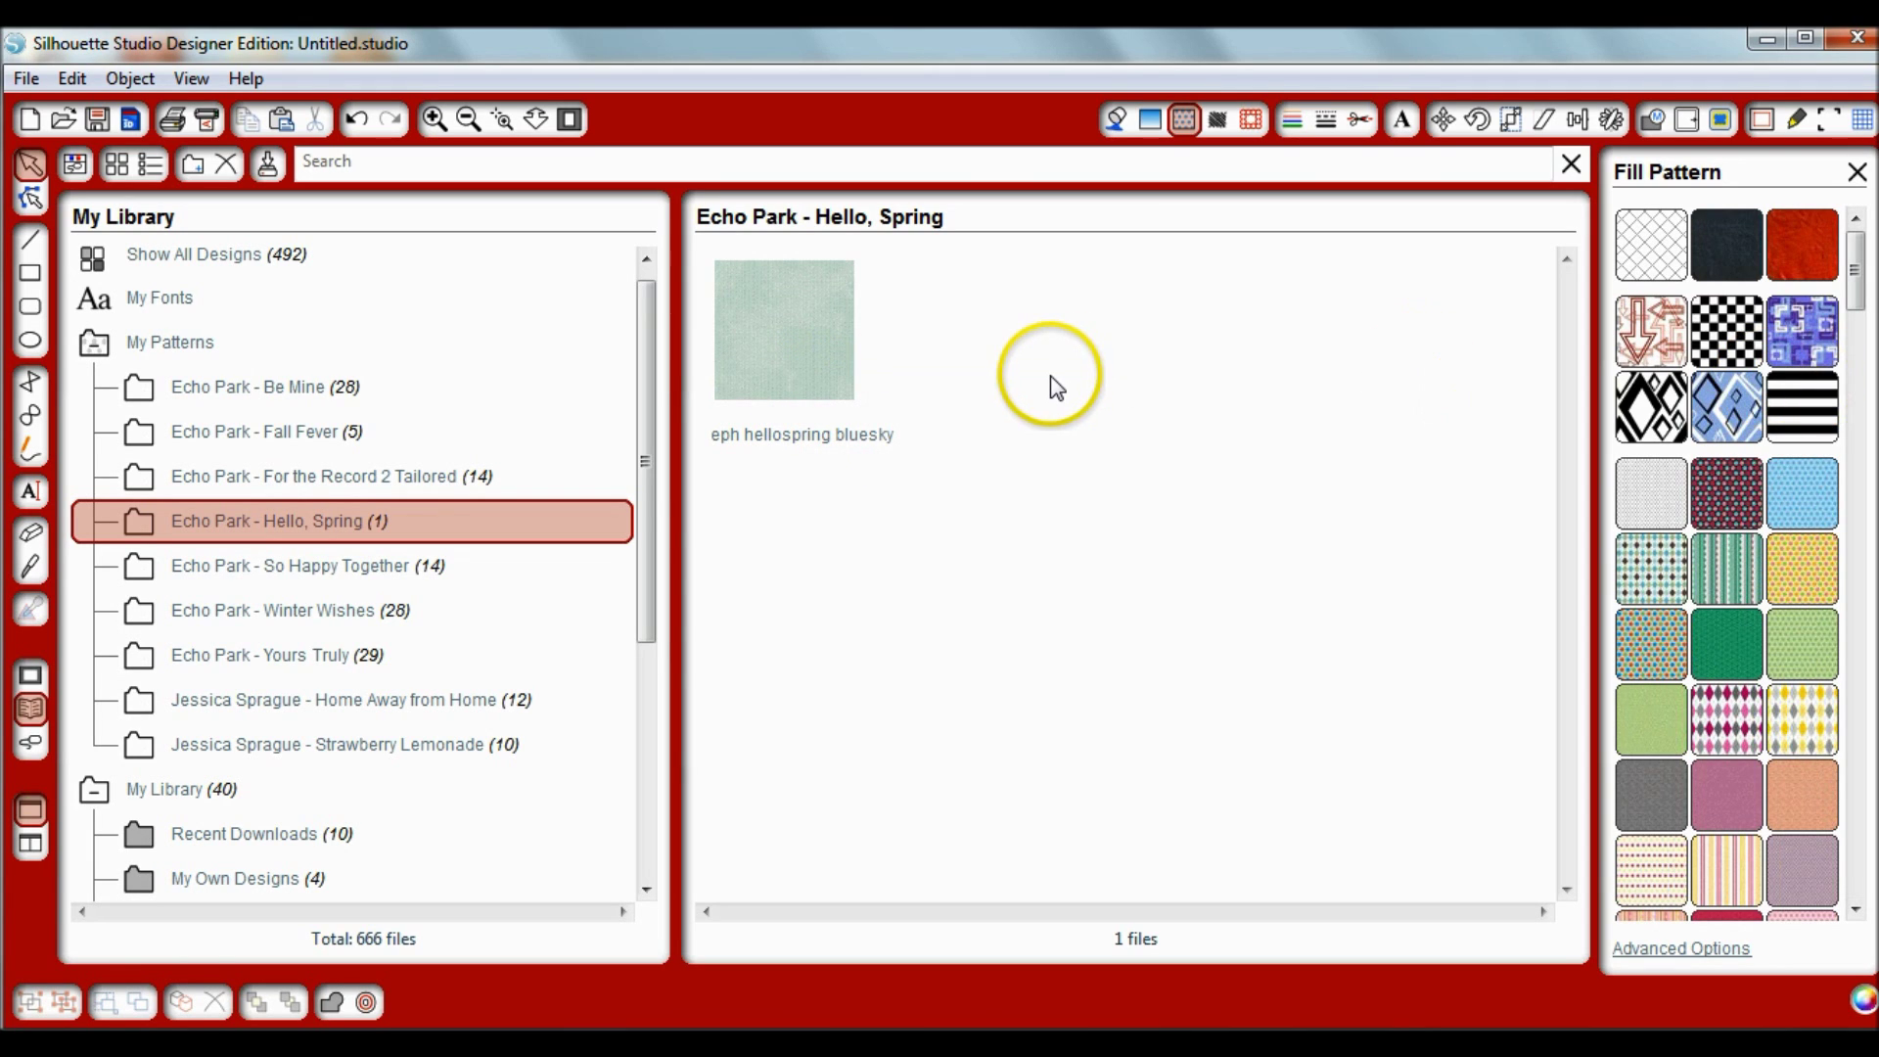
left_click(1342, 442)
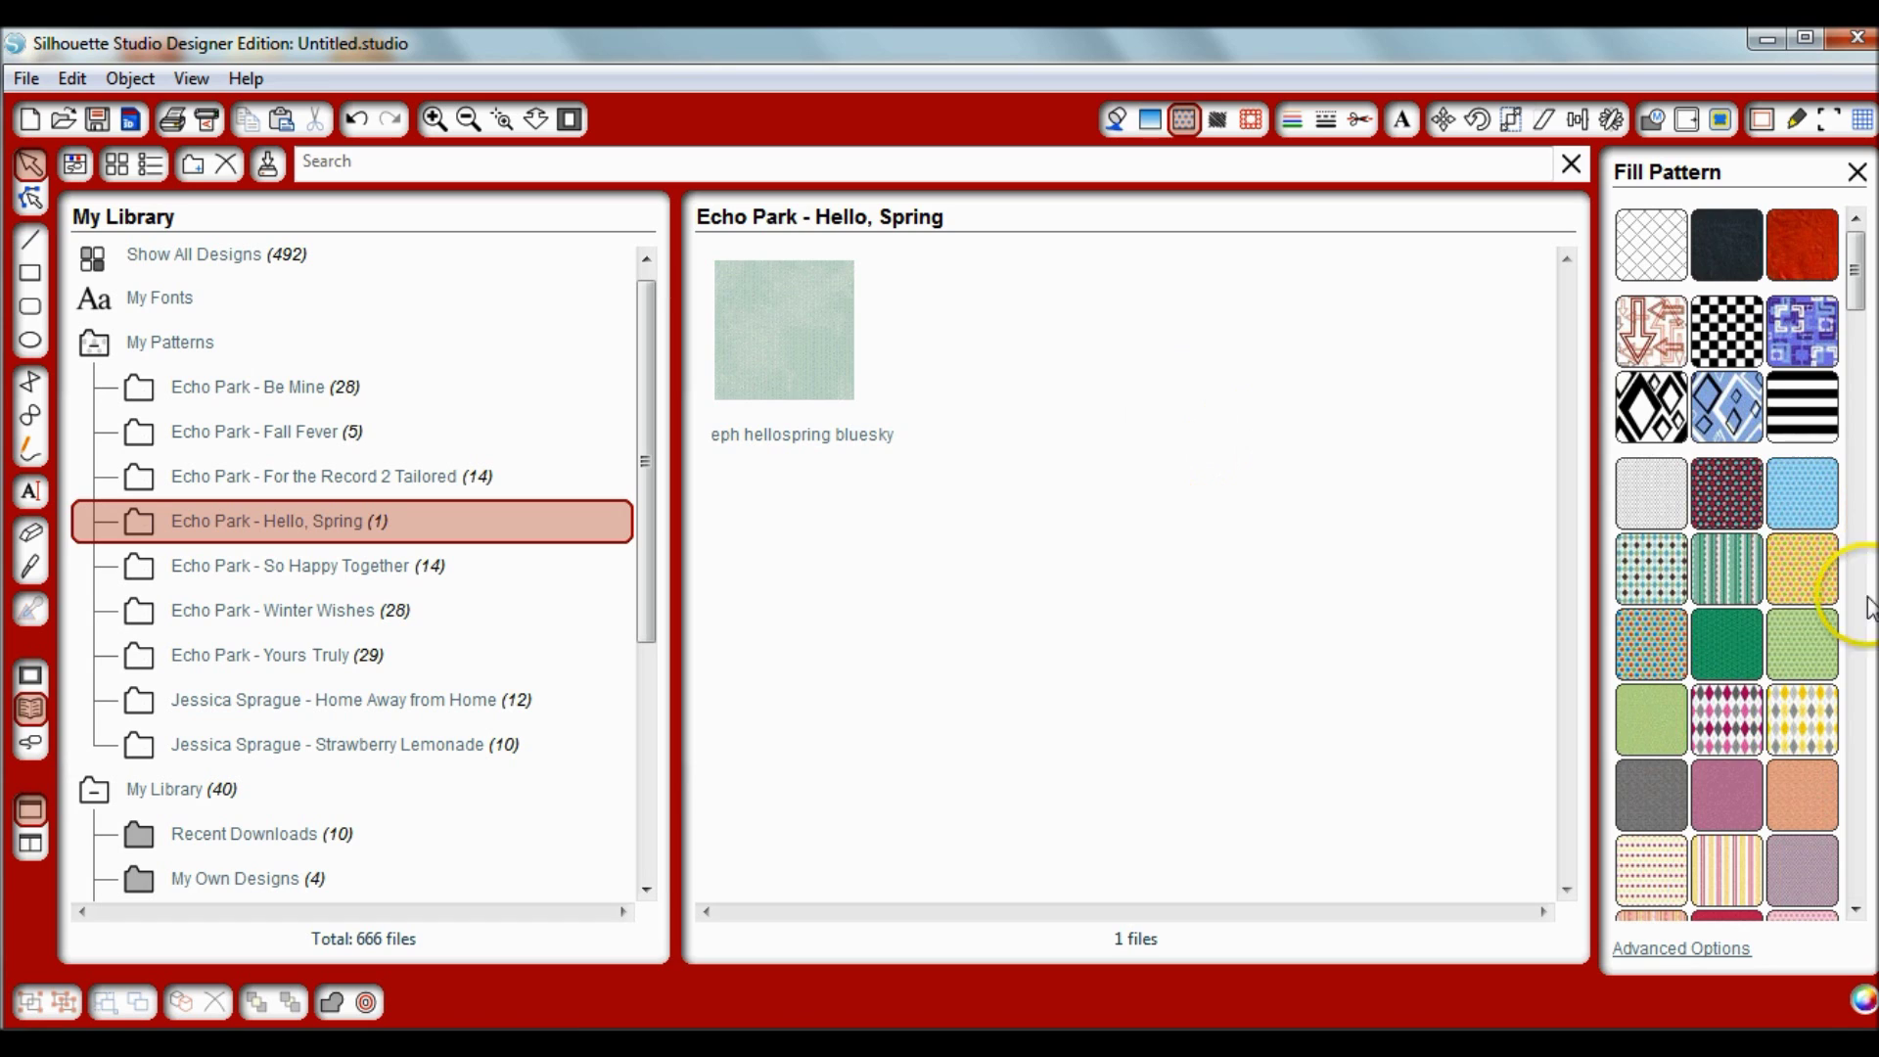
- Start another library import, set the file type to All Files (*.*) and choose the eph_hellospring_butterfly paper
left_click(20, 80)
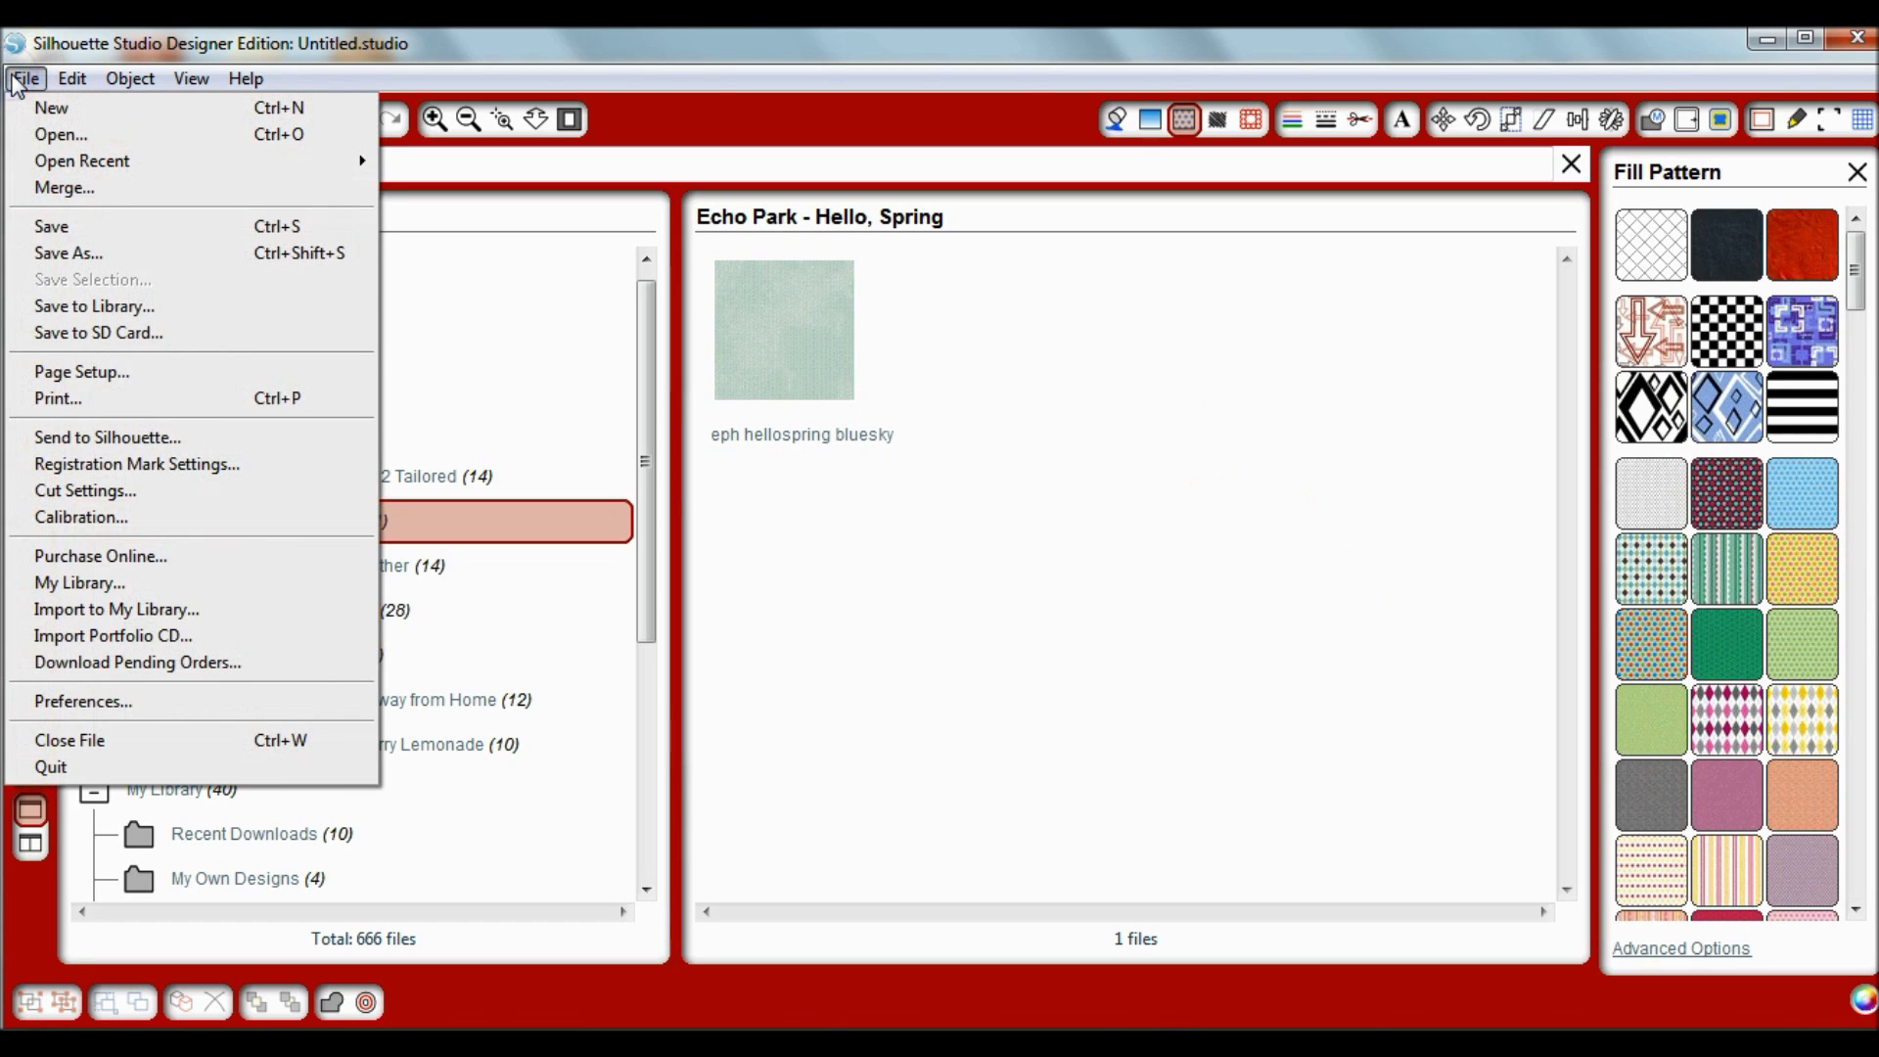
left_click_drag(107, 586, 107, 611)
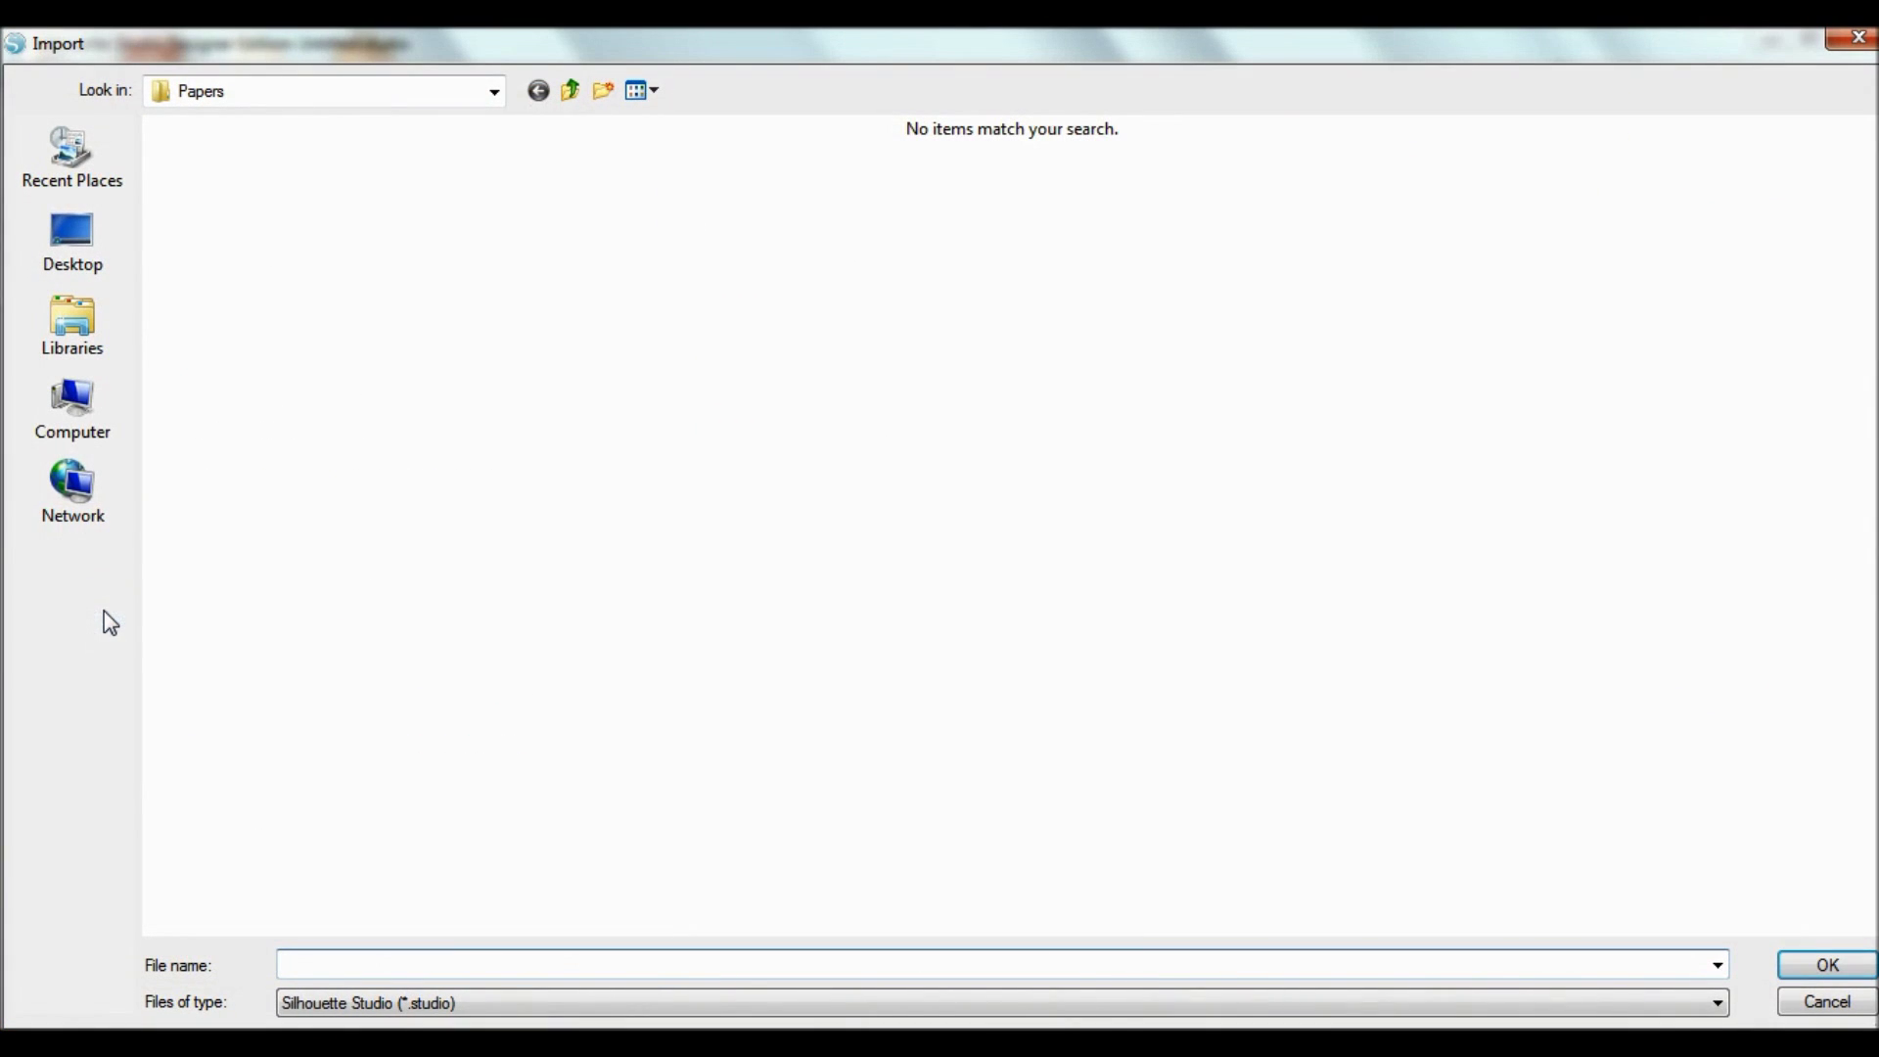
left_click(767, 1008)
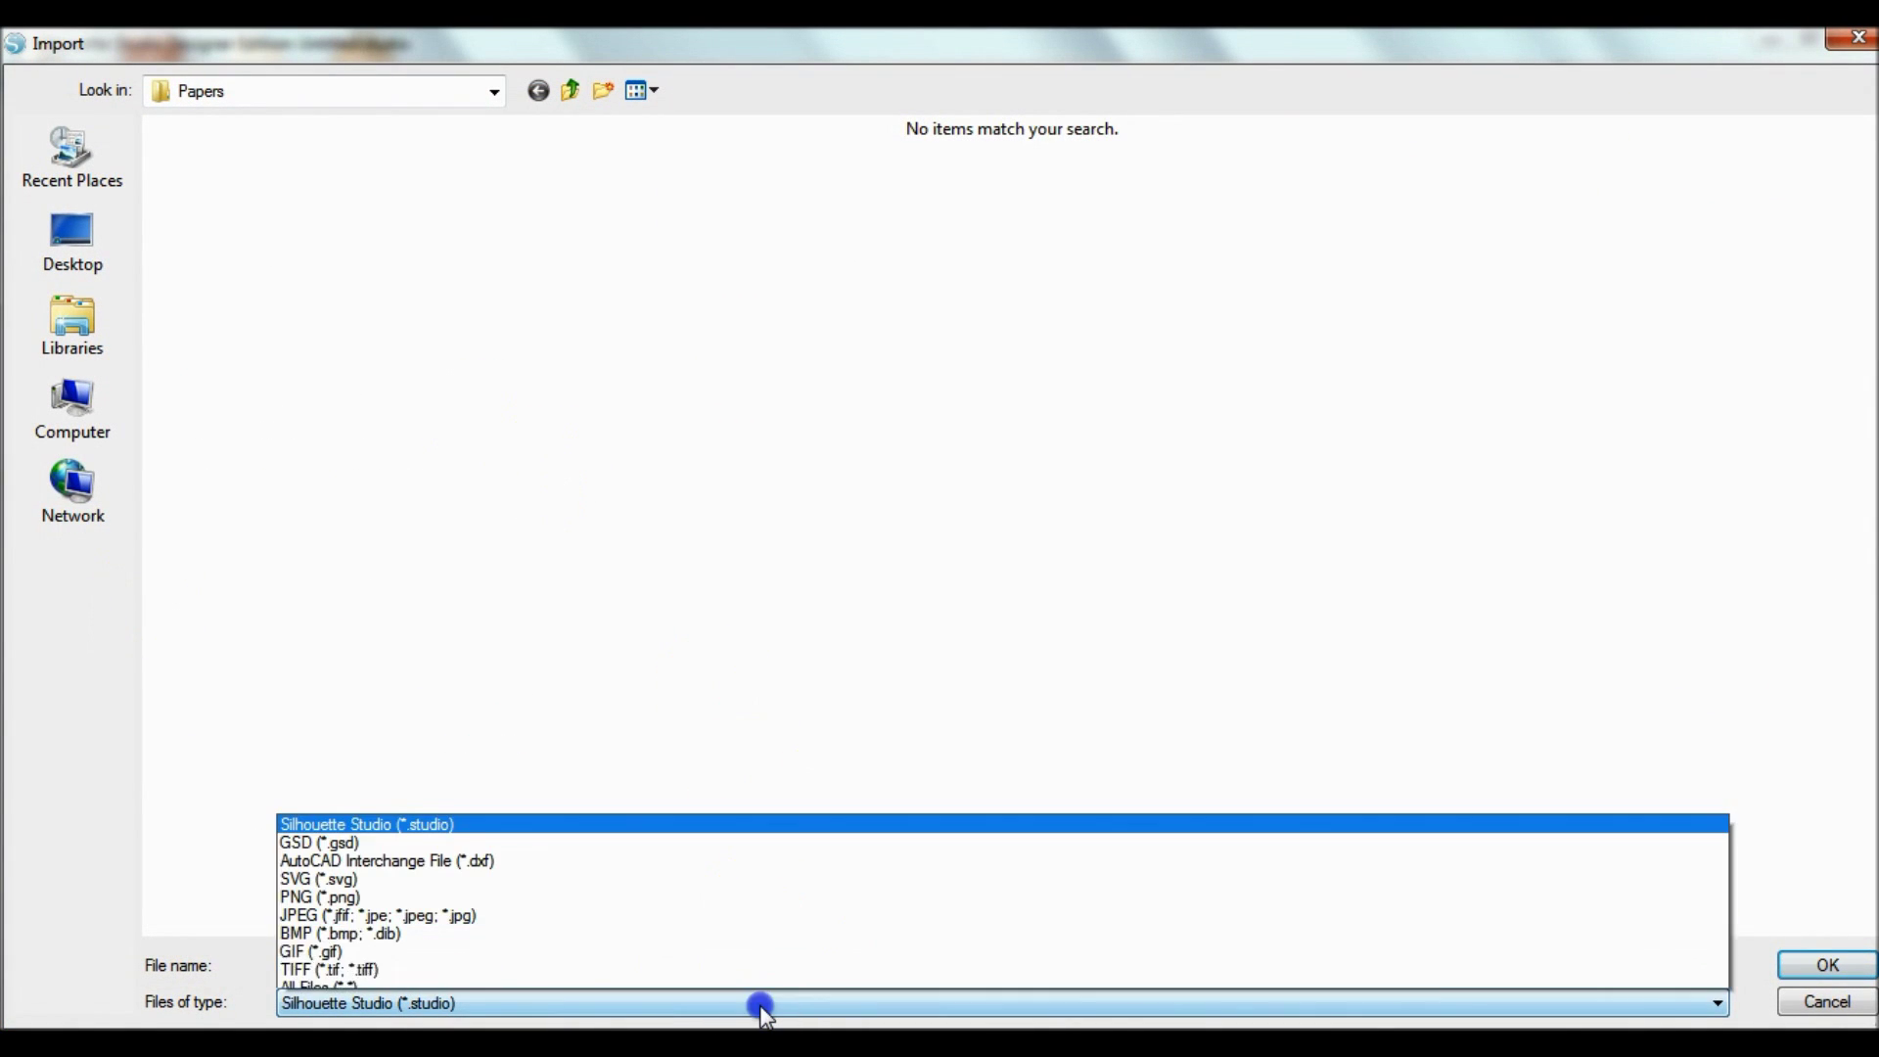
left_click(330, 979)
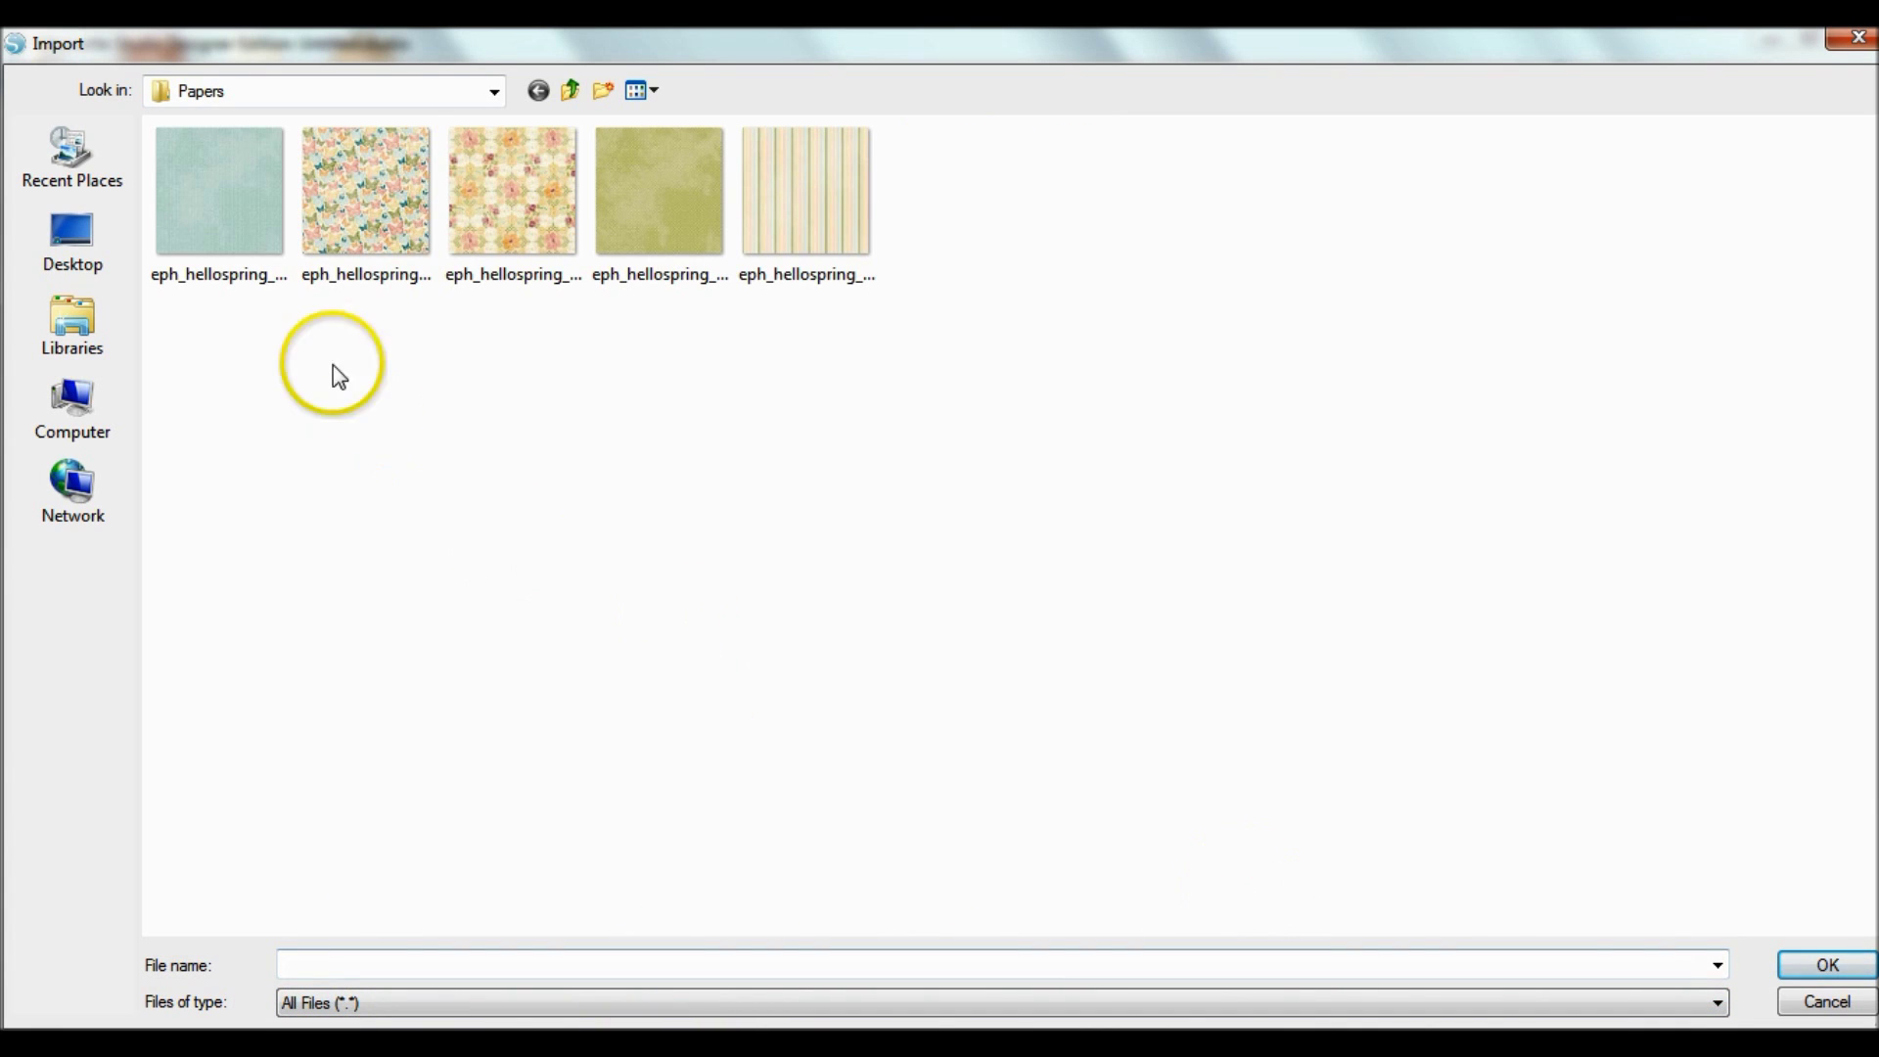
left_click(358, 235)
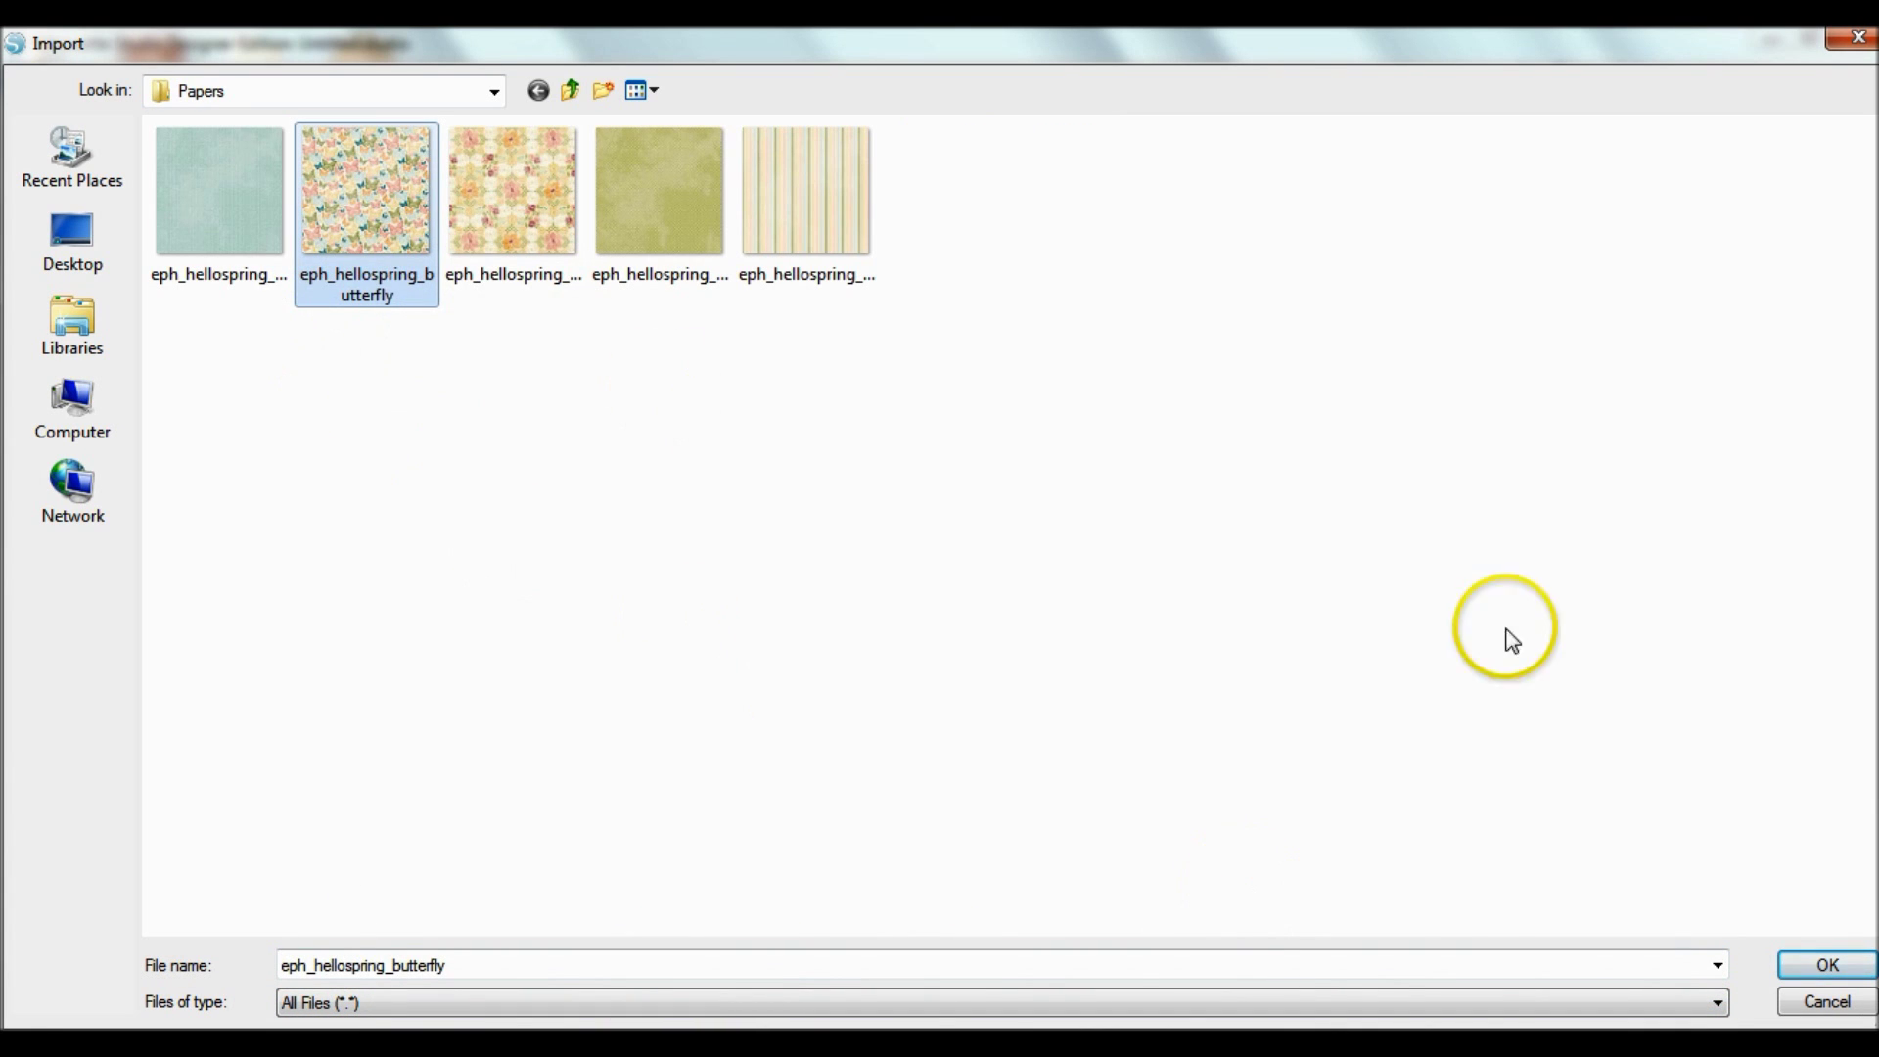
left_click(1828, 966)
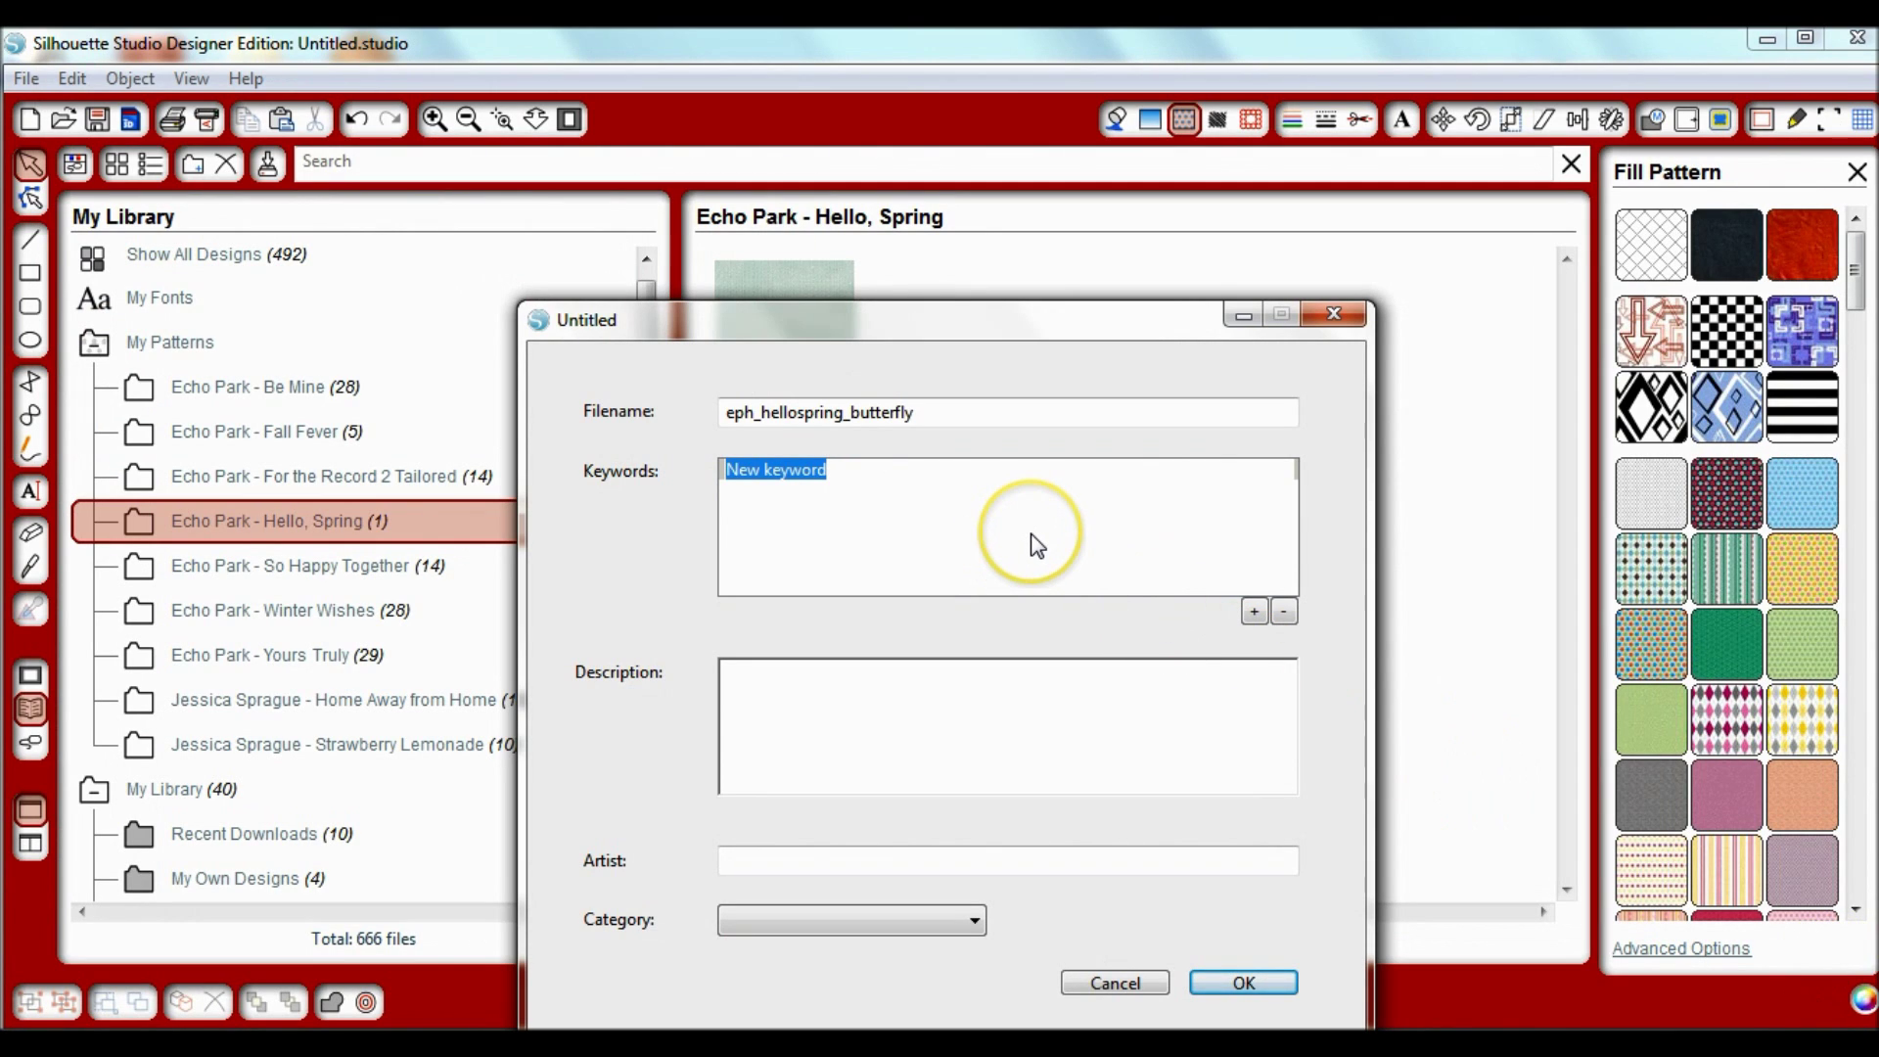
- Import the butterfly paper with the keywords butterfly and butterflies and the artist Echo Park
type("butterfly")
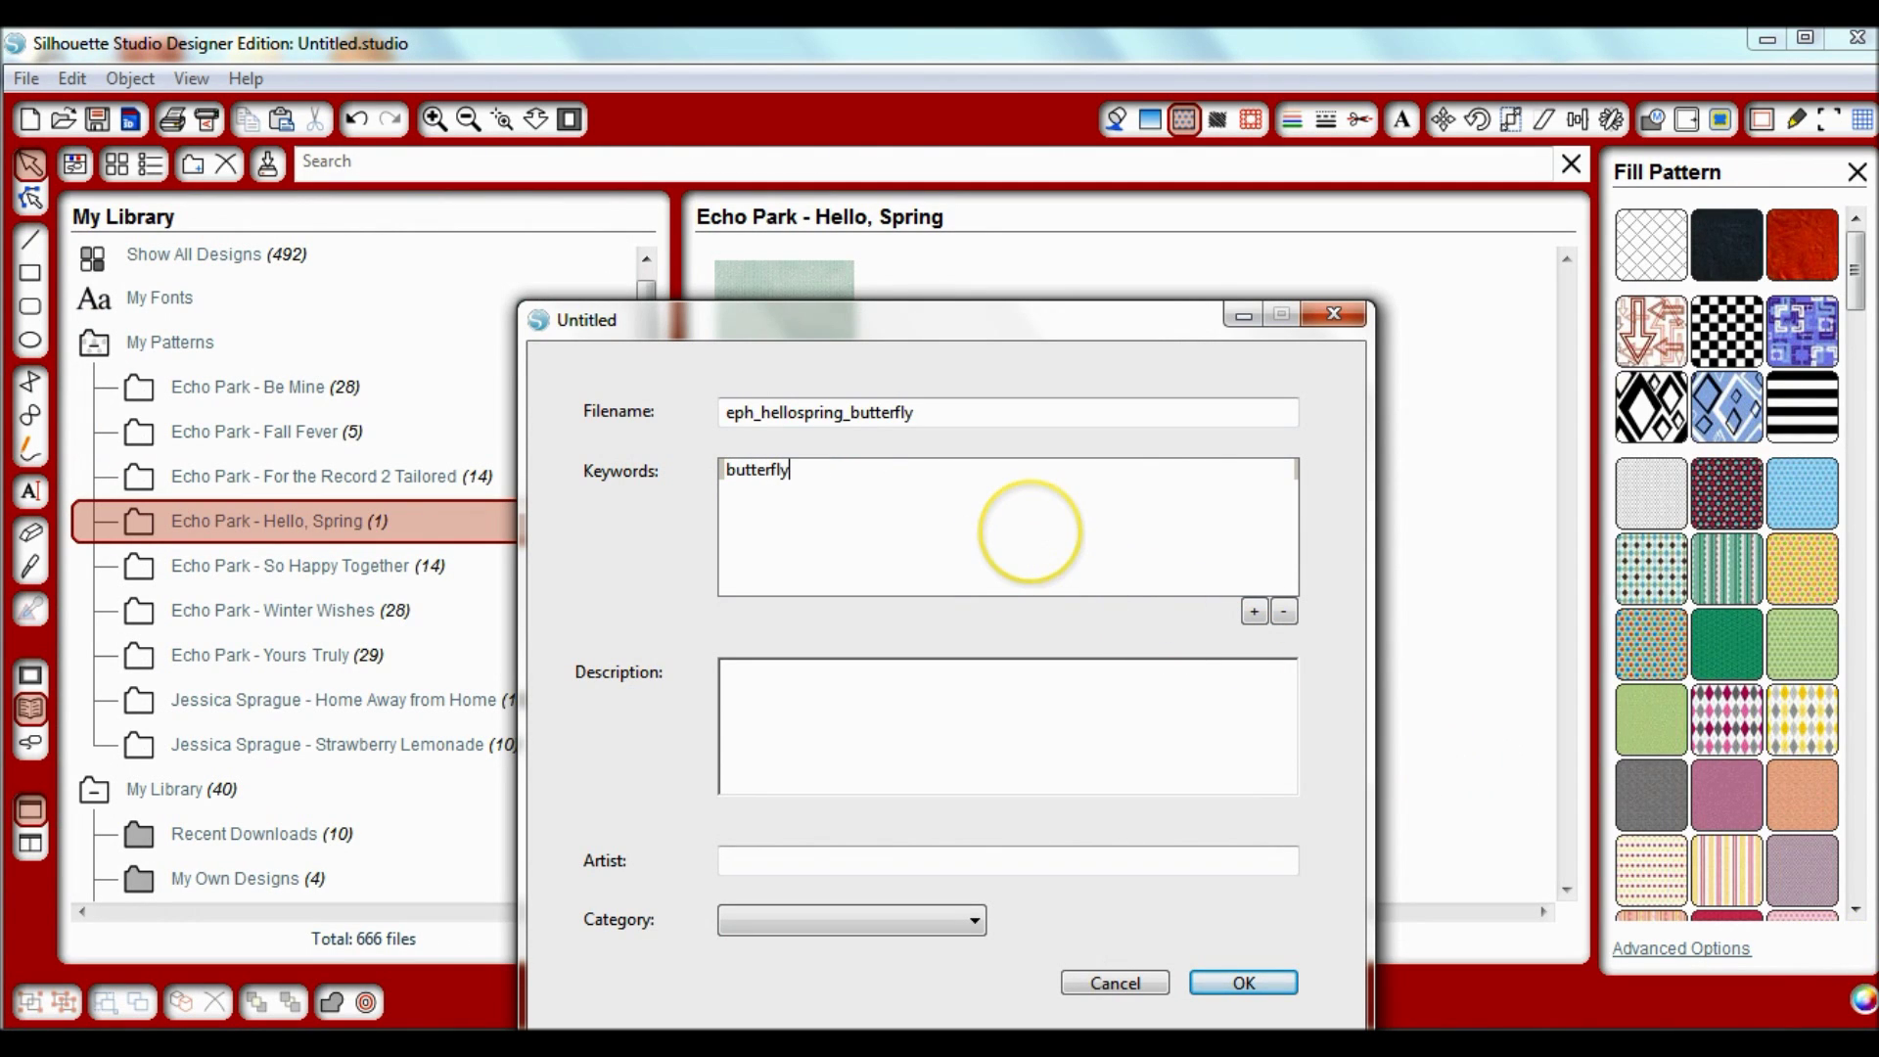
left_click(1254, 611)
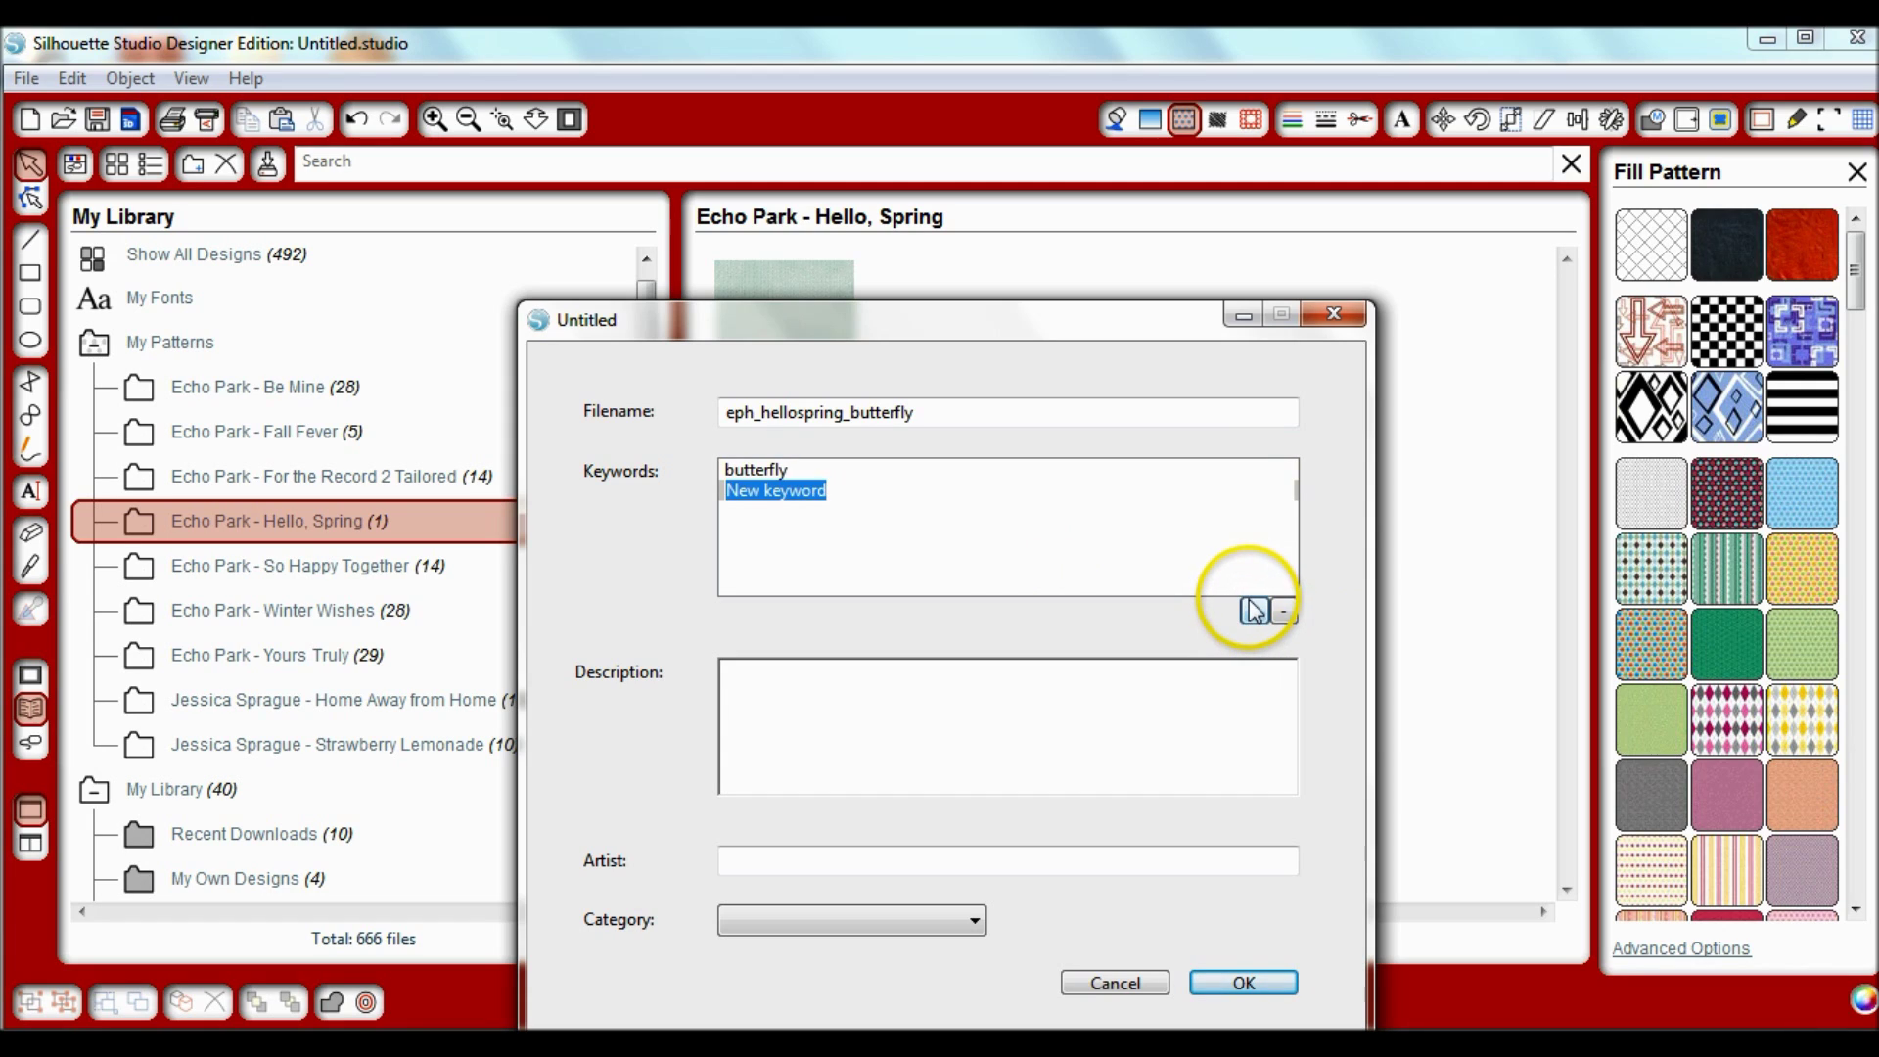
type("butterflies")
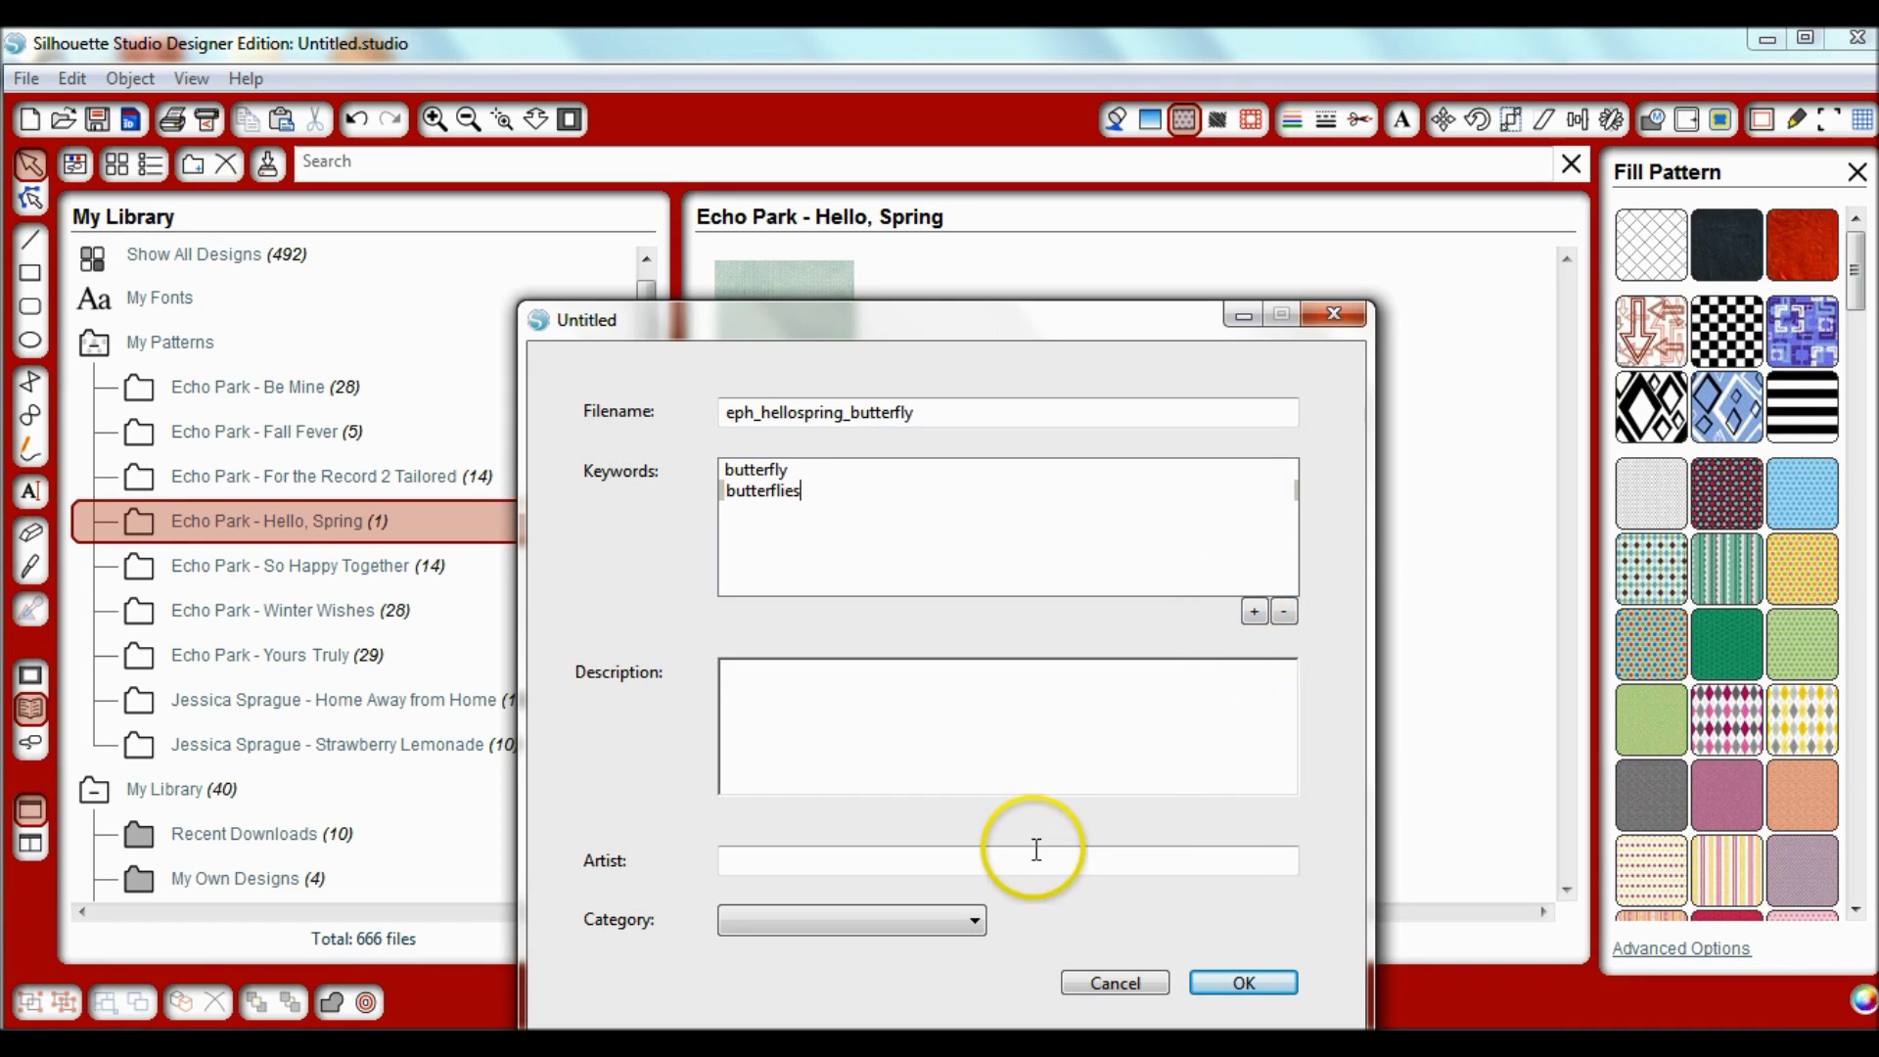
left_click(1028, 859)
type("Echo Park")
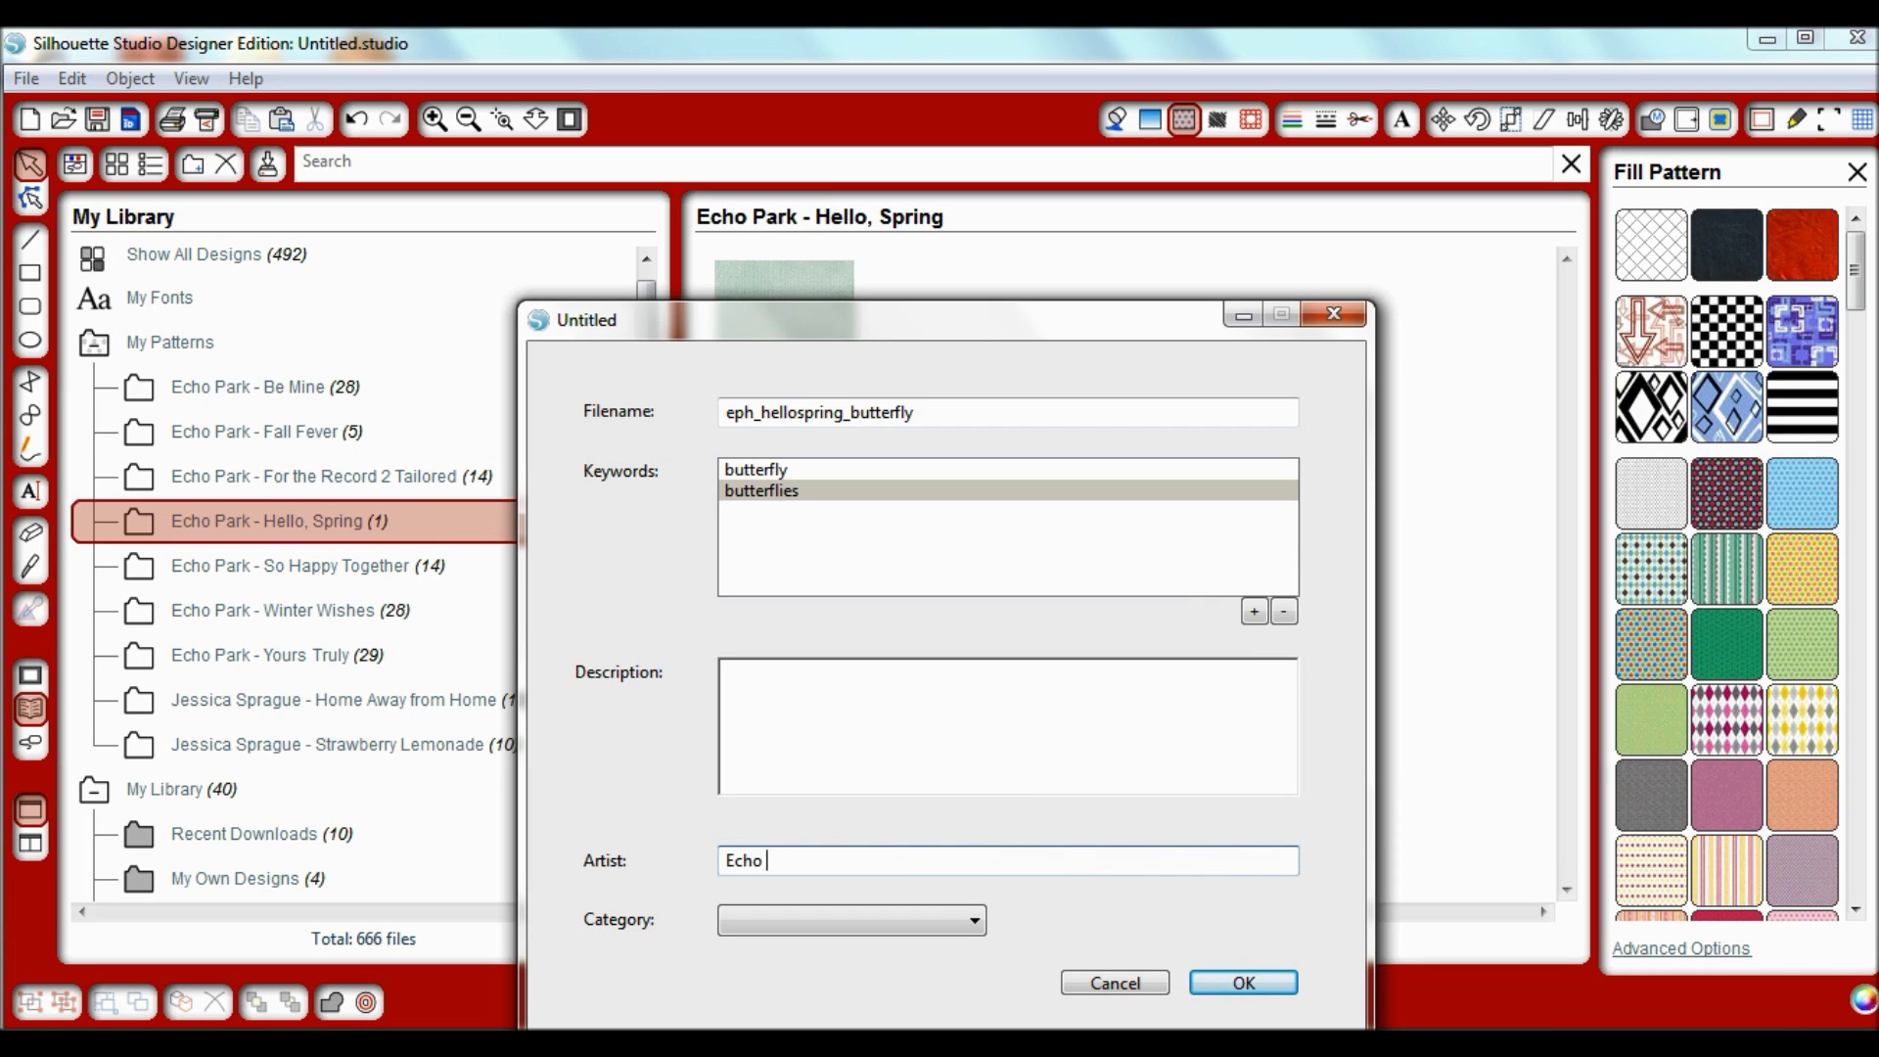
left_click(1281, 984)
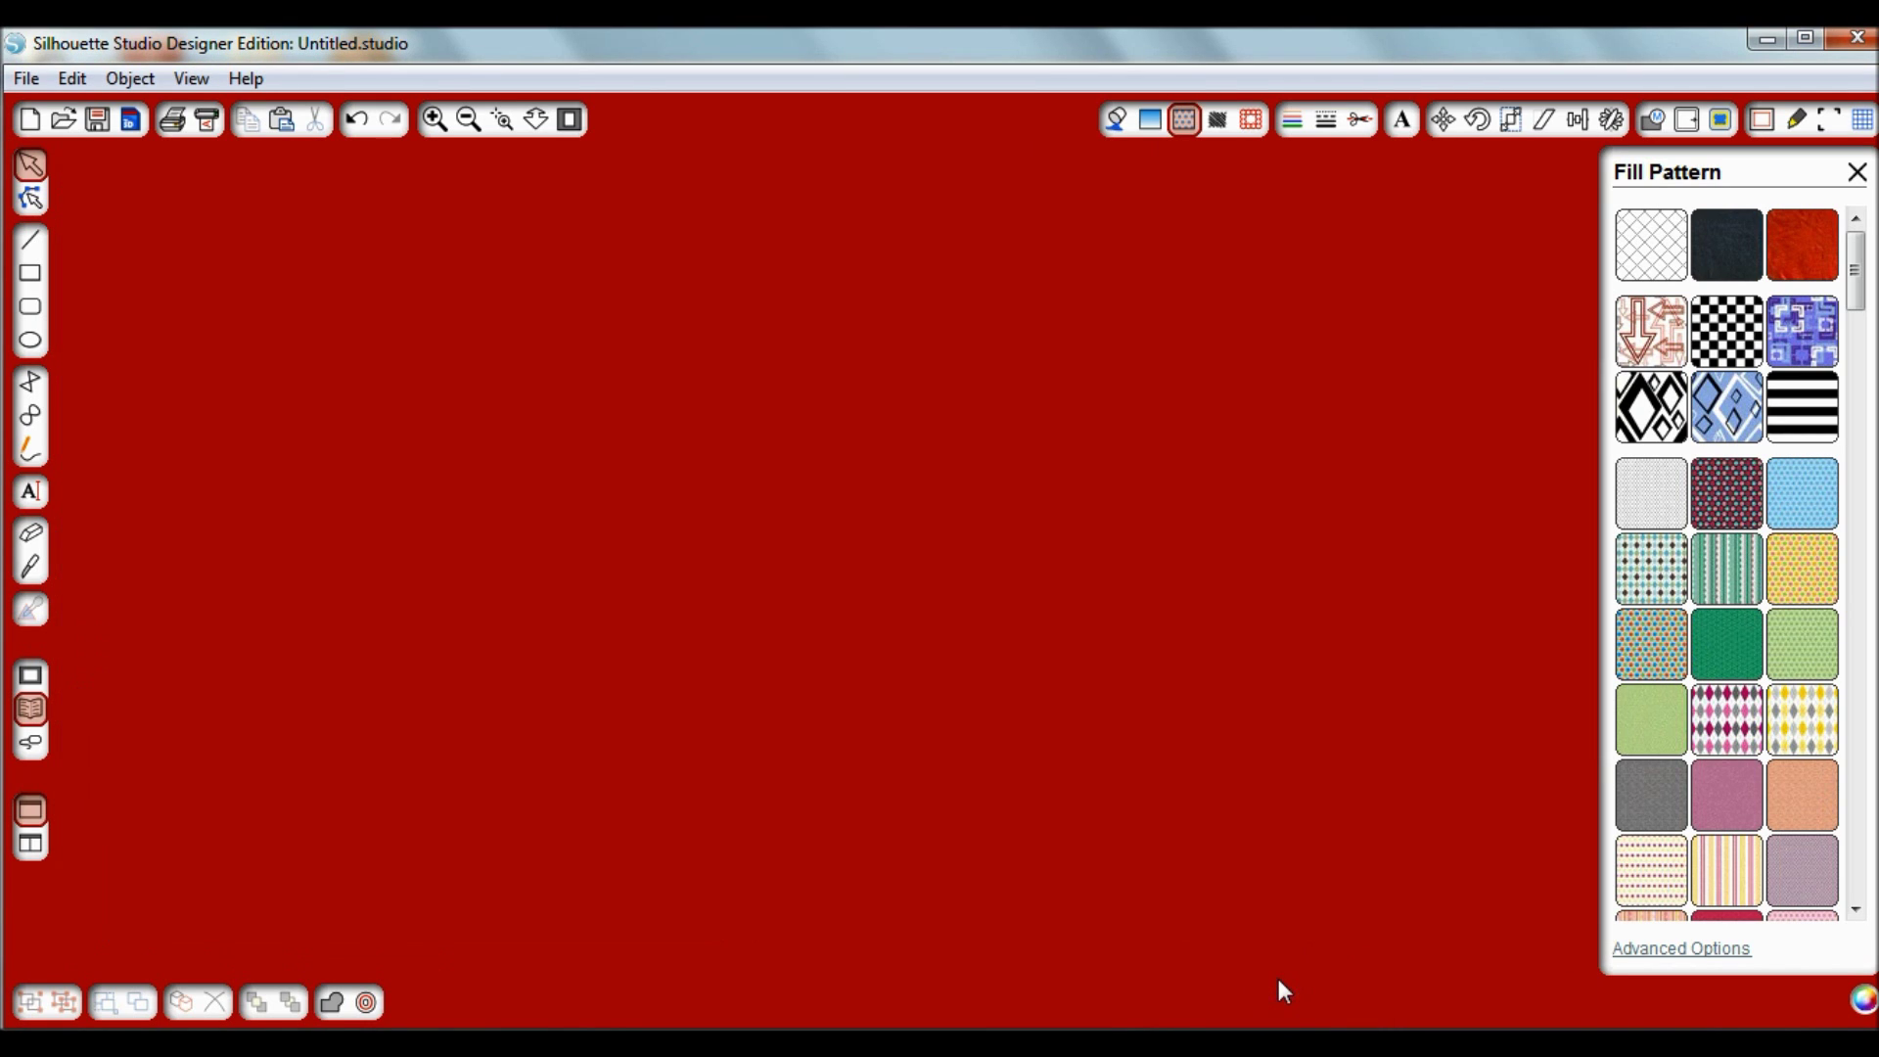
- Move eph hellospring butterfly from My Own Designs into the Echo Park - Hello, Spring folder and open that folder
left_click(667, 773)
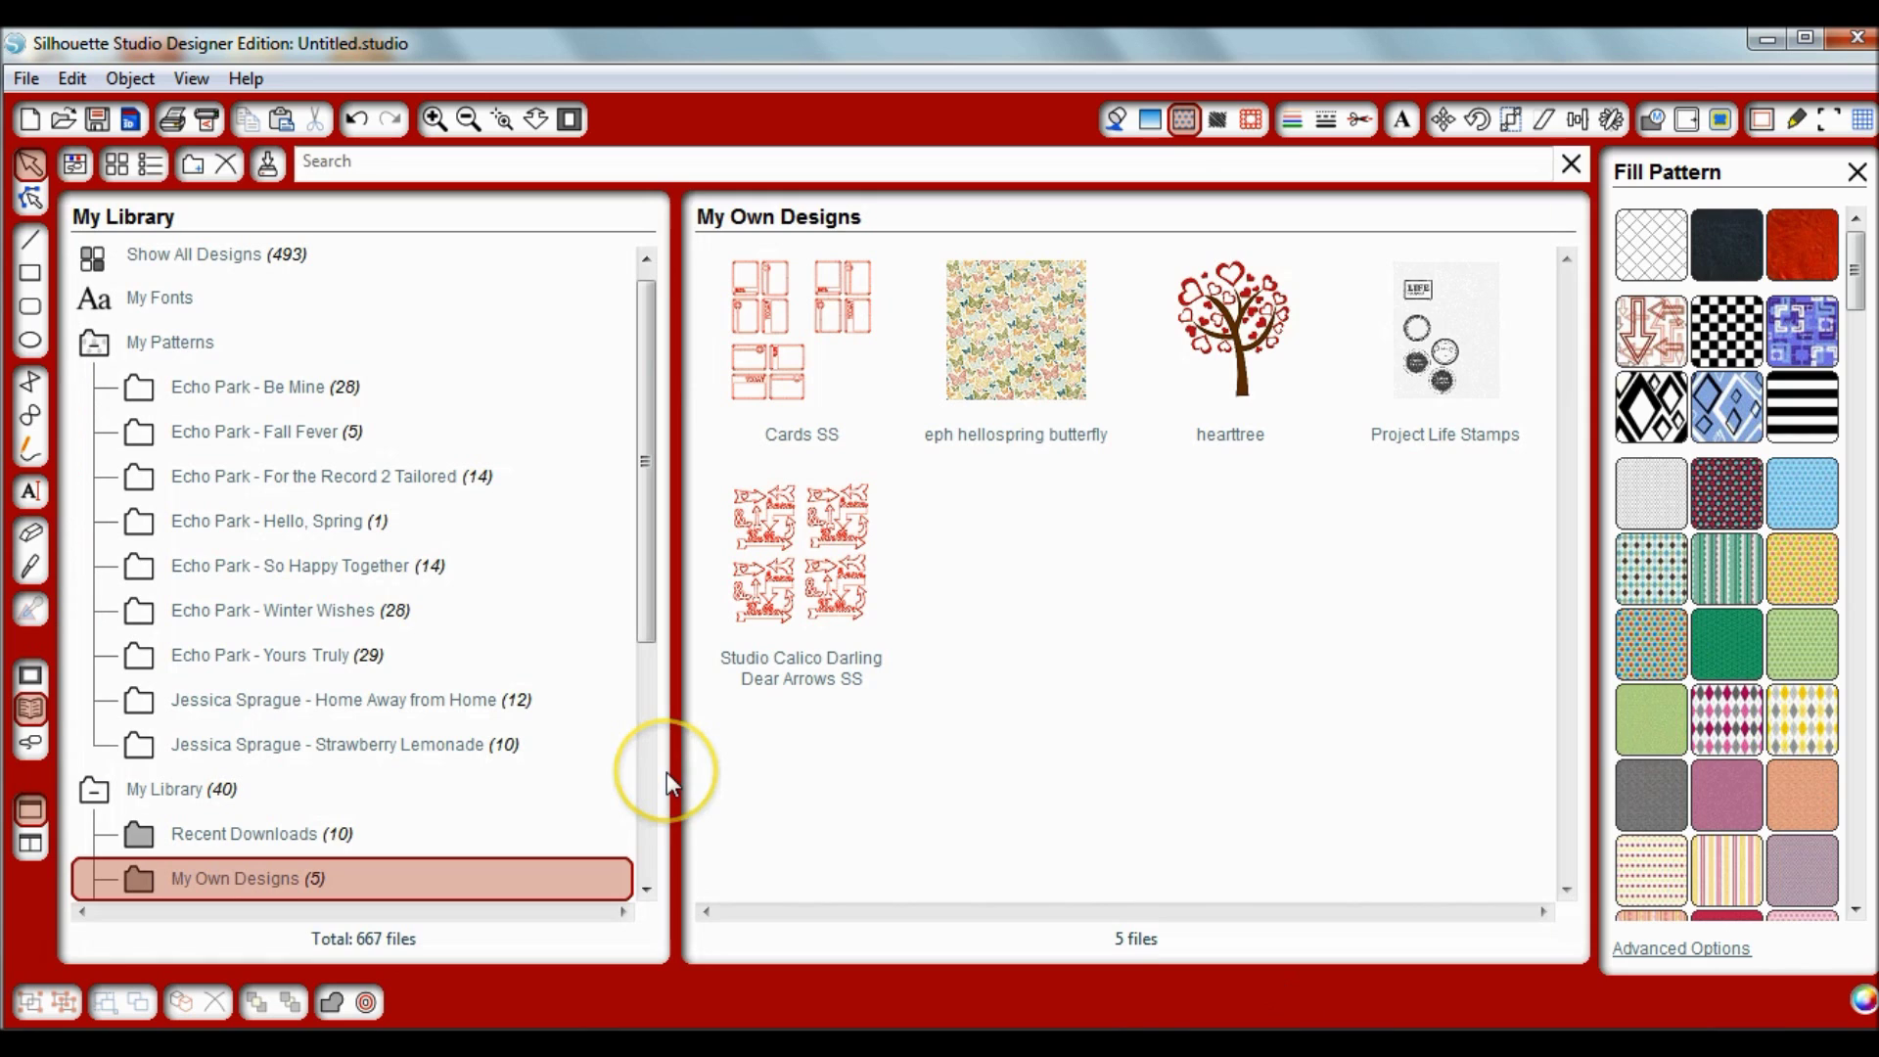
left_click(239, 891)
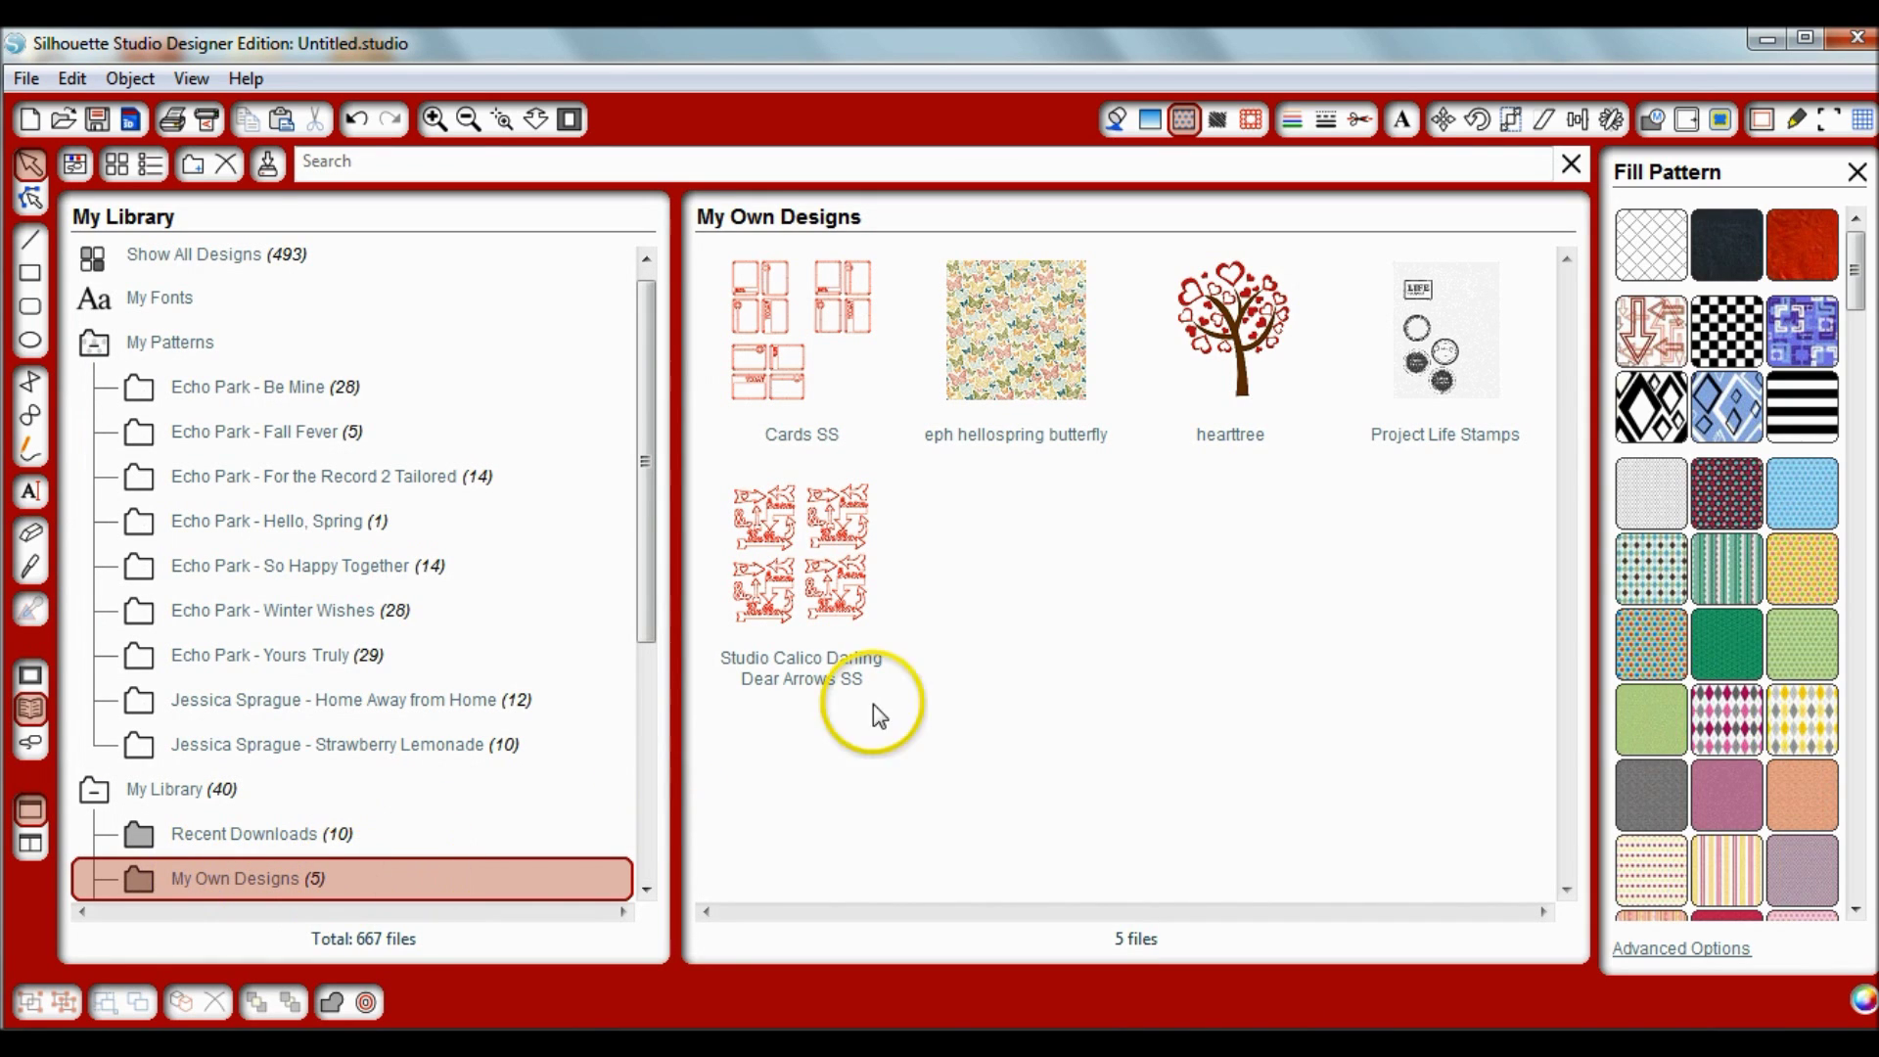
left_click(1025, 347)
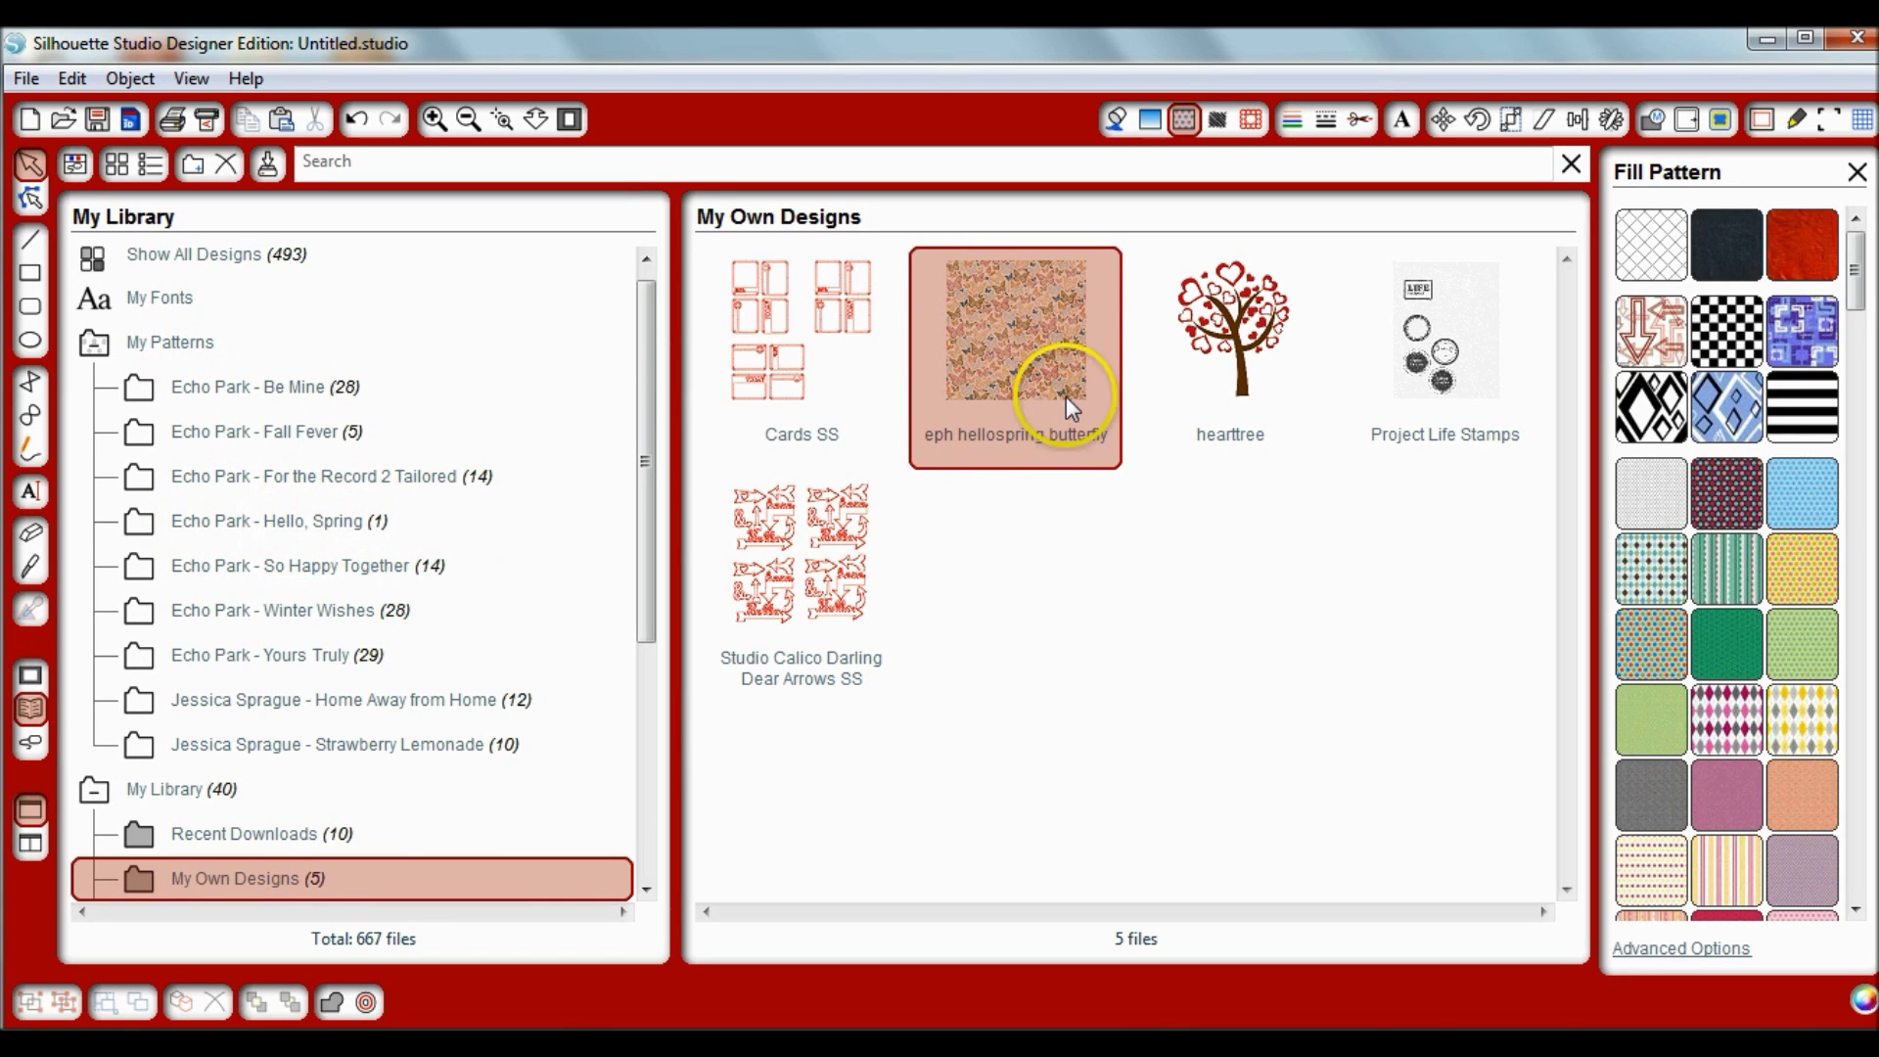
left_click_drag(1018, 314, 324, 522)
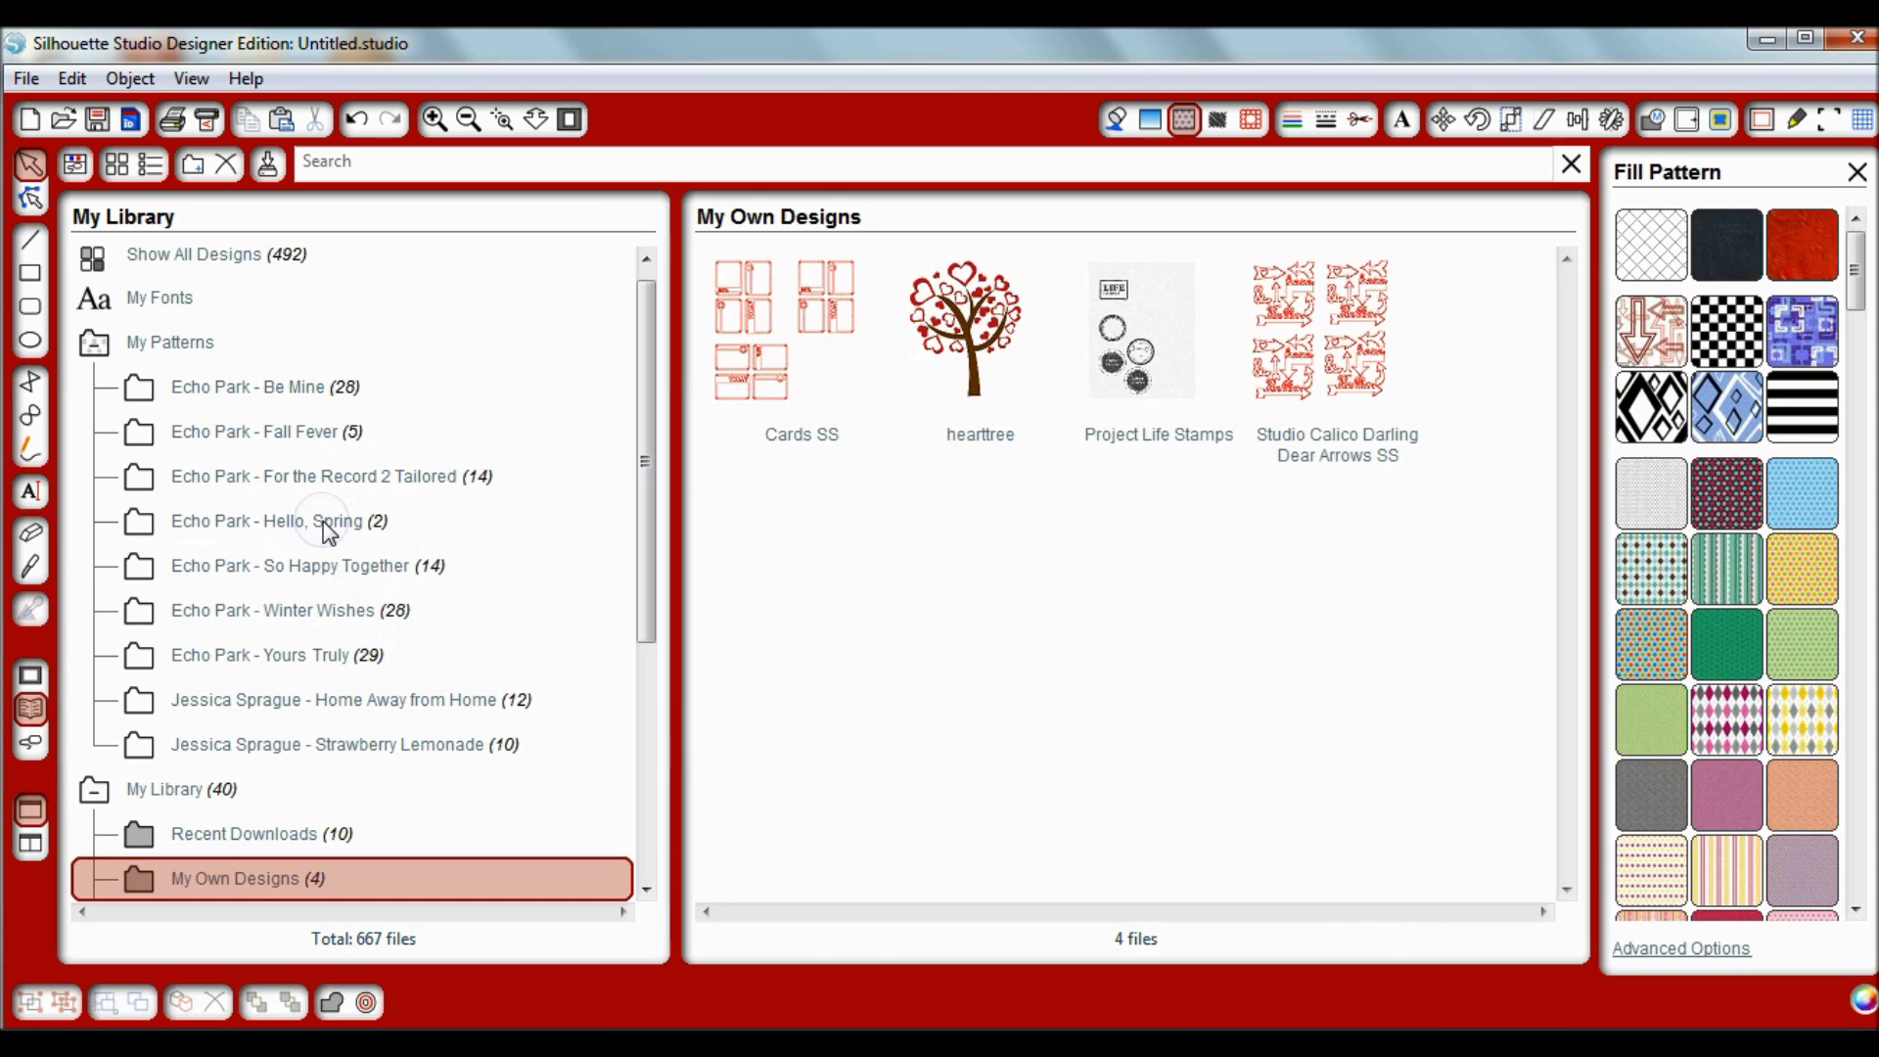
left_click(324, 521)
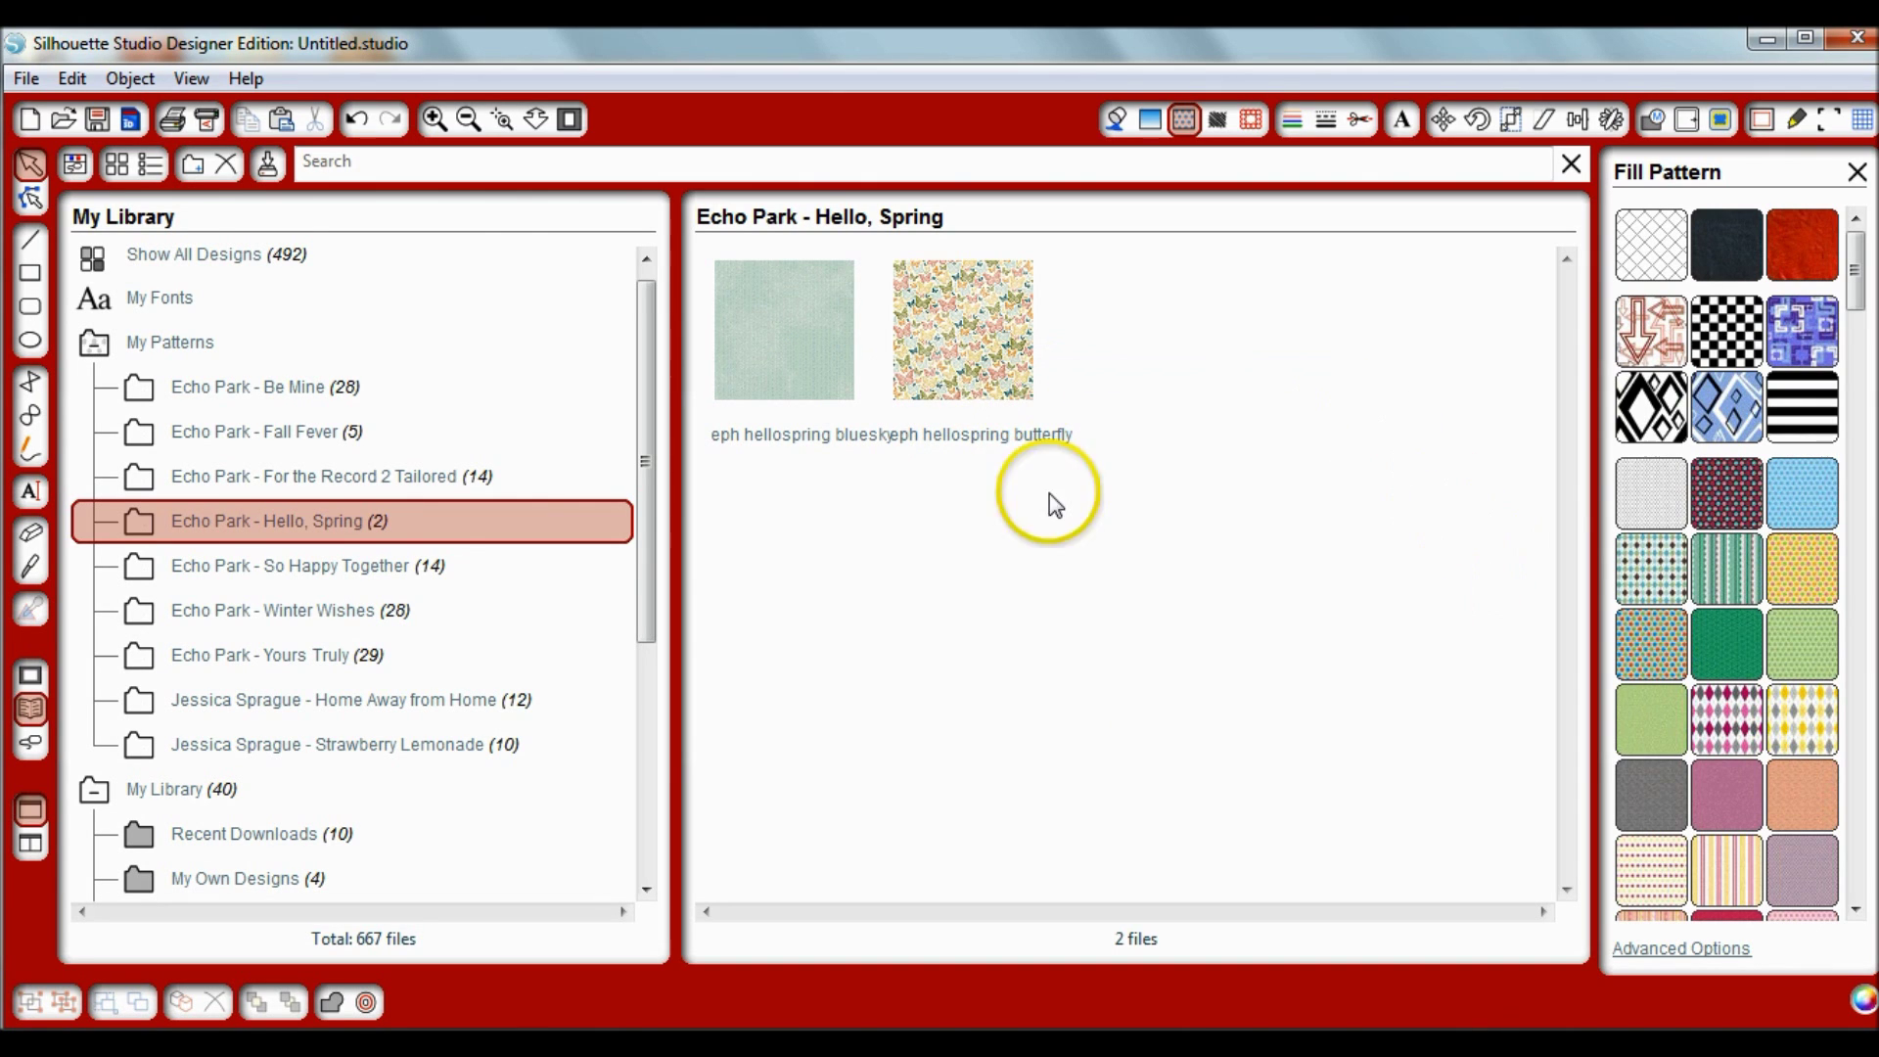
- Import the eph_hellospring_springfloral paper into the library with the keyword floral and the artist Echo Park
left_click(26, 78)
left_click(54, 608)
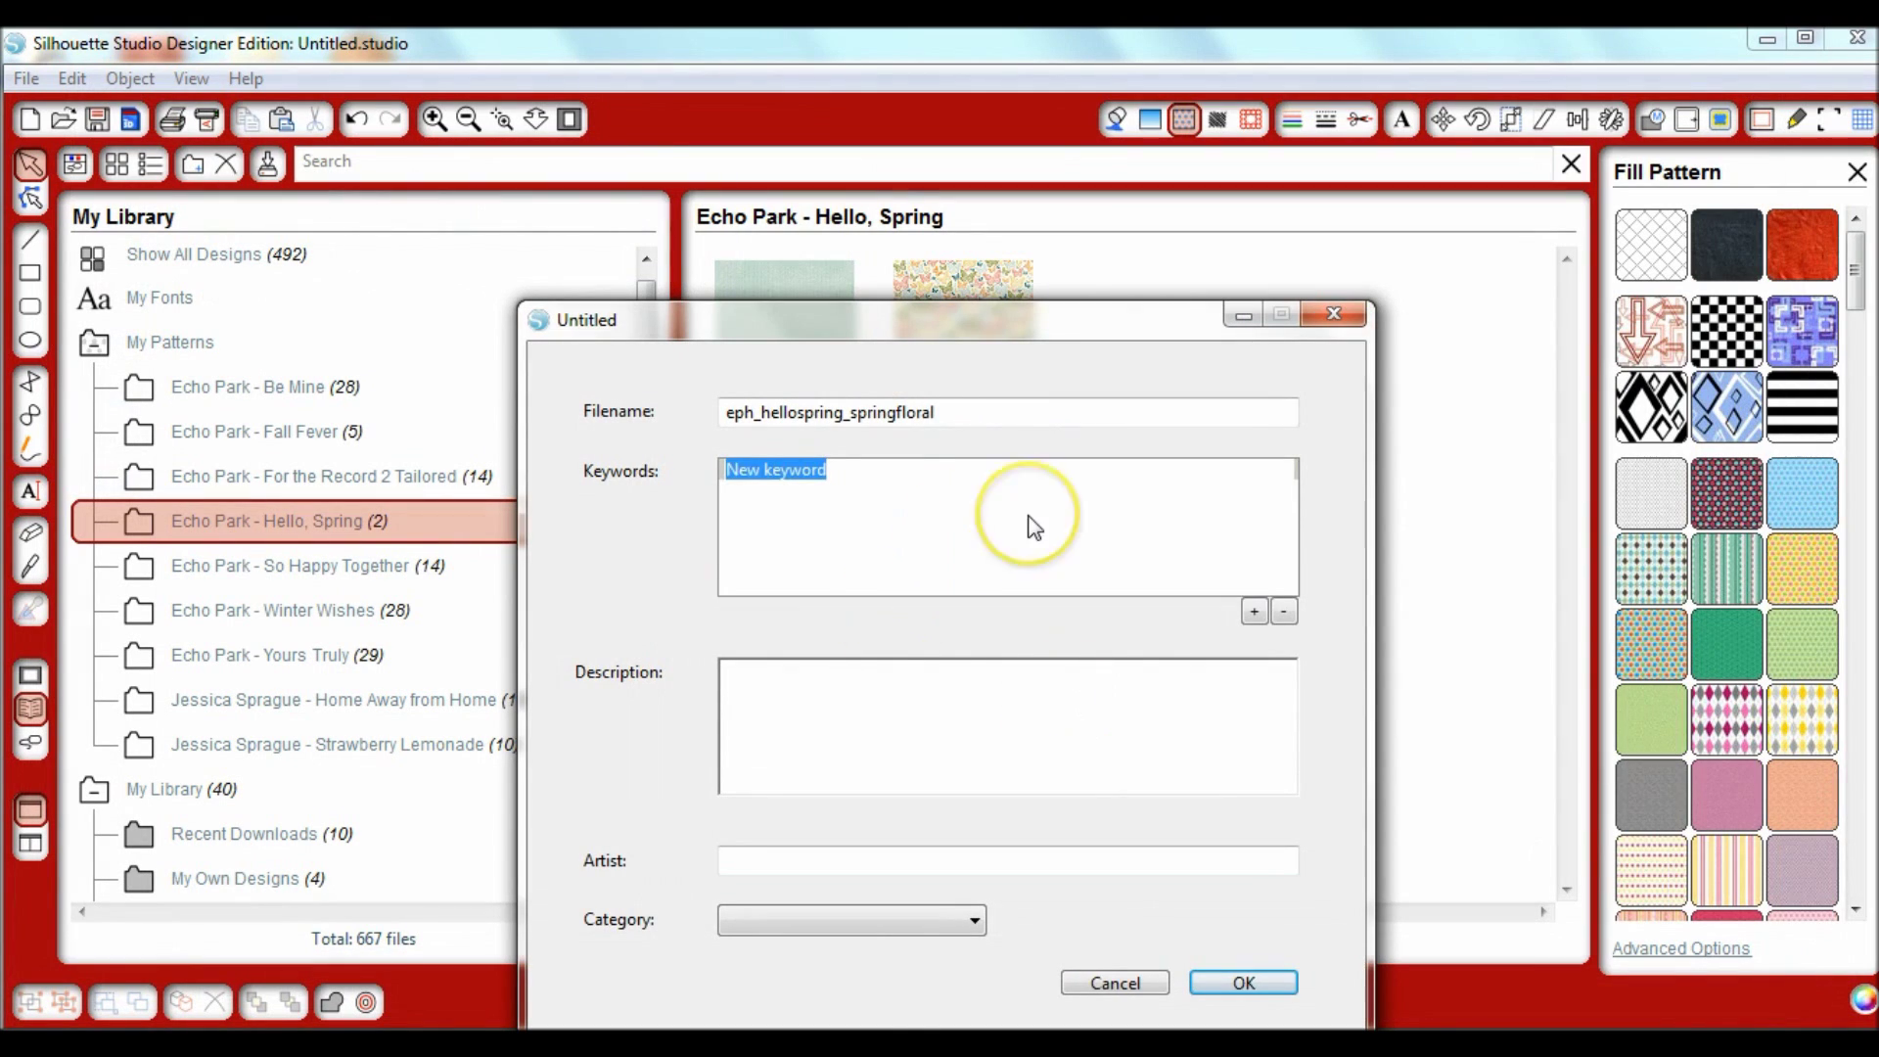
left_click(1259, 609)
type("floral")
left_click(1102, 872)
type("Echo Park")
left_click(1211, 987)
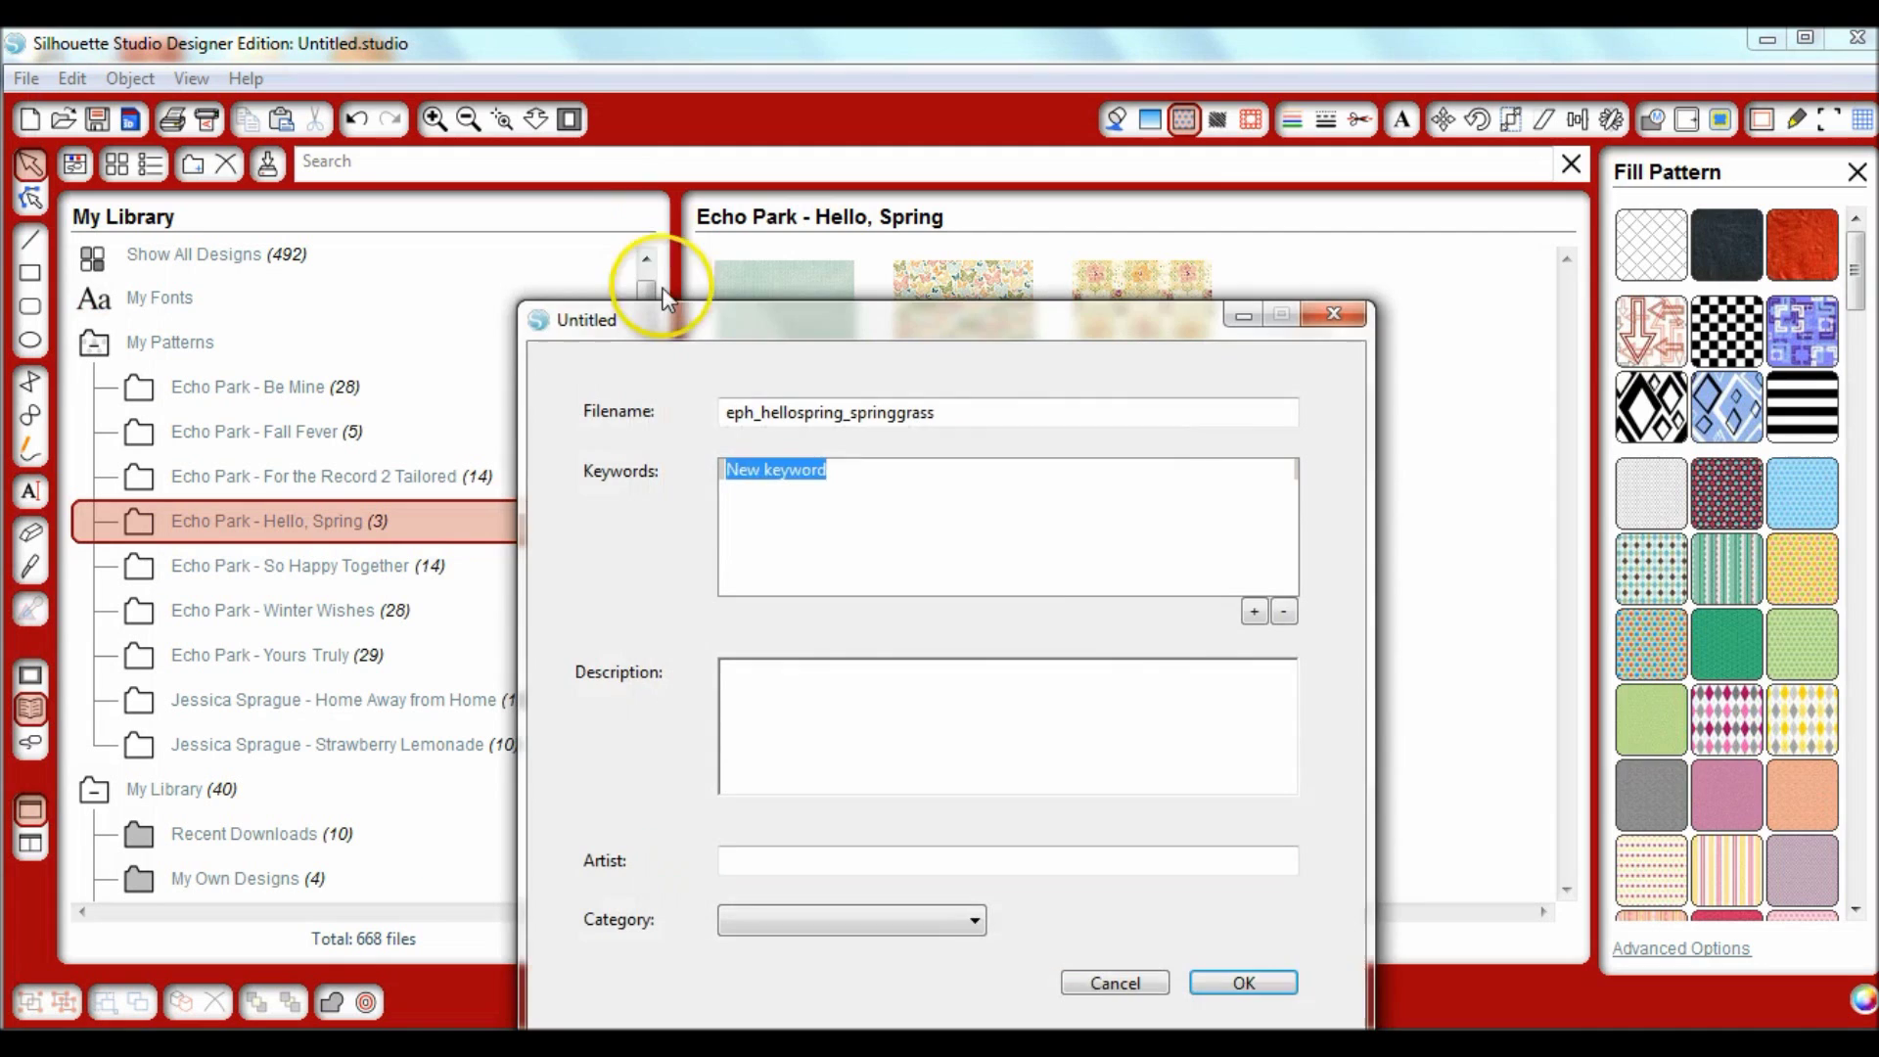
- Import the eph_hellospring_springgrass paper with the keywords Spring, grass and paper and the artist Echo Park
type("Spring")
left_click(1254, 611)
type("grass")
left_click(1254, 612)
type("paper")
left_click(1008, 860)
type("Echo Park")
left_click(1244, 983)
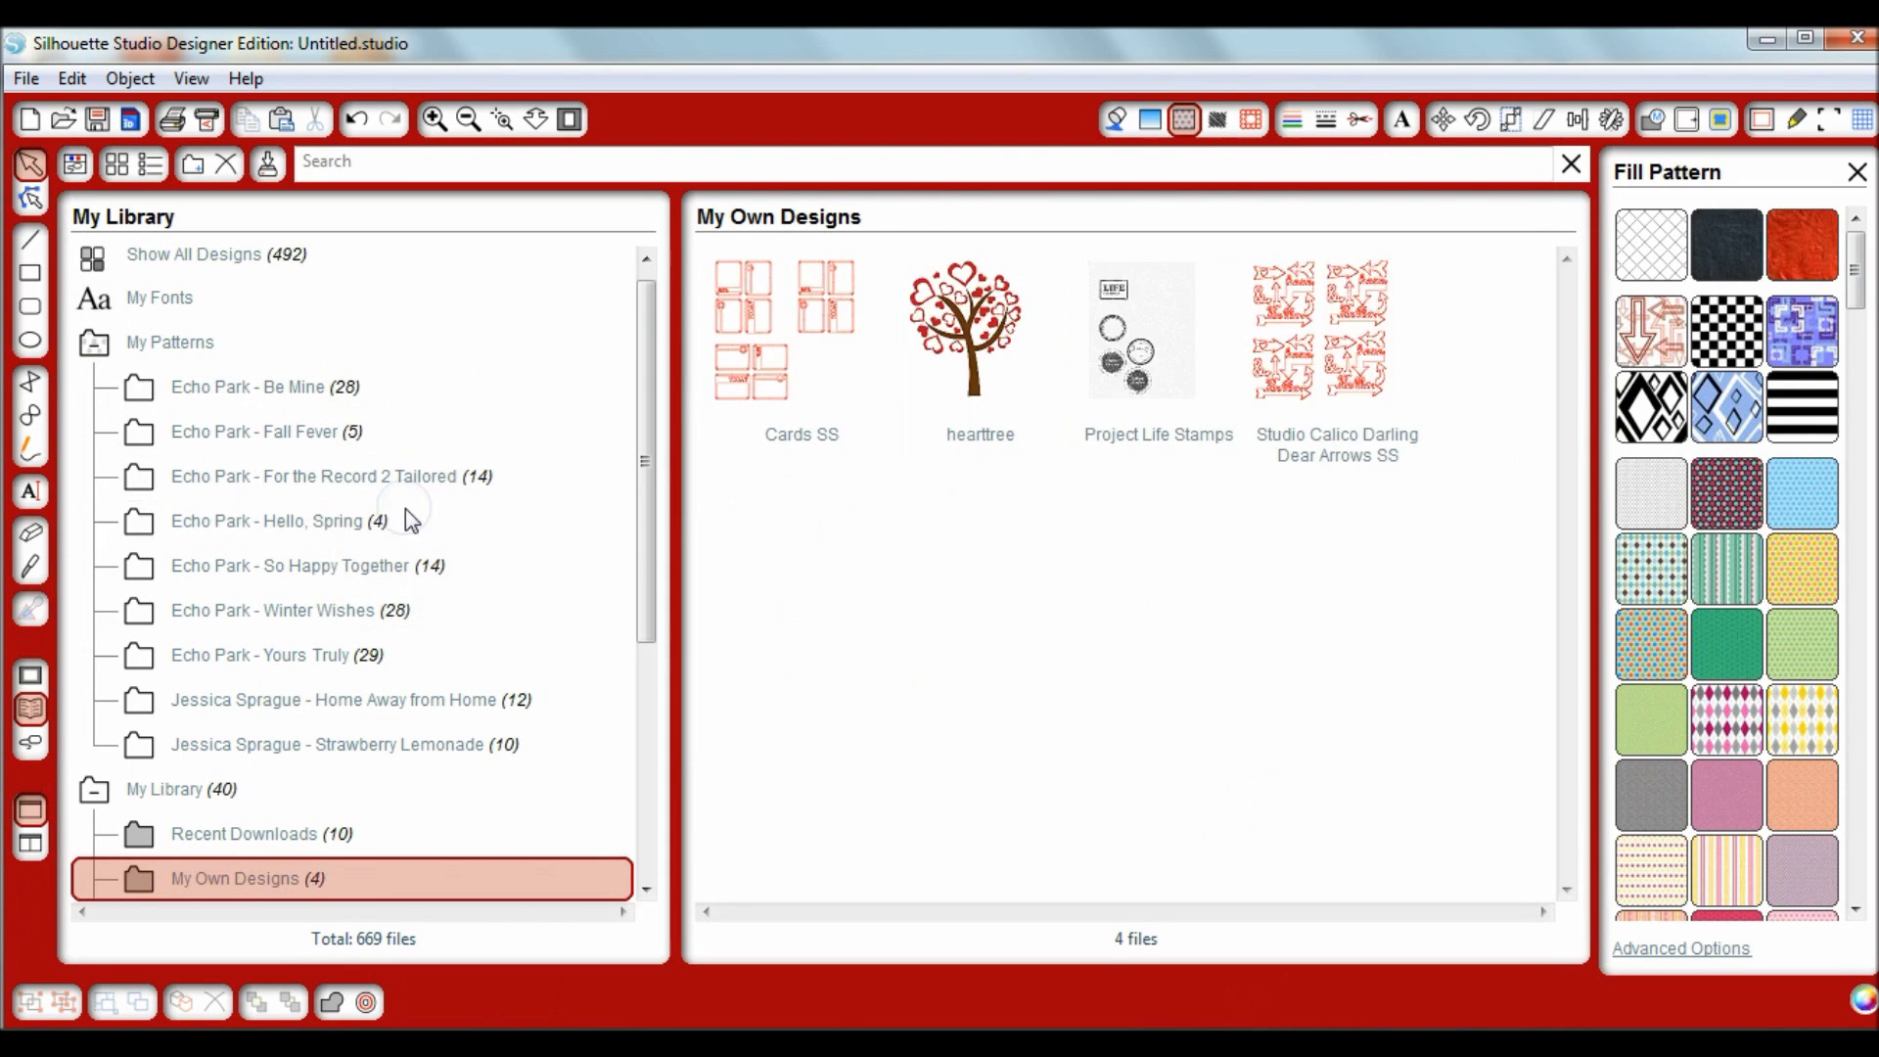
- Import the eph_hellospring_springstripe paper with the keywords Spring, Stripe and Paper and the artist Echo Park
left_click(529, 525)
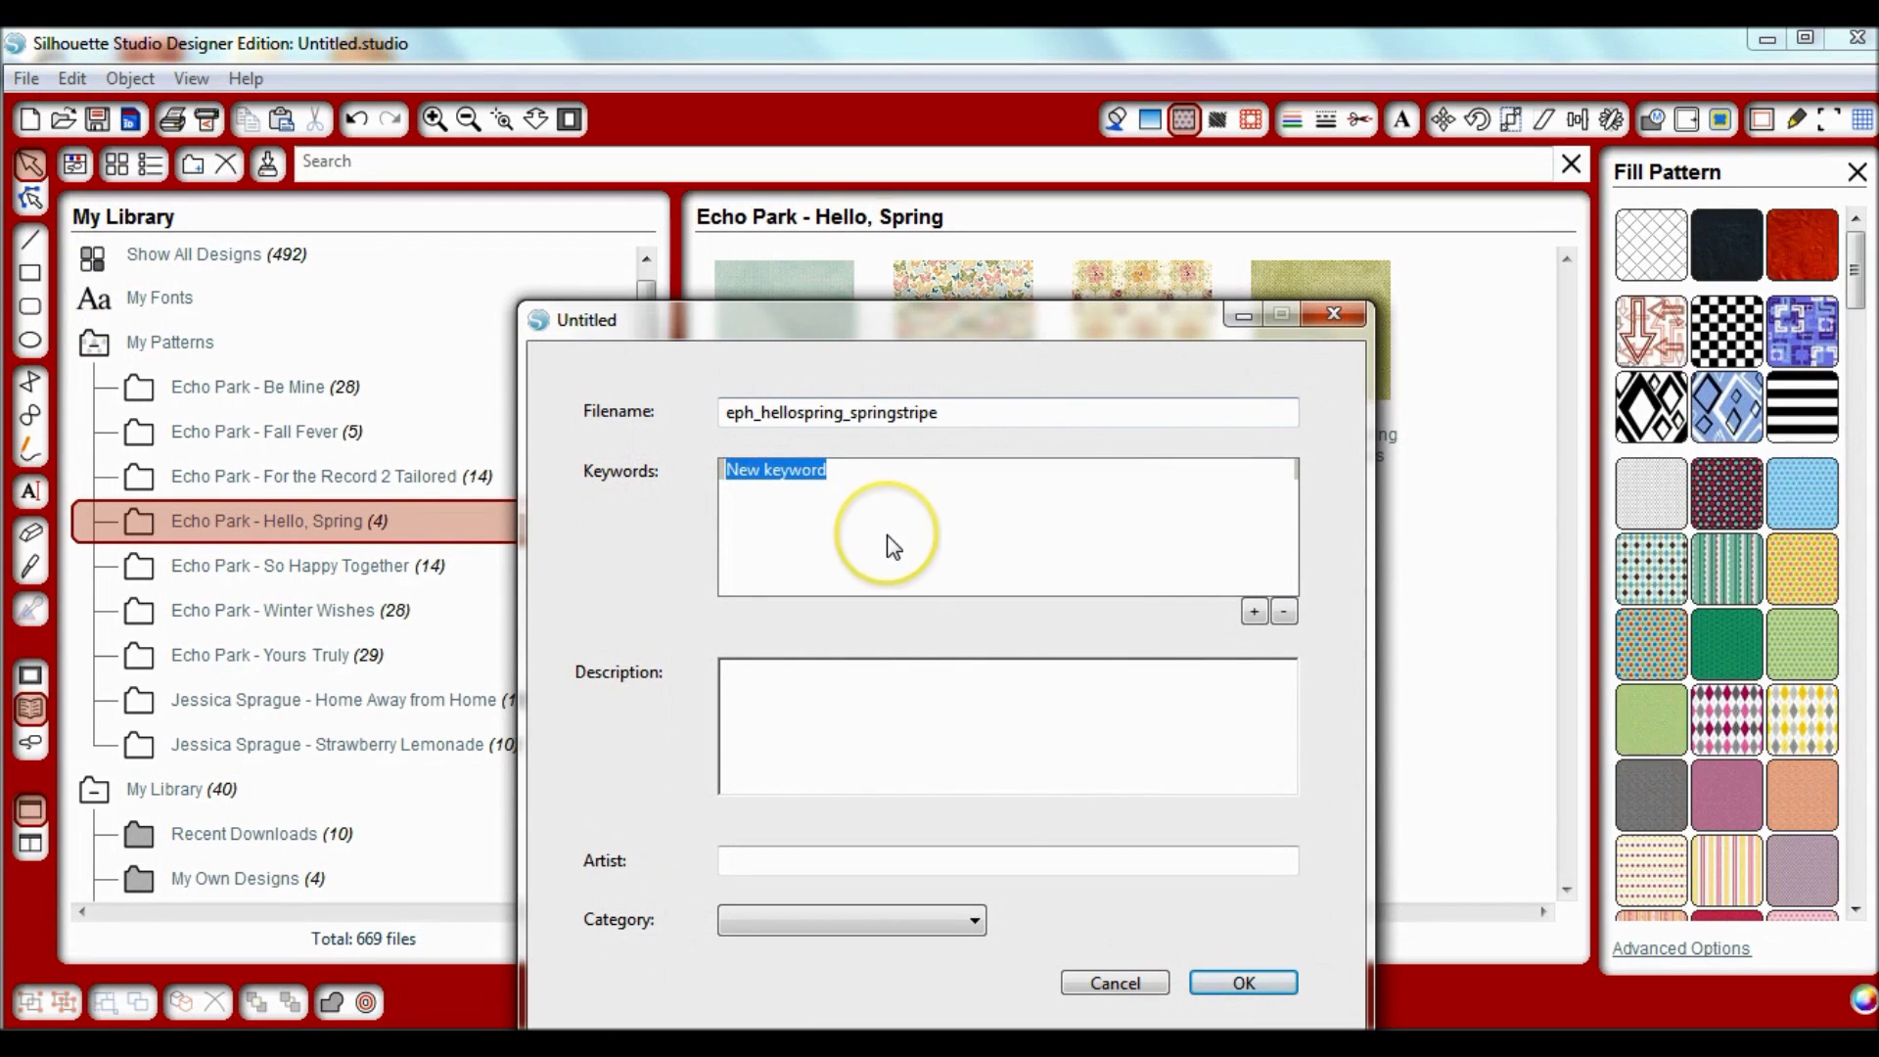
type("Spring")
left_click(1254, 611)
type("Stripe")
left_click(1254, 612)
type("Paper")
left_click(1008, 861)
type("Ecoho Park")
left_click(1243, 983)
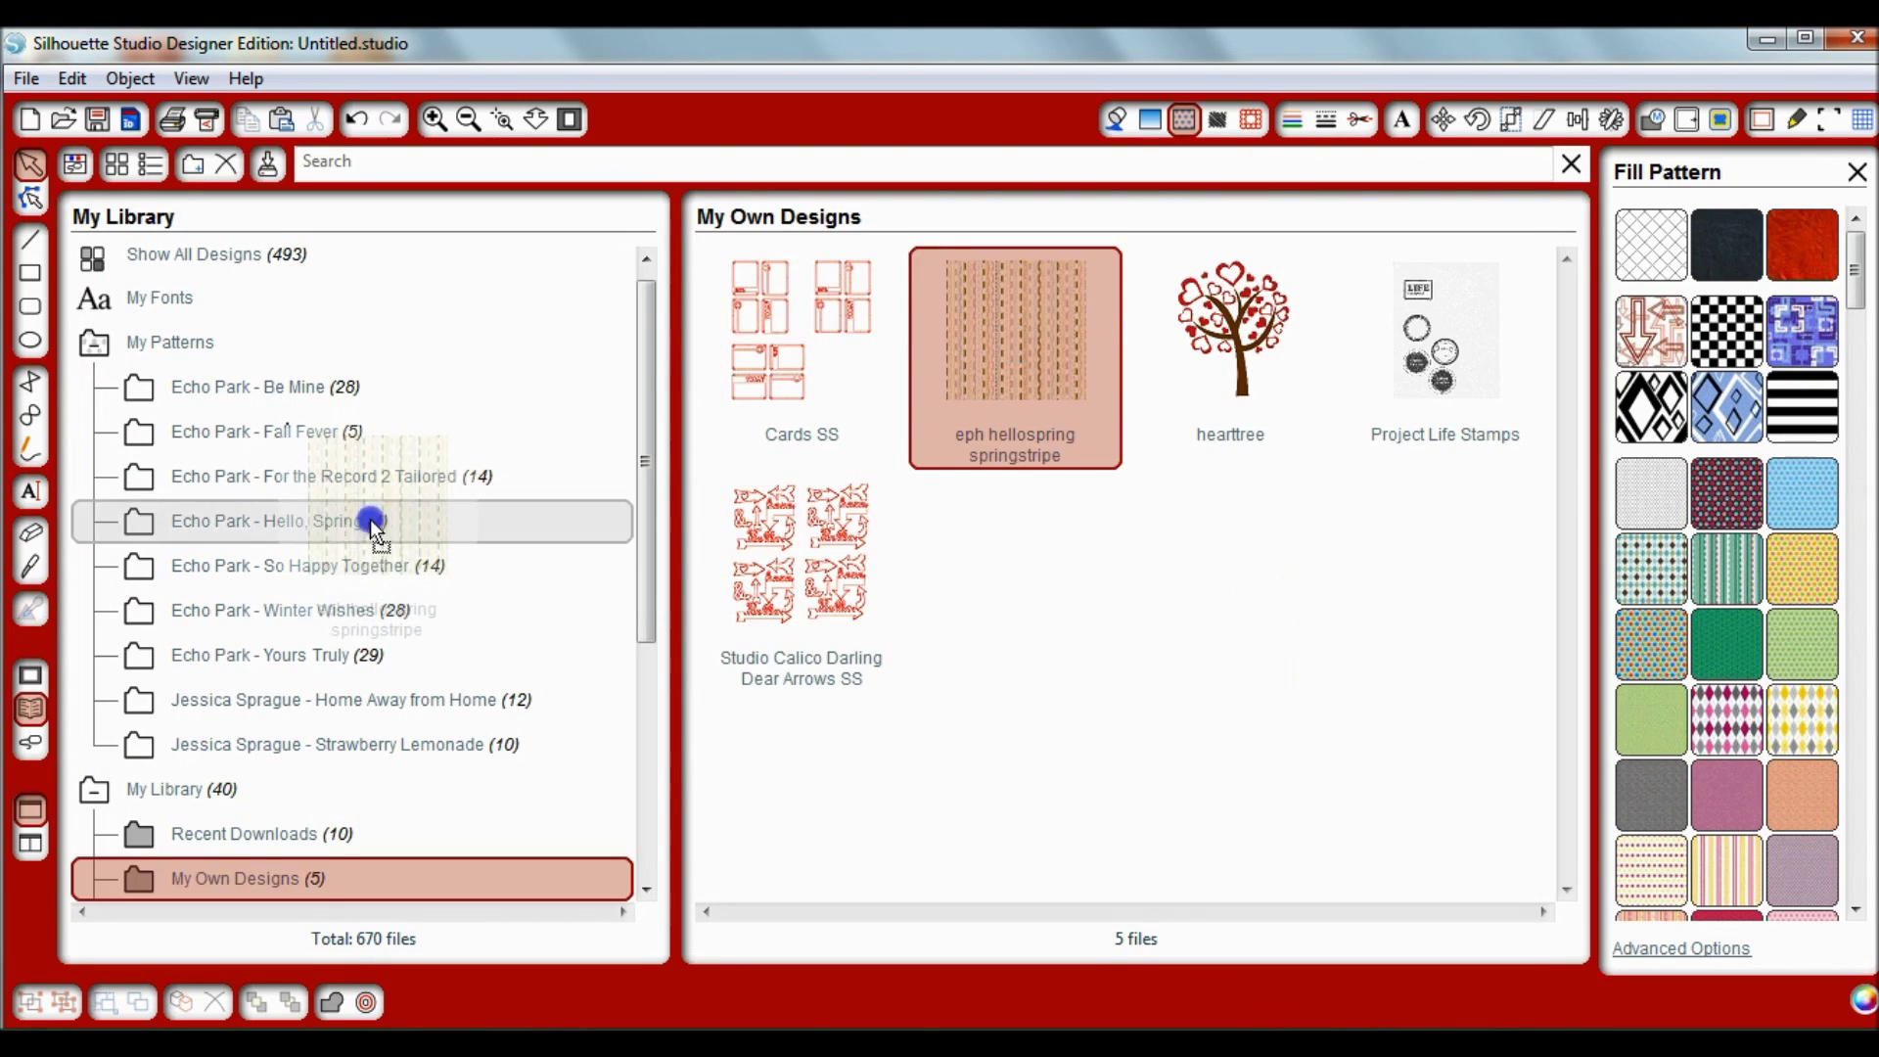
- Move eph hellospring springstripe from My Own Designs into the Echo Park - Hello, Spring folder and view the folder's patterns
left_click_drag(375, 527, 372, 522)
left_click(835, 811)
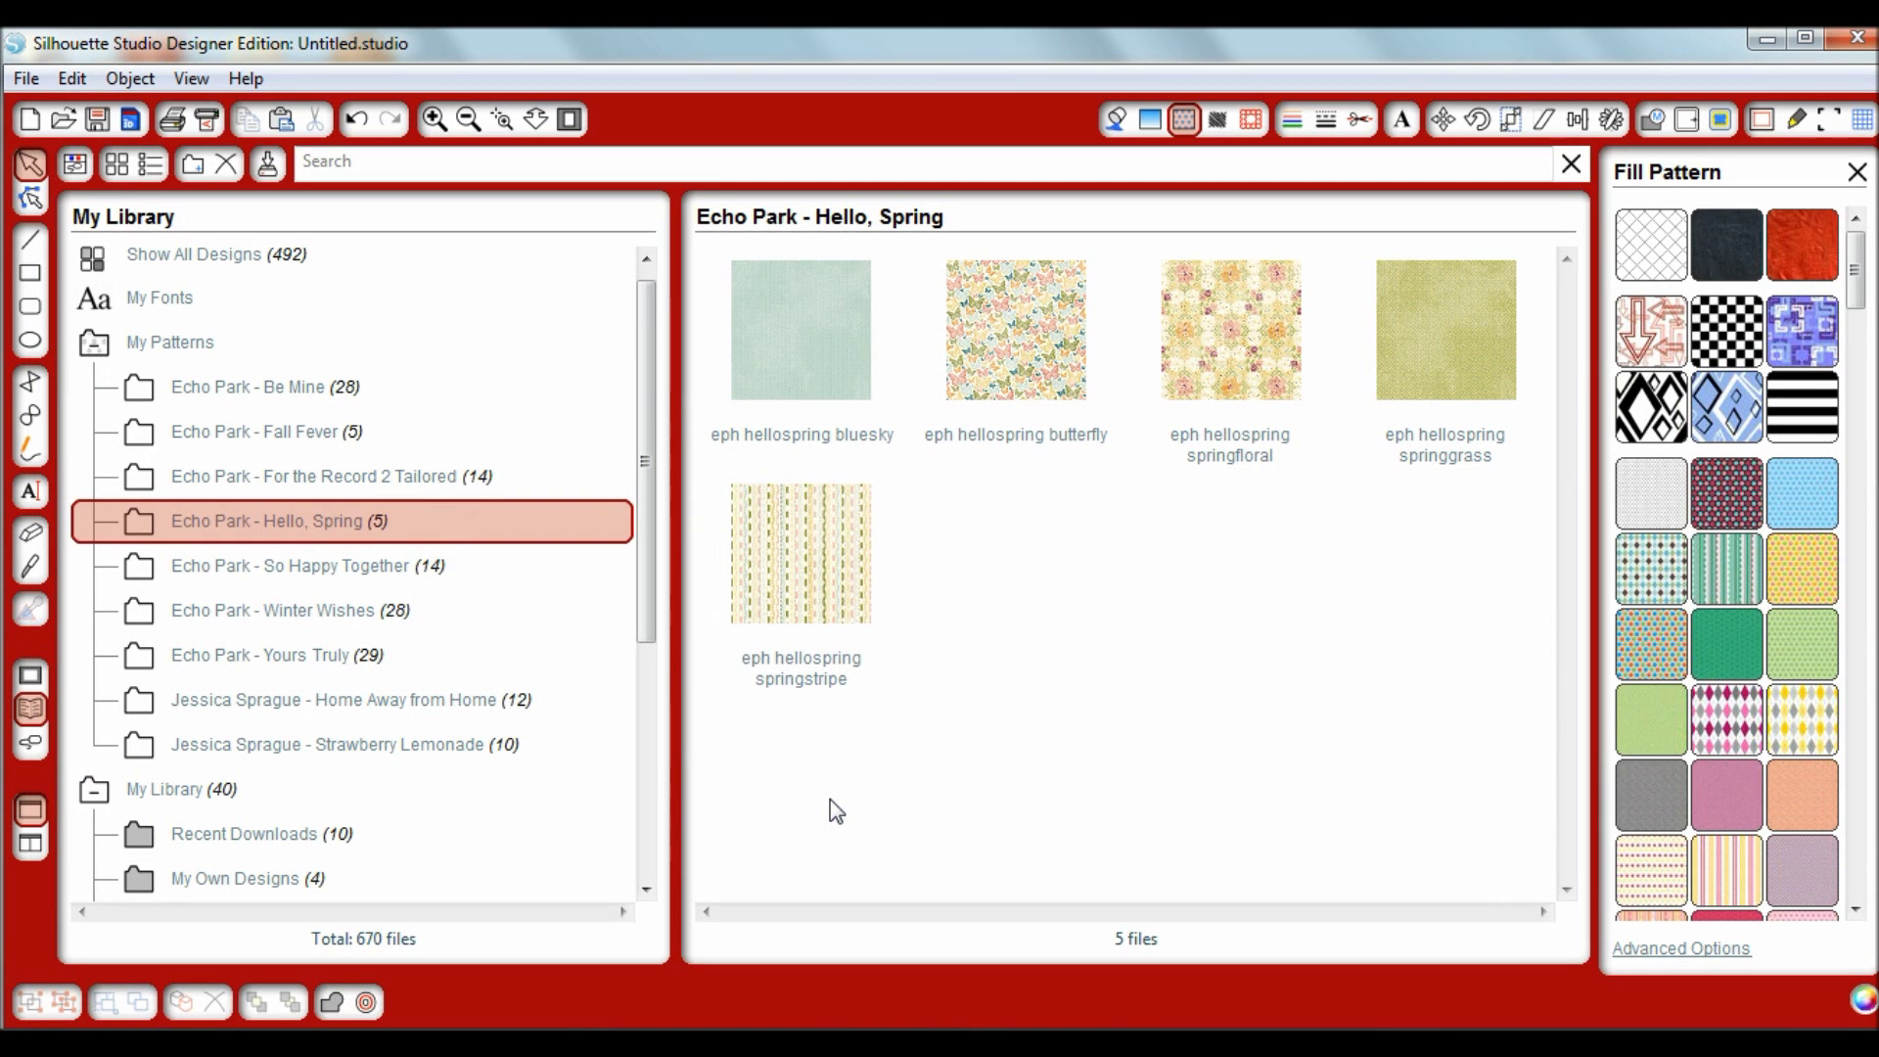
left_click(925, 760)
left_click(1113, 711)
- Collapse and re-expand the My Library folder tree to view its subfolders, including Echo Park
left_click_drag(643, 470, 662, 699)
double_click(176, 376)
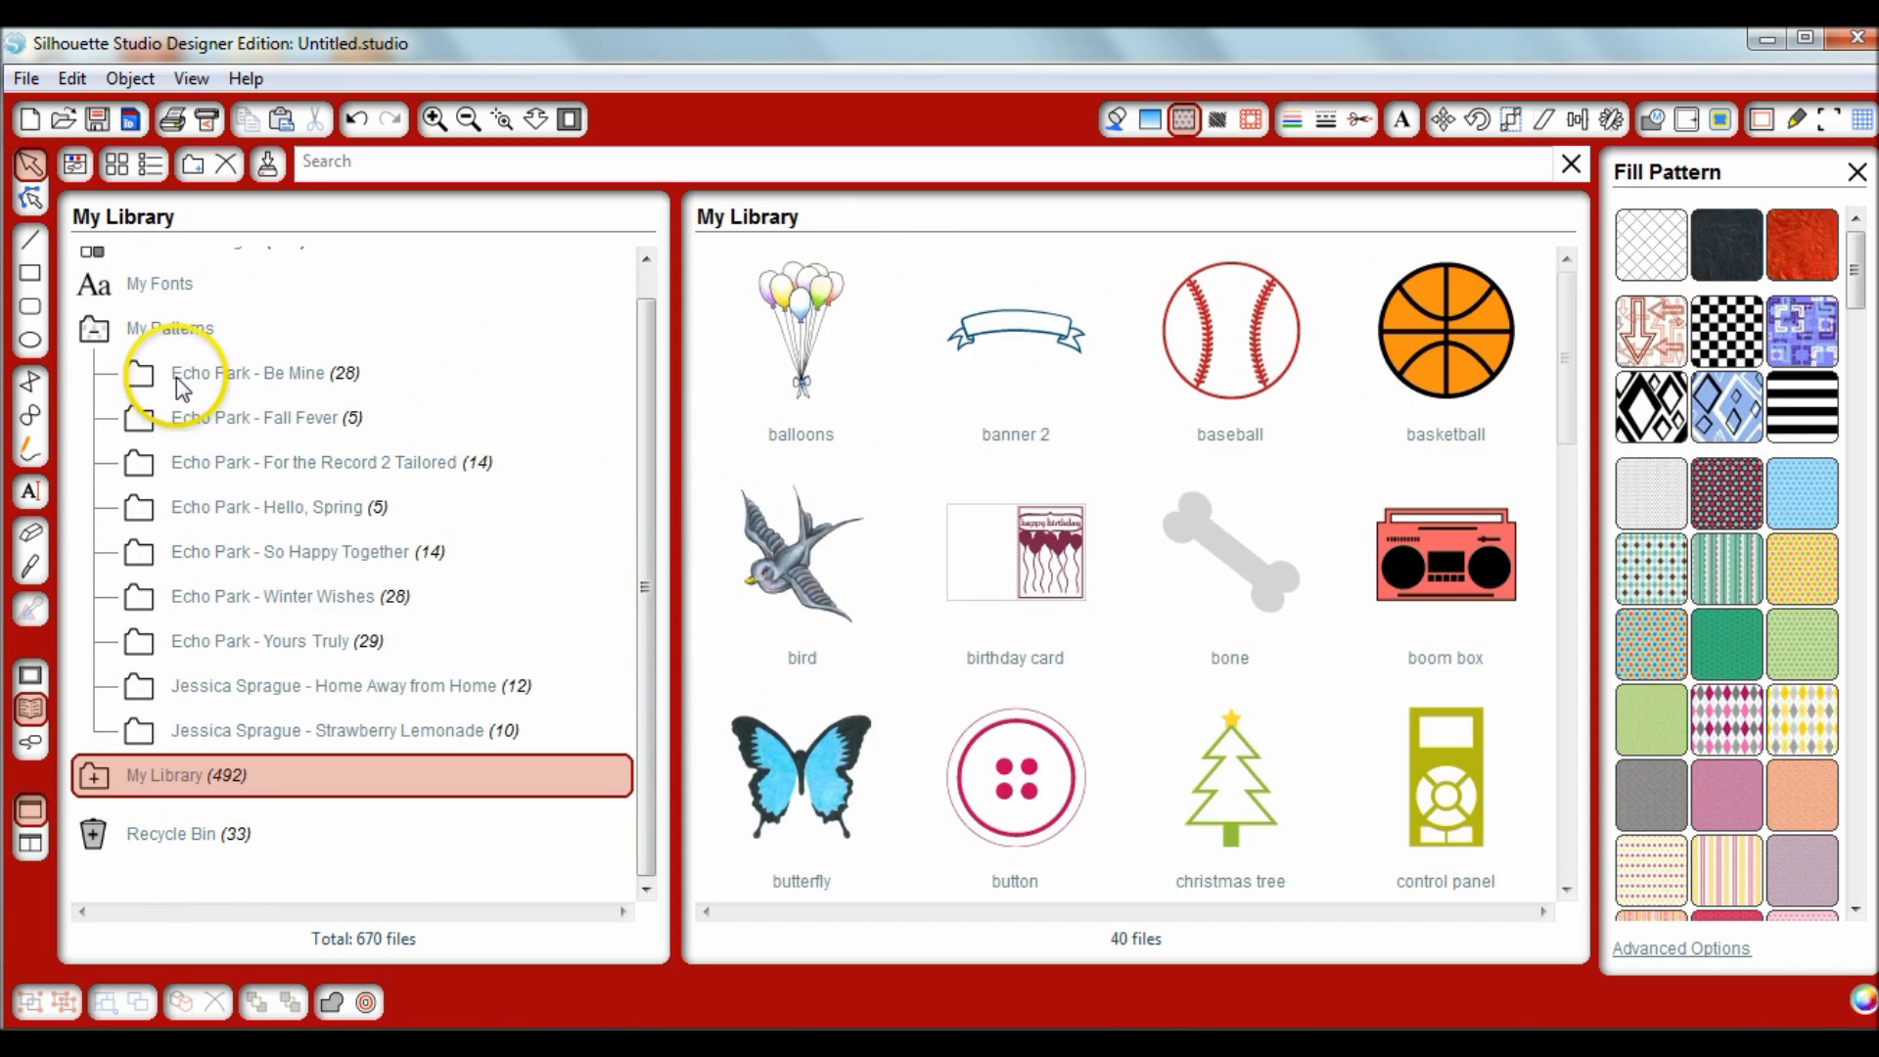
left_click(93, 775)
left_click_drag(658, 579, 622, 808)
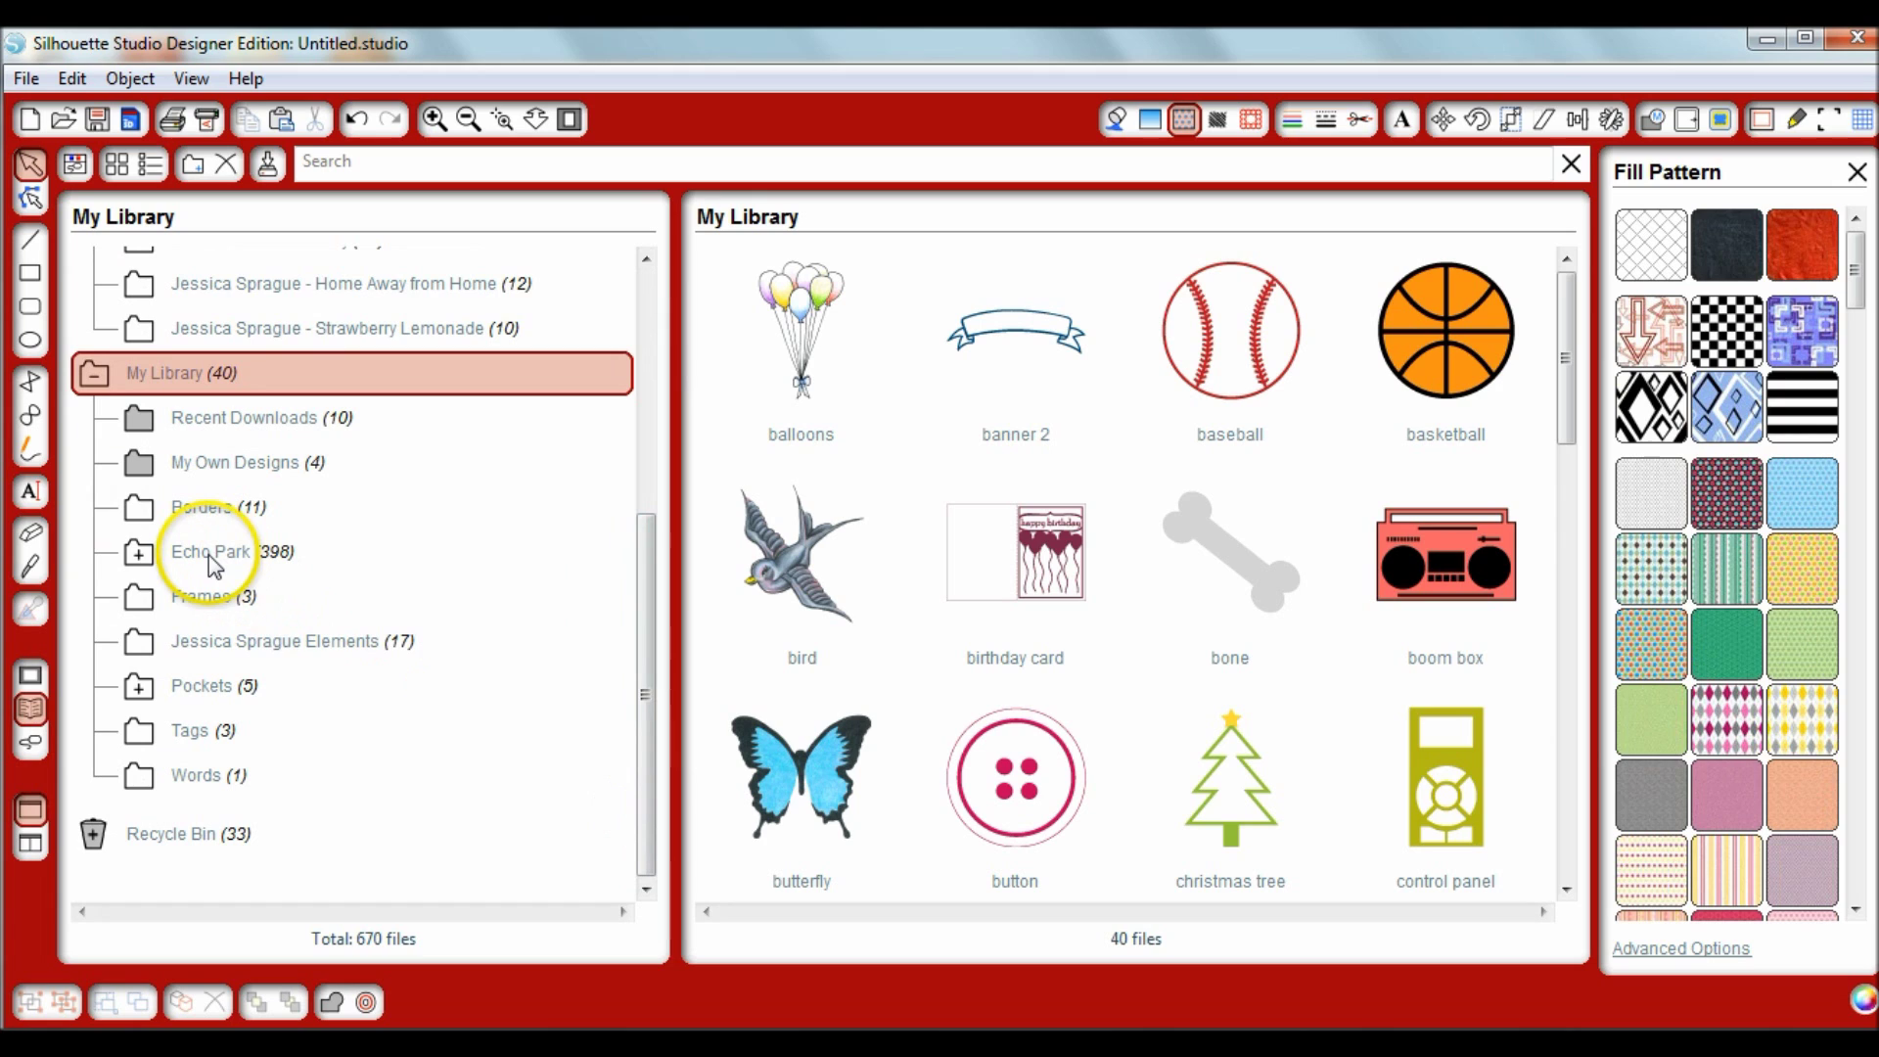
- Create a subfolder named Hello Spring inside the Echo Park folder of My Library
left_click(142, 555)
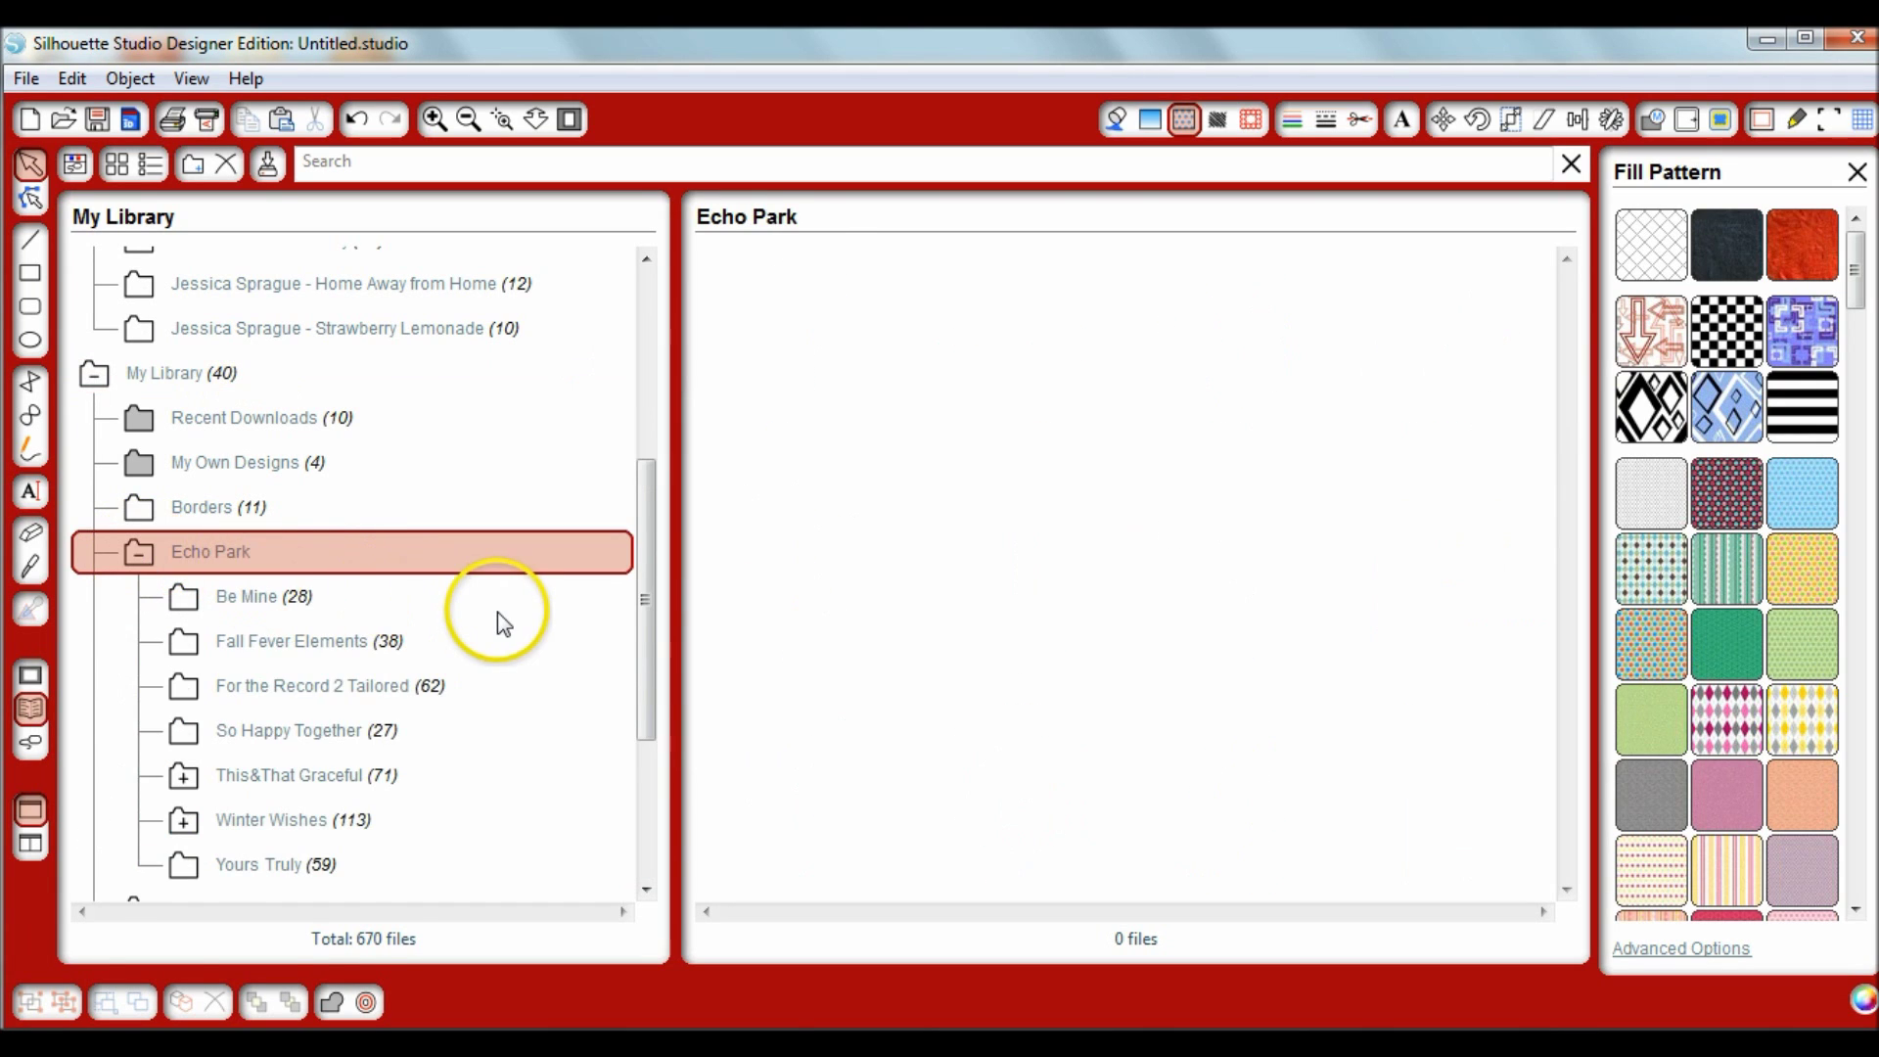
scroll(497, 613, "down", 1)
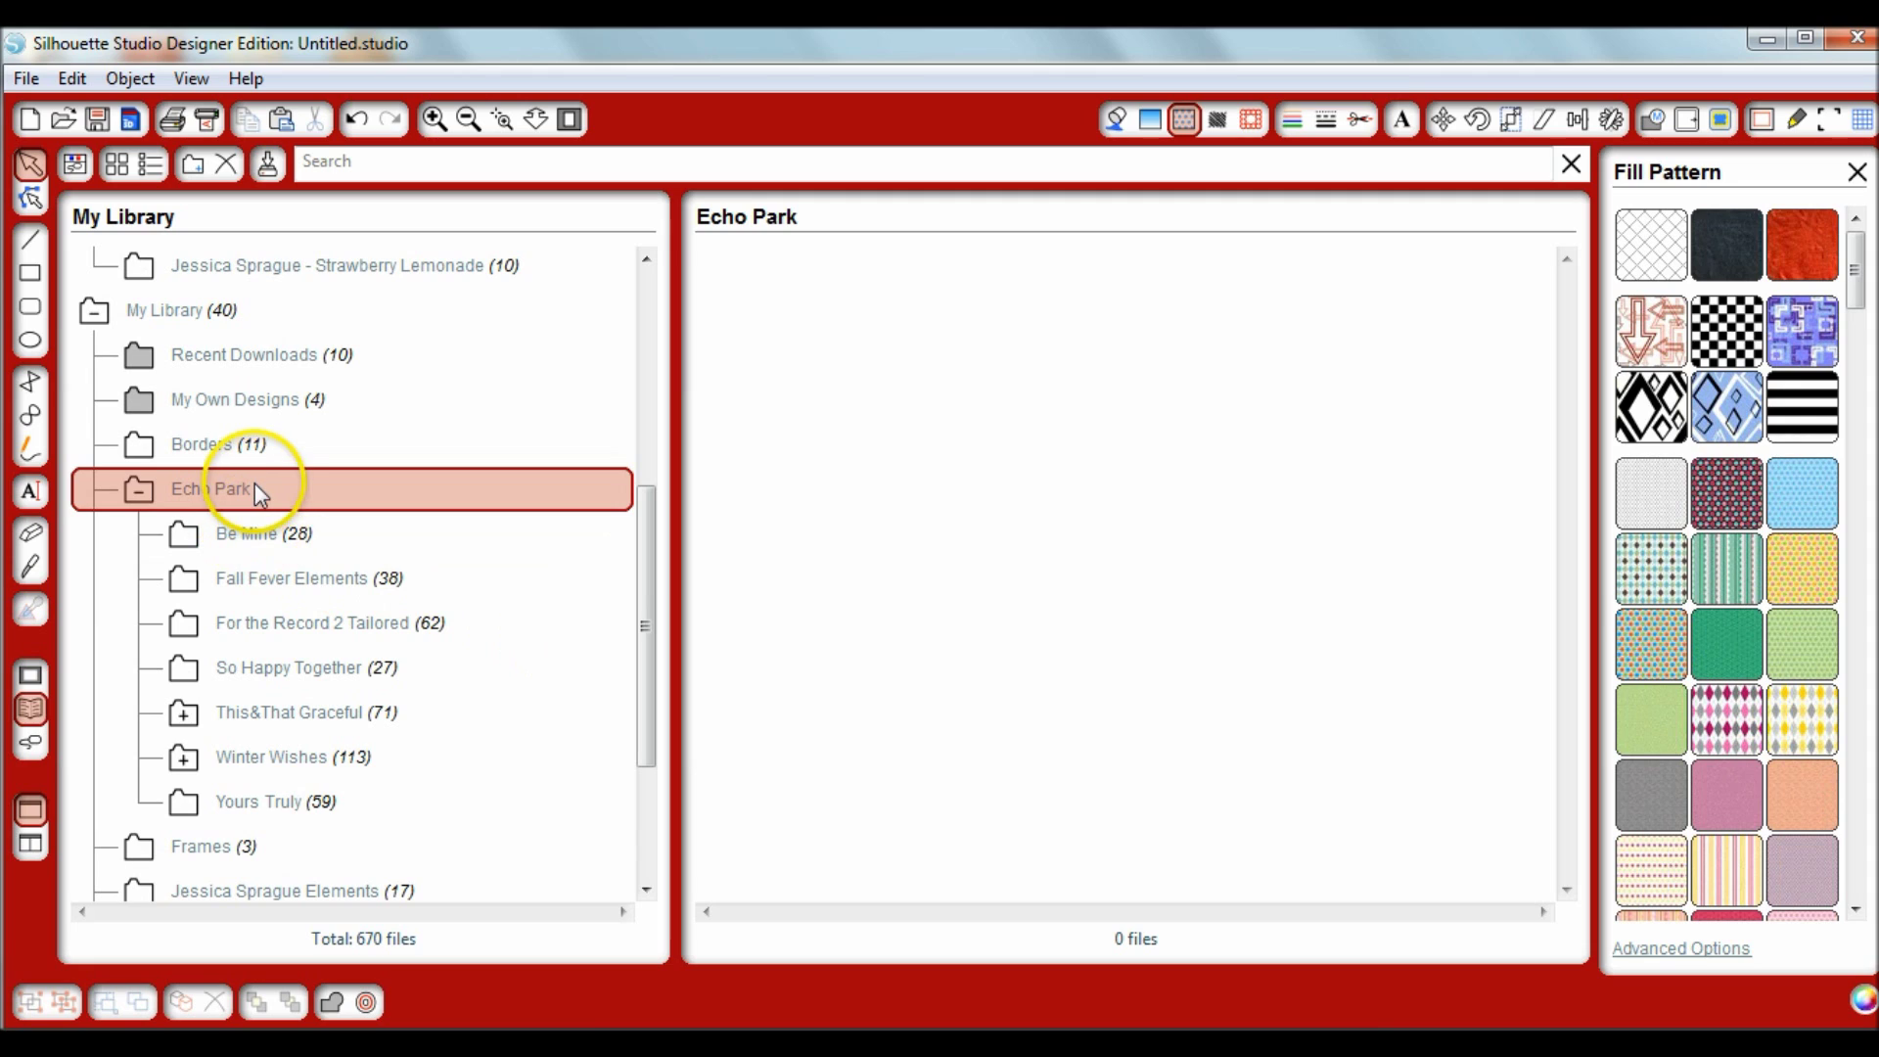
left_click(193, 163)
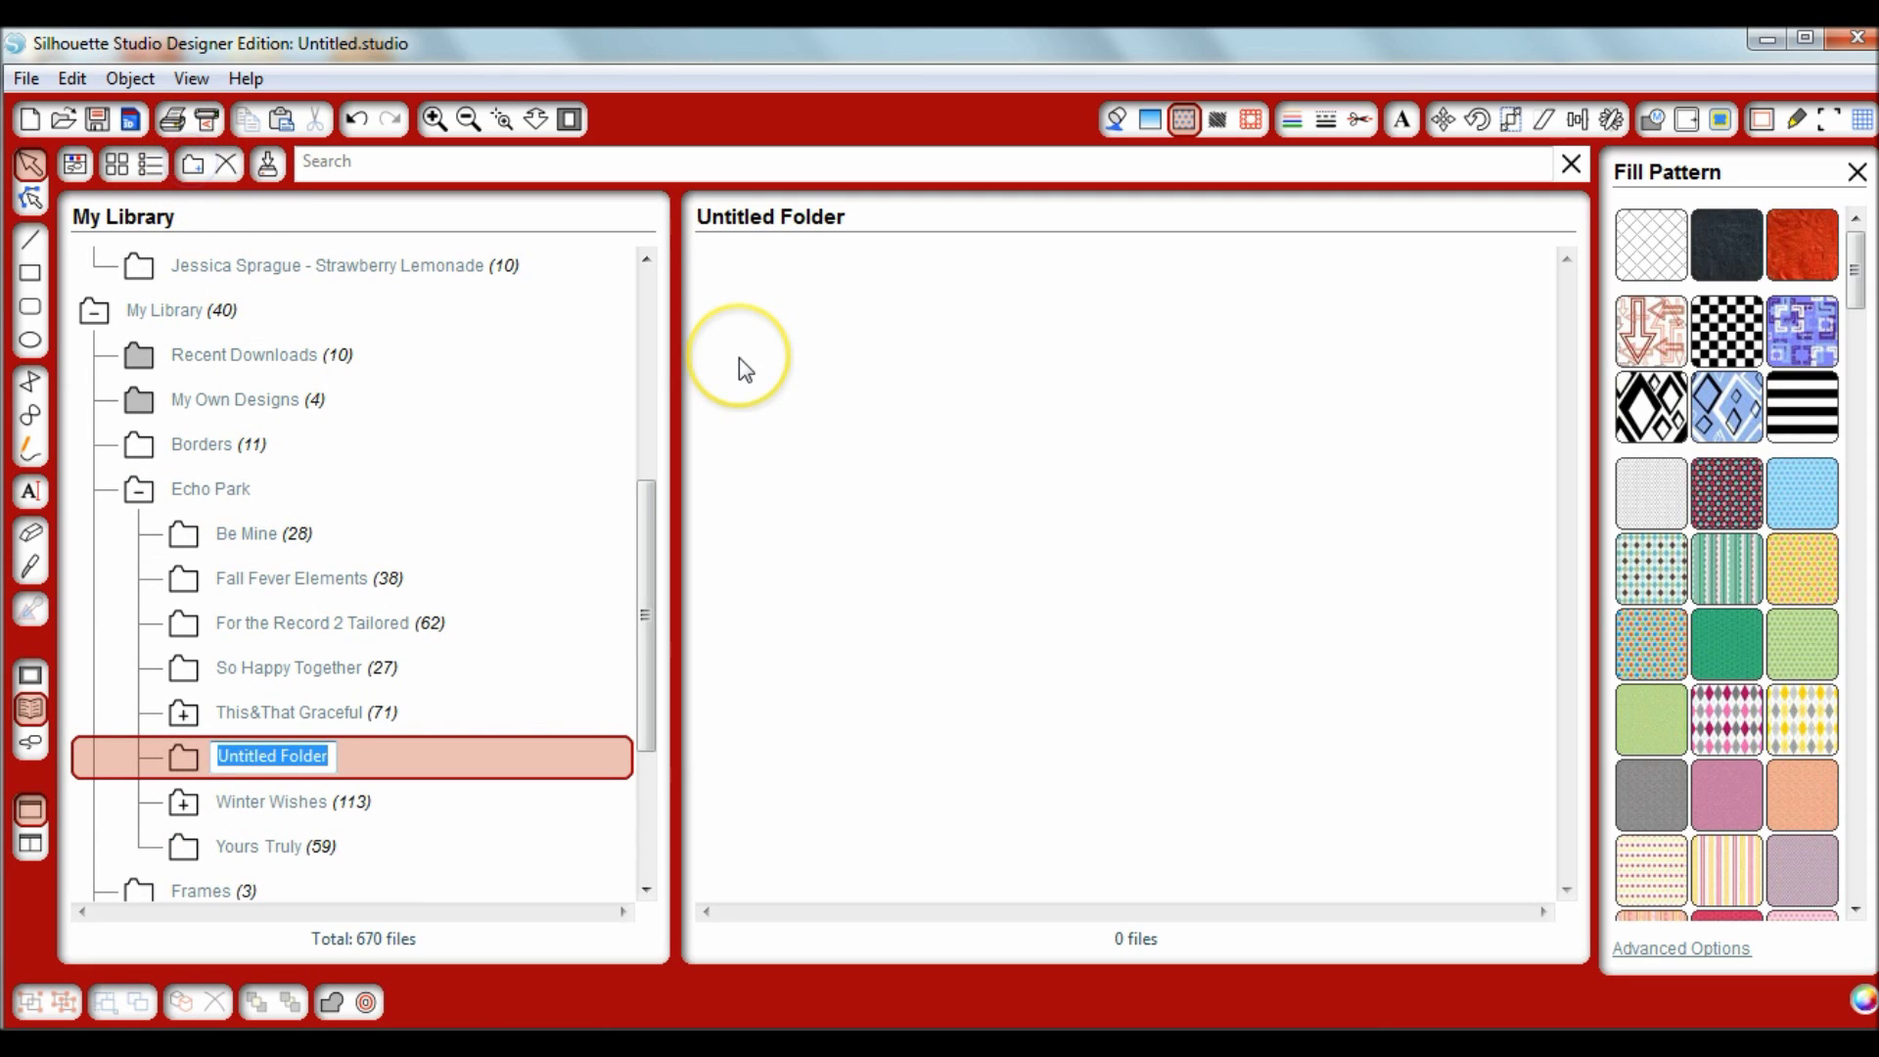
type("Hello Spring")
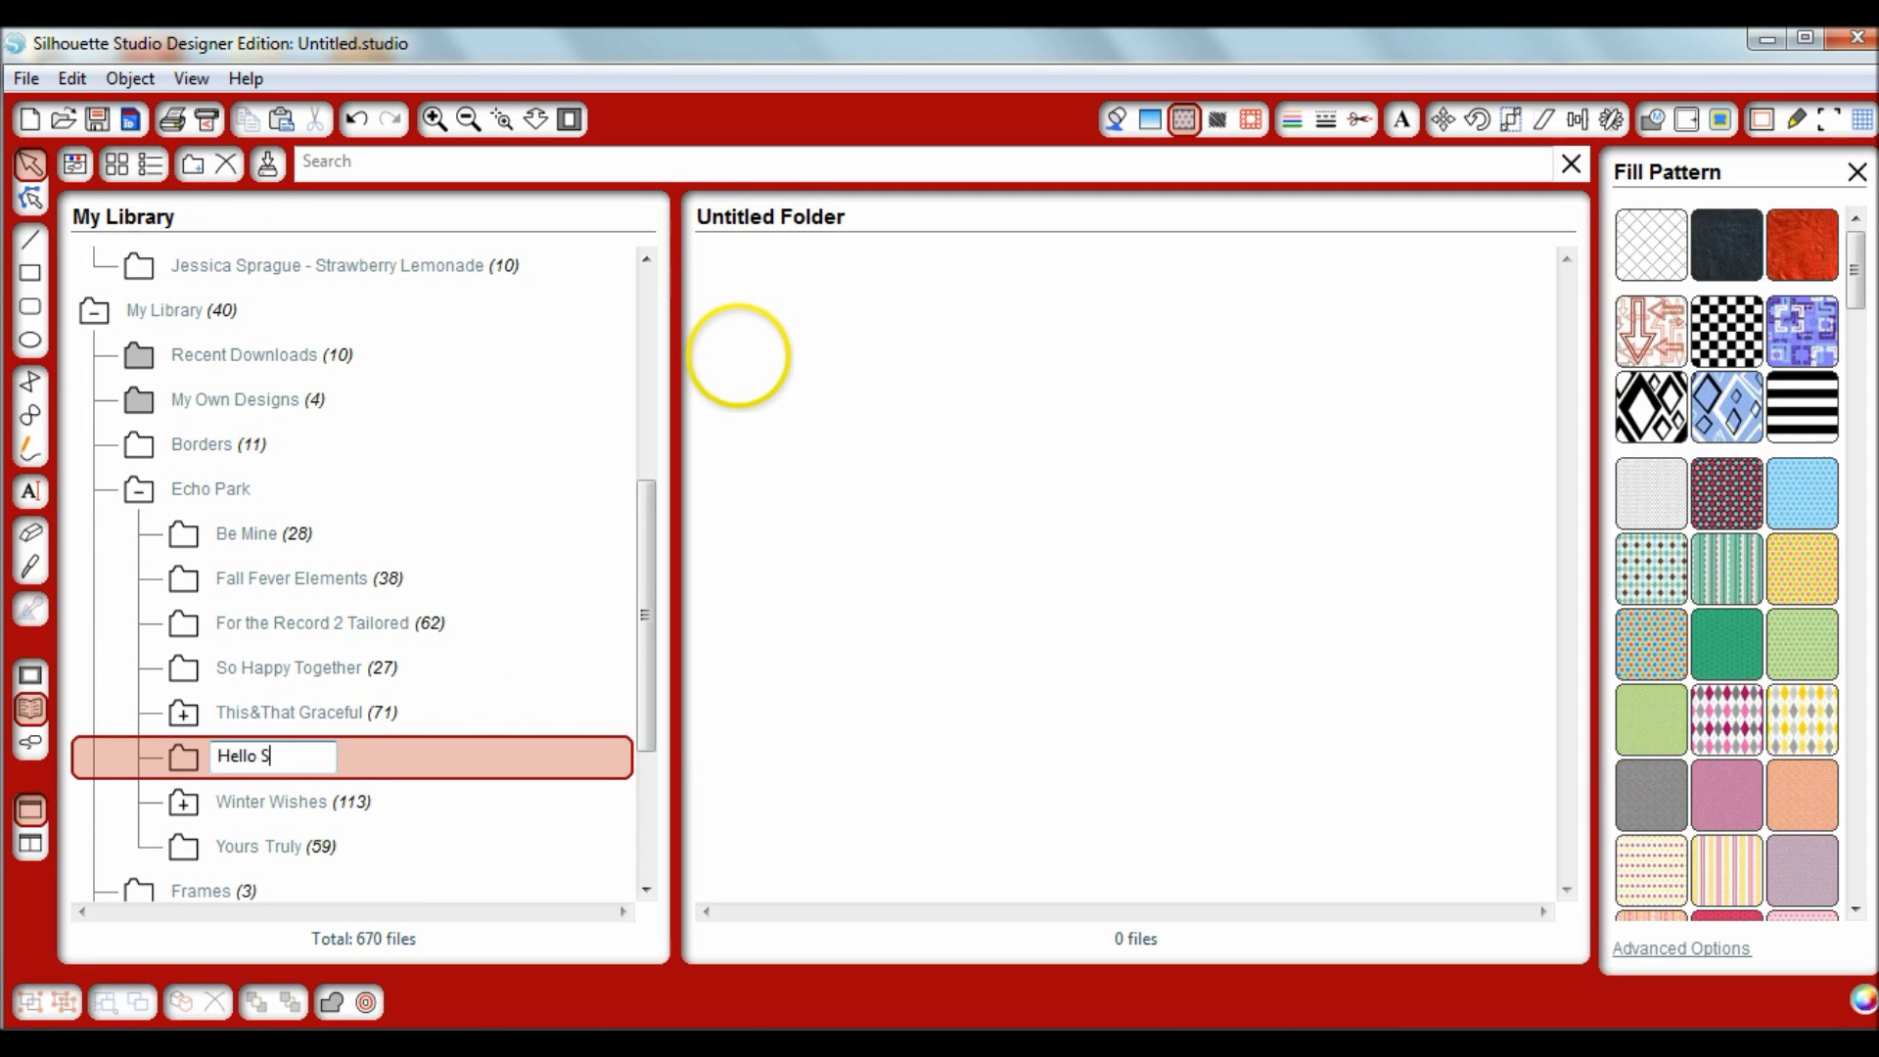
left_click(486, 632)
left_click(247, 669)
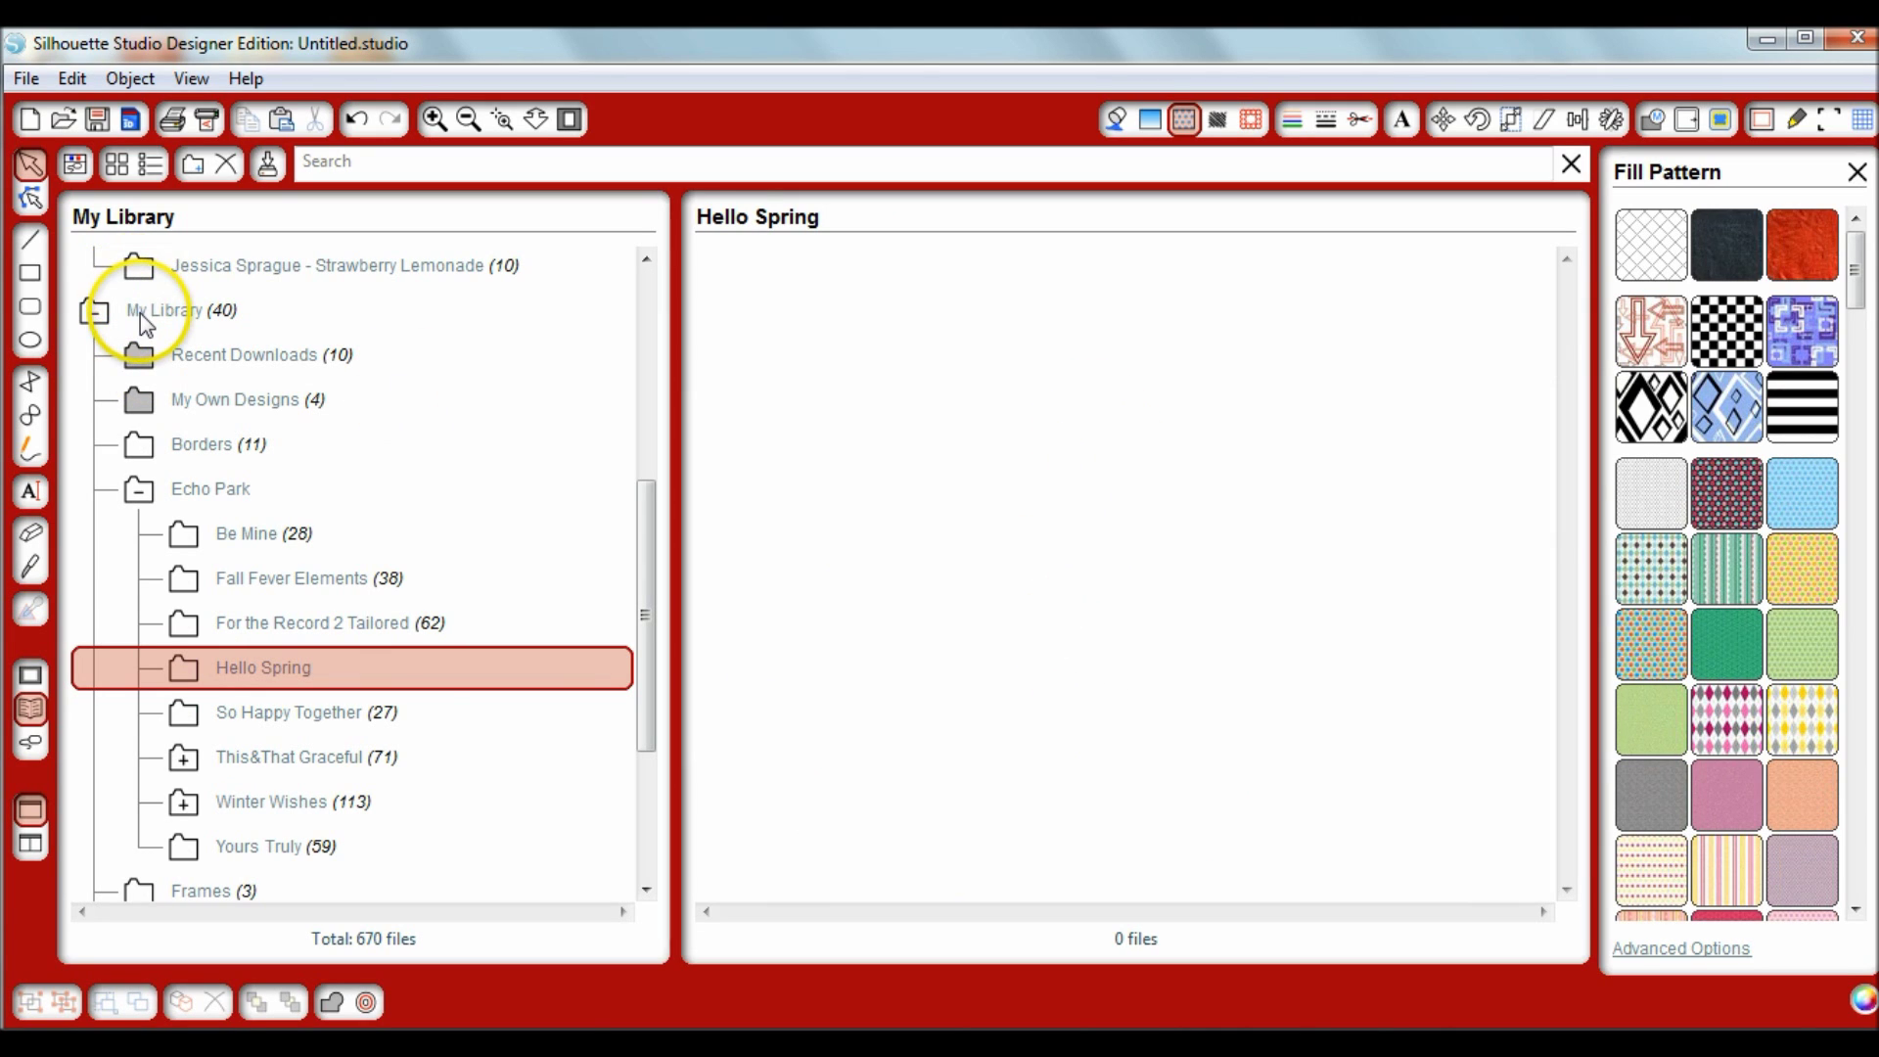
- Compare the My Patterns folders with the Echo Park - Hello, Spring group in the fill patterns, and return to the Hello Spring folder
left_click_drag(644, 509, 671, 316)
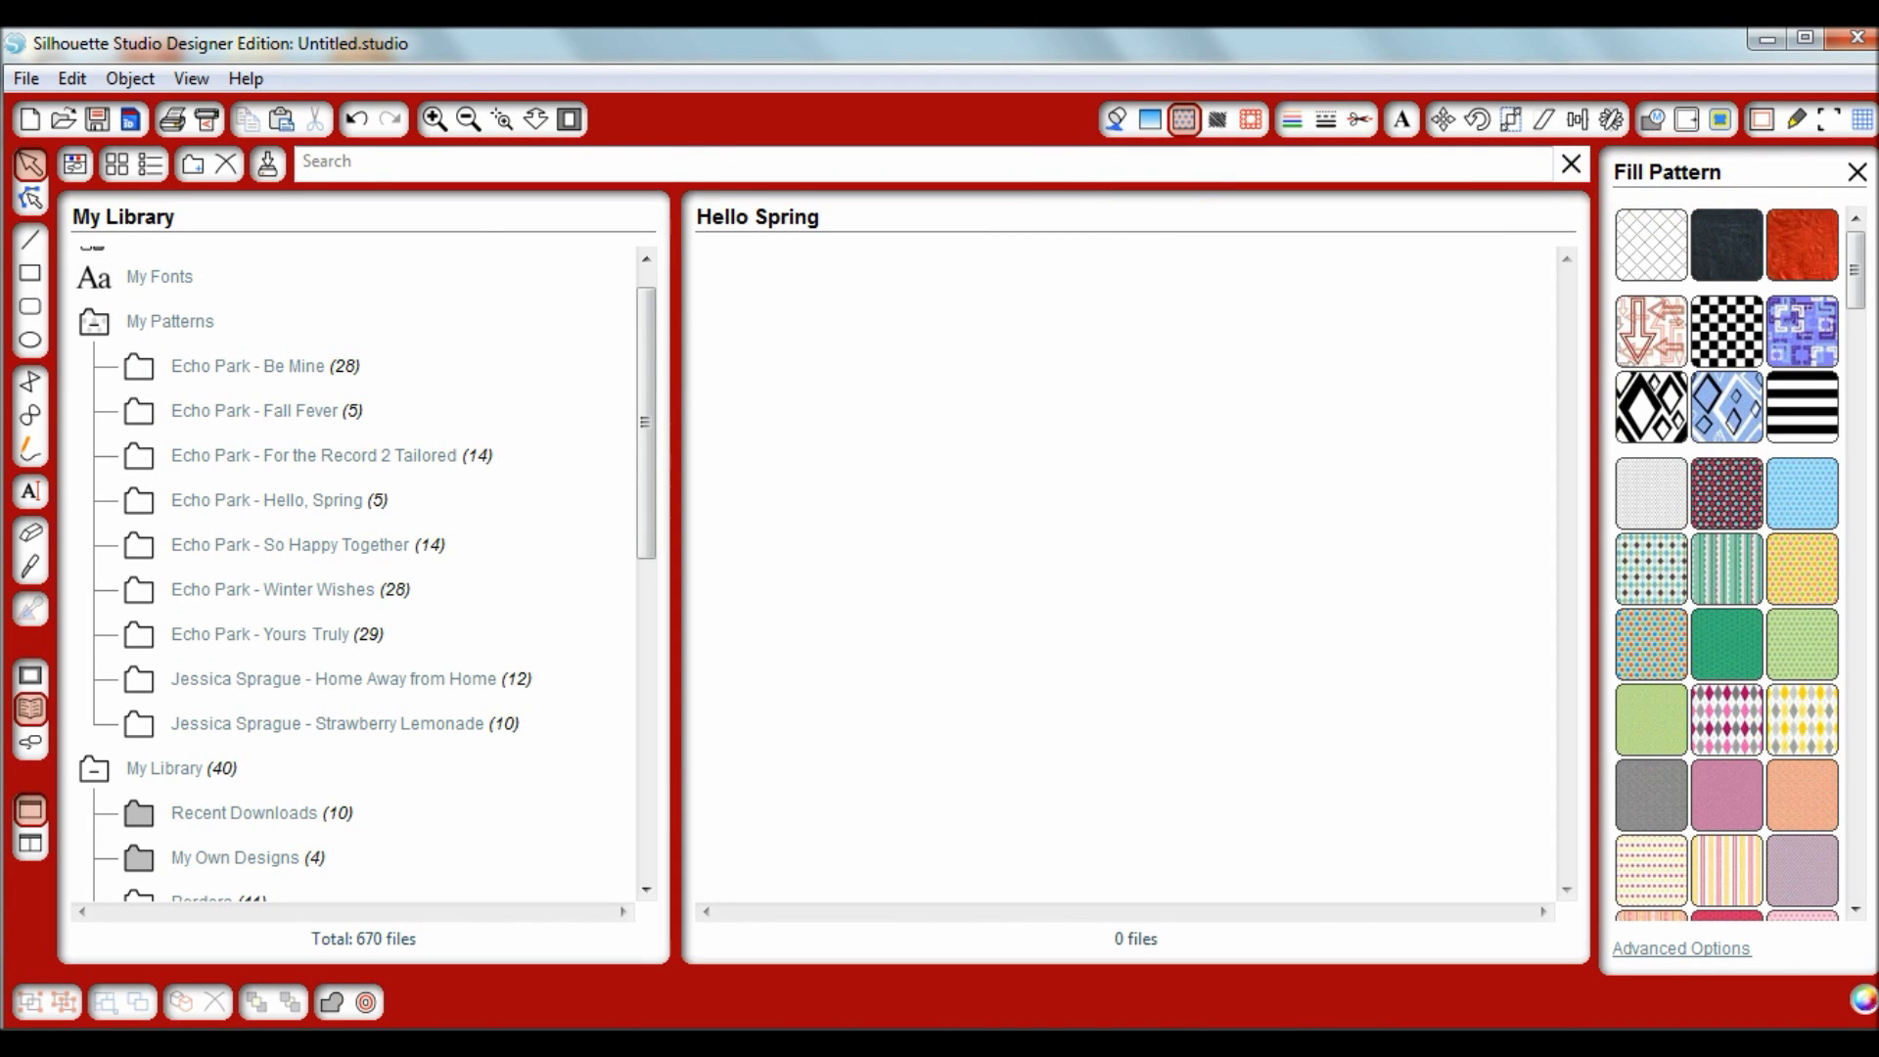
left_click_drag(1857, 274, 1853, 578)
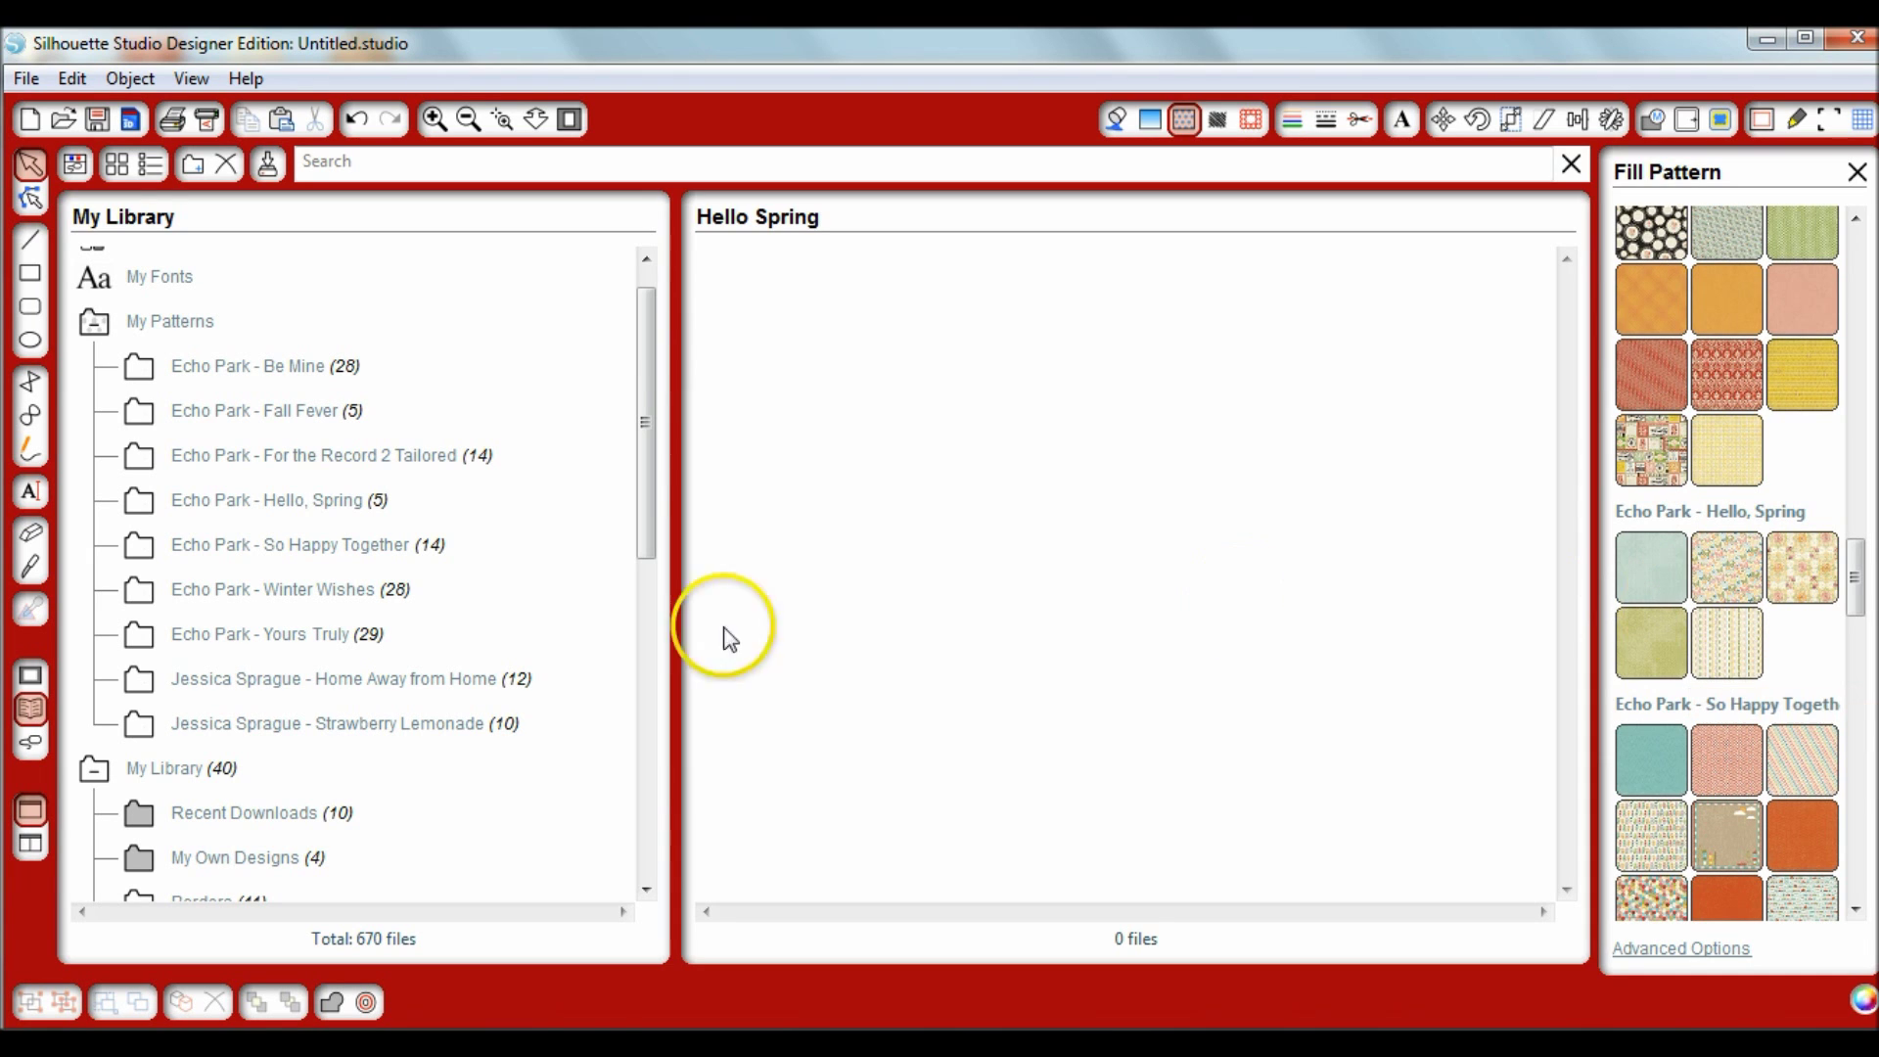
left_click_drag(646, 421, 644, 570)
left_click(243, 770)
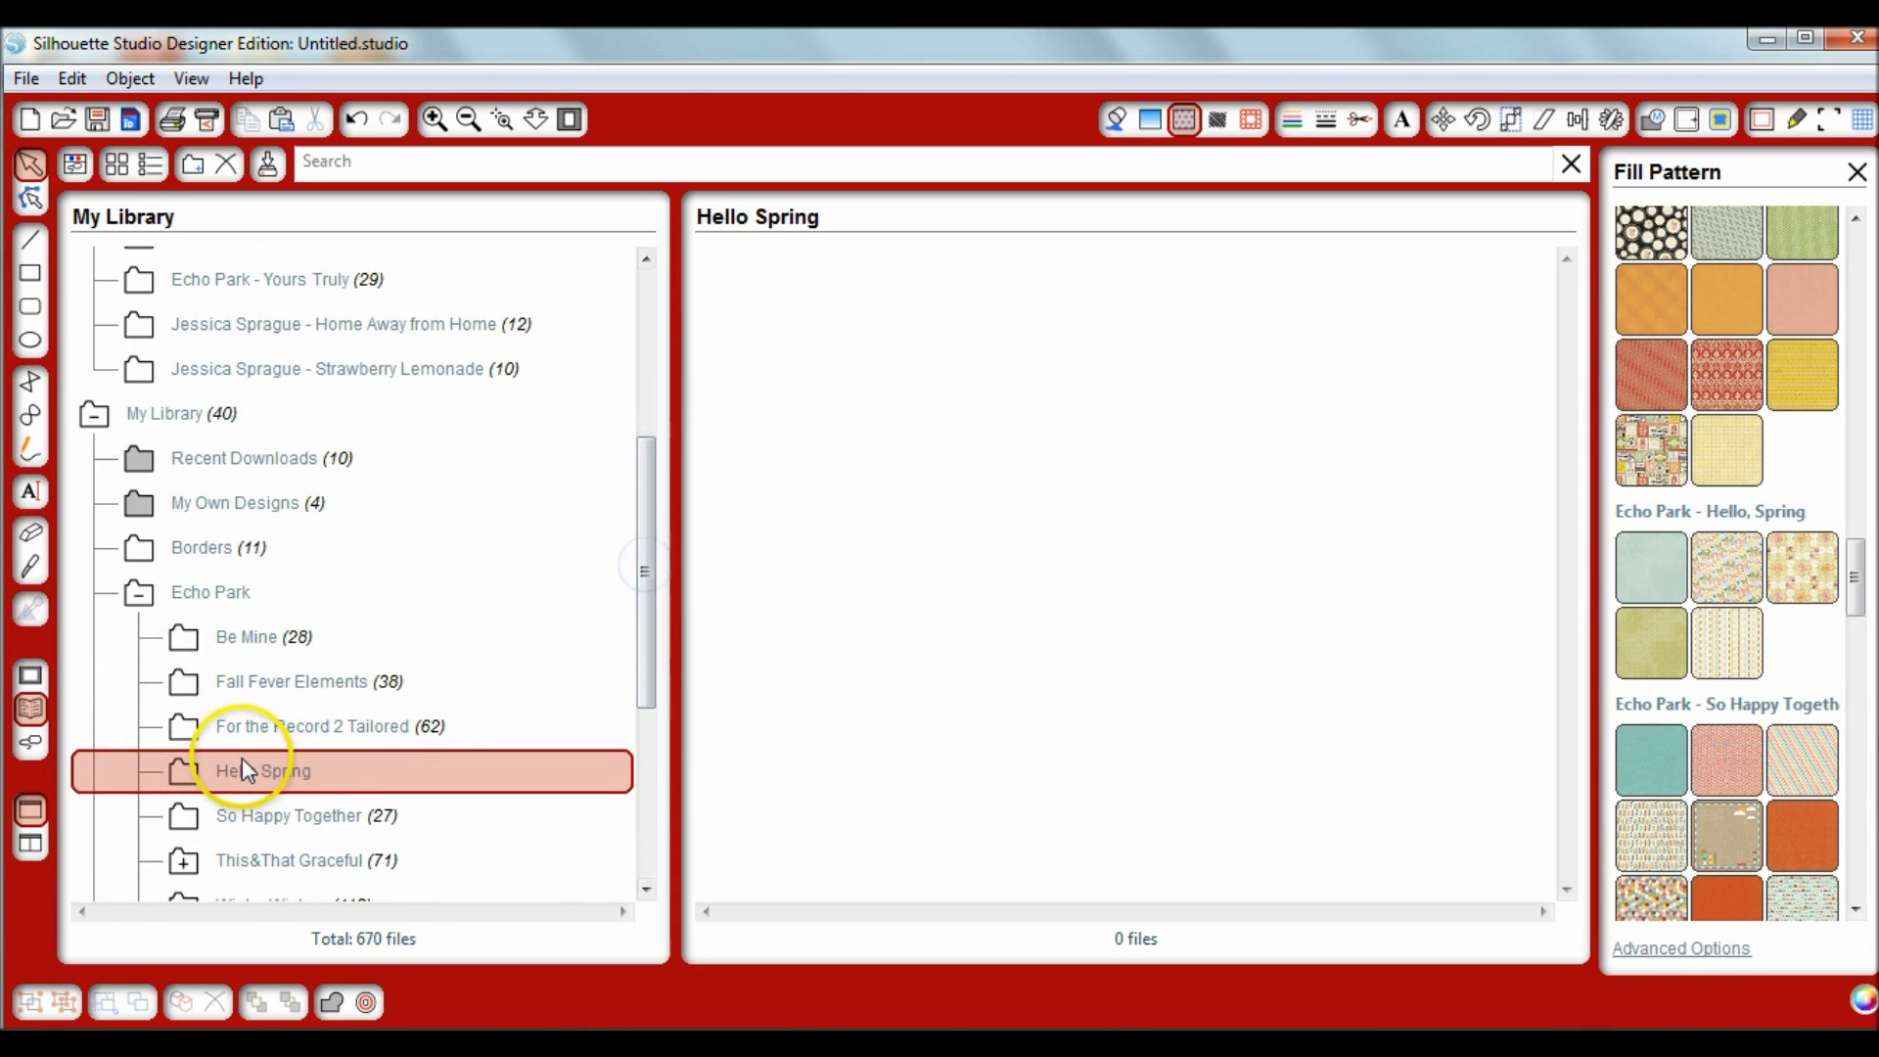
right_click(197, 778)
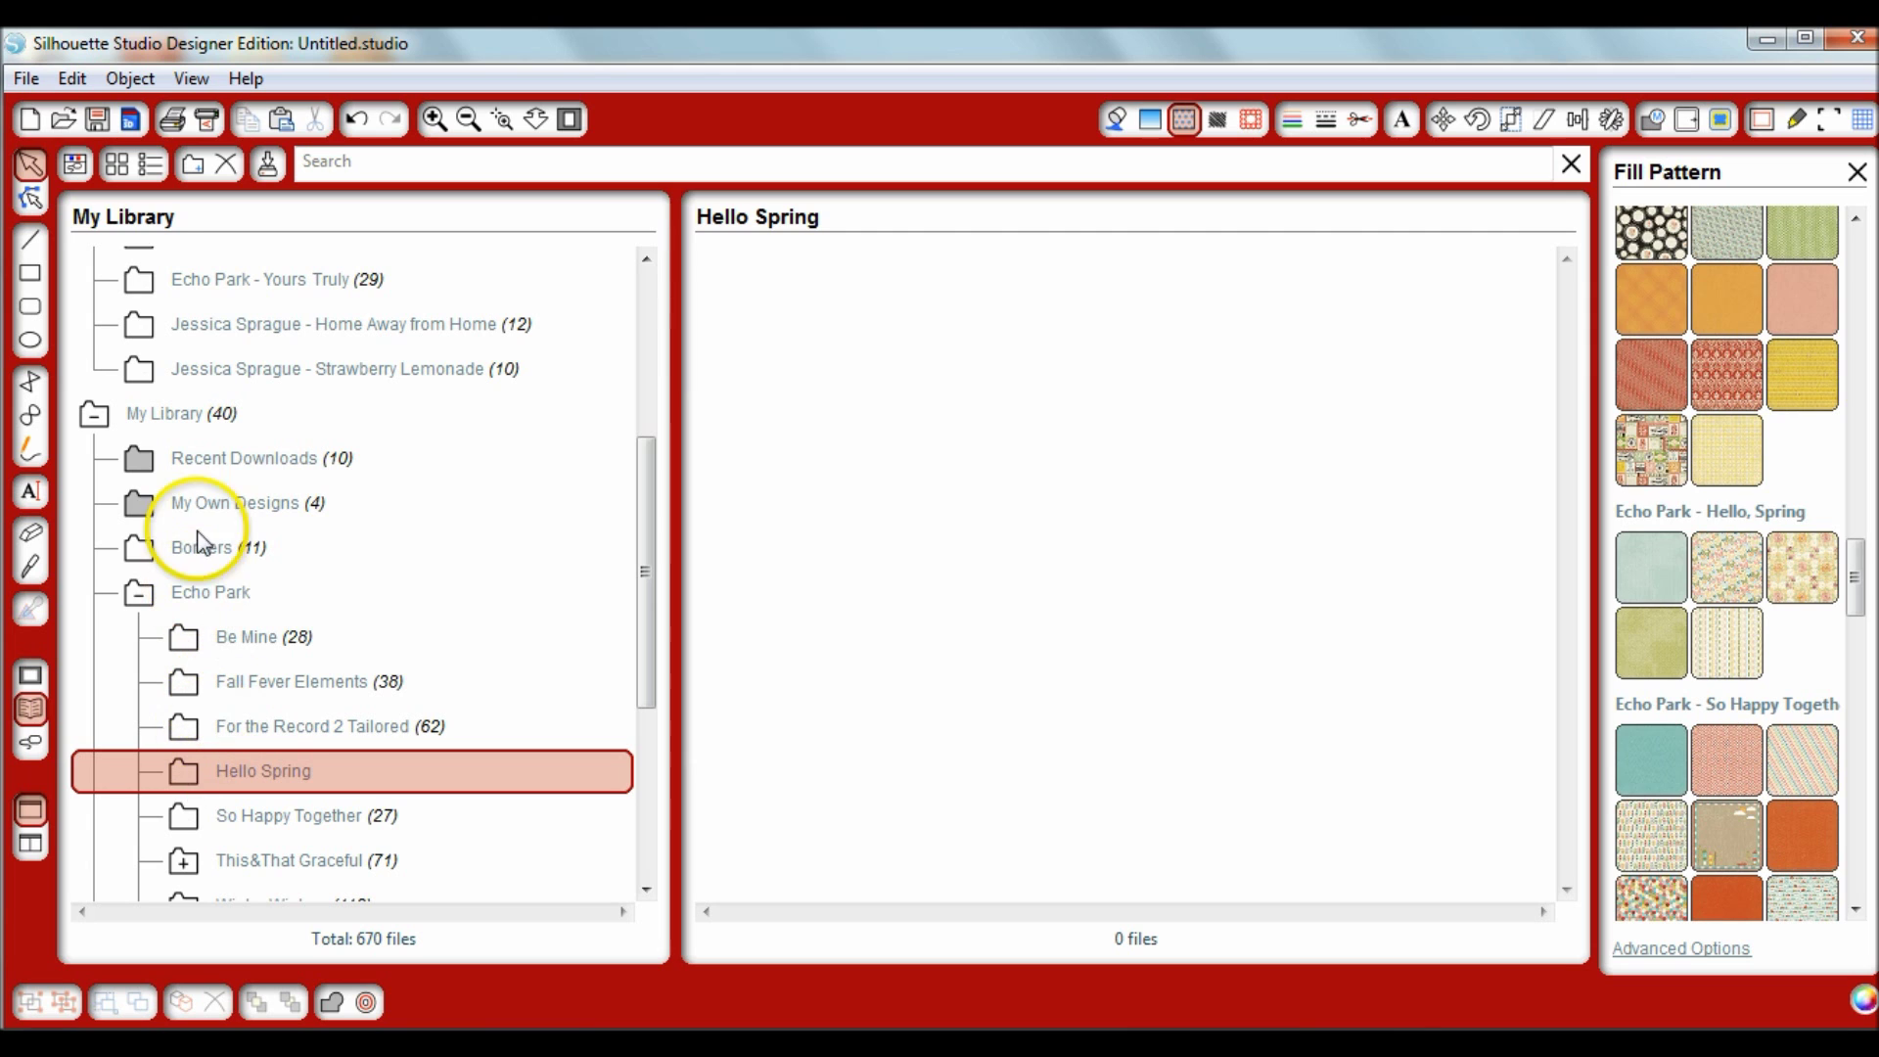
- Start a library import and browse to the eph_hellospring Elements folder, showing All Files (*.*)
left_click(29, 83)
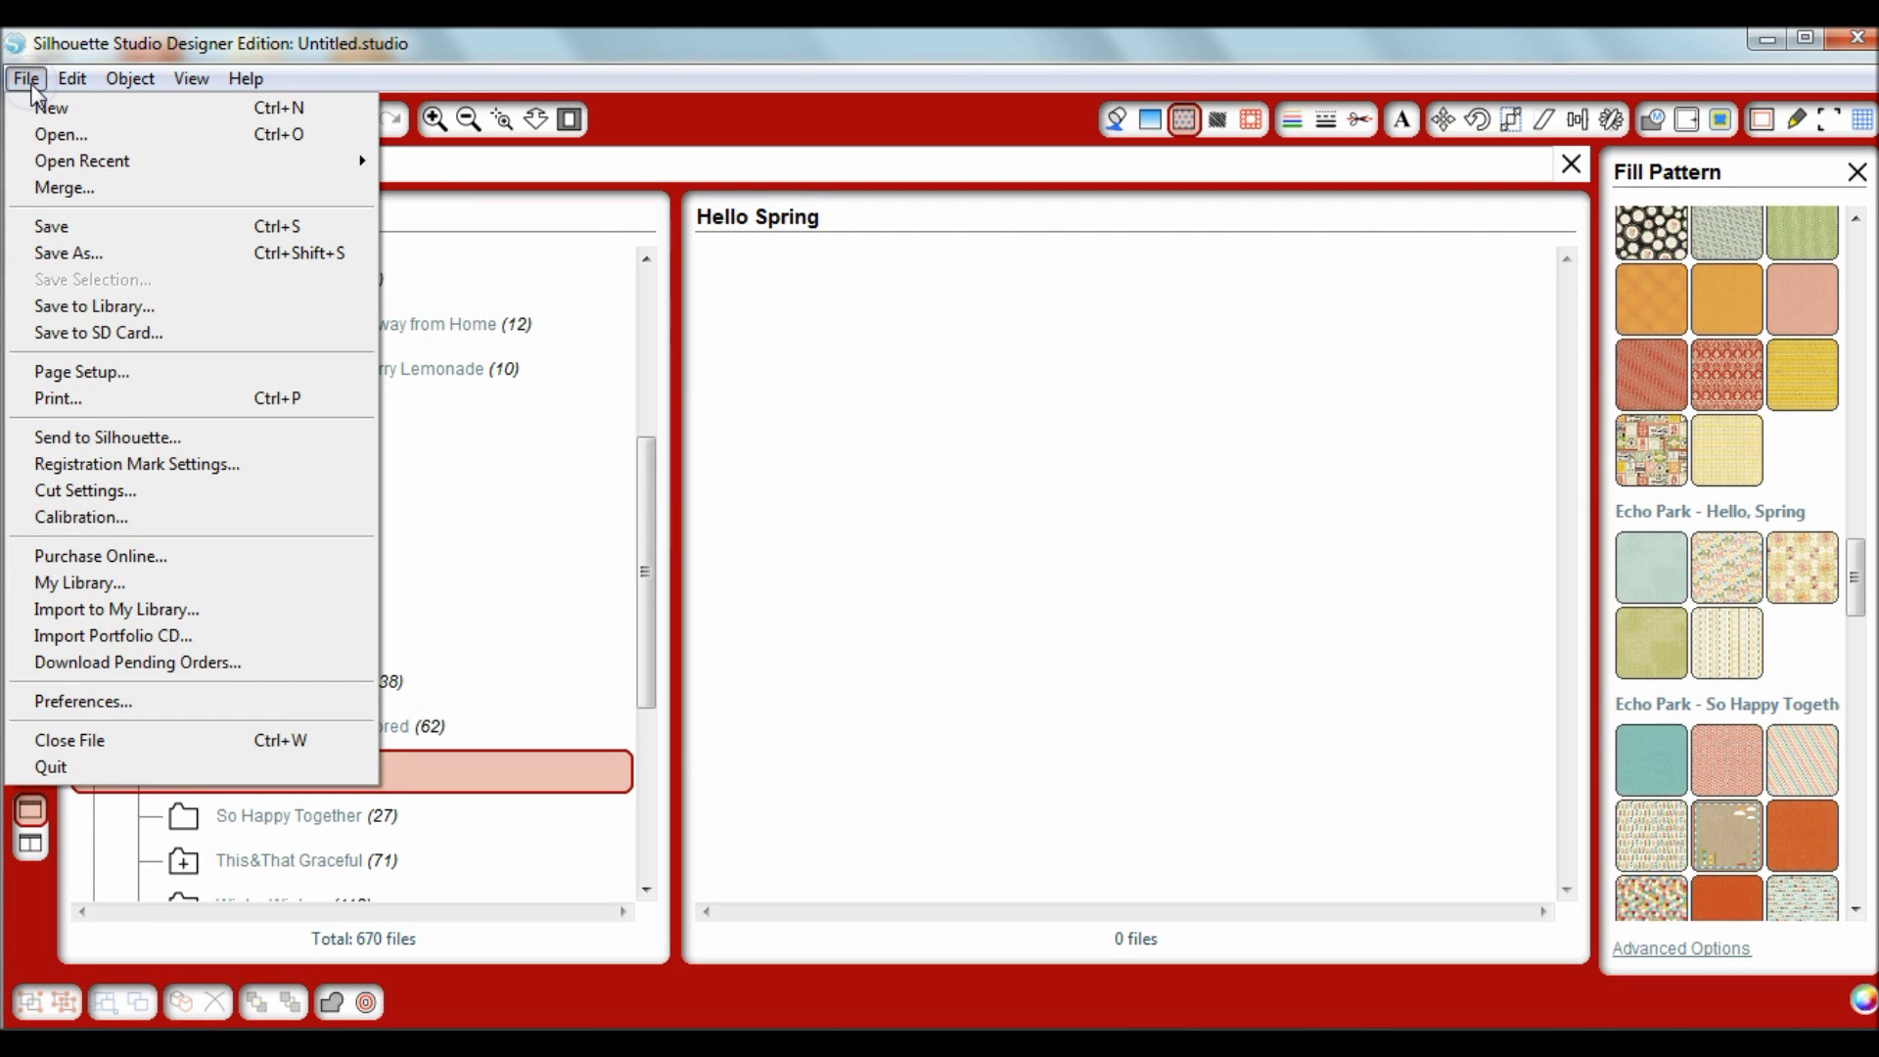
left_click(91, 601)
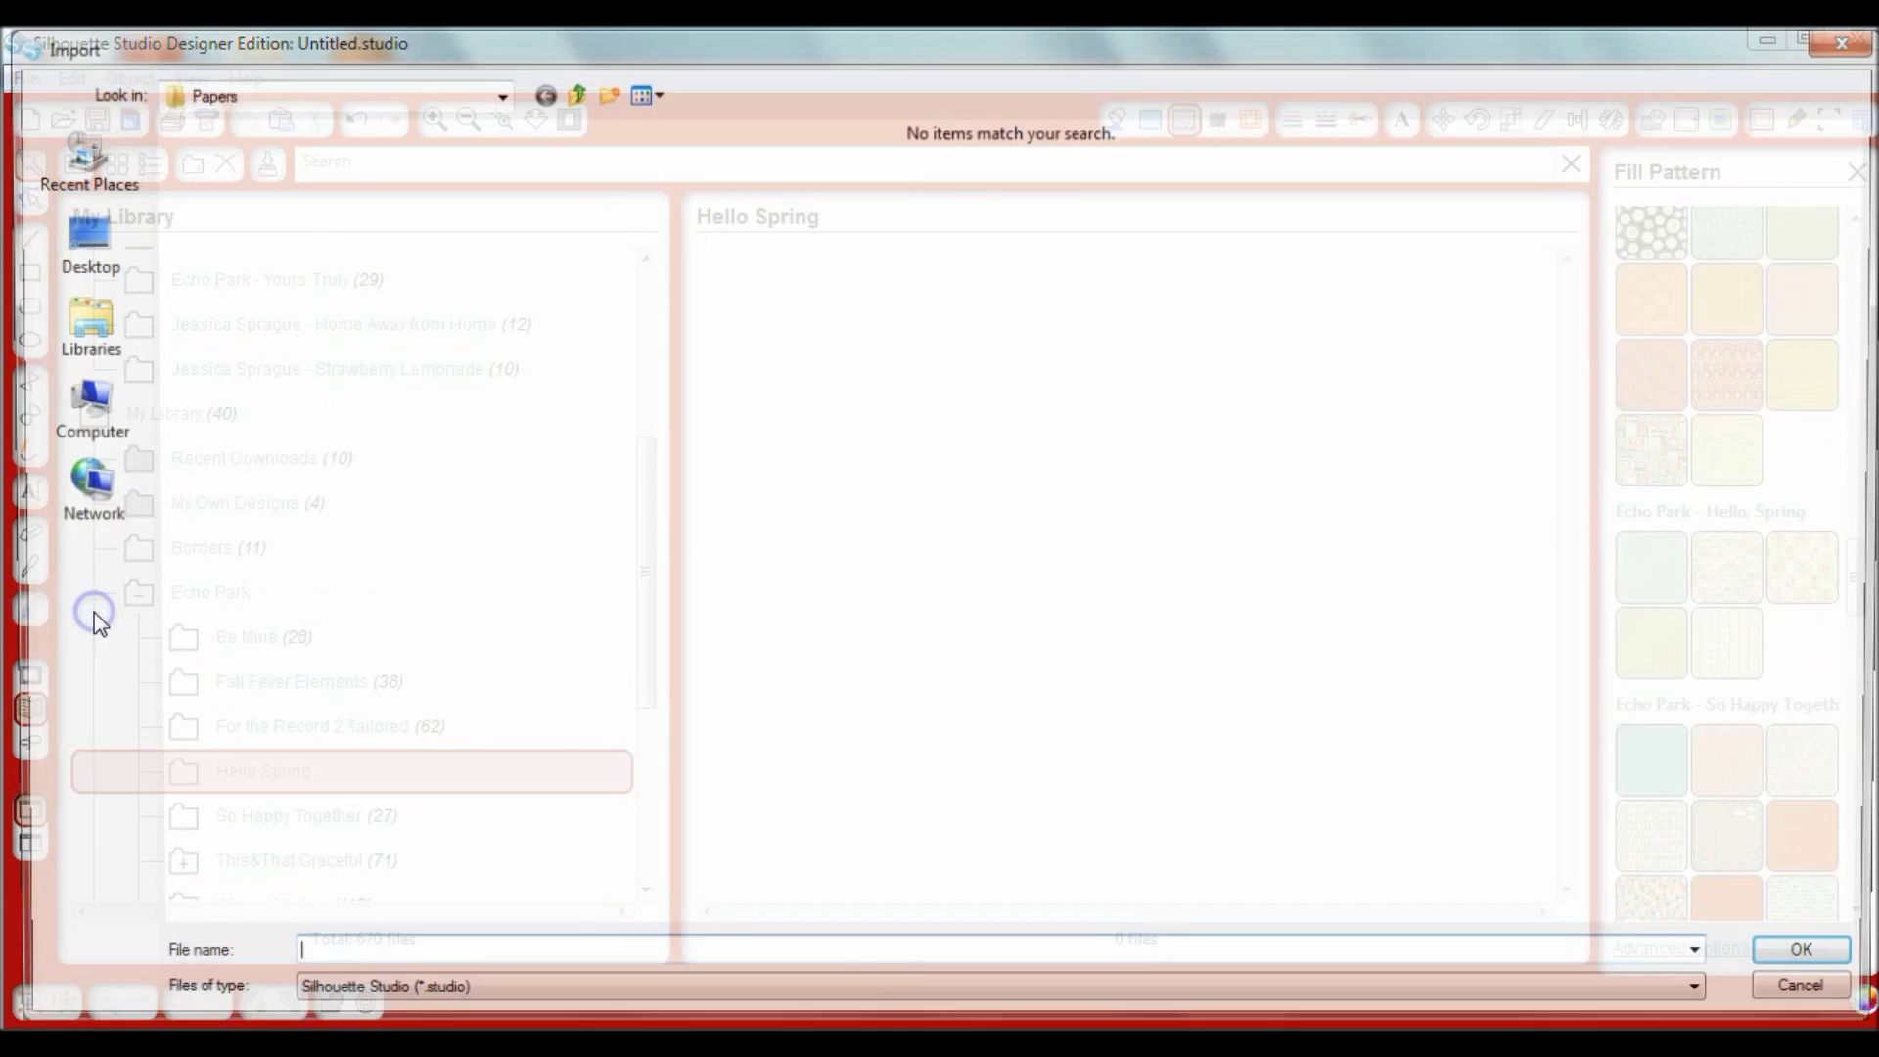
left_click(568, 91)
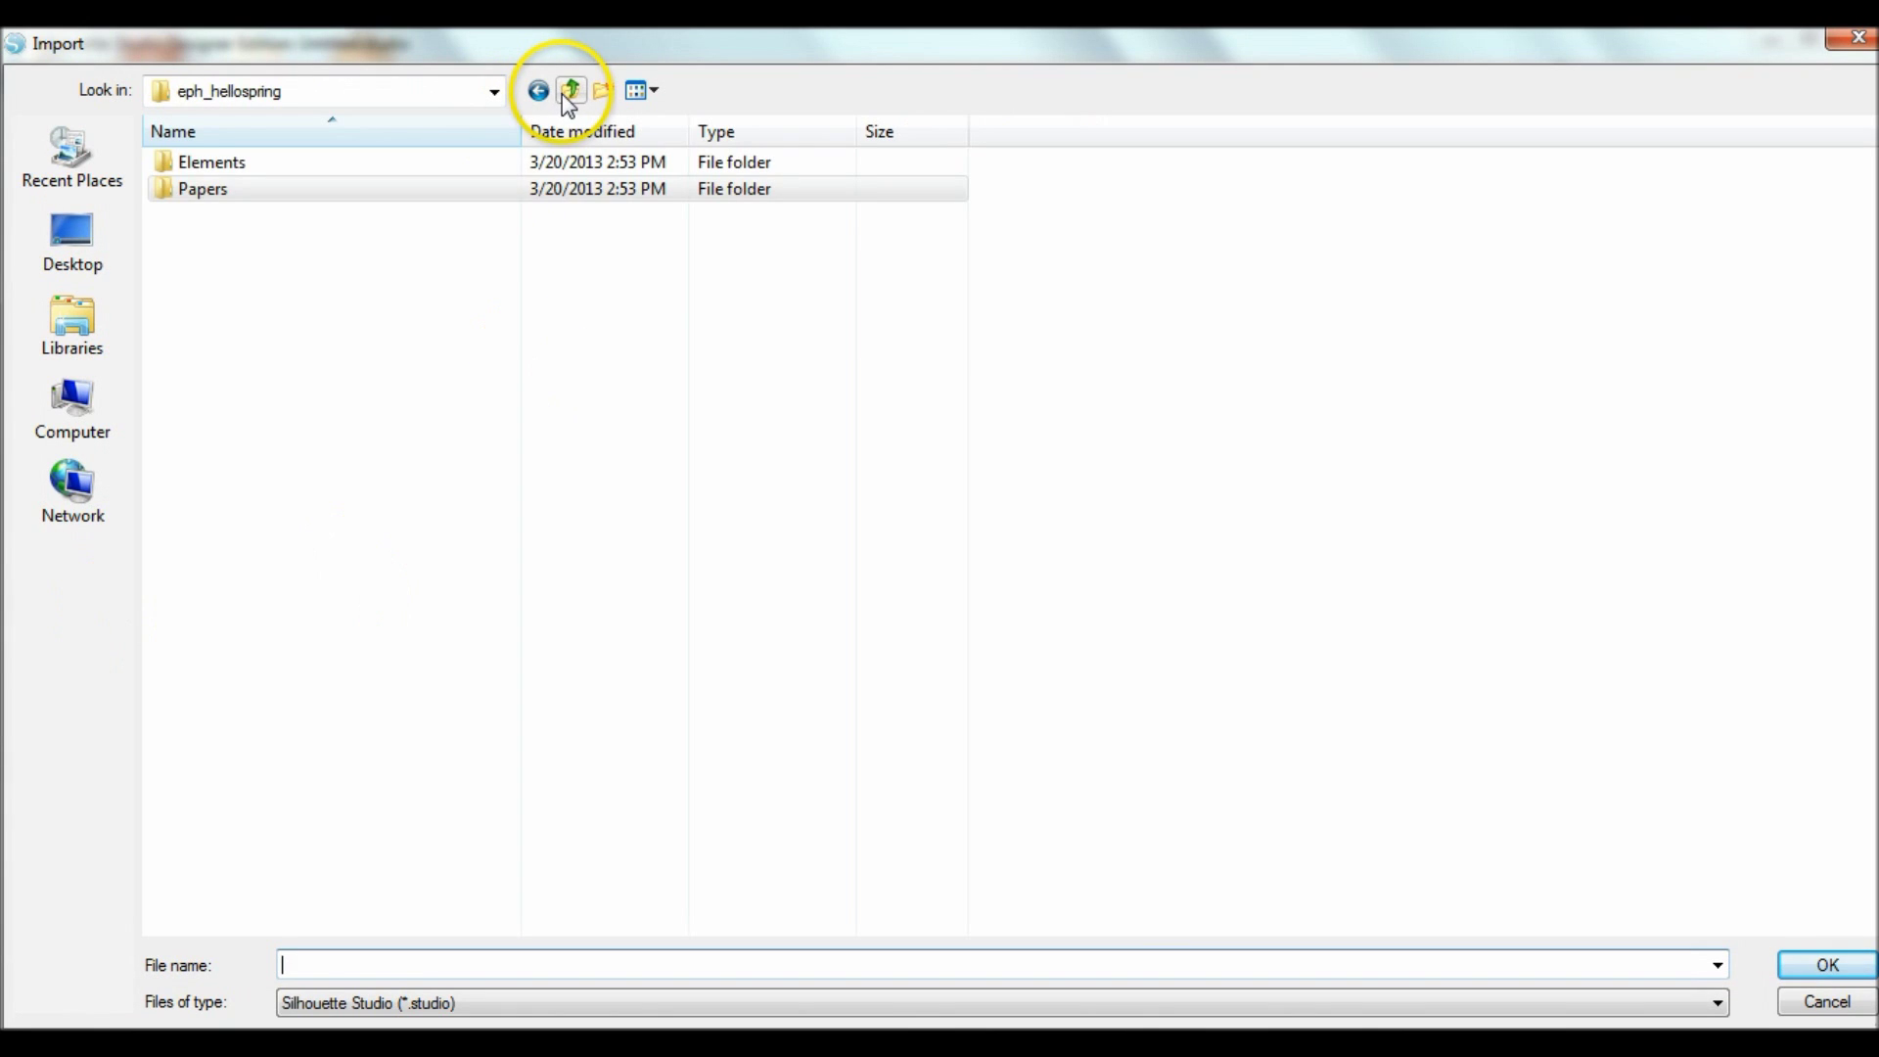
double_click(213, 165)
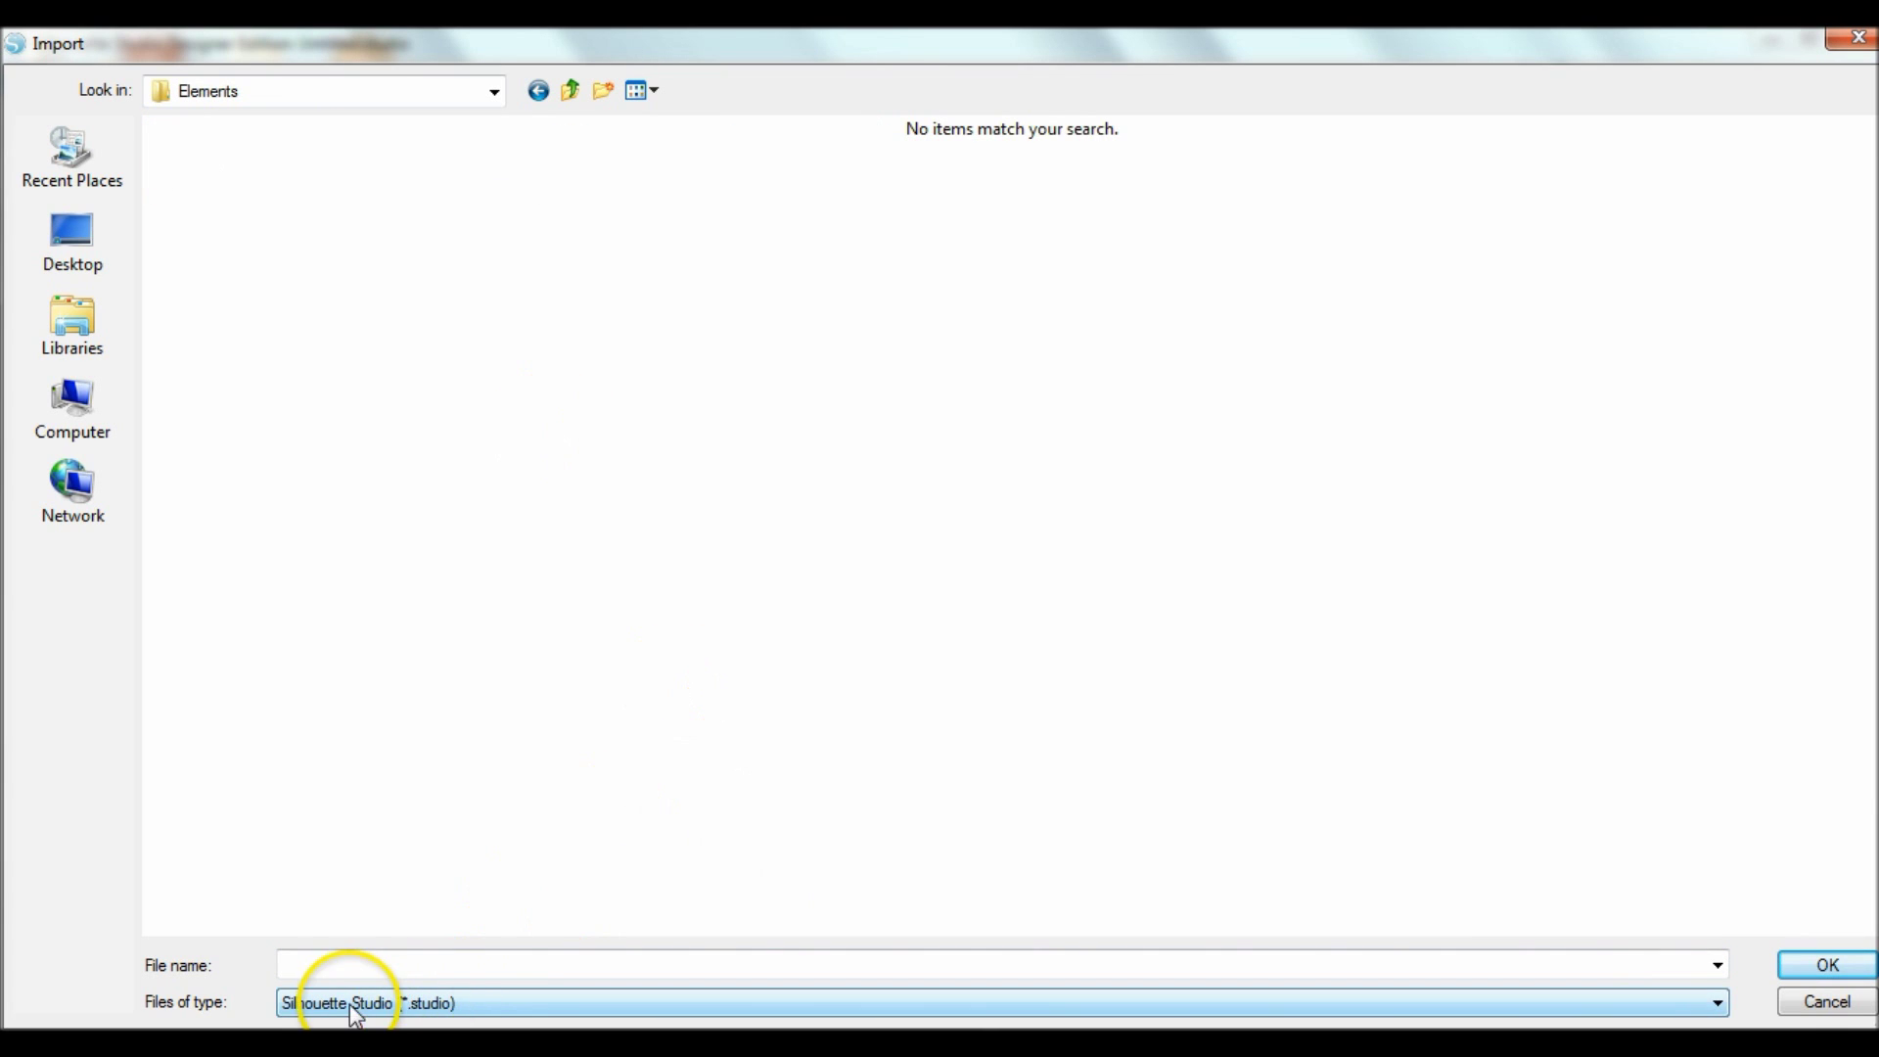
left_click(461, 1003)
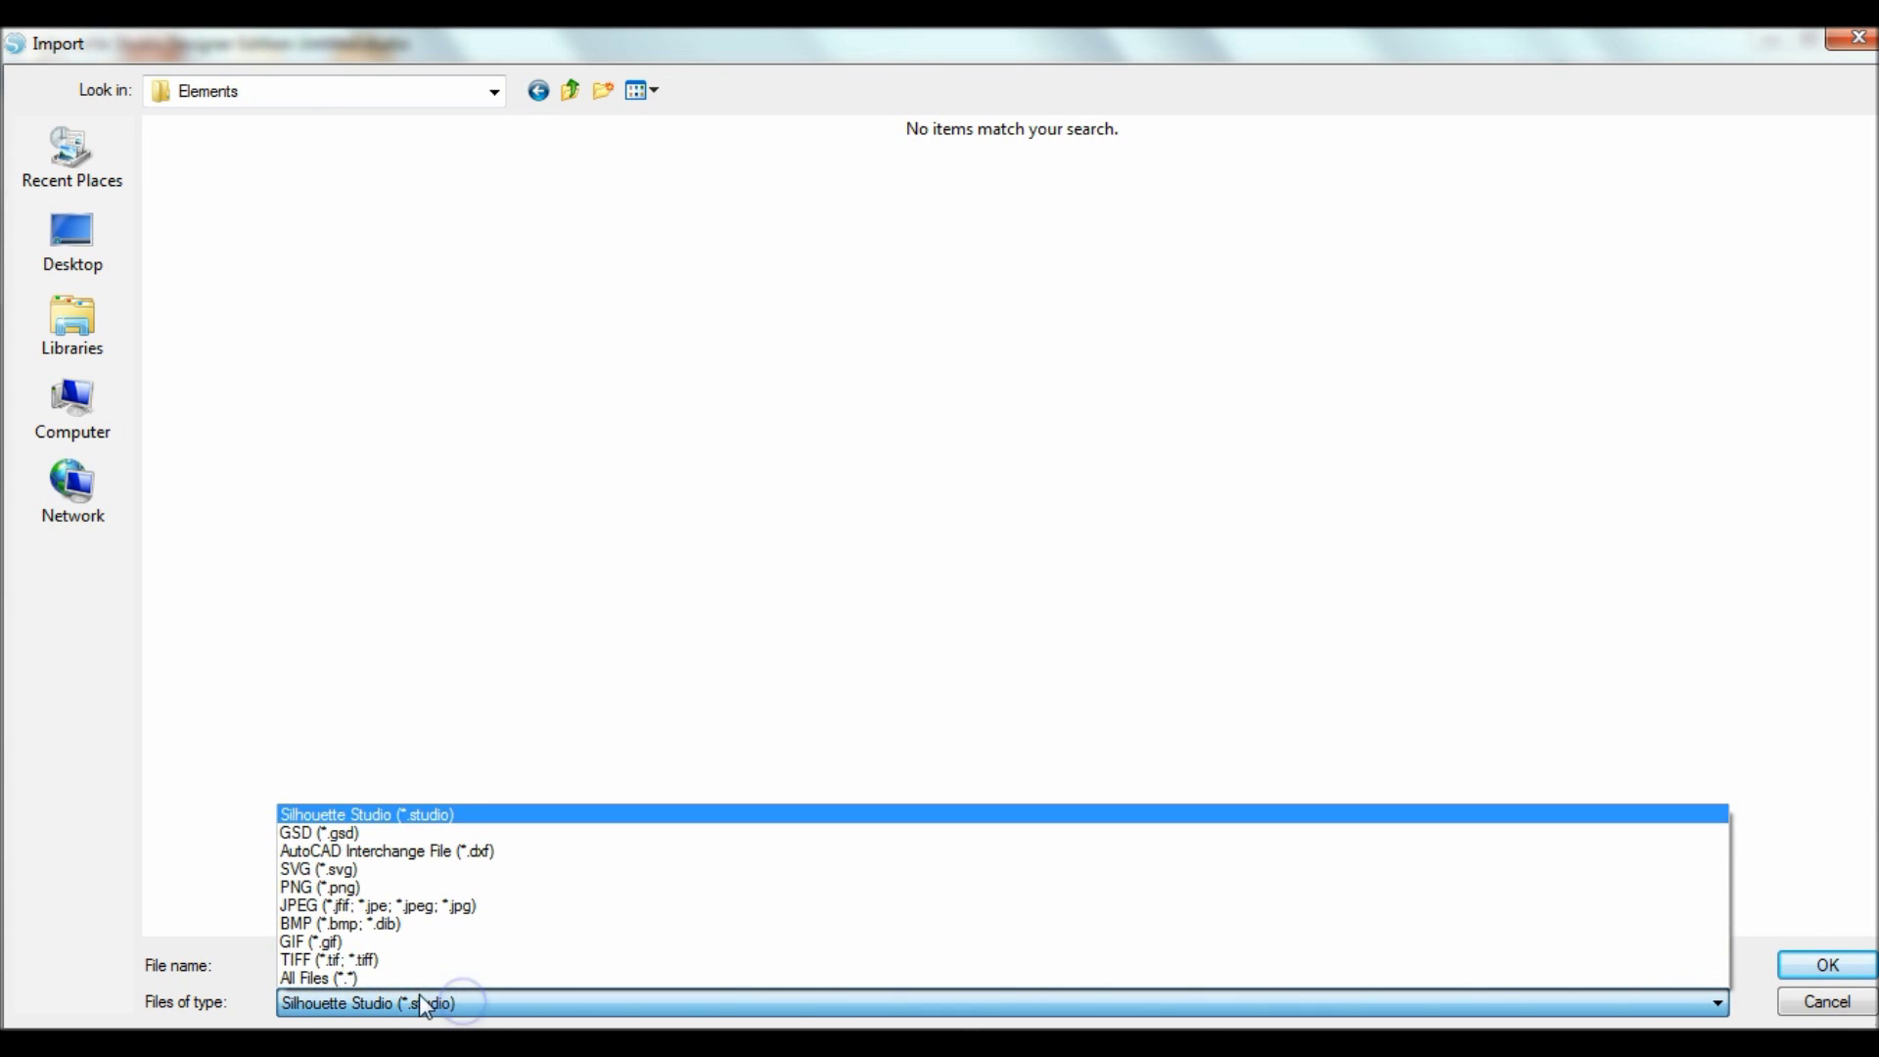
left_click(354, 978)
left_click(920, 825)
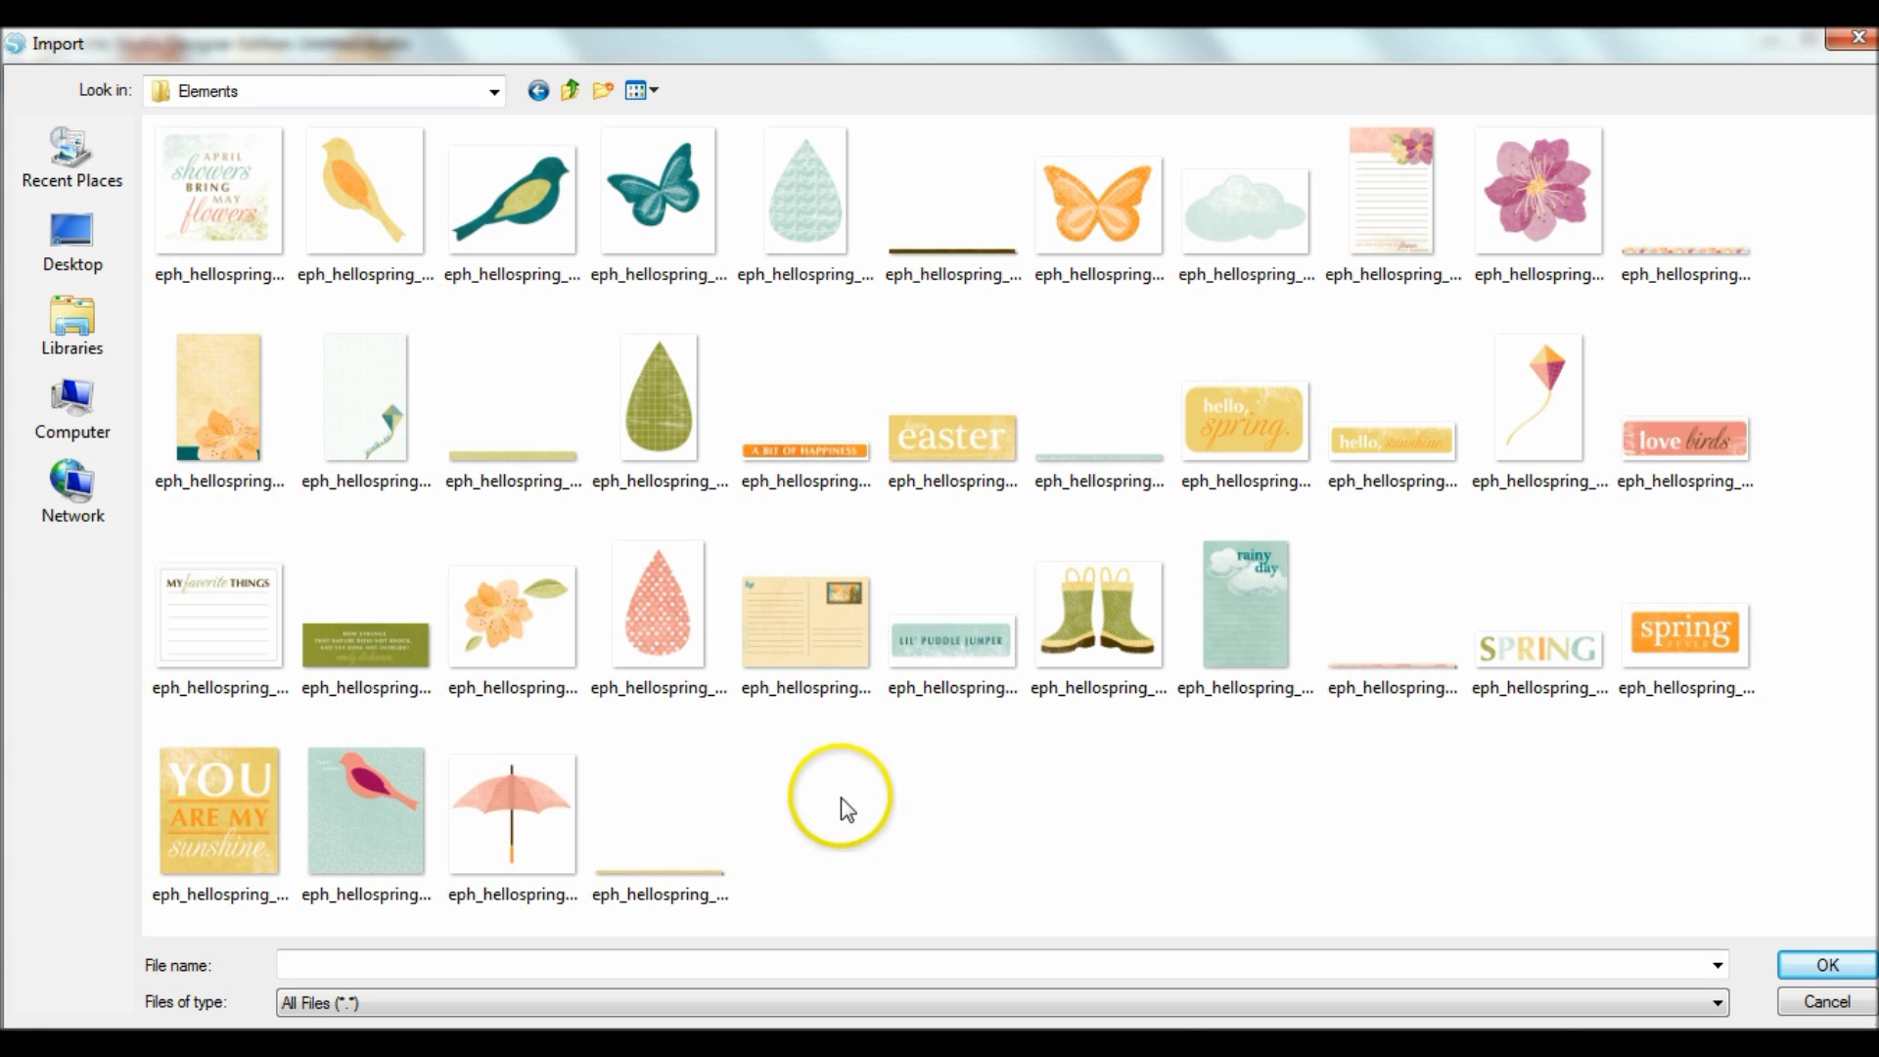
- Import the eph_hellospring_aprilshowers element with the keyword Spring and the artist Echo Park
double_click(239, 257)
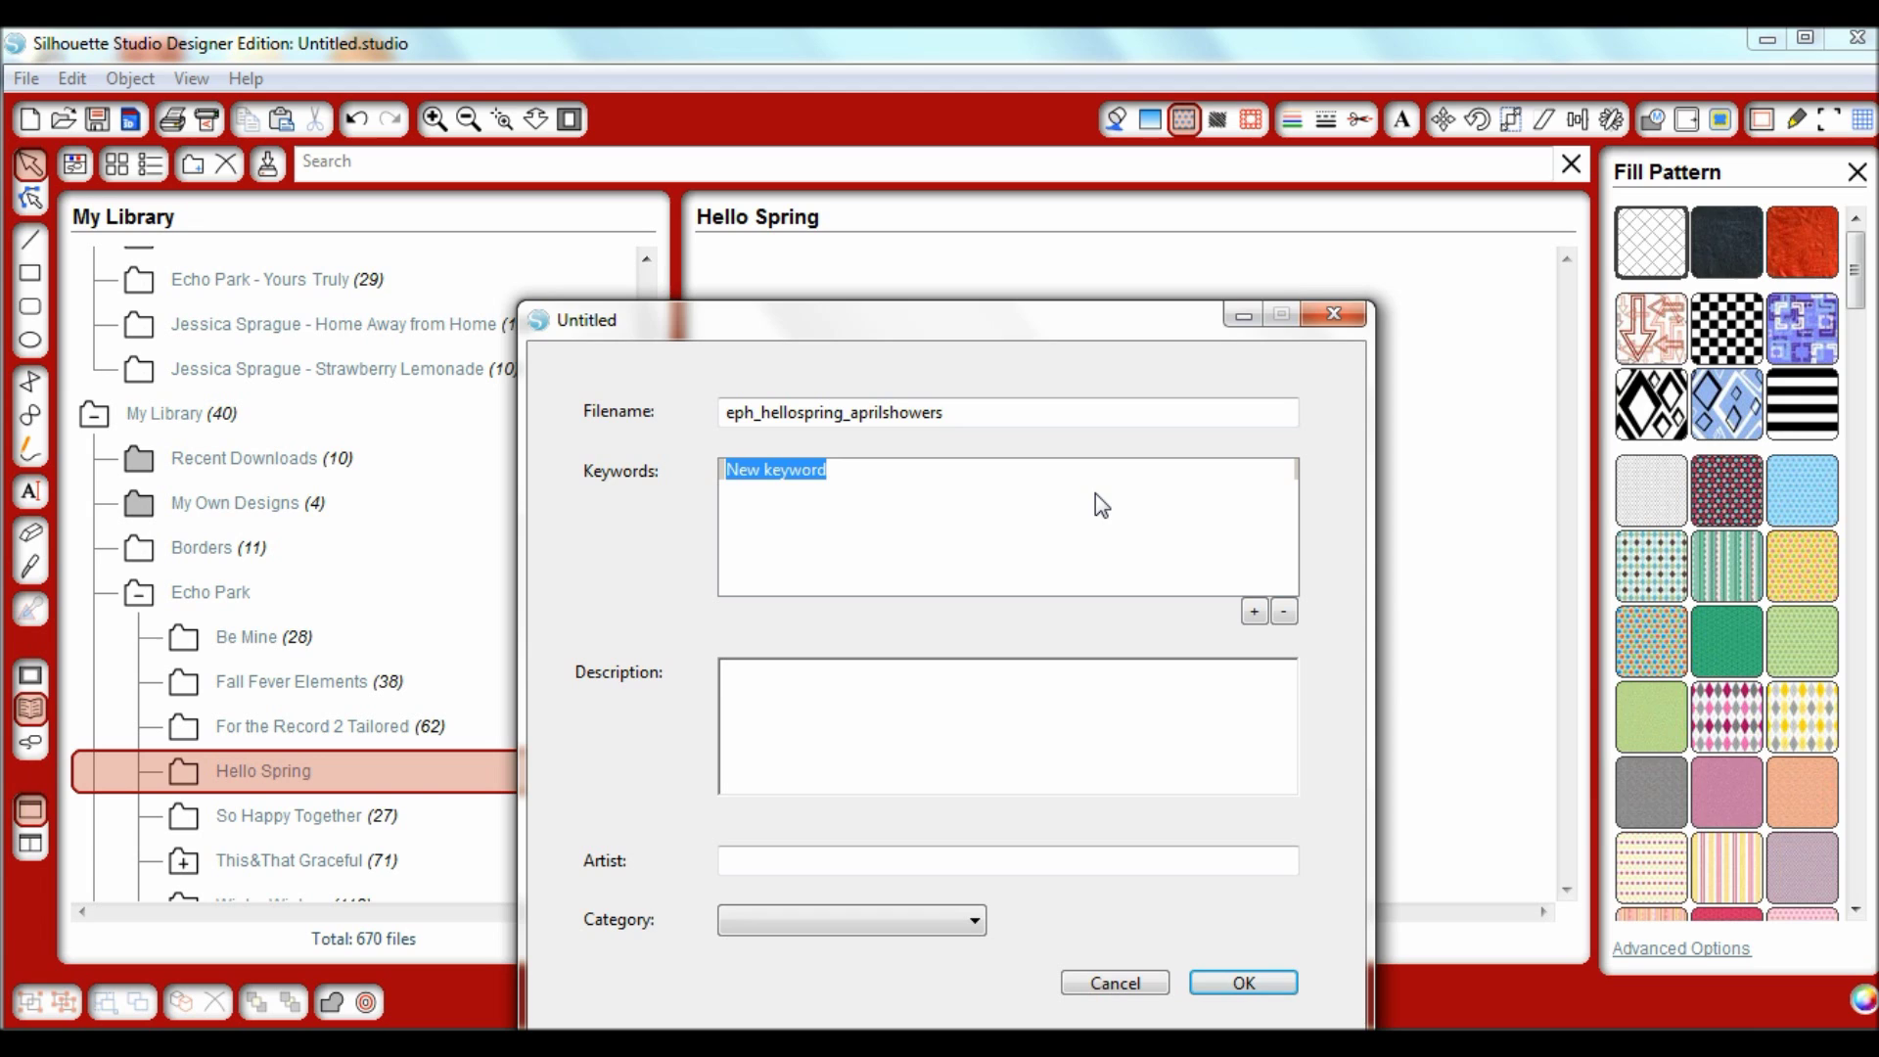
type("Spring")
left_click(808, 862)
type("Echo Park")
left_click(1243, 983)
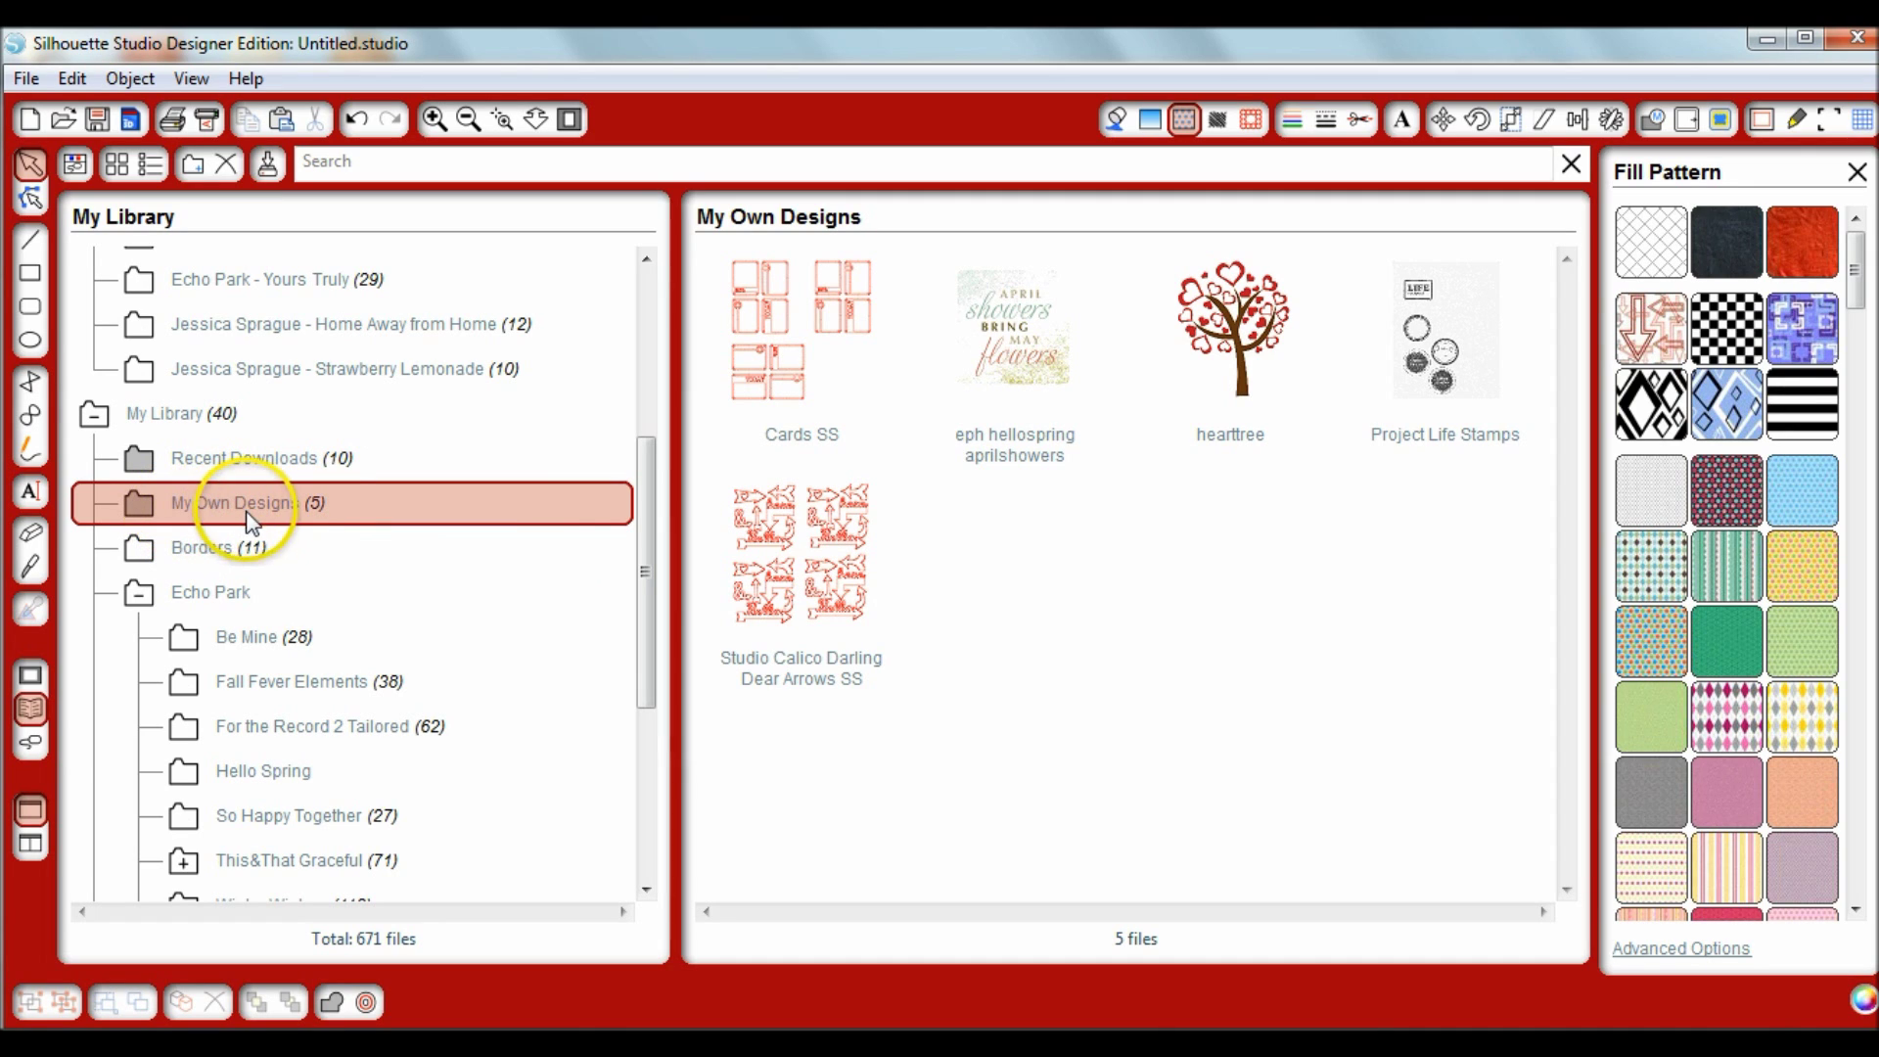
- Move eph hellospring aprilshowers from My Own Designs into the Hello Spring folder and view that folder
left_click(1010, 350)
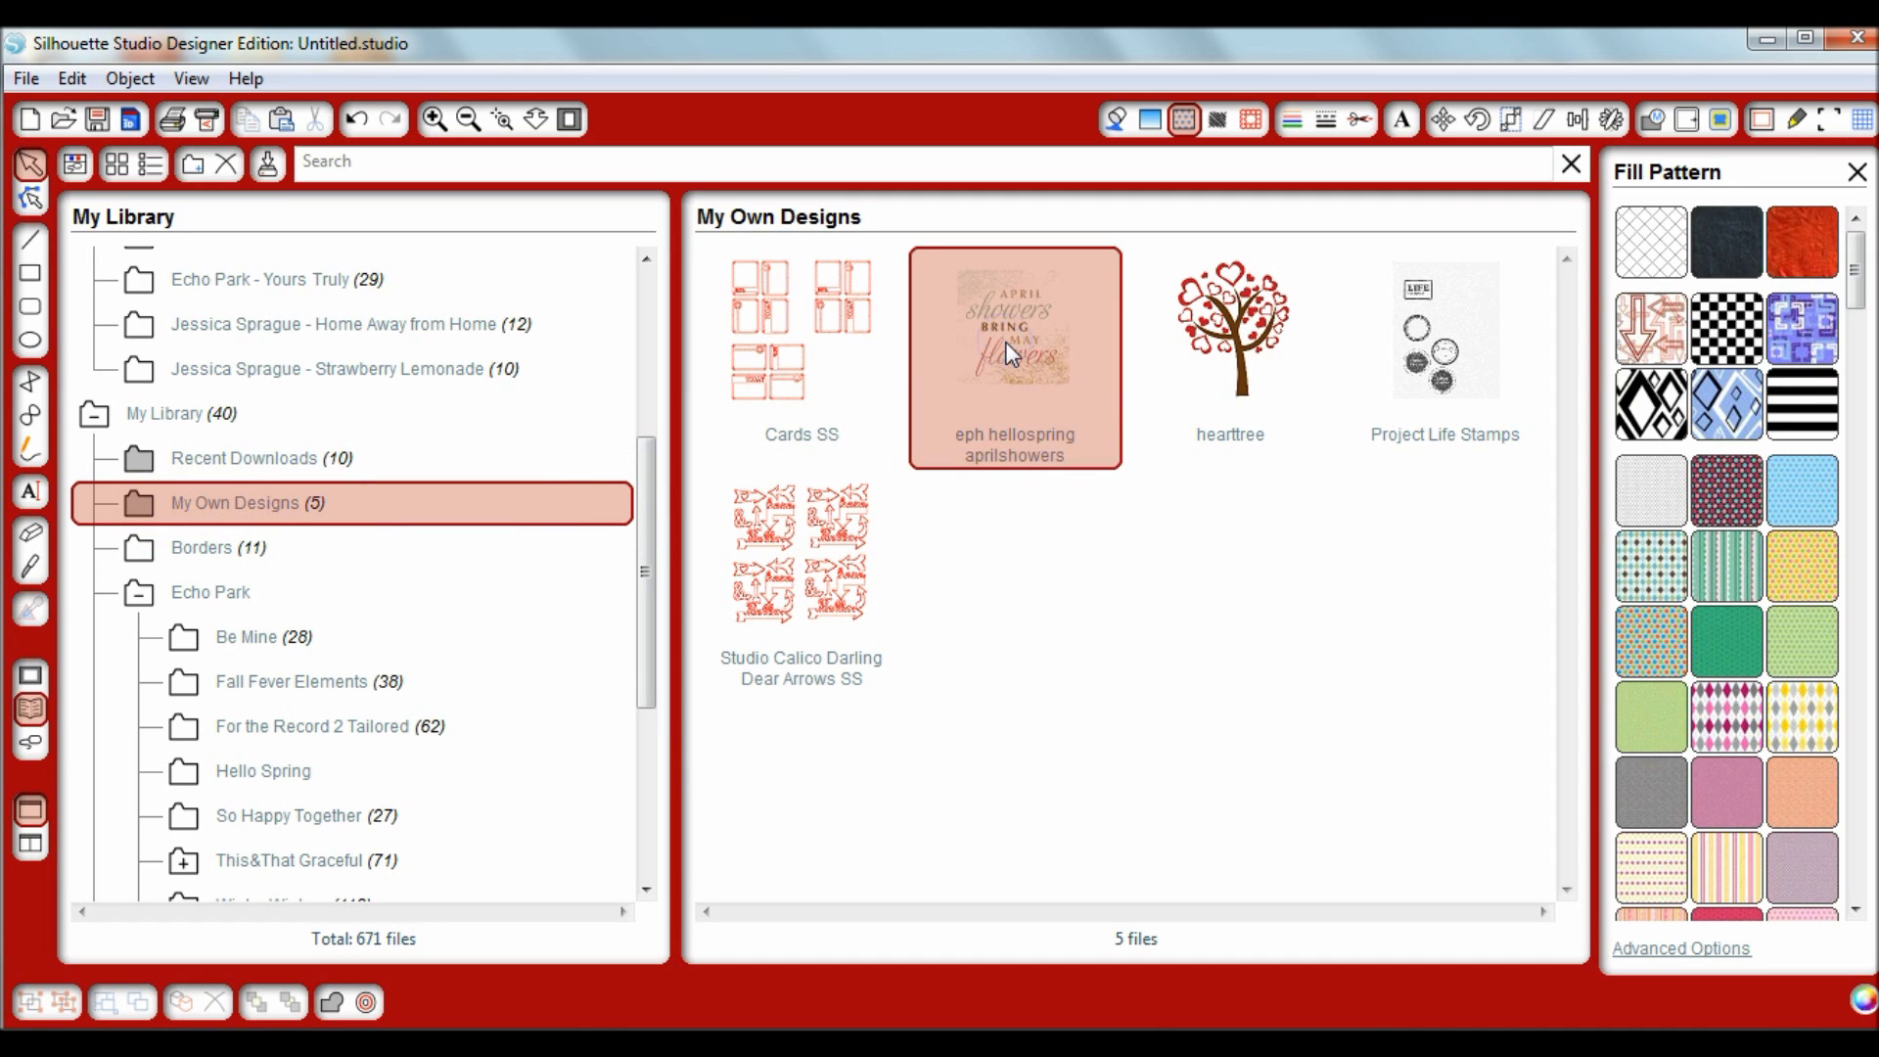
left_click_drag(1020, 327, 291, 771)
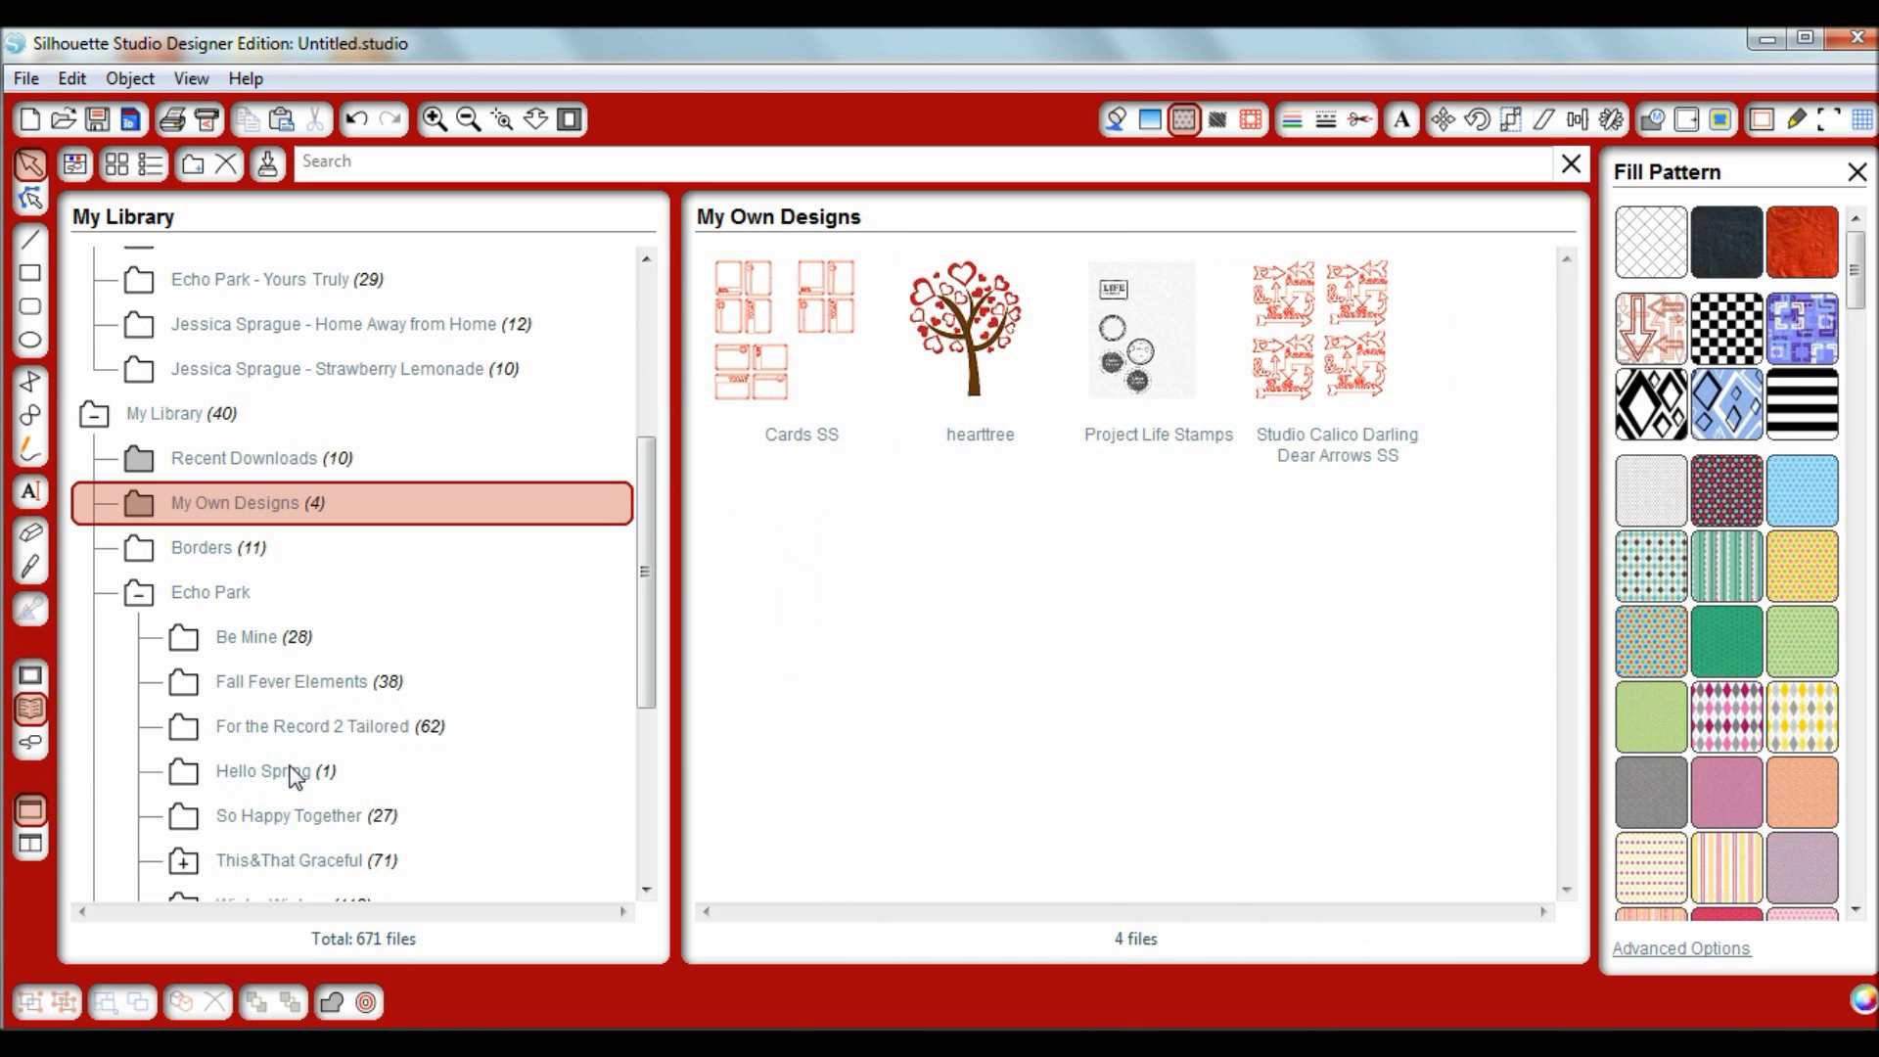
left_click(292, 773)
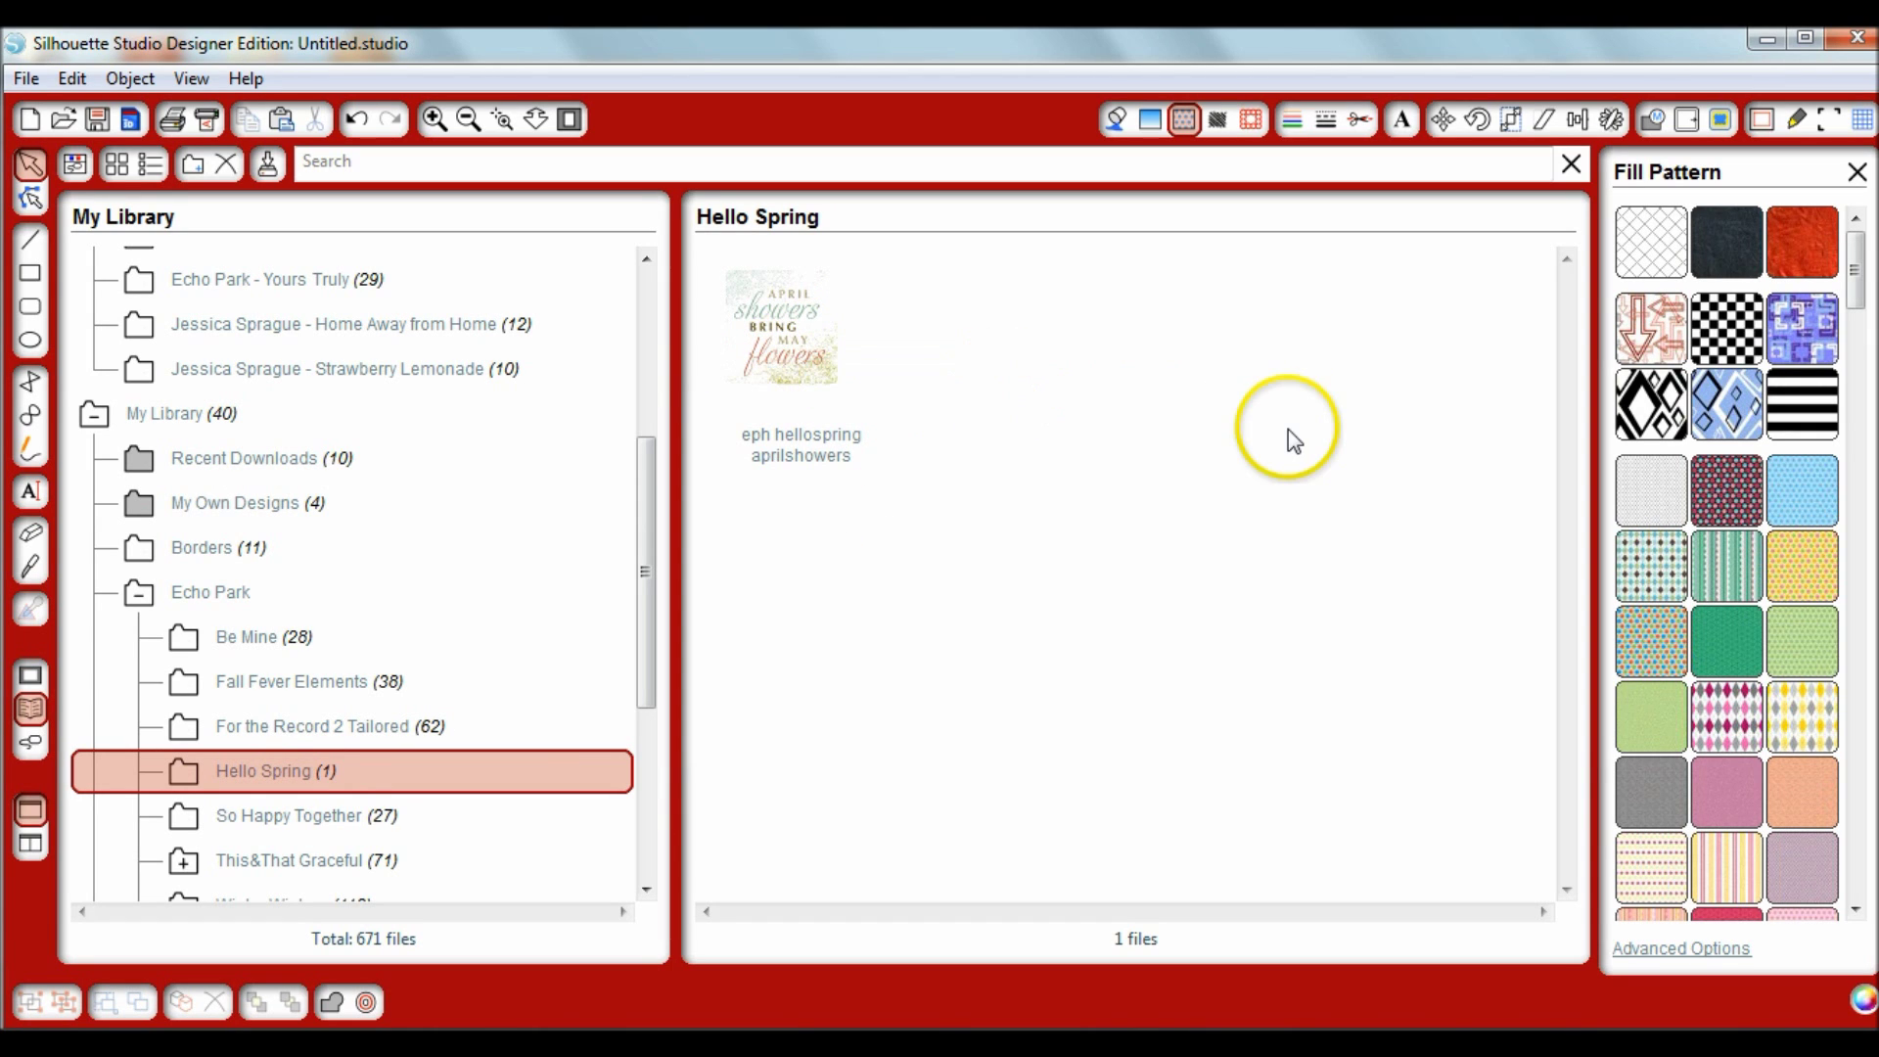
- Import the eph_hellospring_bird element with the keywords Bird and Spring, place it in the Hello Spring folder and view that folder
left_click(28, 81)
left_click(171, 607)
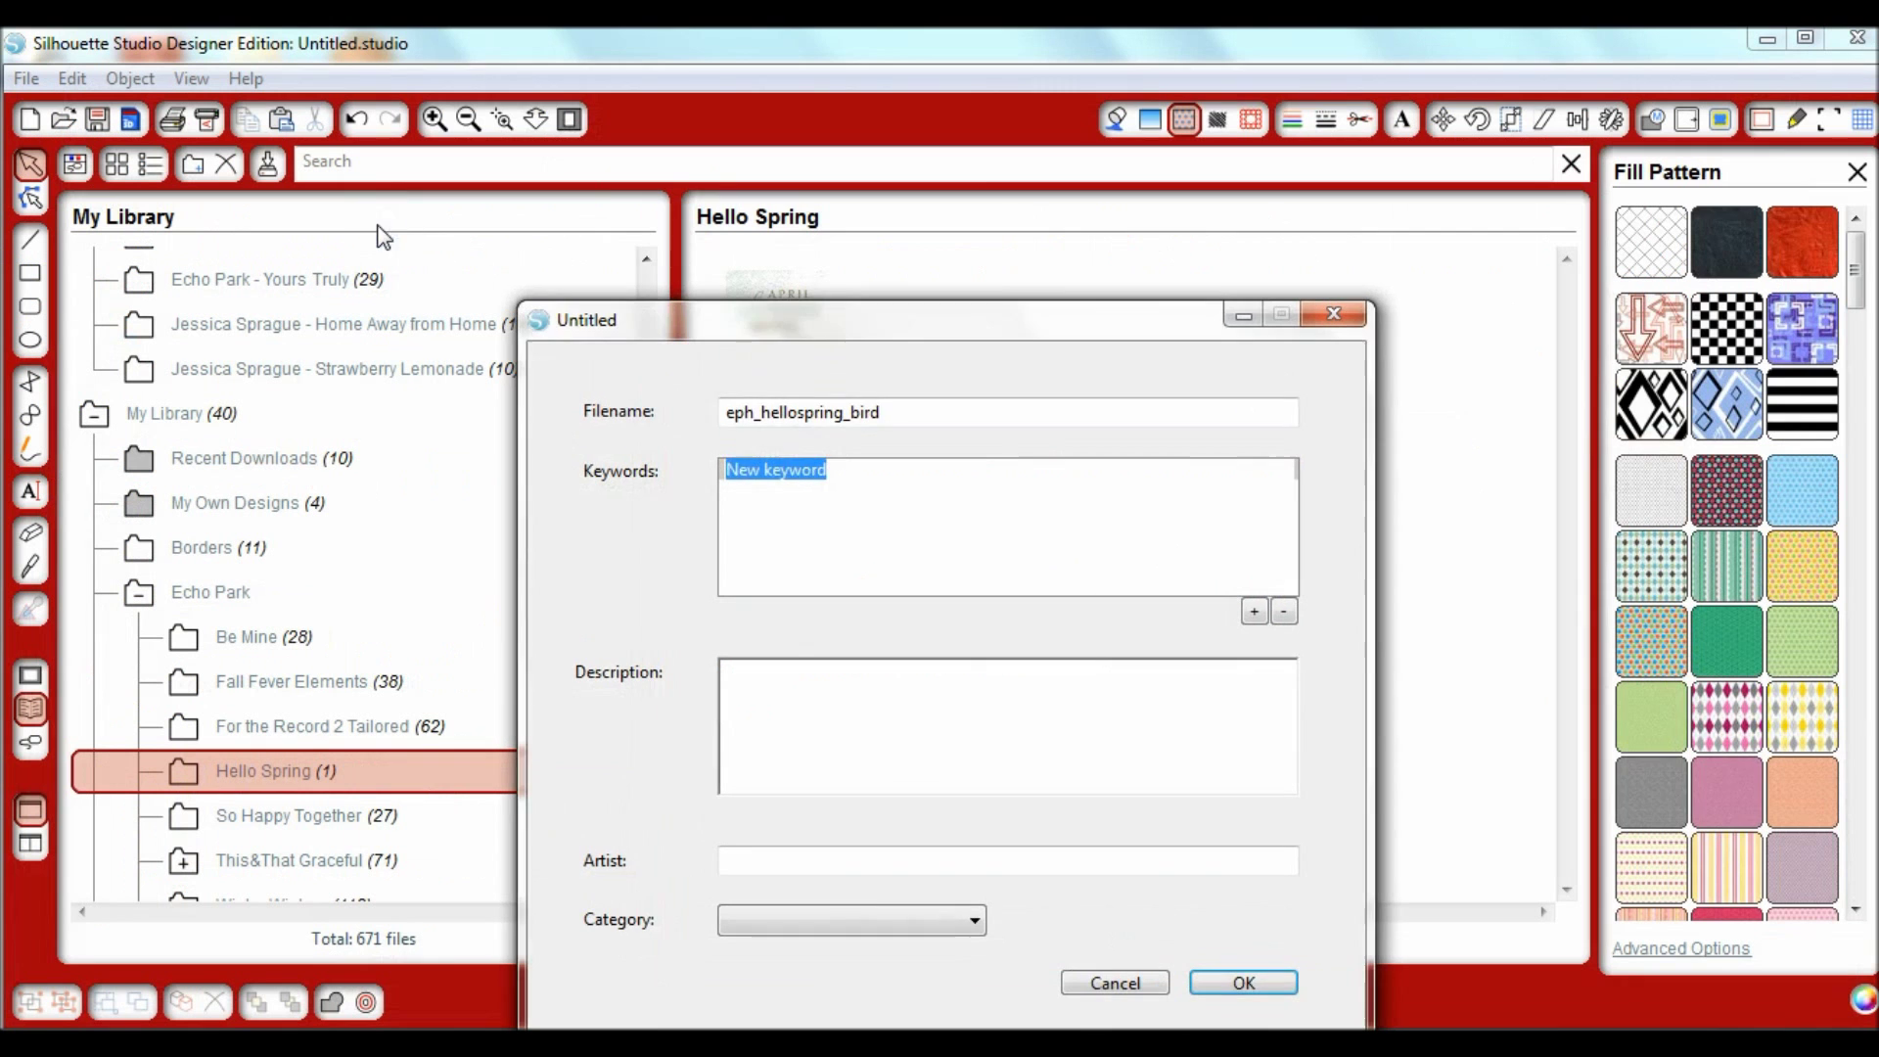
type("Bird")
left_click(1255, 612)
type("Spring")
left_click(998, 869)
key("Return")
left_click(313, 773)
- Import the eph_hellospring_bird2 element with the keywords Bird, Blue and Spring and the artist Echo Park
left_click(27, 78)
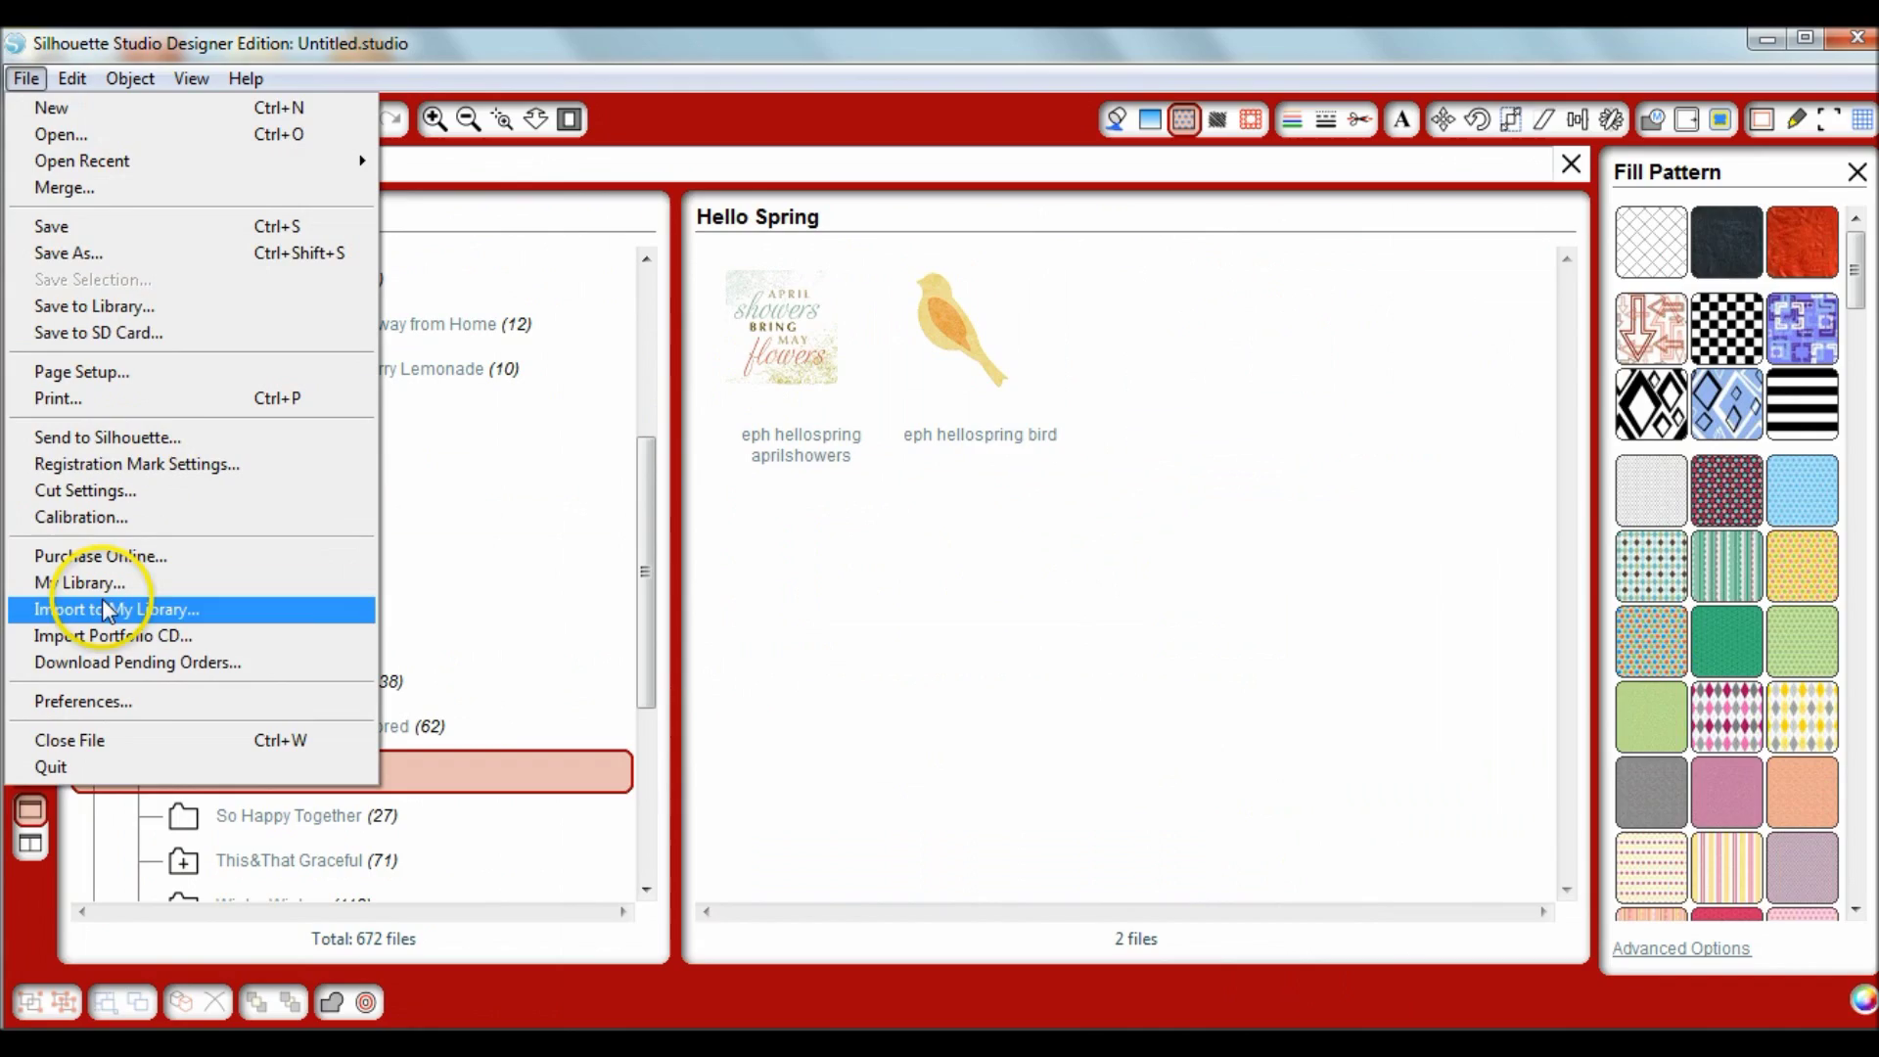
left_click(172, 607)
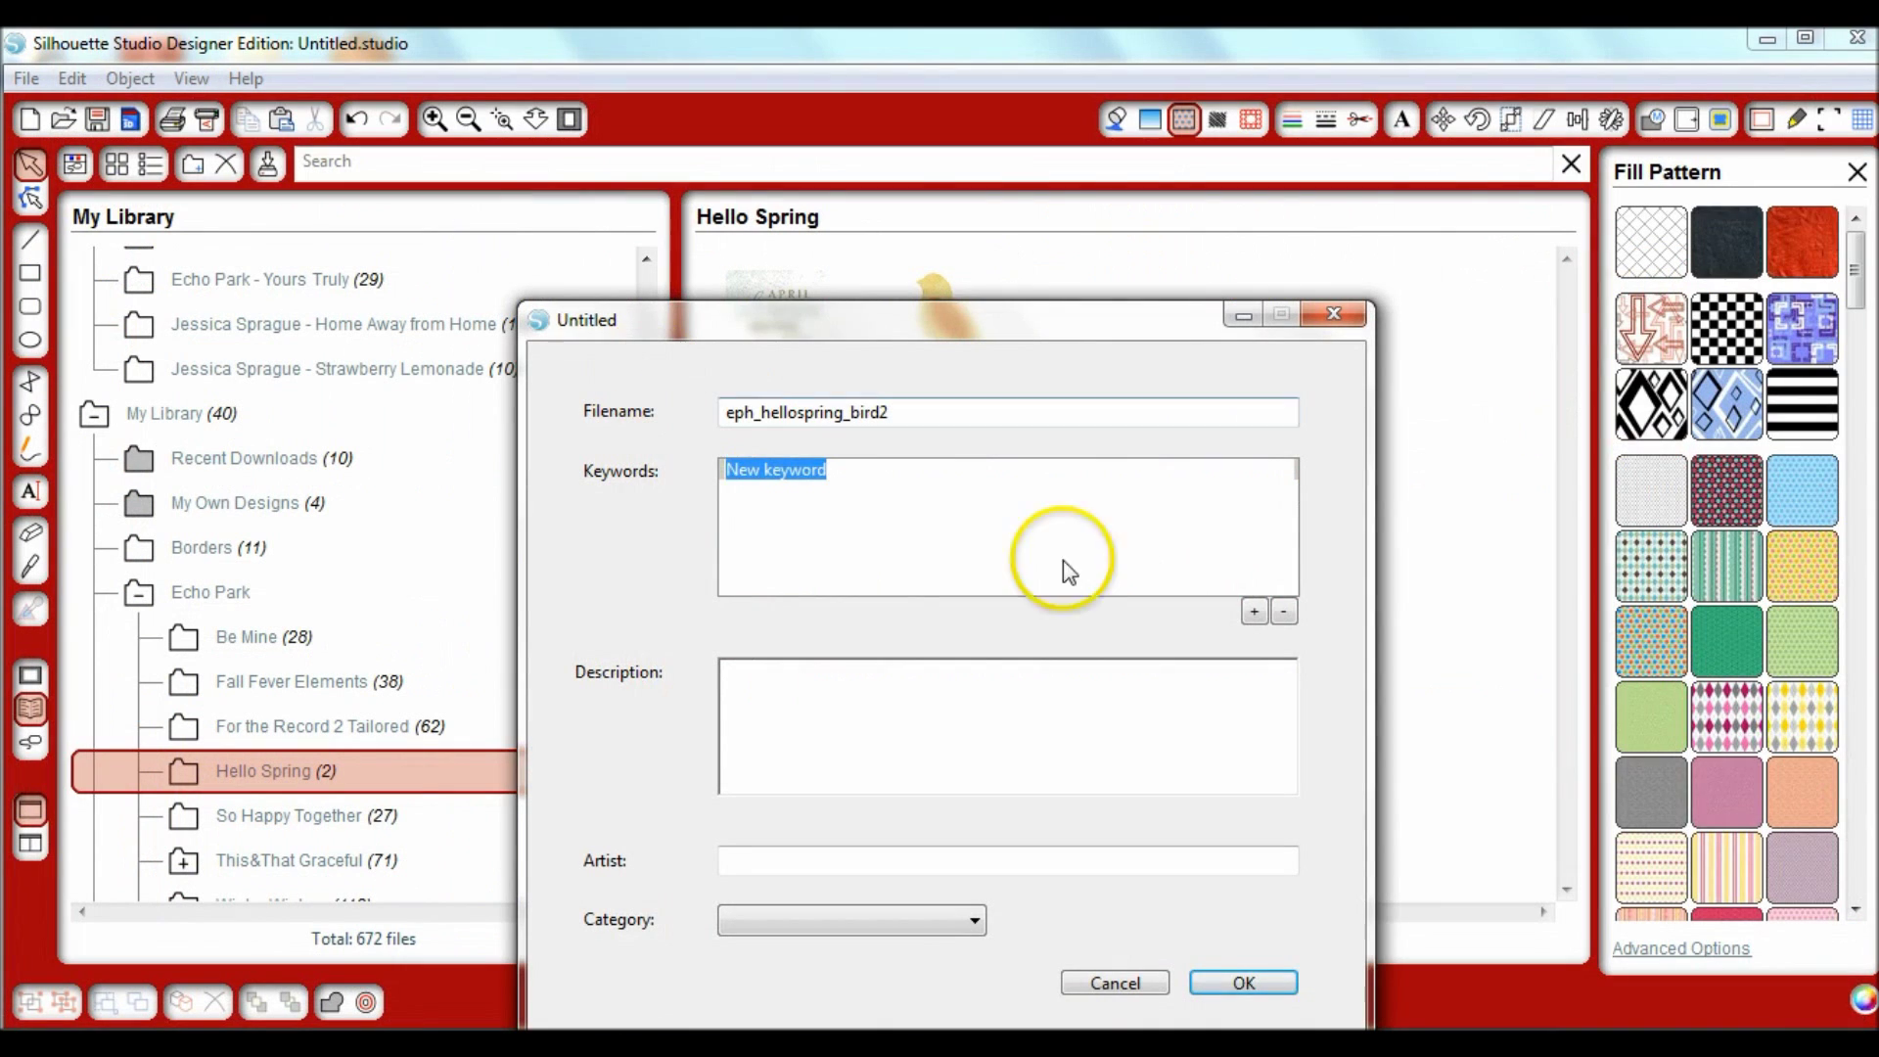
type("Bird")
left_click(1255, 611)
type("Blue")
left_click(1255, 612)
type("Spring")
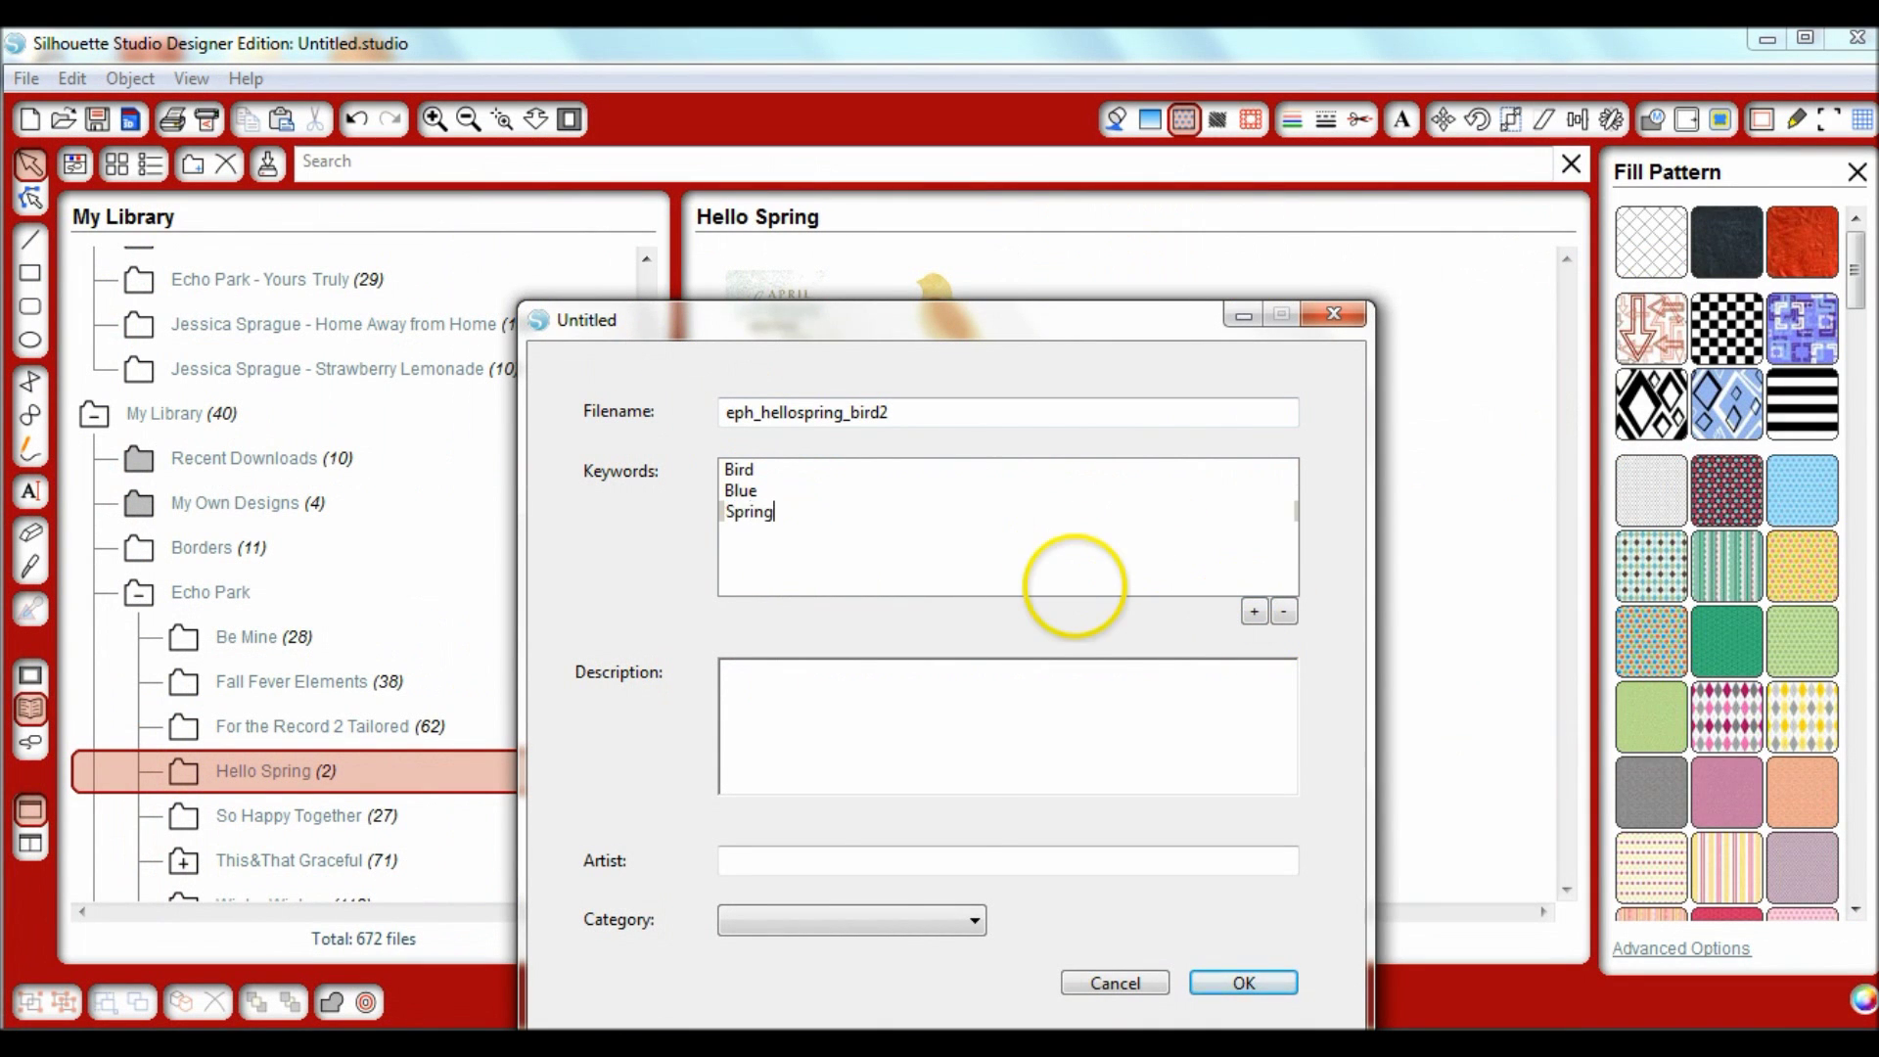
left_click(868, 861)
type("Echo Park")
left_click(869, 920)
- Move eph hellospring bird2 from My Own Designs into the Hello Spring folder and view that folder
left_click(1045, 331)
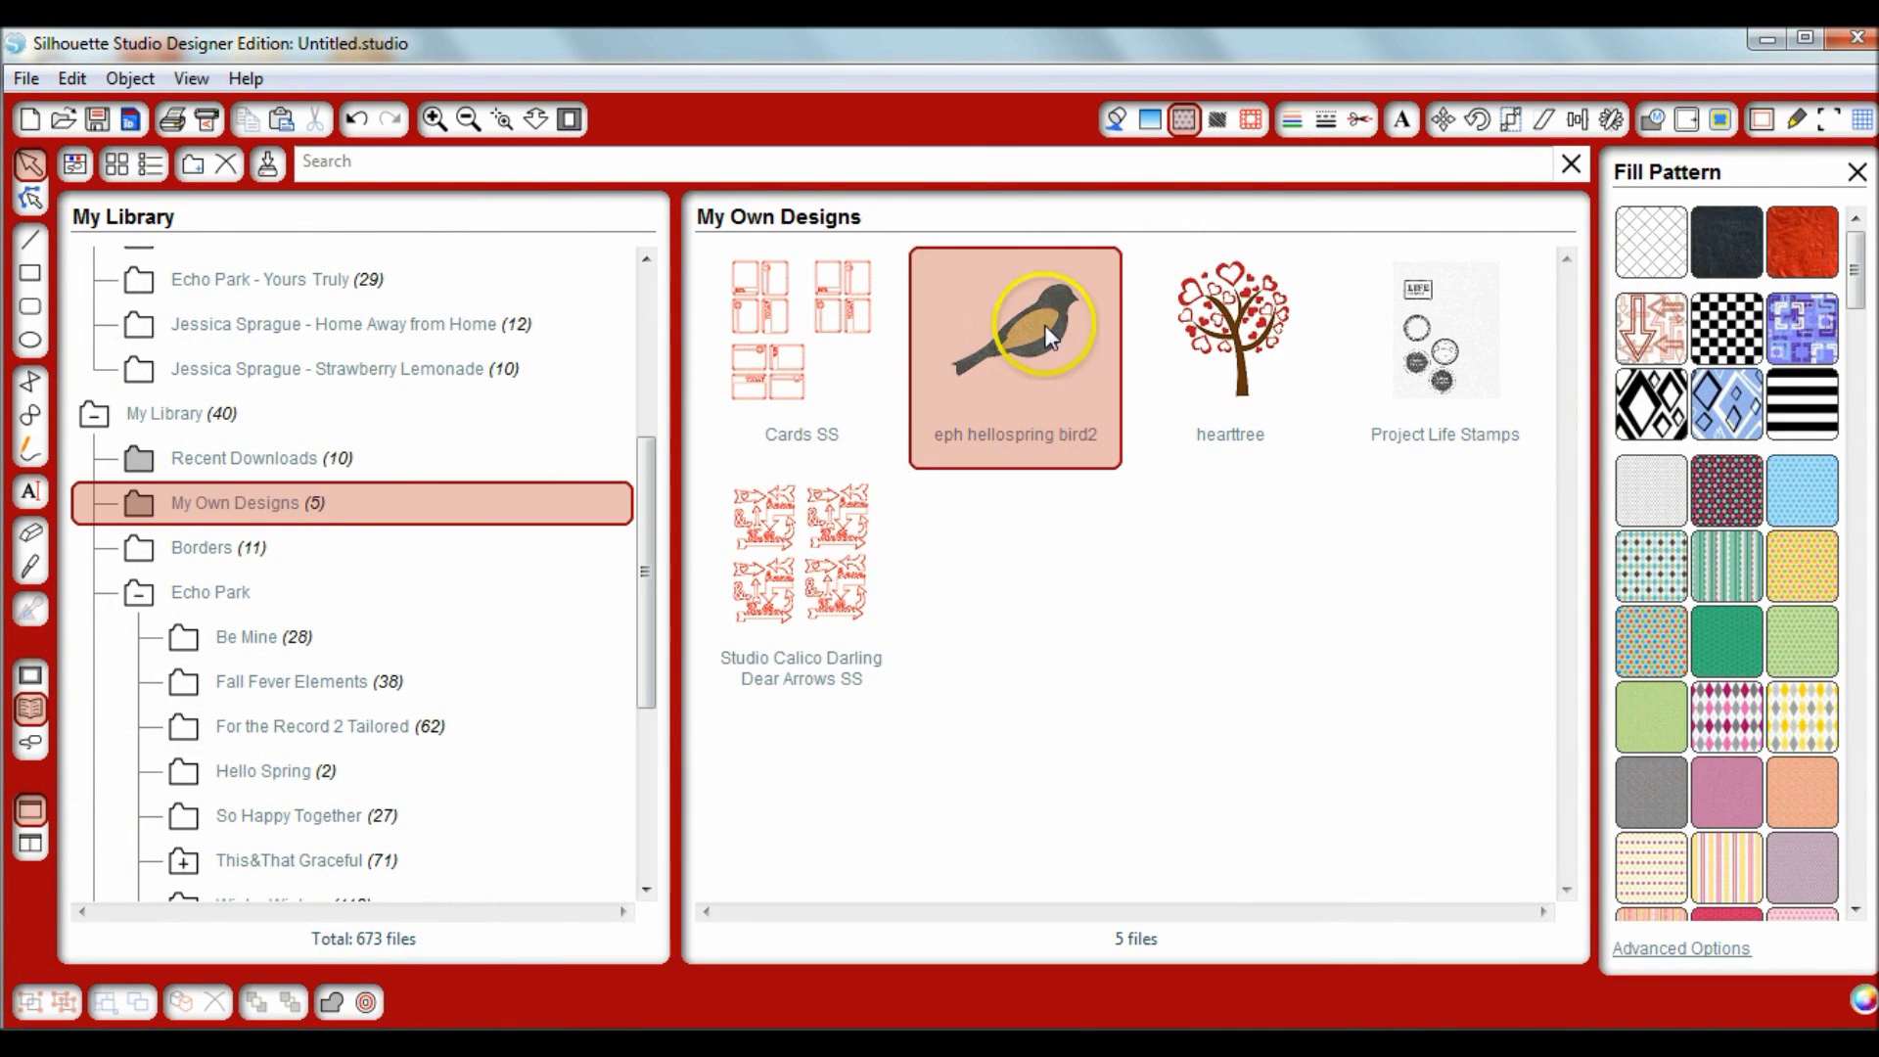
left_click_drag(1048, 336, 336, 767)
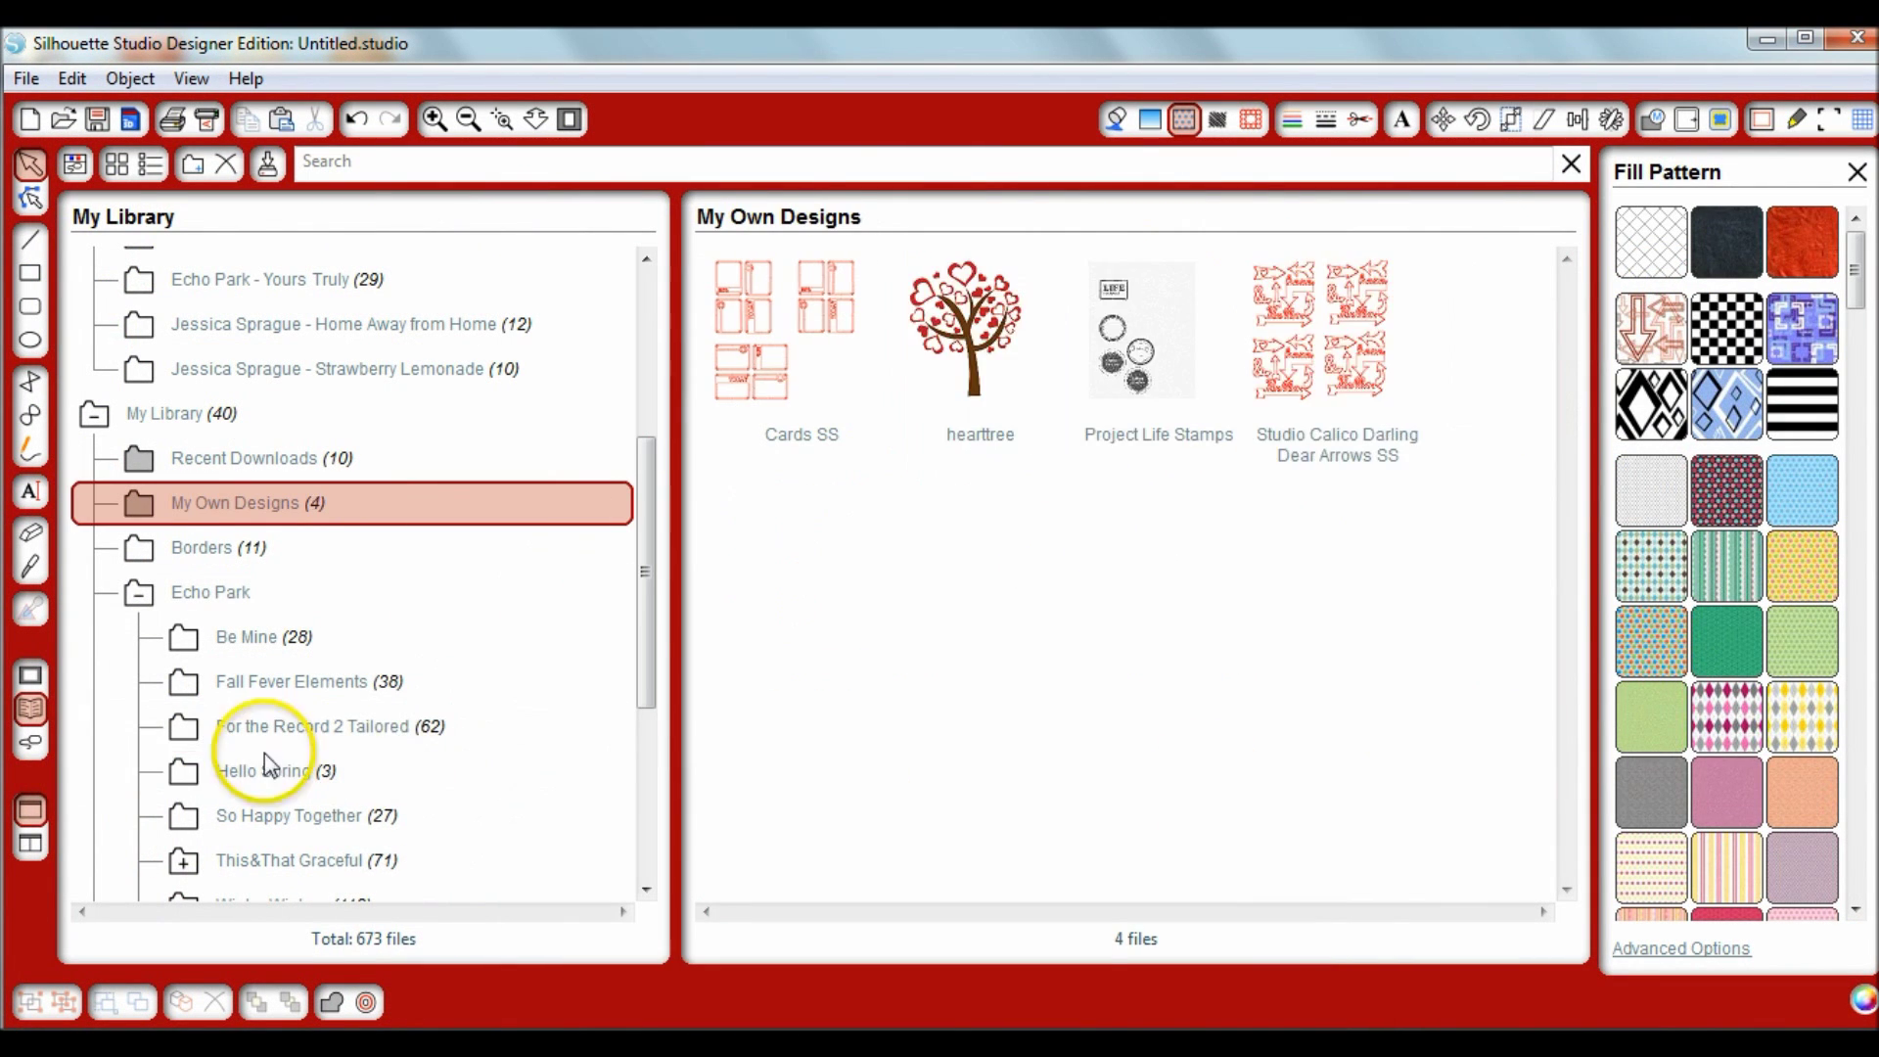
left_click(274, 770)
- Import the eph_hellospring_bluebutterfly element with the keywords Blue, Butterfly and Spring and the artist Echo Park
left_click(26, 78)
left_click(171, 607)
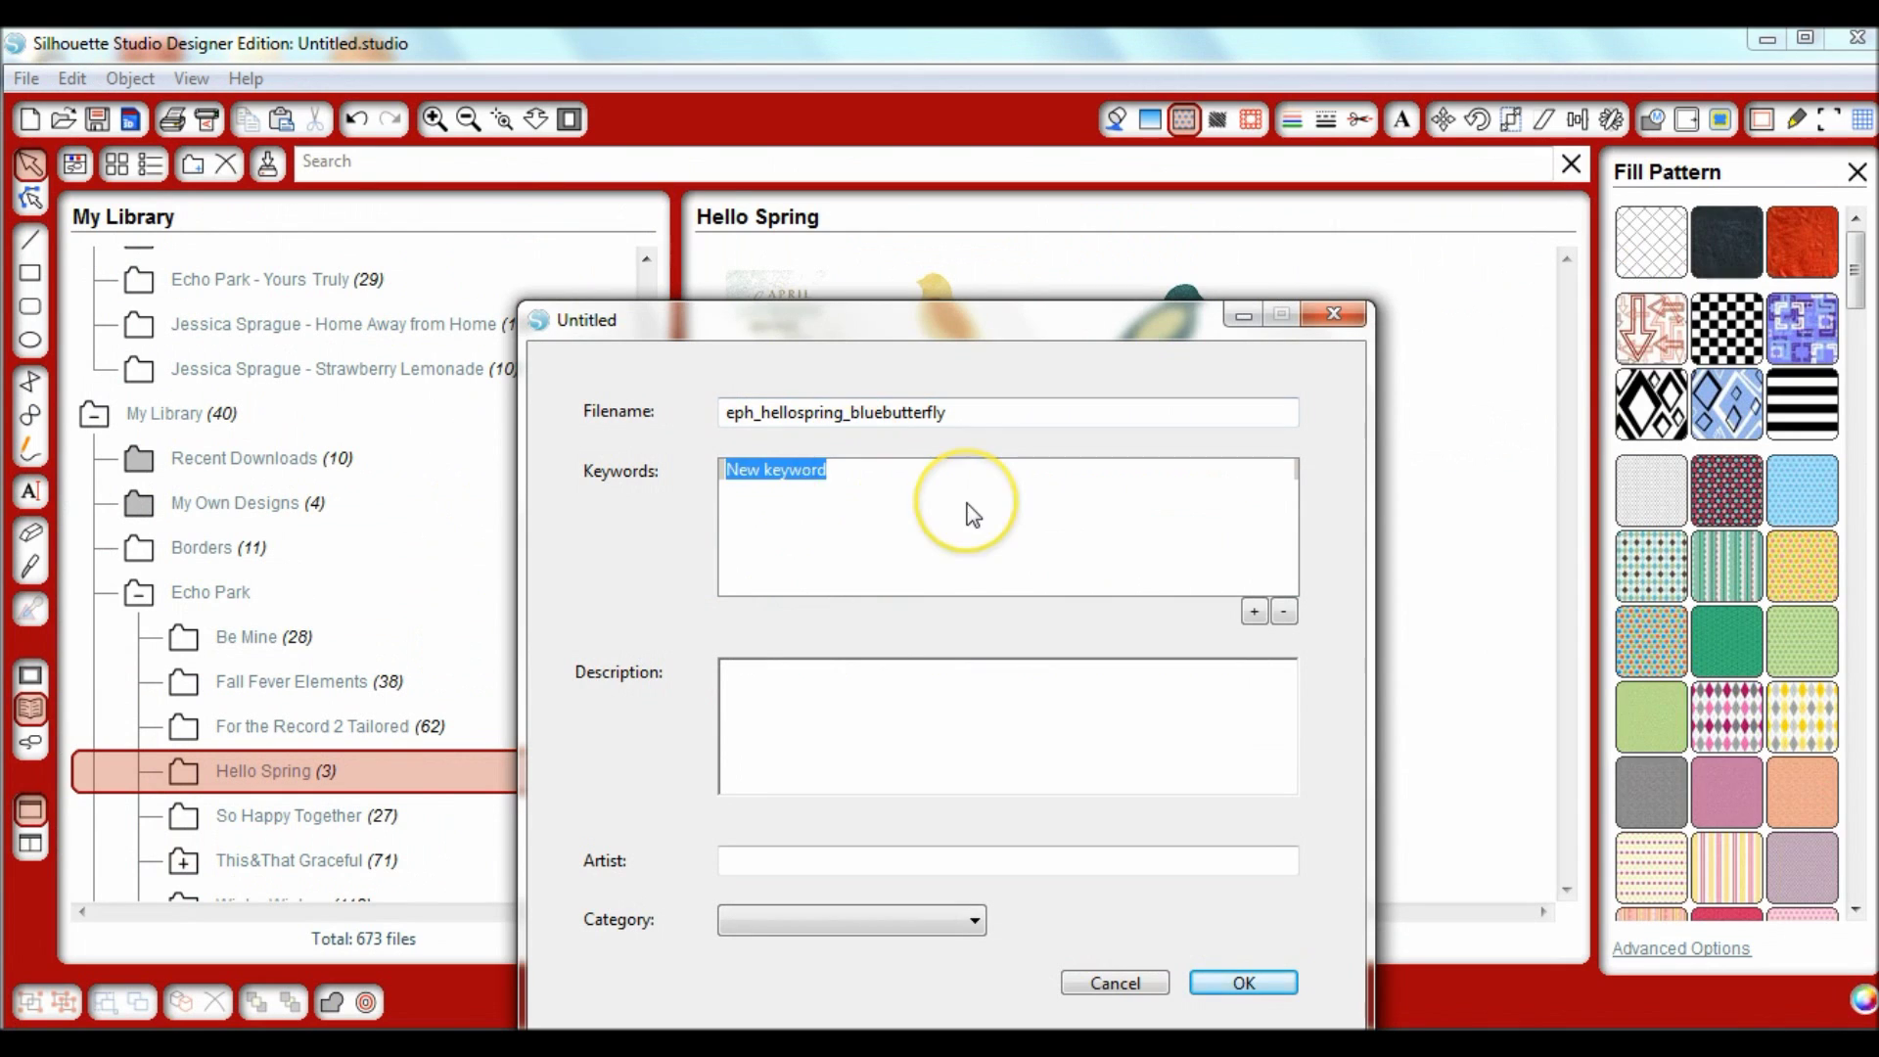
type("Blue")
left_click(1255, 612)
type("Butterfly")
left_click(1255, 612)
type("Spring")
left_click(1174, 861)
type("Echo Park")
- Move eph hellospring bluebutterfly from My Own Designs into the Hello Spring folder and view that folder
left_click(1021, 343)
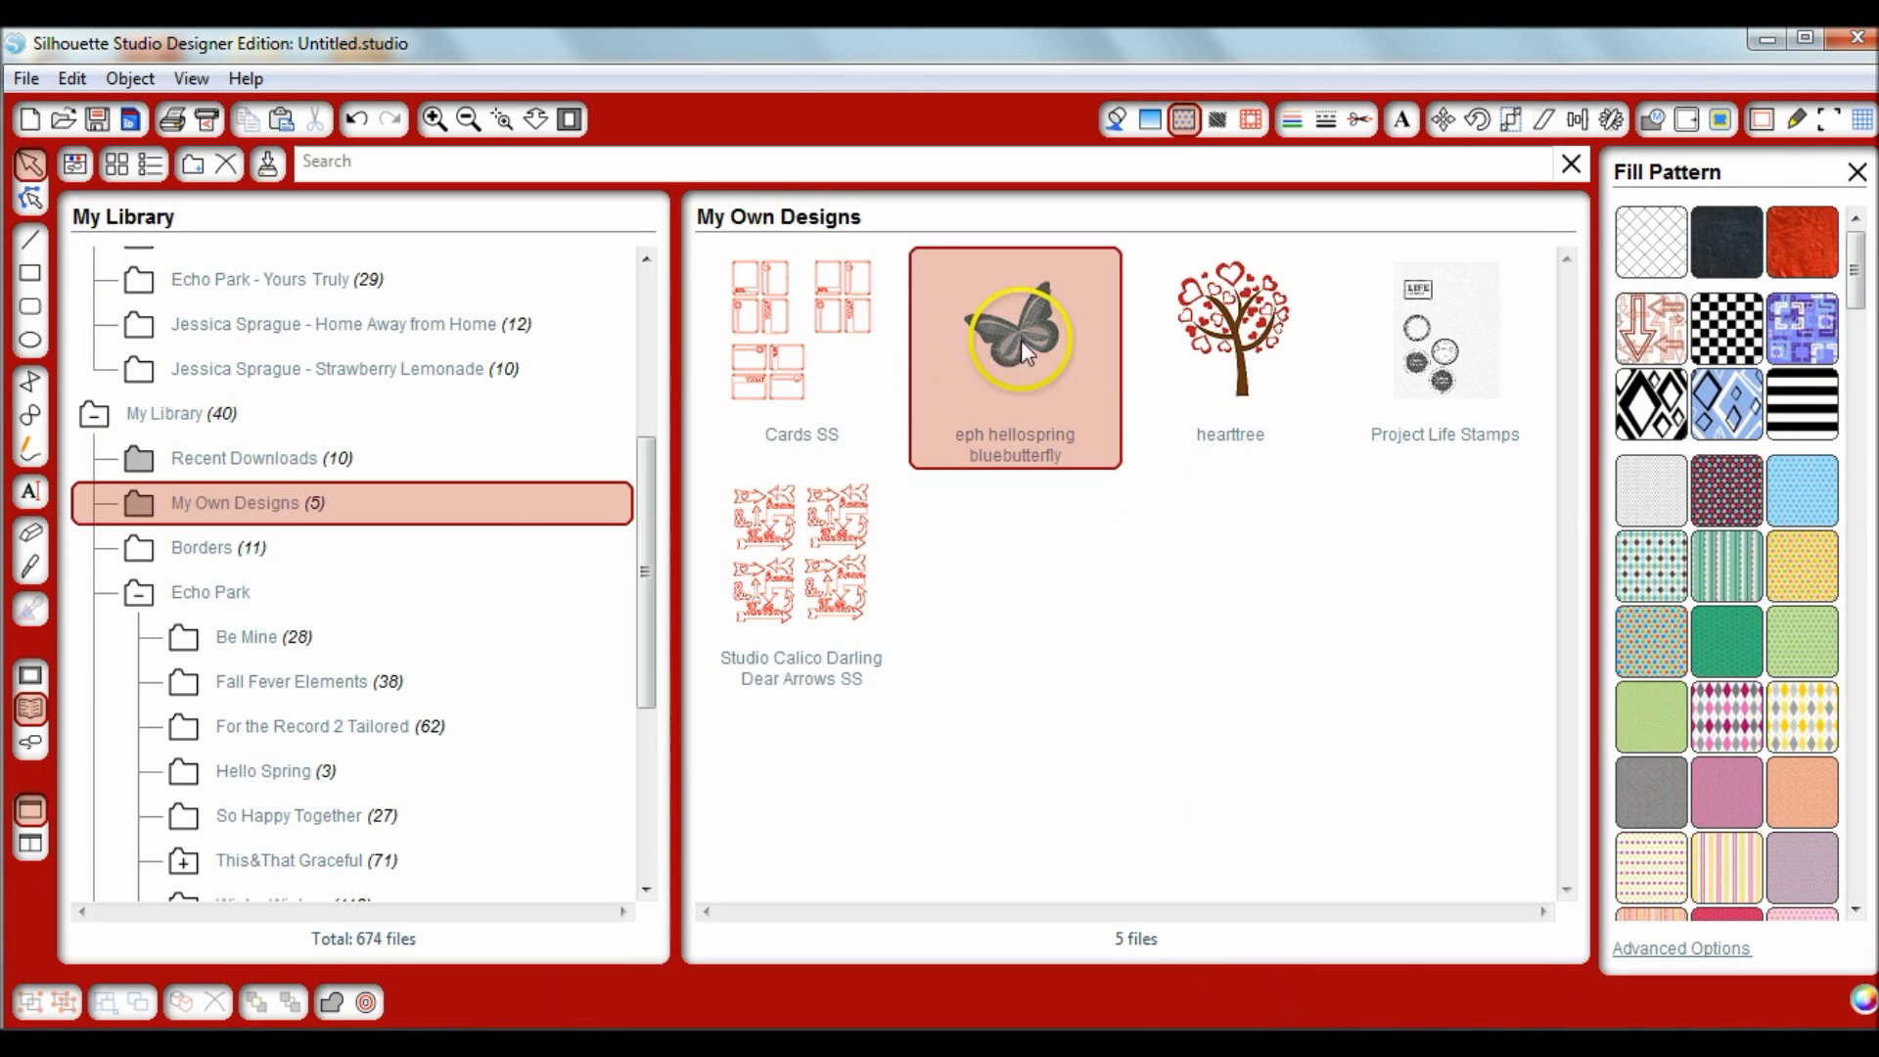
left_click_drag(1021, 343, 261, 775)
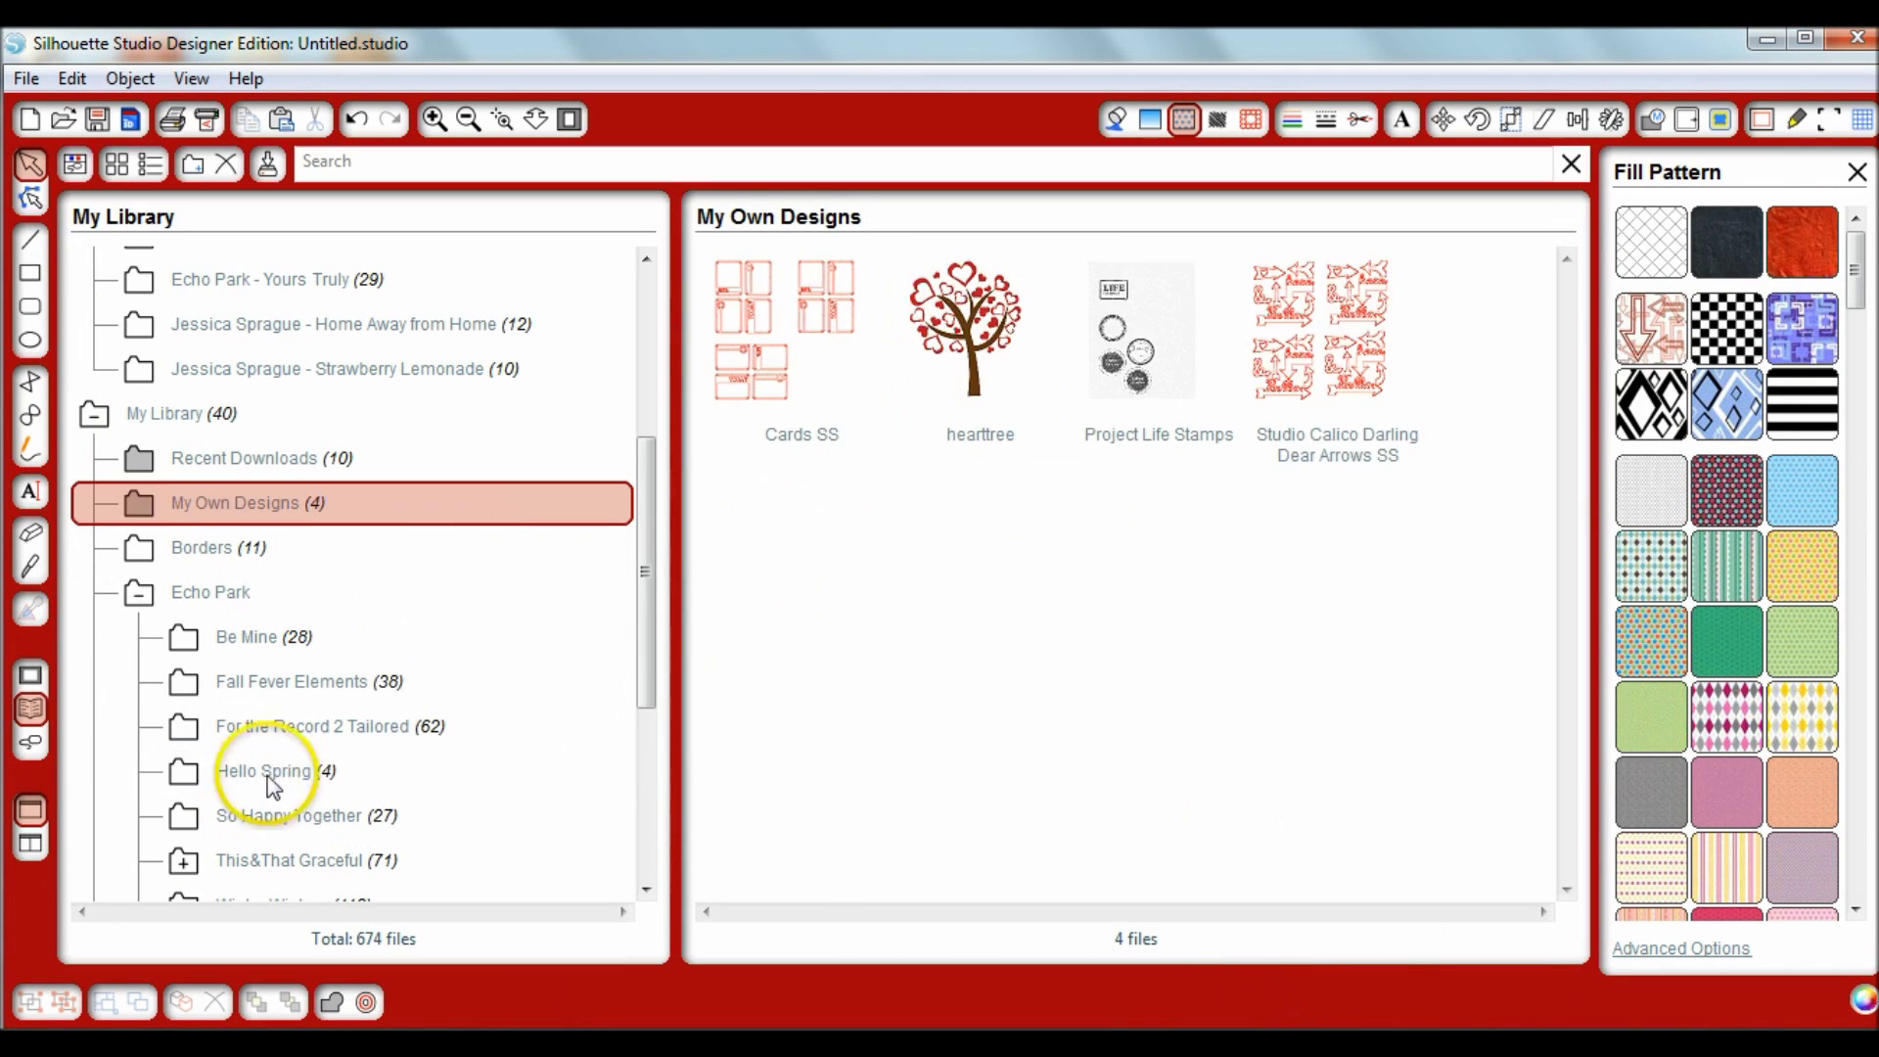
left_click(260, 773)
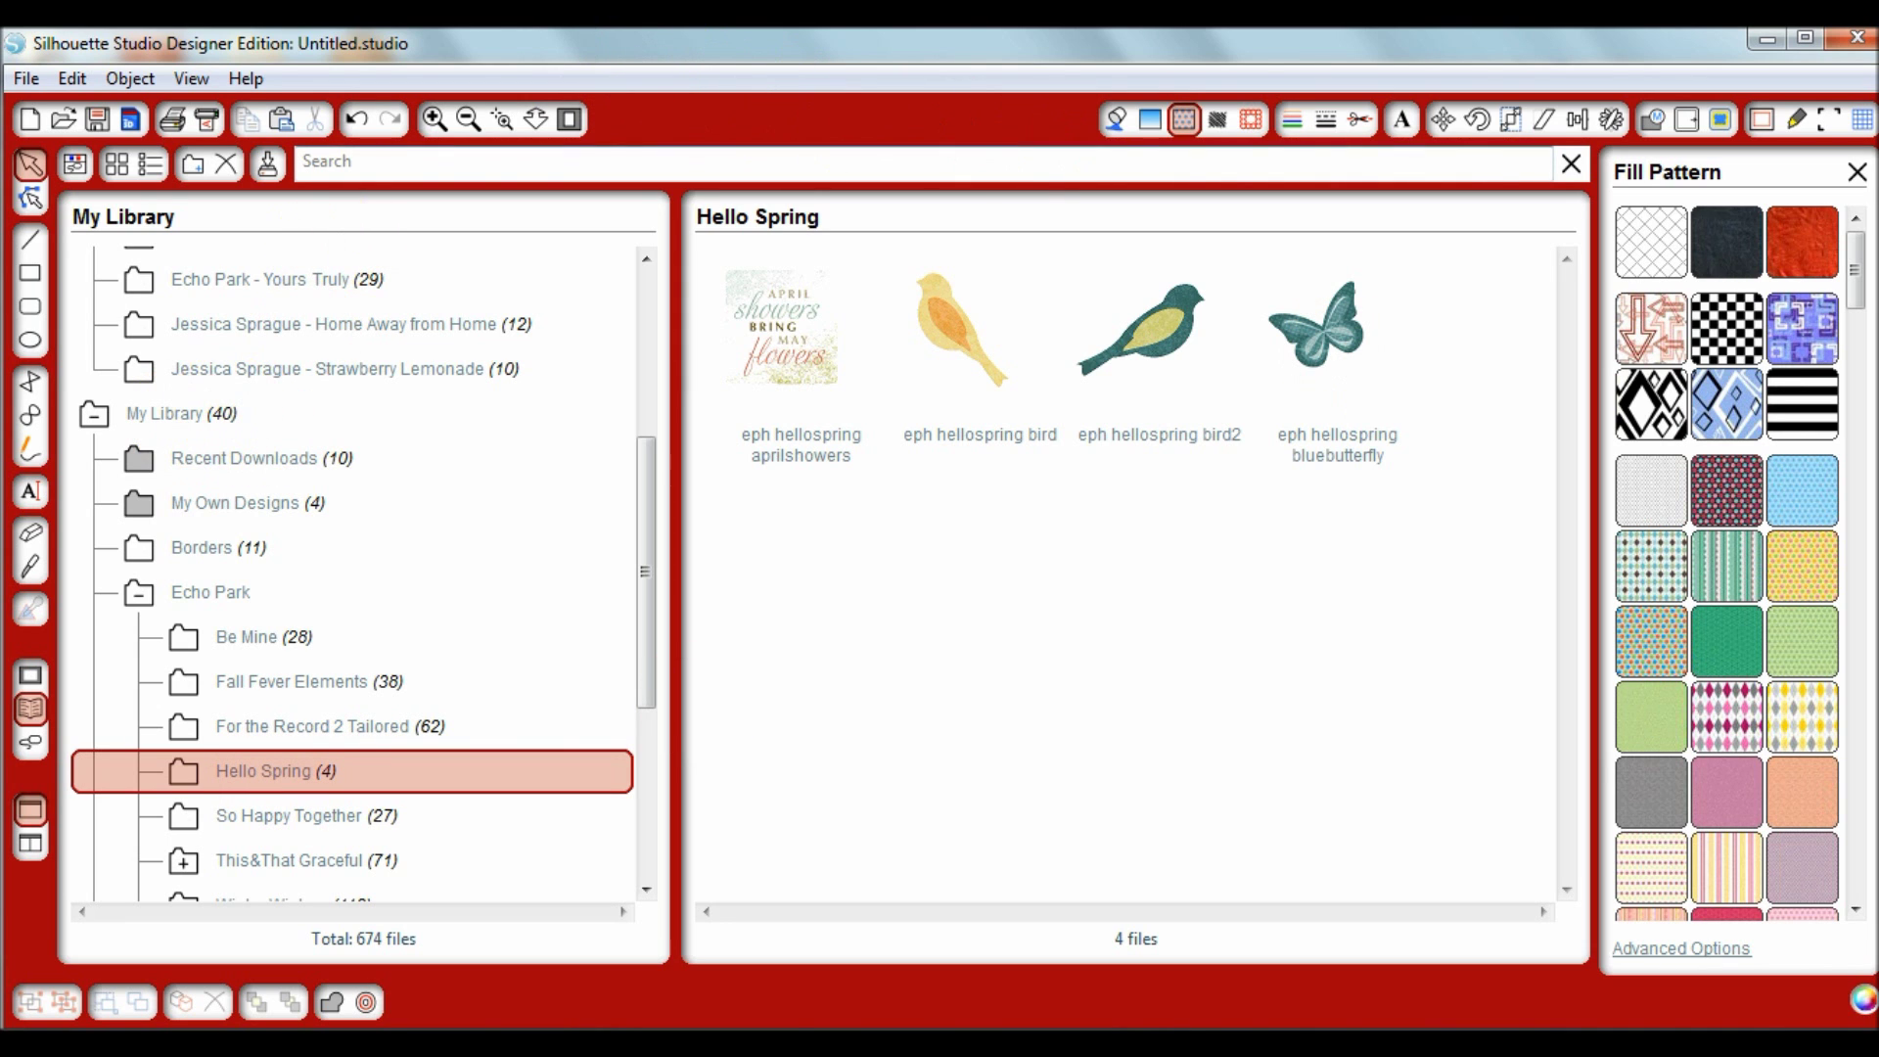
- Snap the Silhouette Studio window to the right half of the screen and close the Fill Pattern settings
left_click_drag(722, 49, 1878, 48)
left_click(1857, 172)
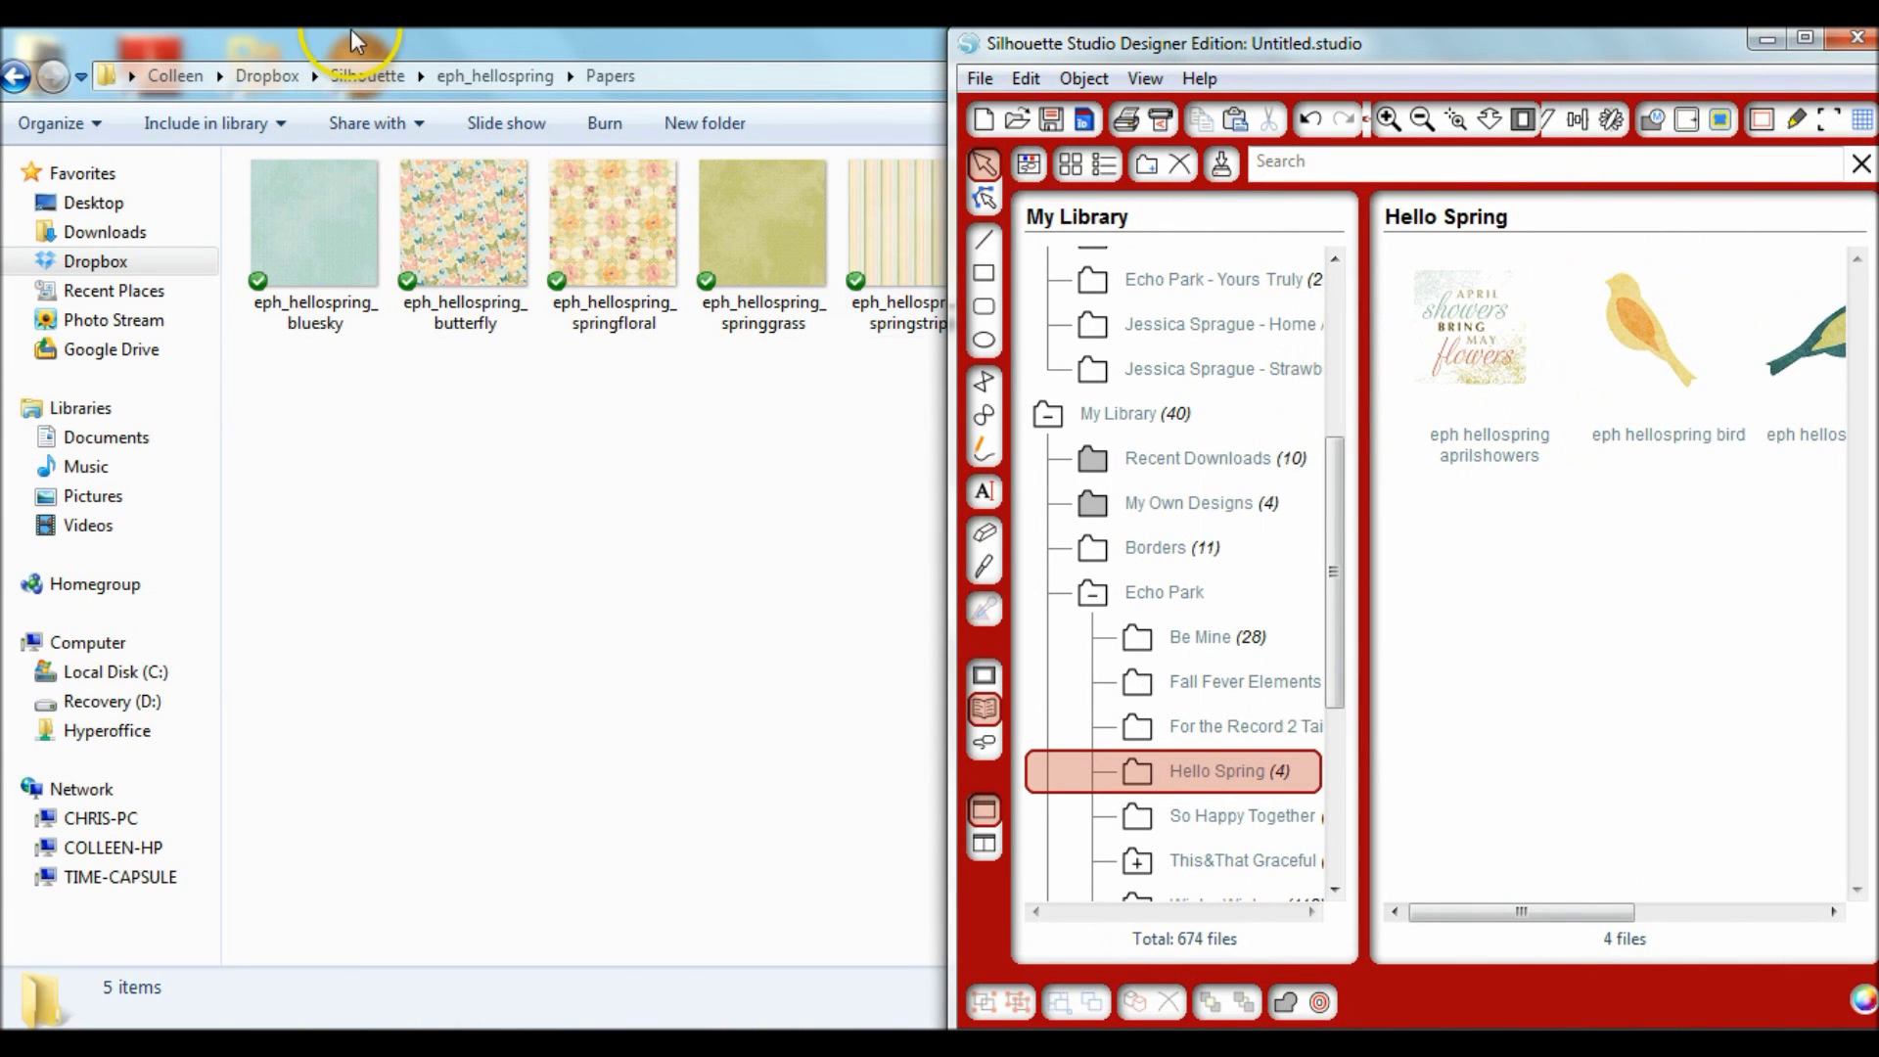
- Switch to Windows Explorer, open the eph_hellospring Elements folder and snap its window to the left half beside the library
left_click(346, 44)
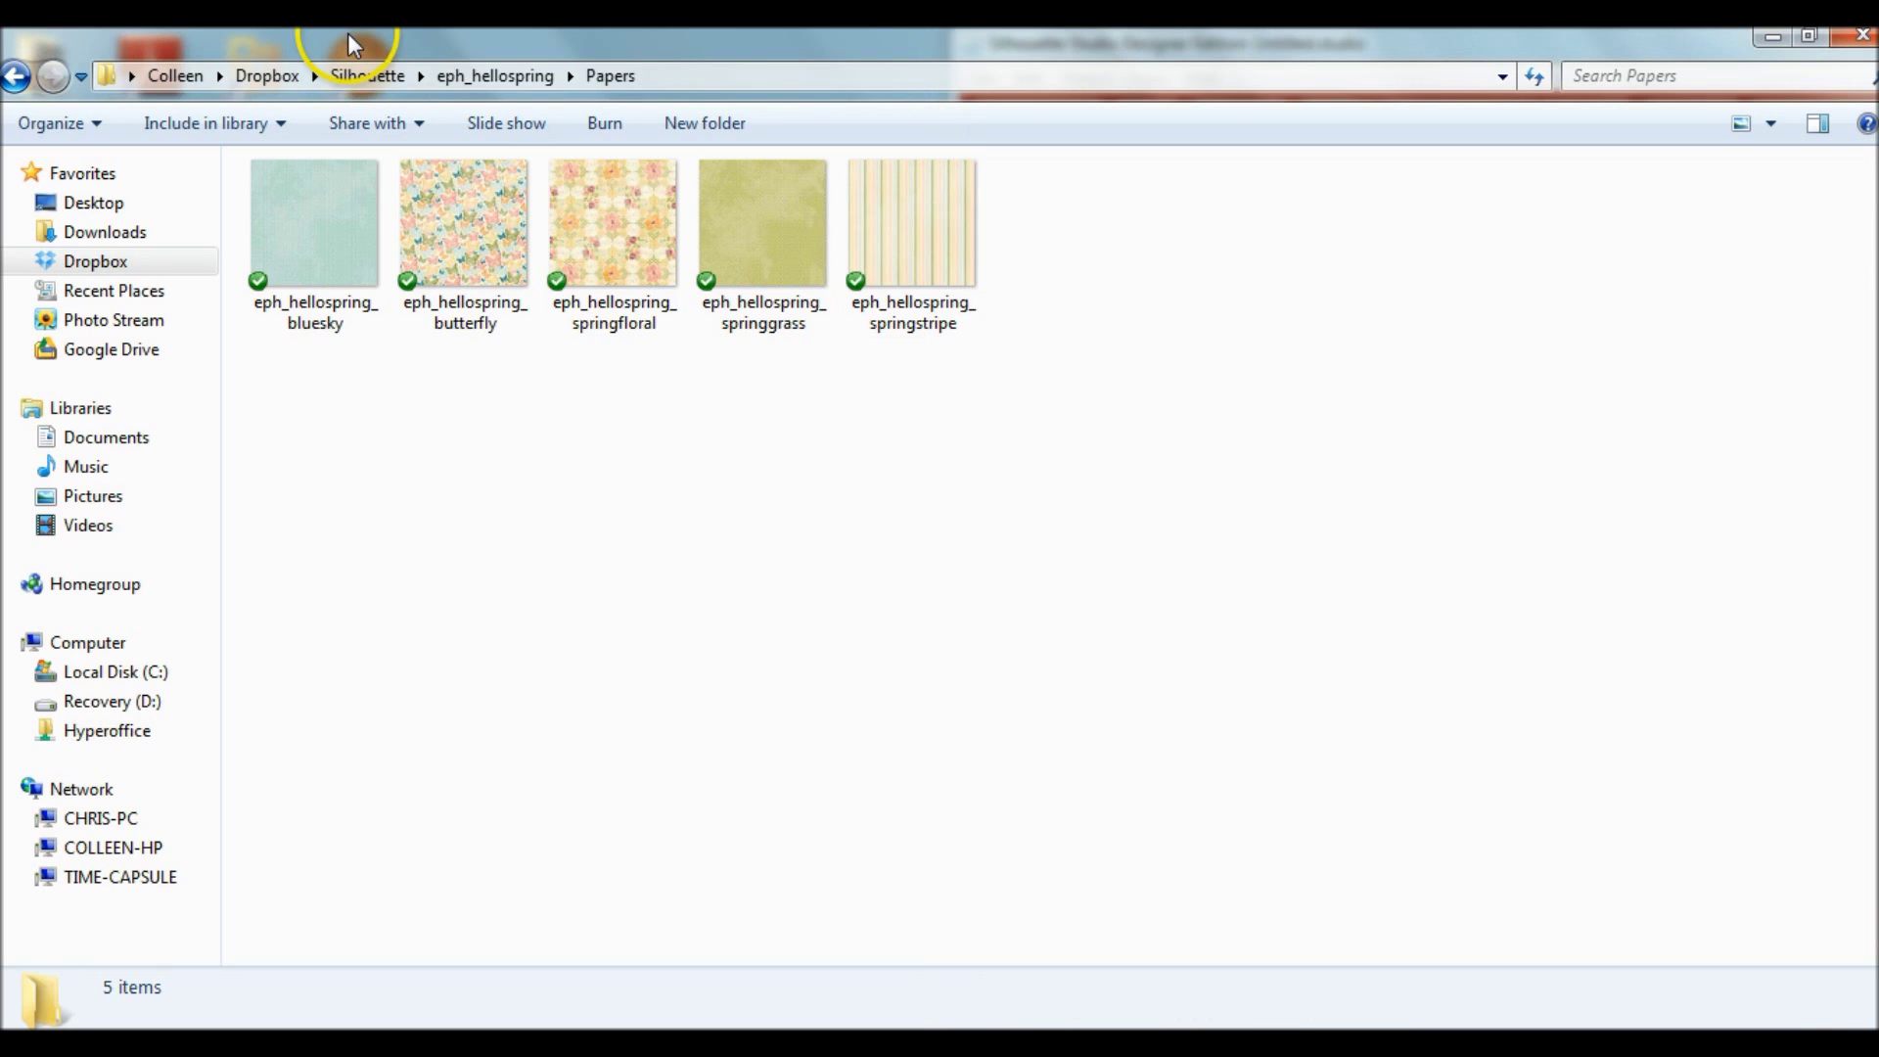
left_click(7, 78)
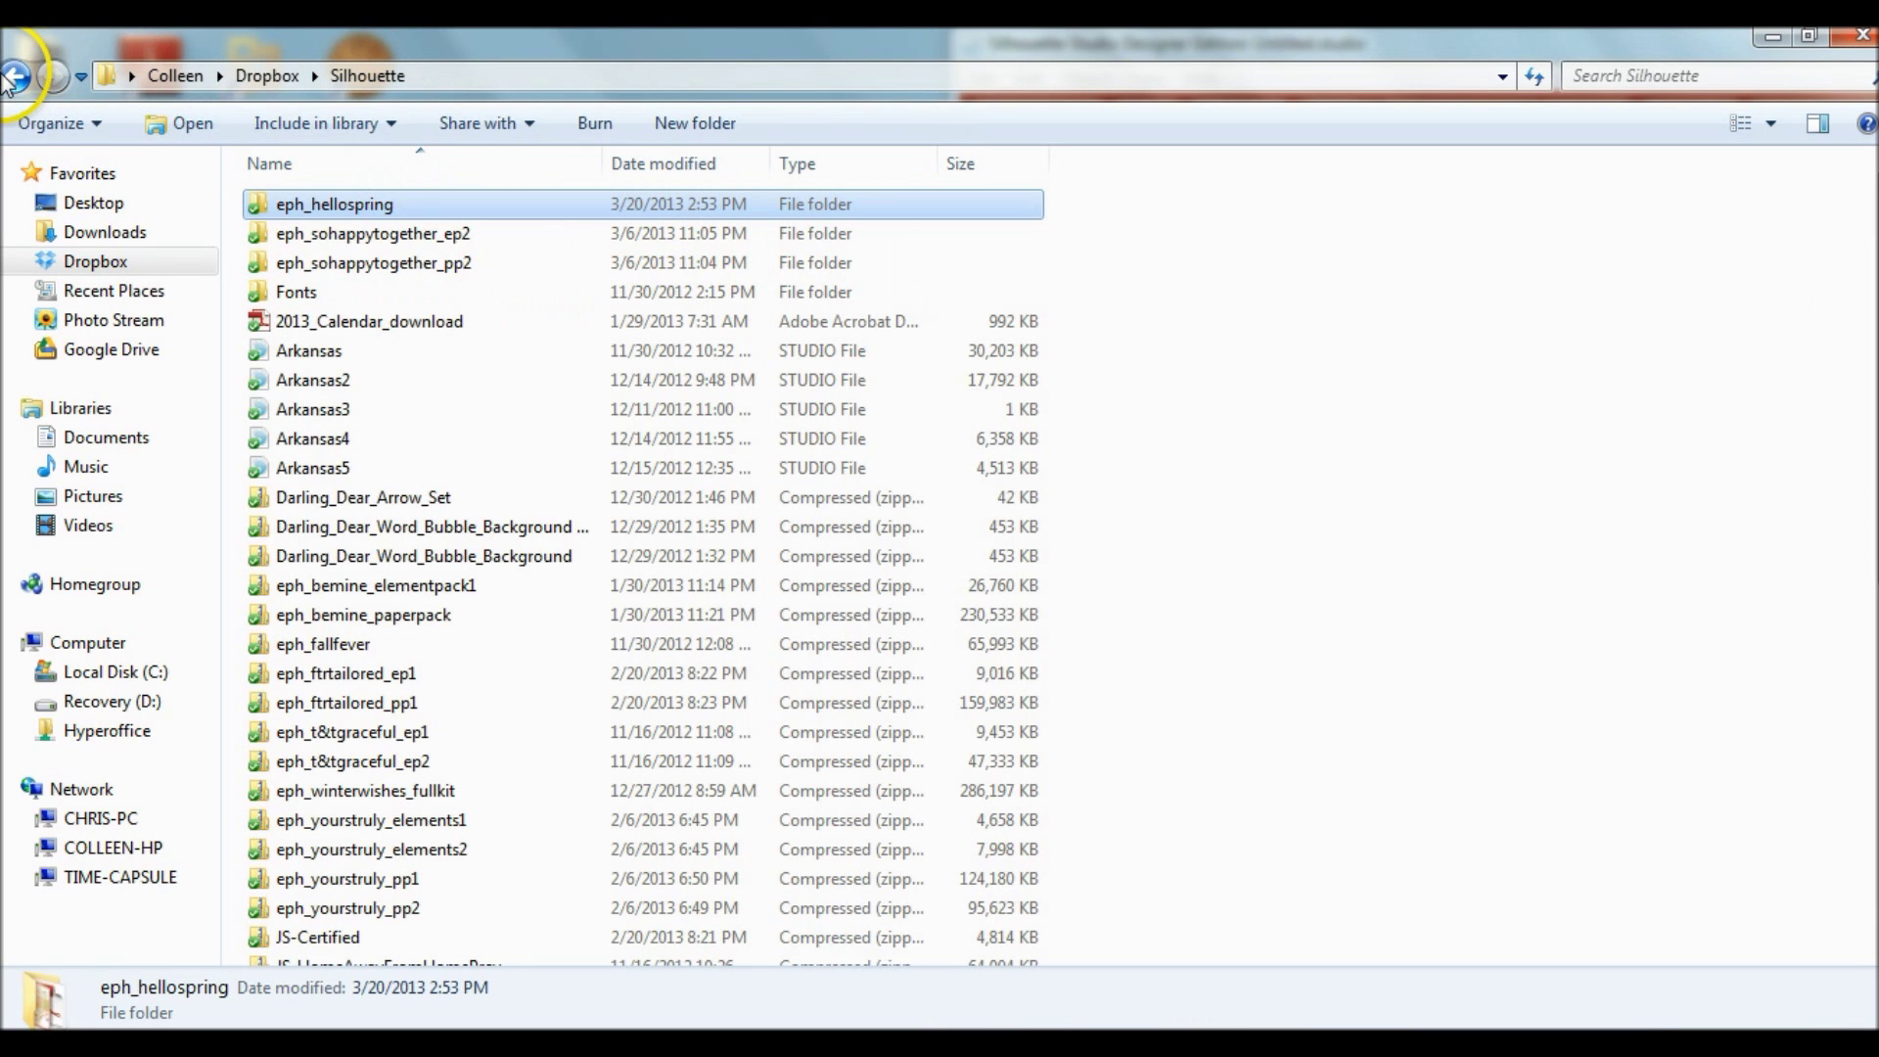
double_click(370, 214)
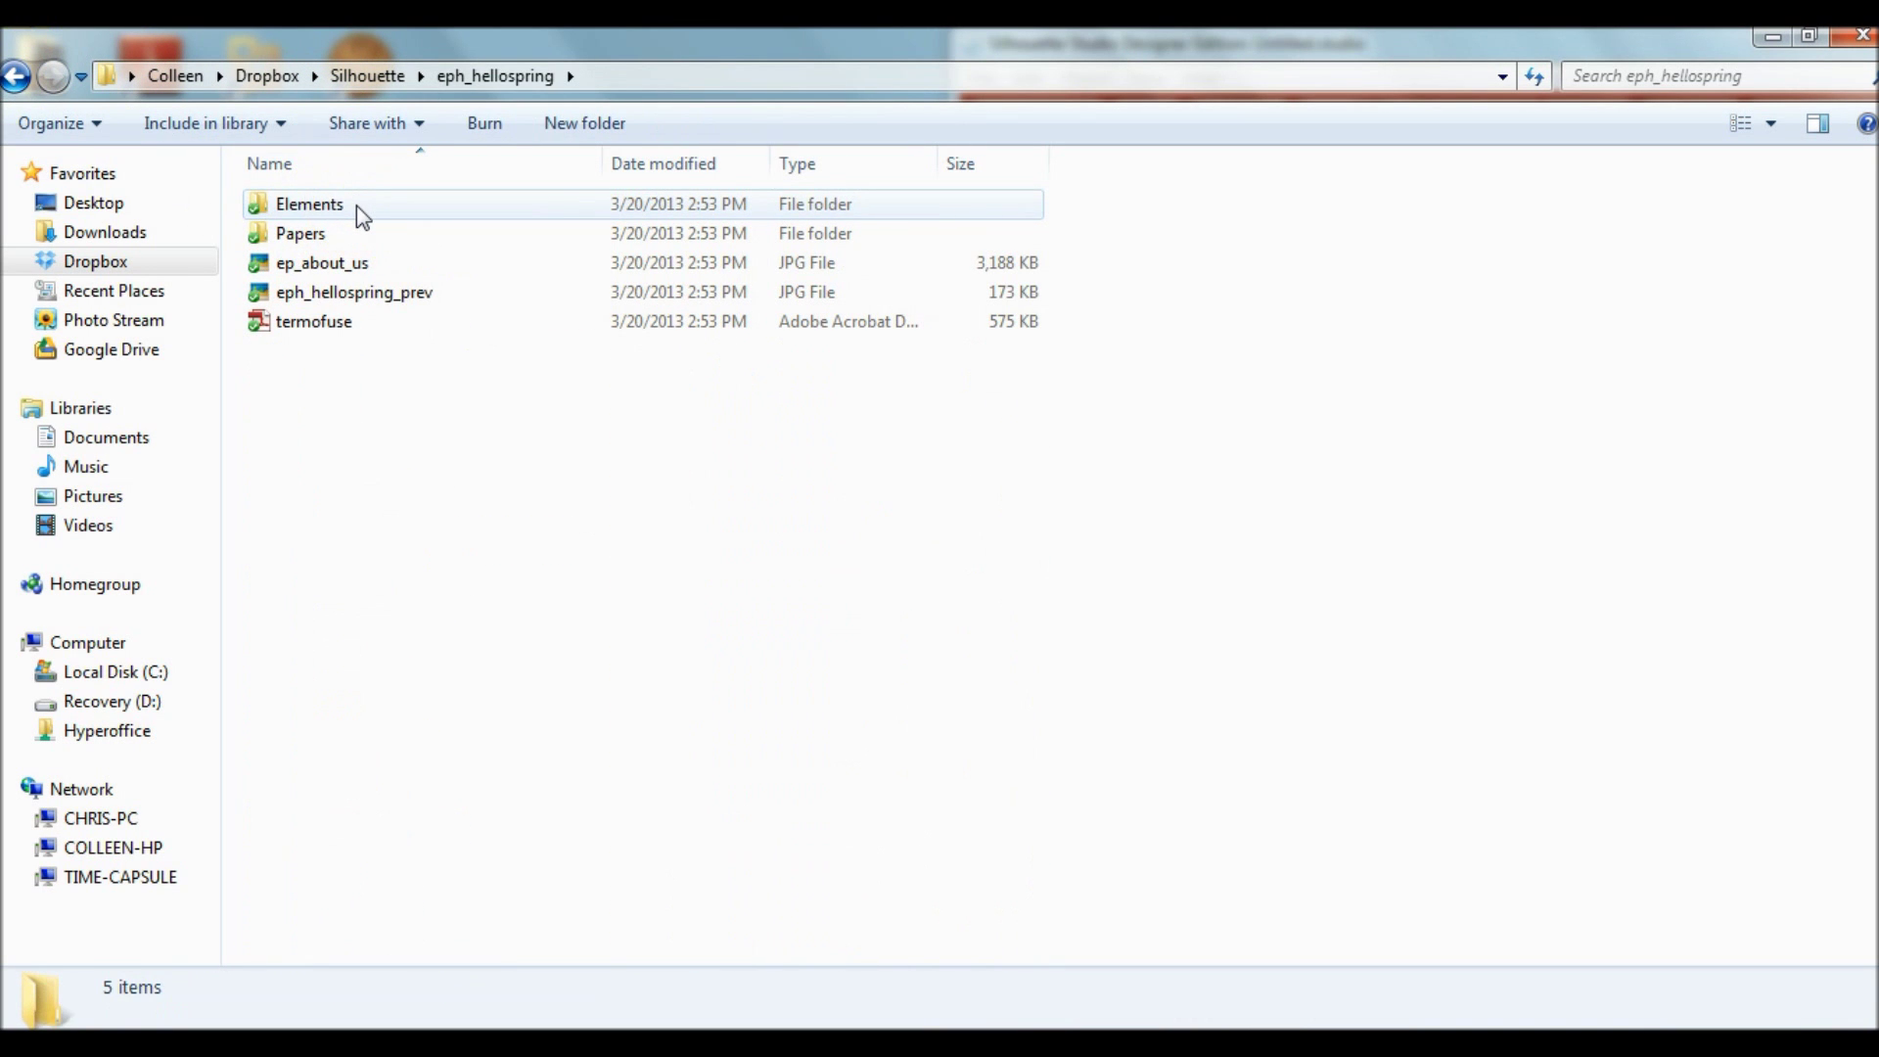
double_click(356, 205)
left_click_drag(1018, 49, 2, 59)
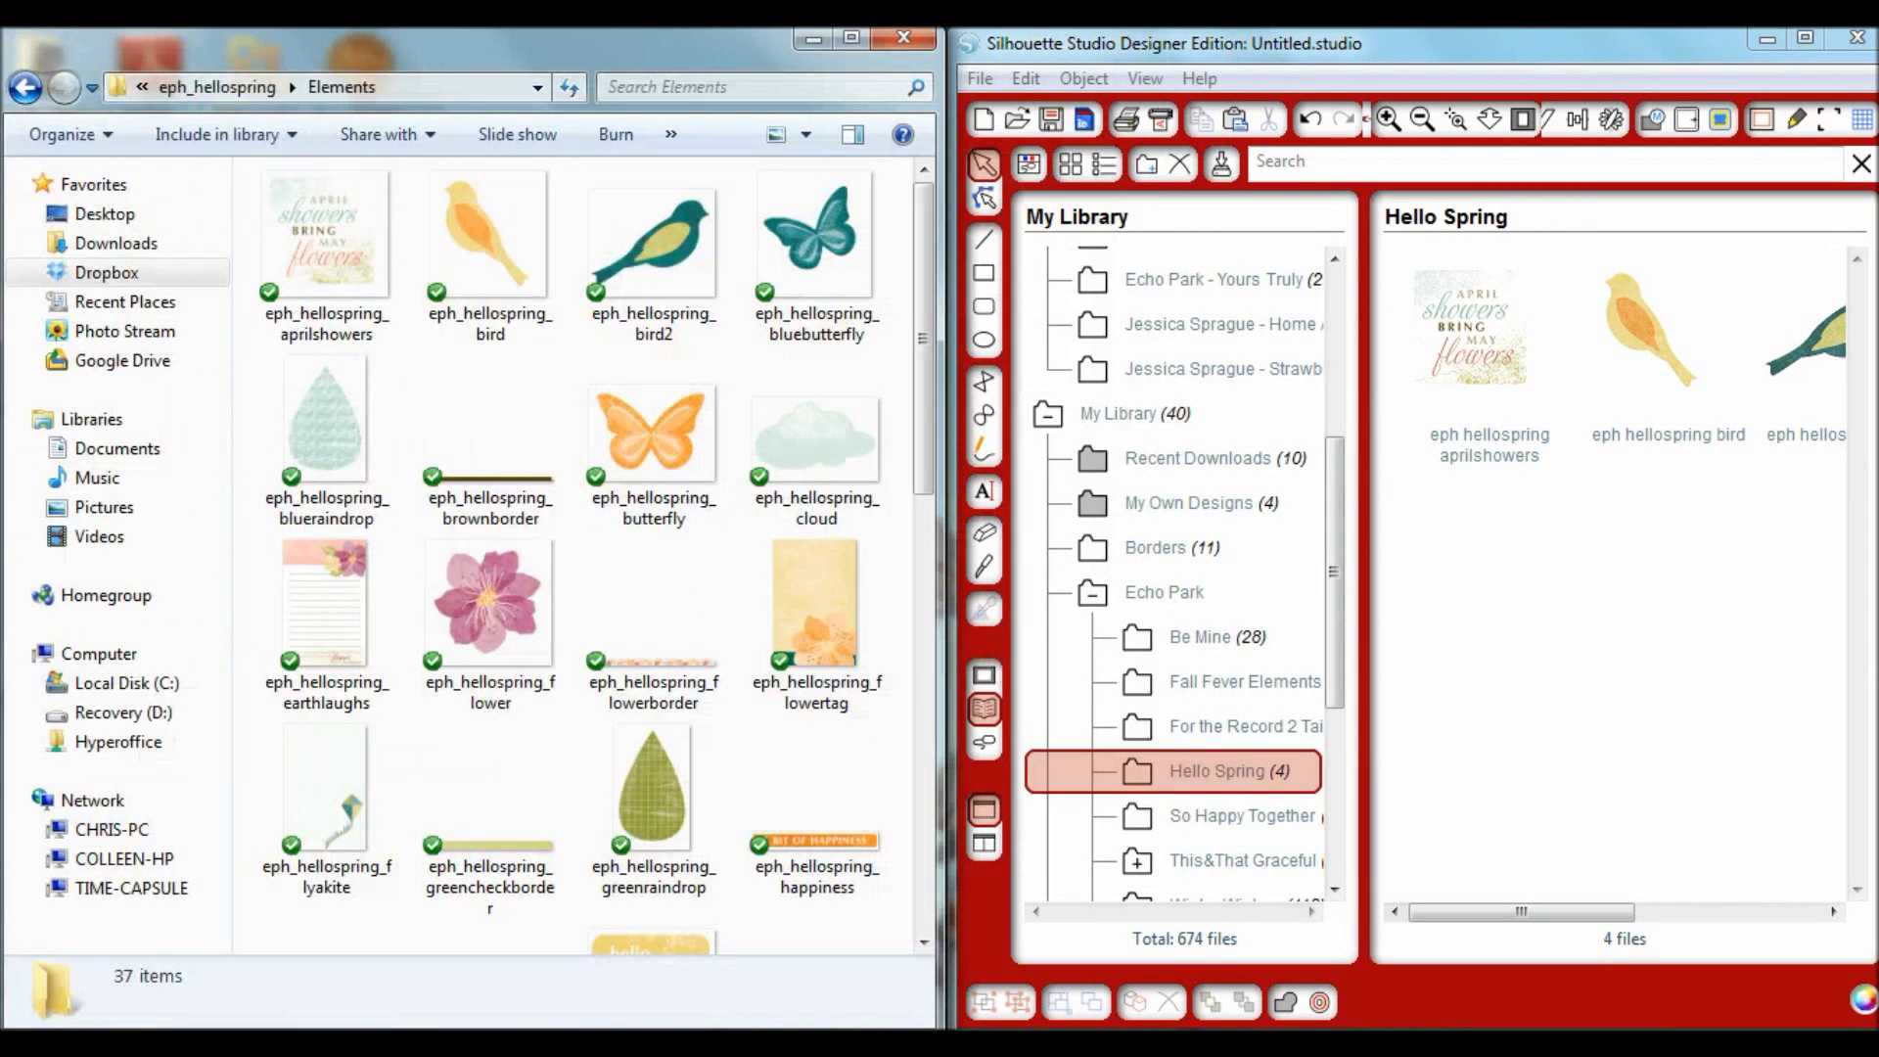
- Import the eph_hellospring blueraindrop, brownborder, butterfly and cloud files together from Windows Explorer into the Hello Spring library folder
left_click(323, 440)
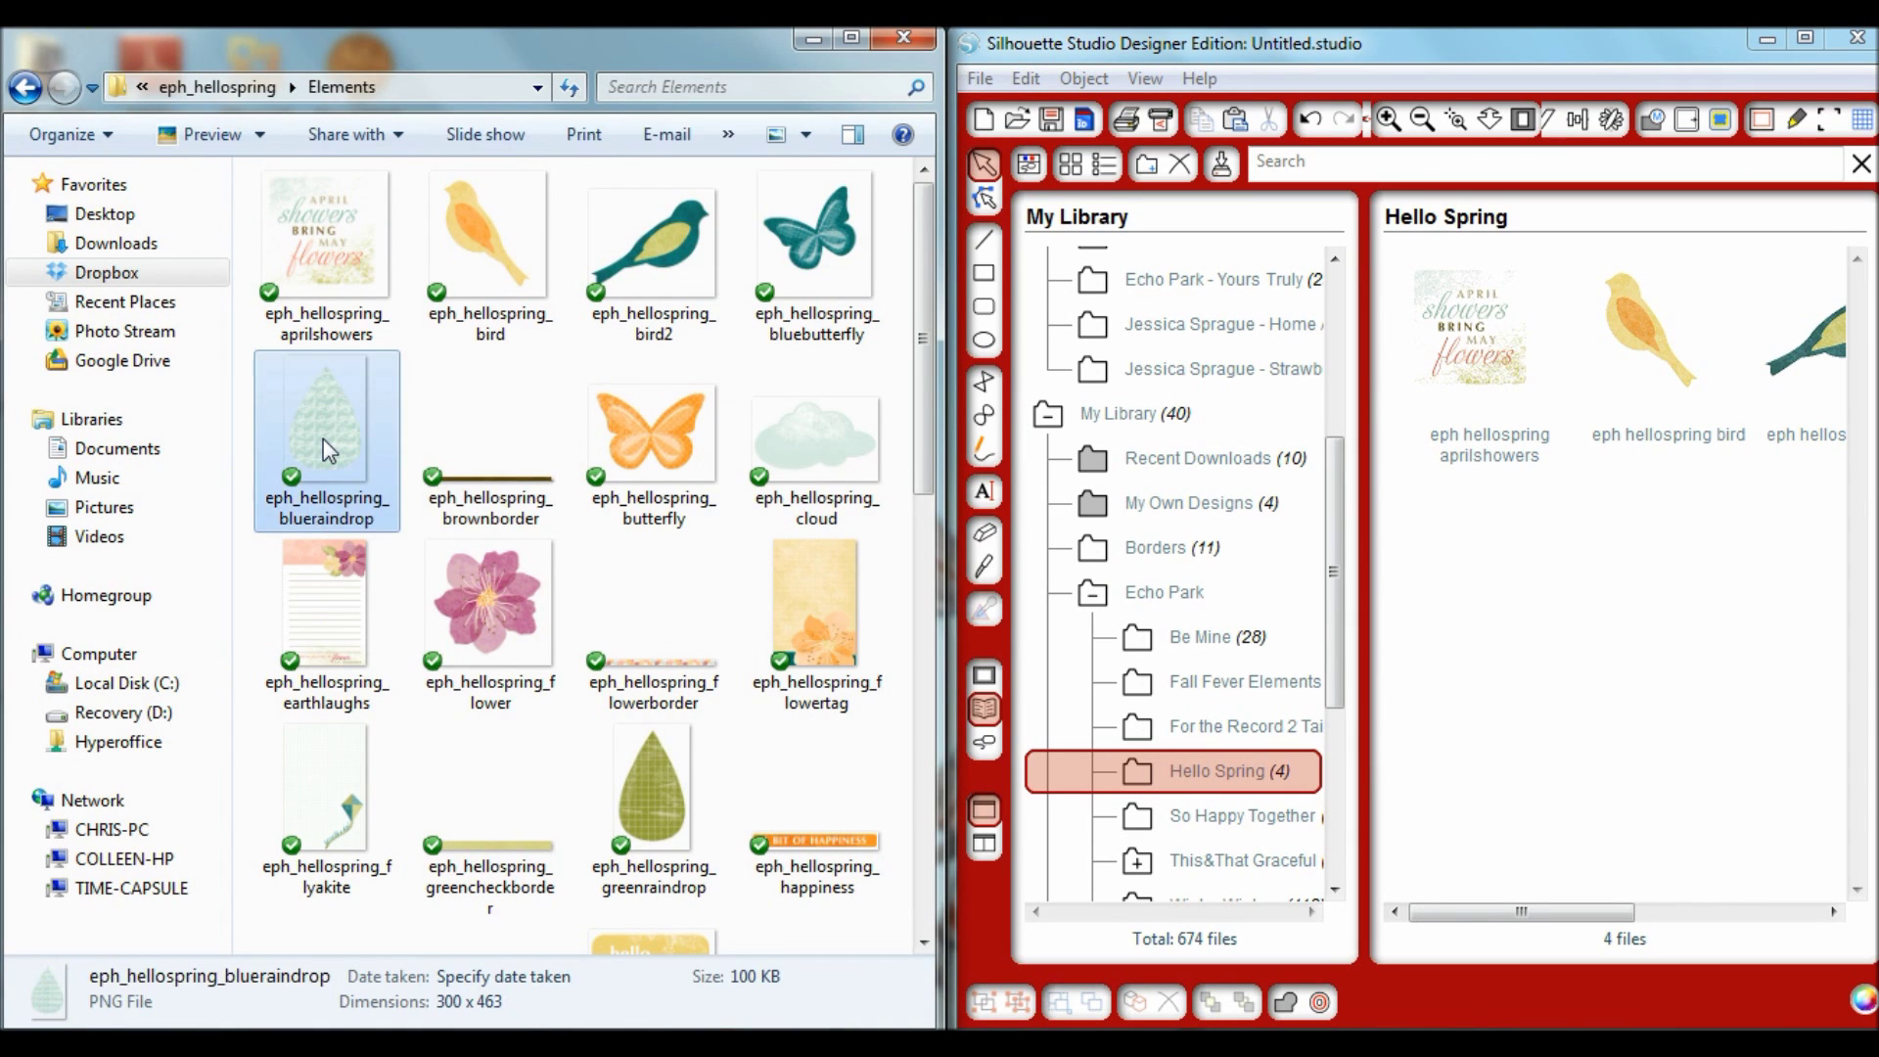
left_click(492, 448, "ctrl")
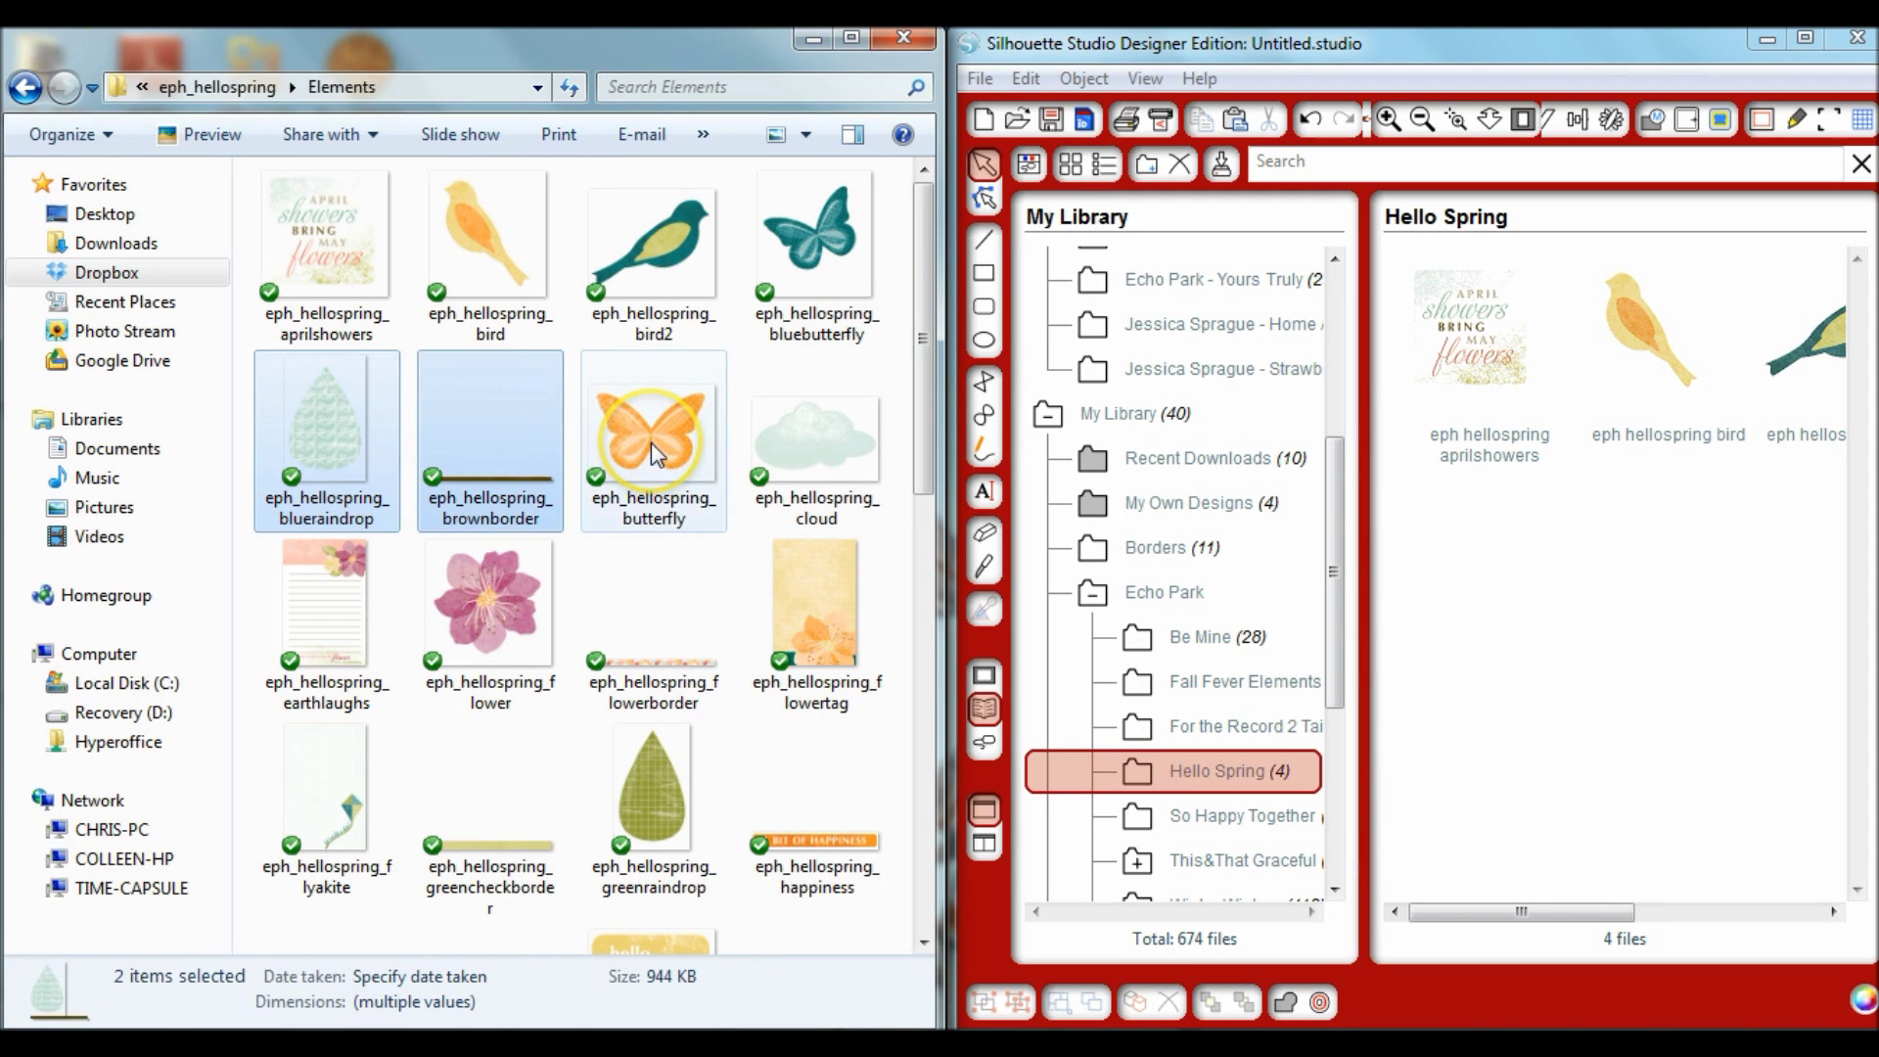
left_click(650, 443, "ctrl")
left_click(827, 449, "ctrl")
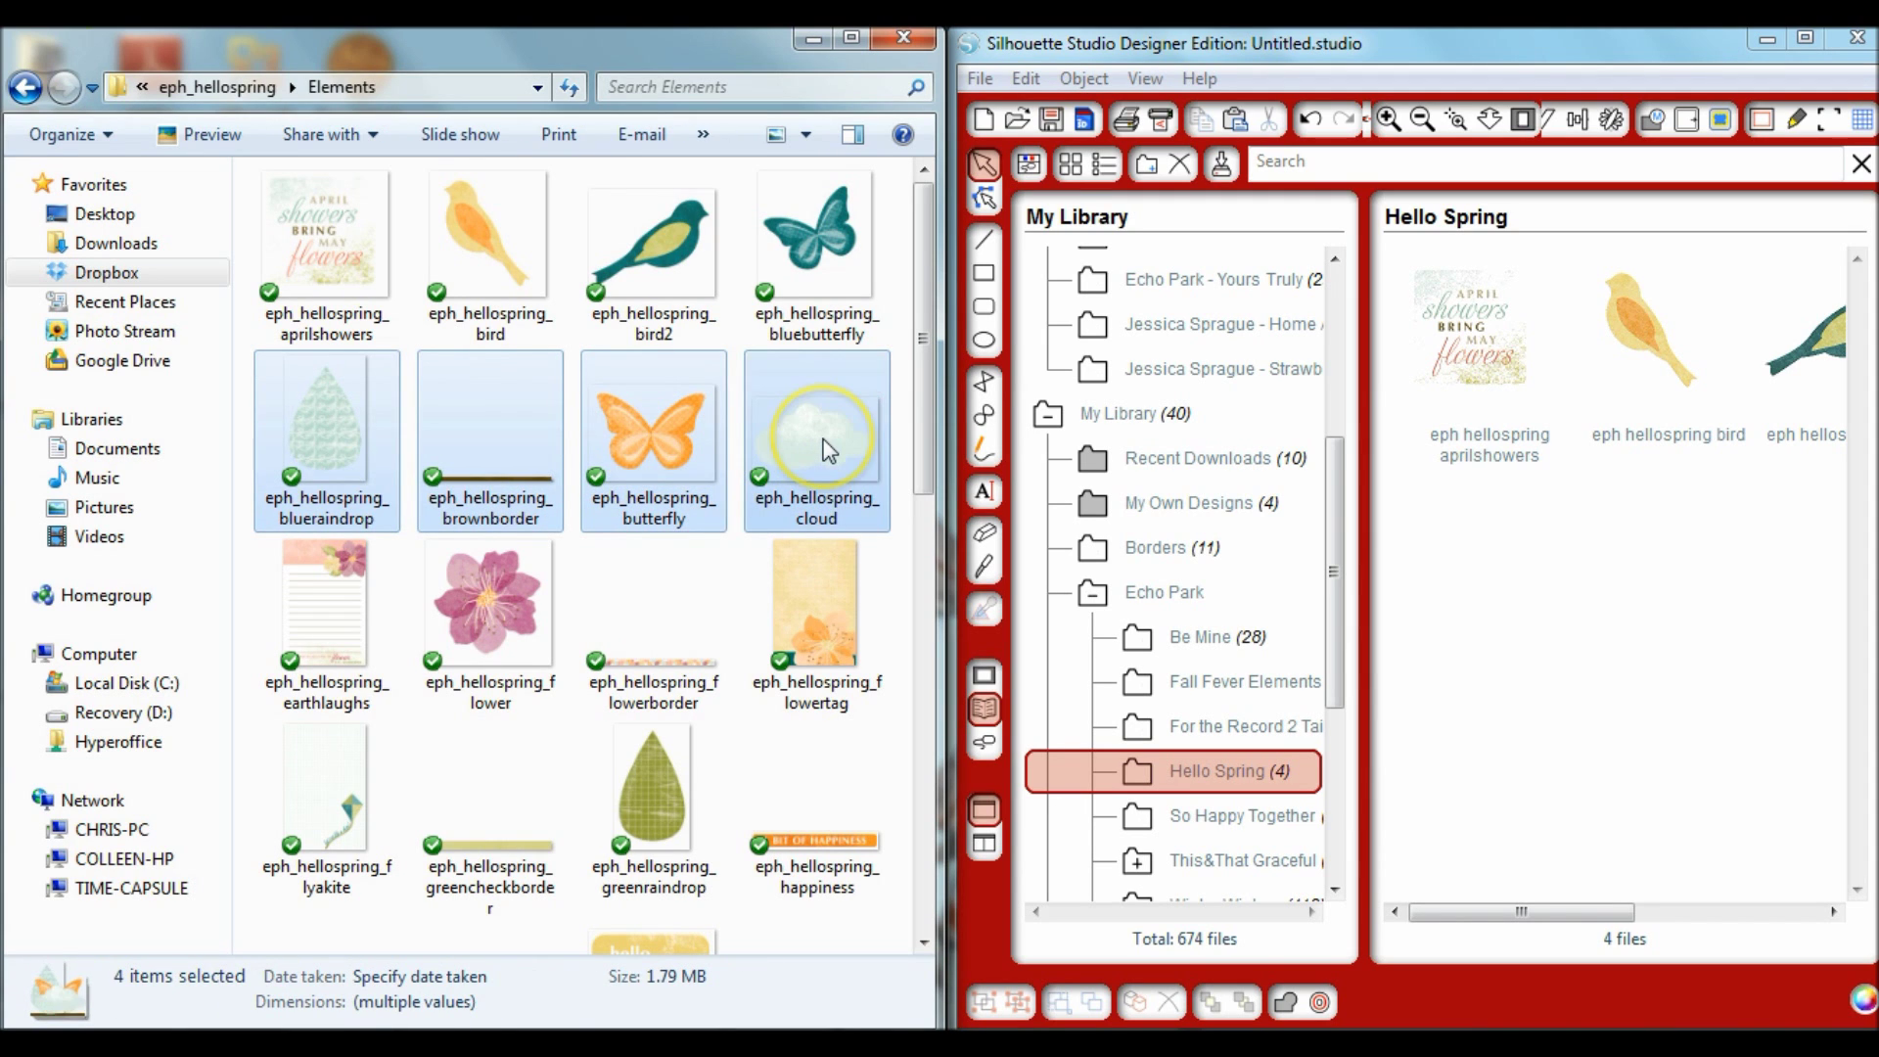
left_click_drag(359, 406, 345, 419)
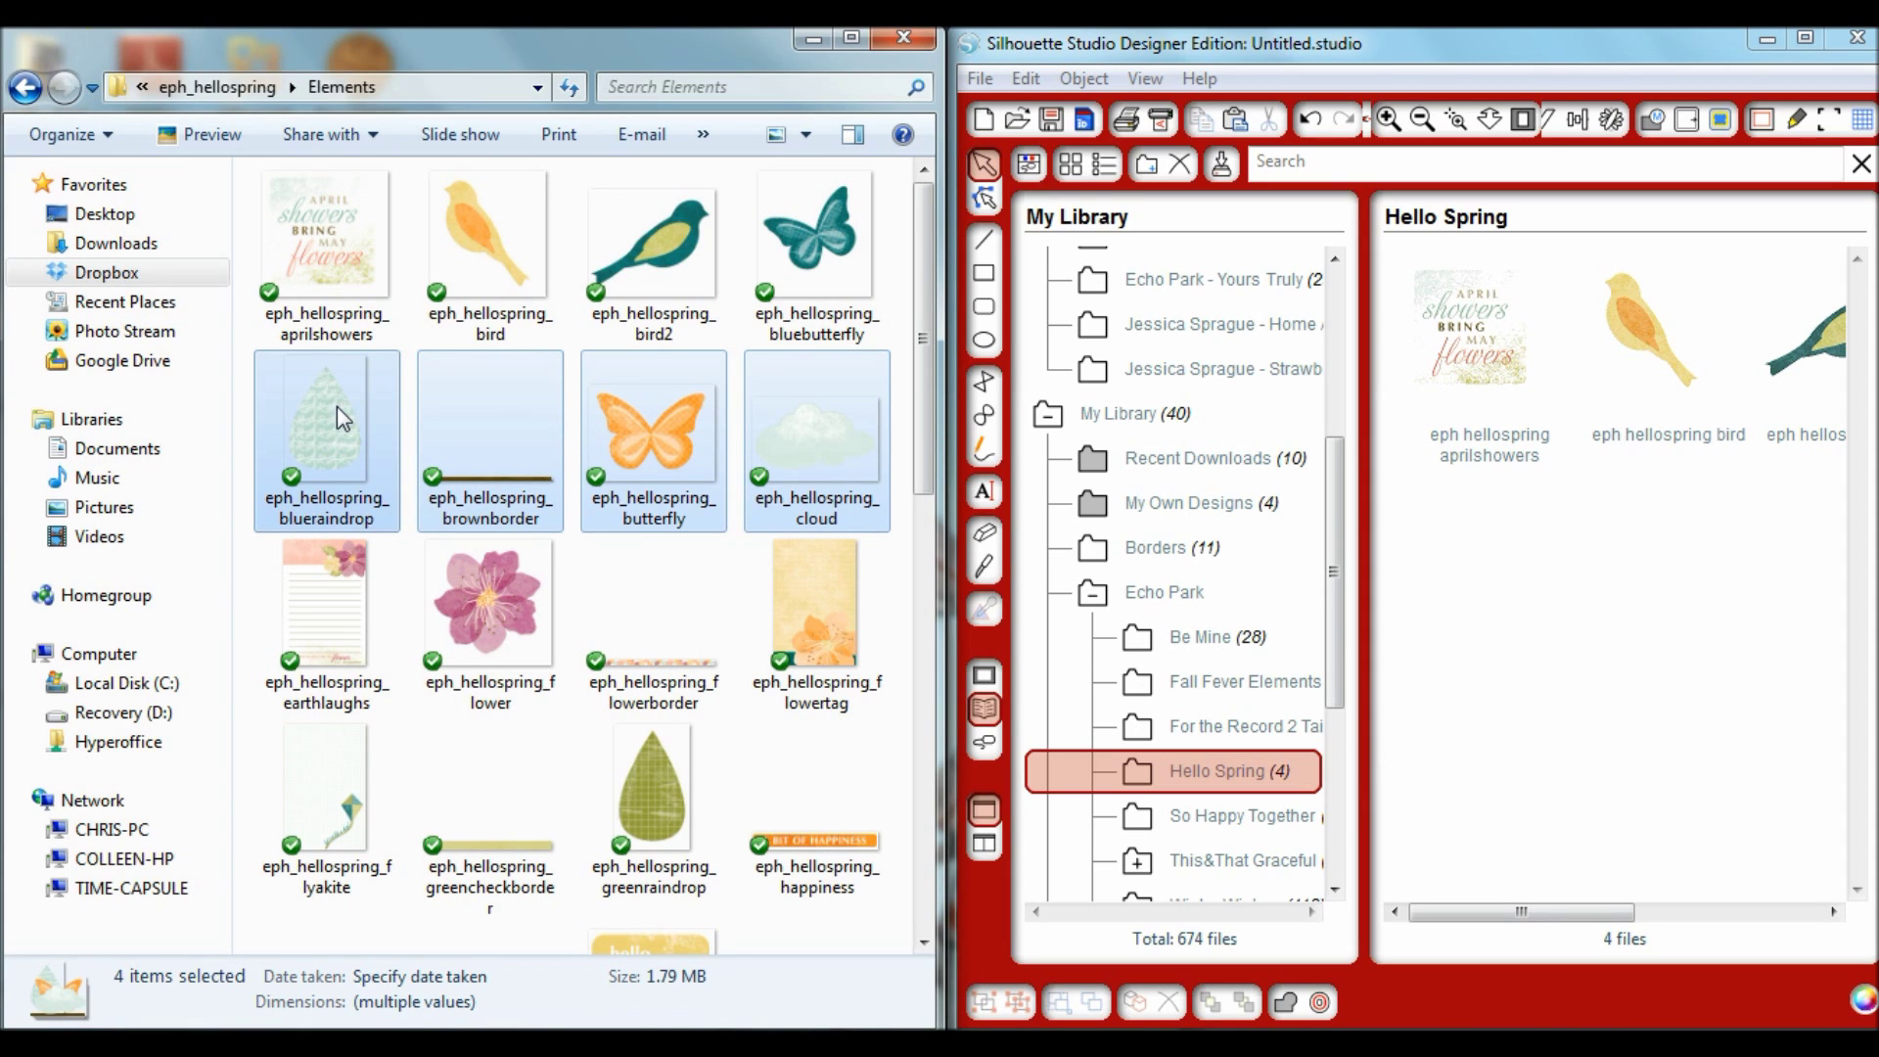
left_click_drag(336, 408, 1188, 485)
left_click_drag(1307, 495, 1584, 537)
left_click_drag(1590, 616, 1649, 526)
left_click_drag(1403, 227, 1606, 556)
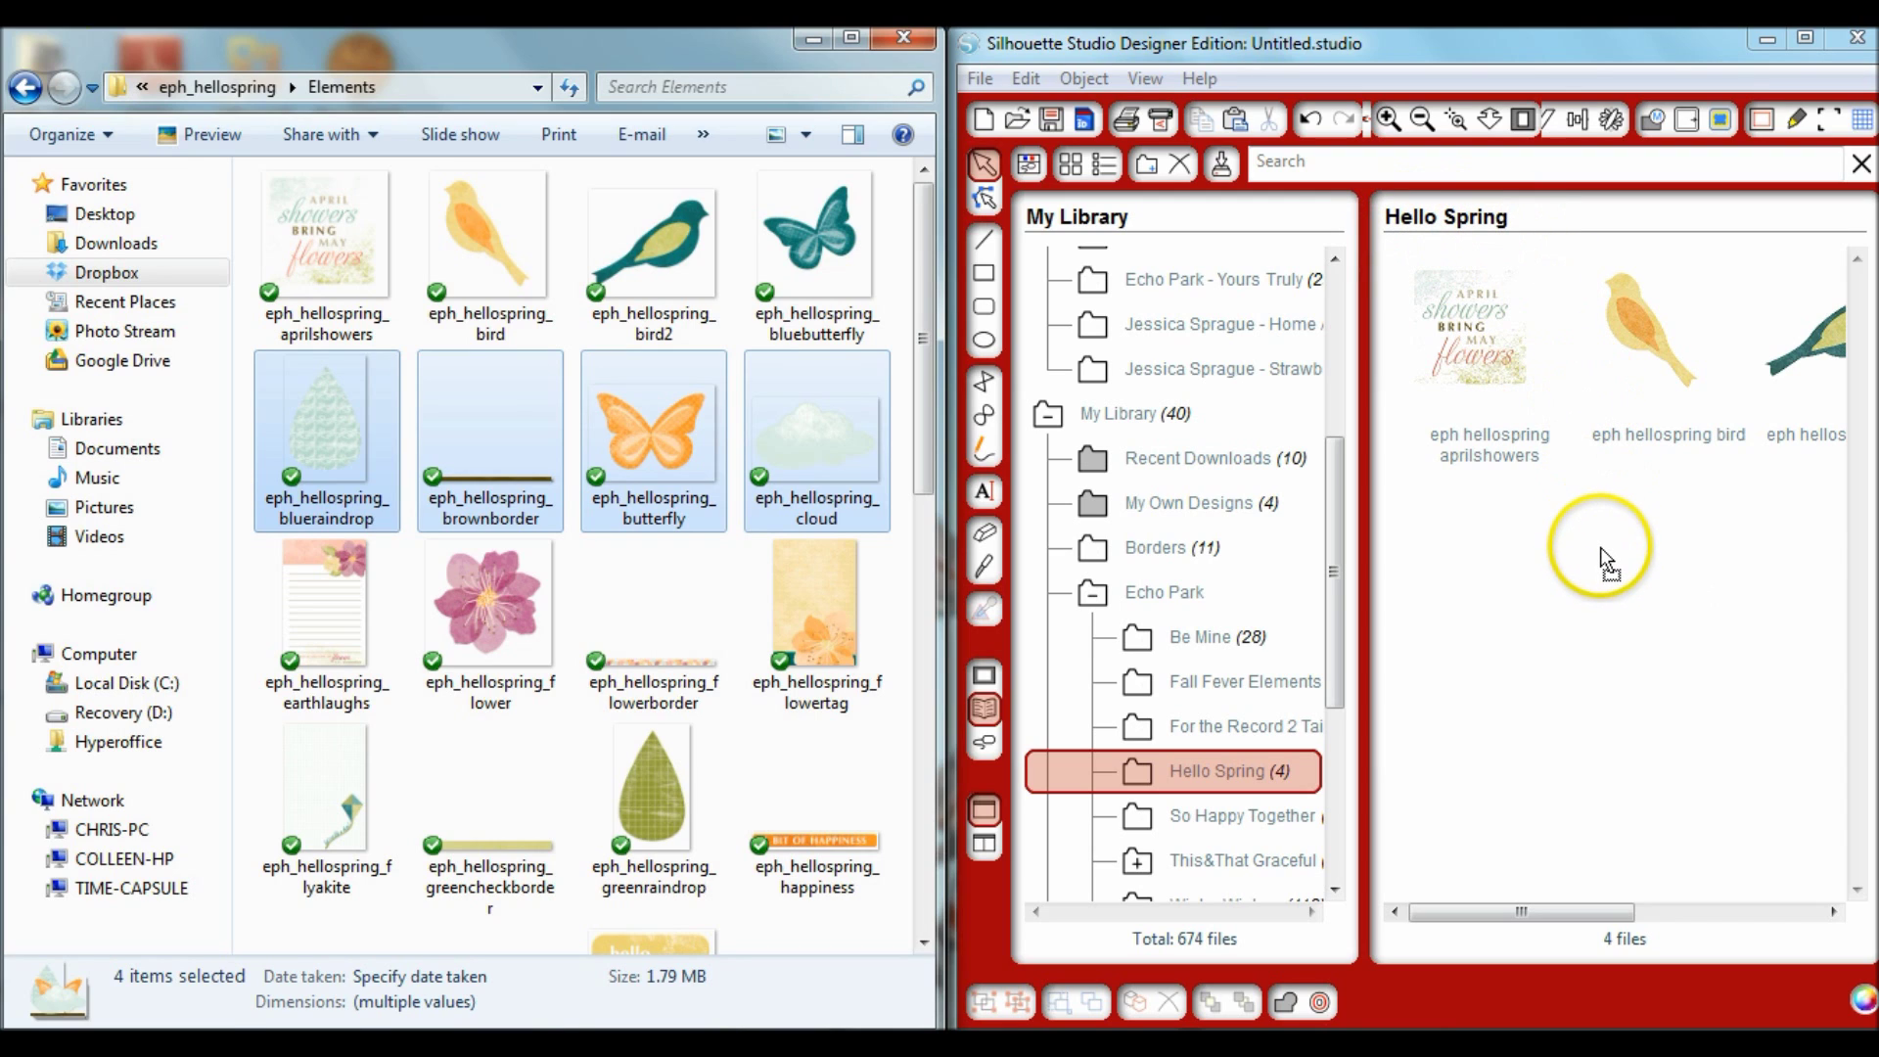
left_click_drag(1600, 548, 1606, 560)
left_click_drag(1550, 905, 1569, 937)
left_click(1572, 786)
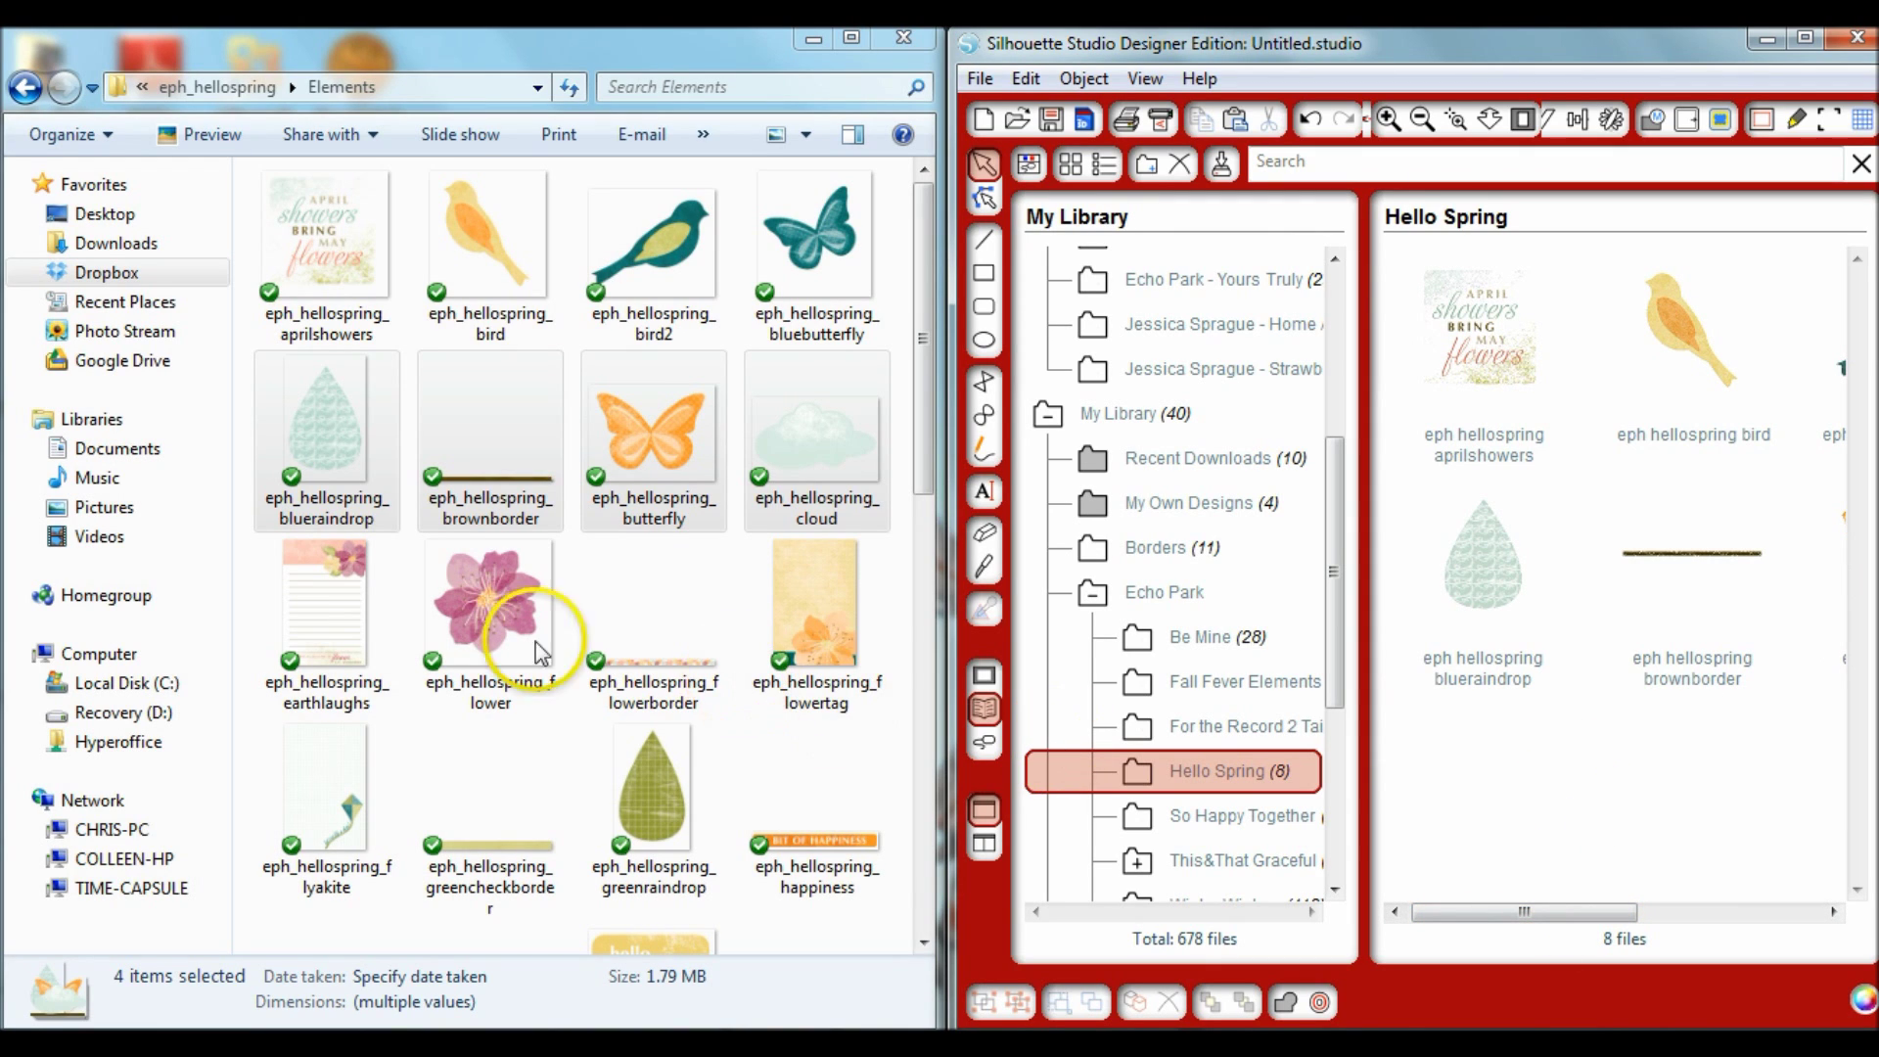
- Import the eph_hellospring earthlaughs, flower, flowerborder and flowertag files together into the Hello Spring library folder
left_click(314, 596)
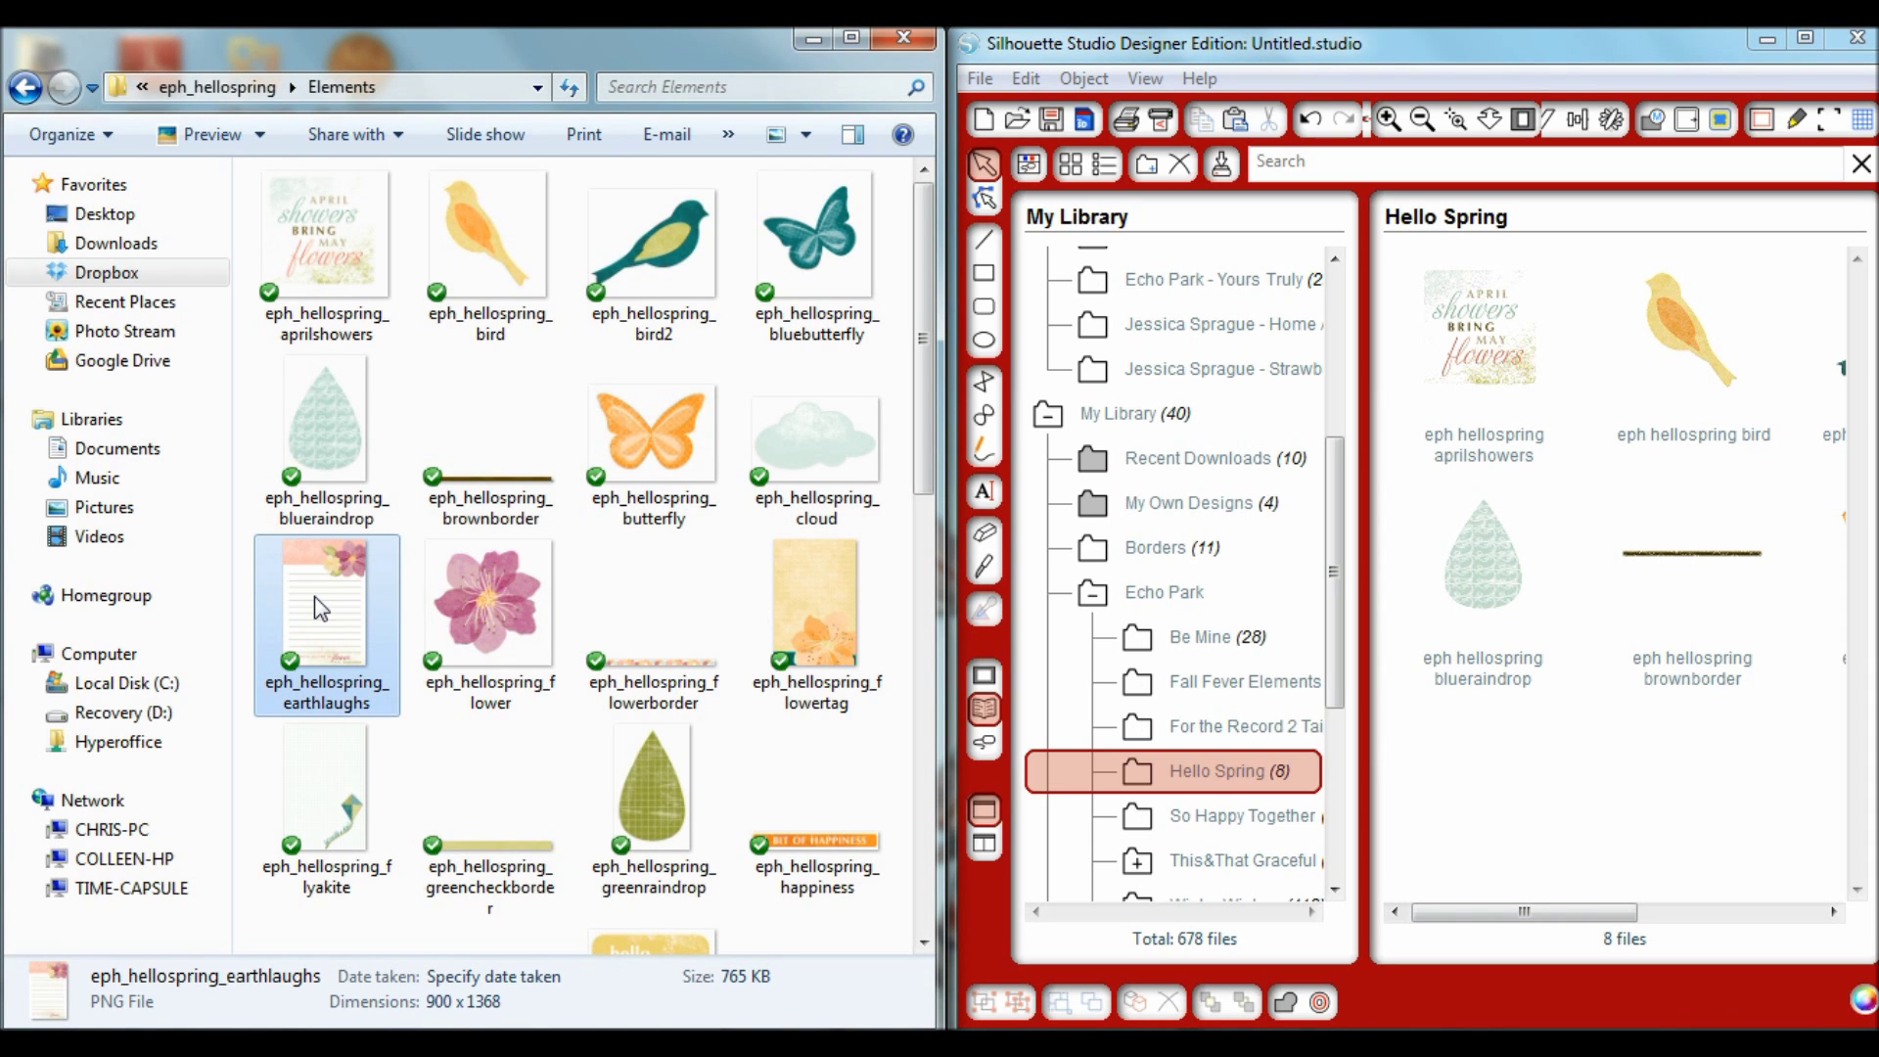
left_click(831, 599, "shift")
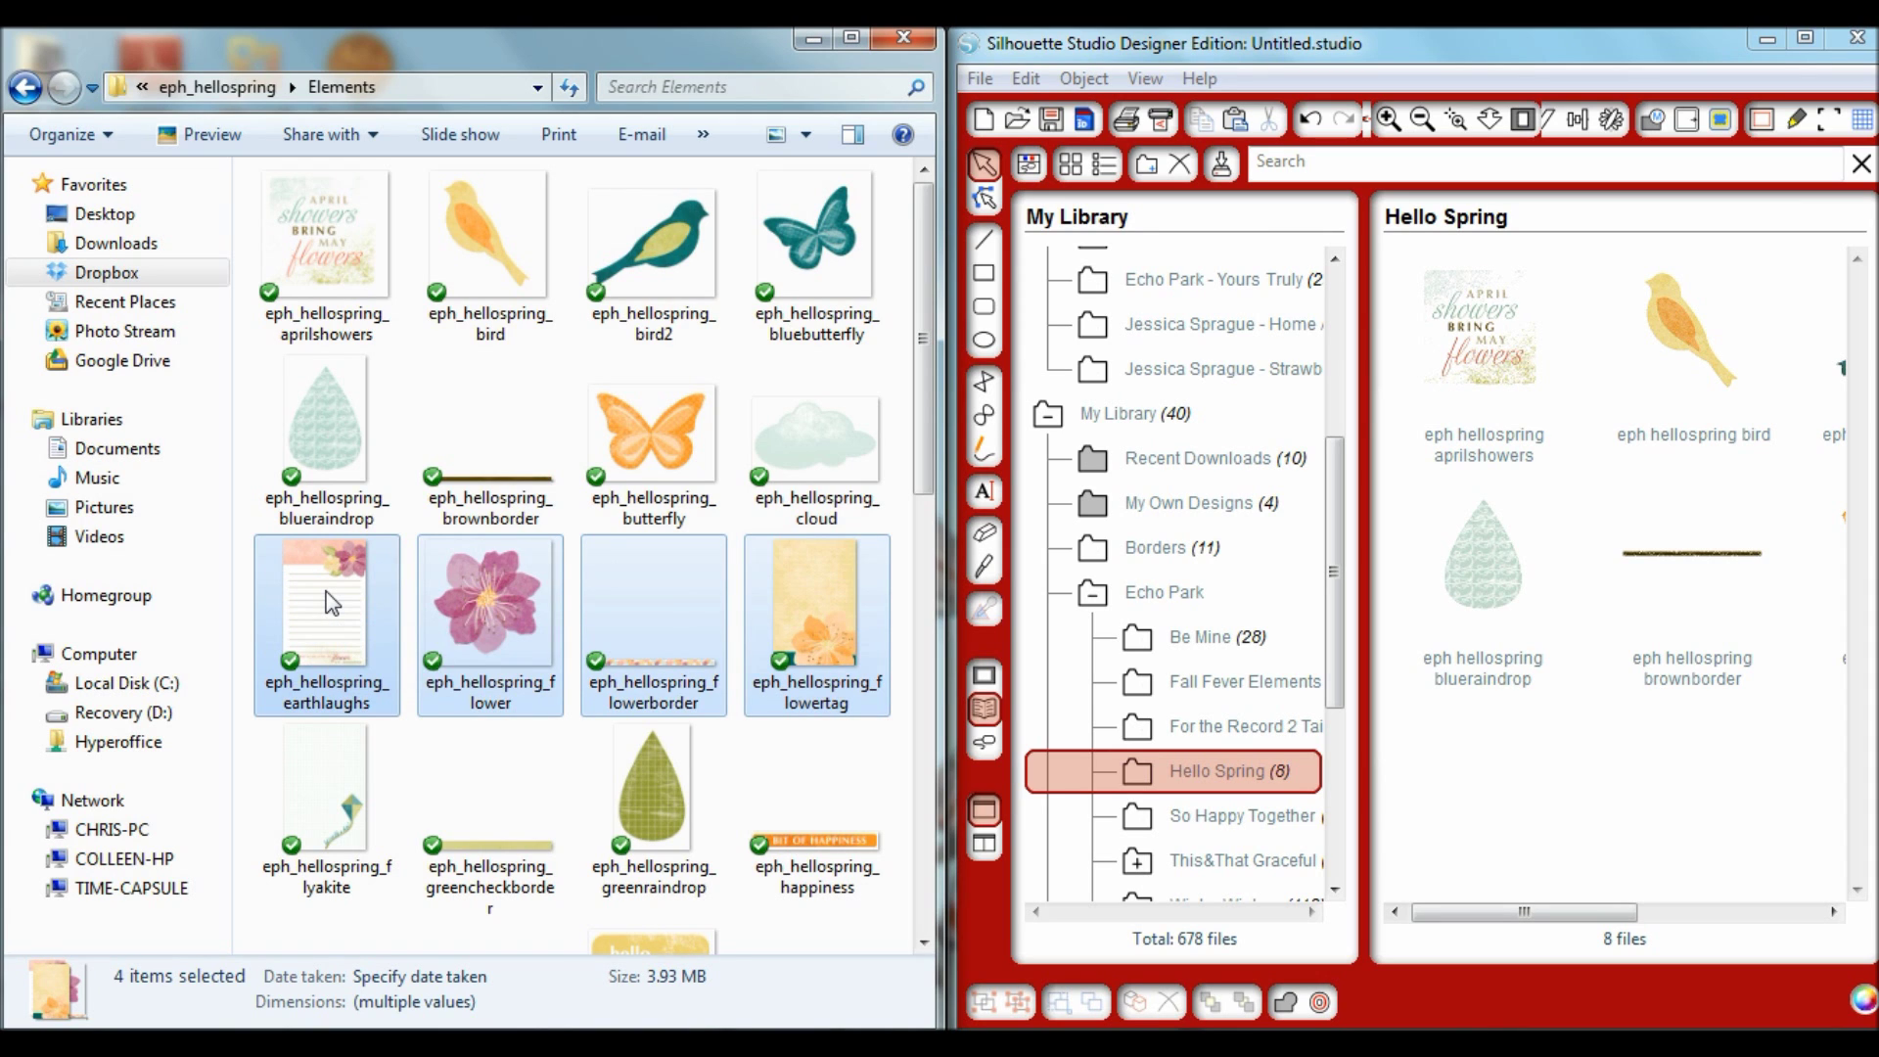
left_click_drag(333, 604, 1402, 696)
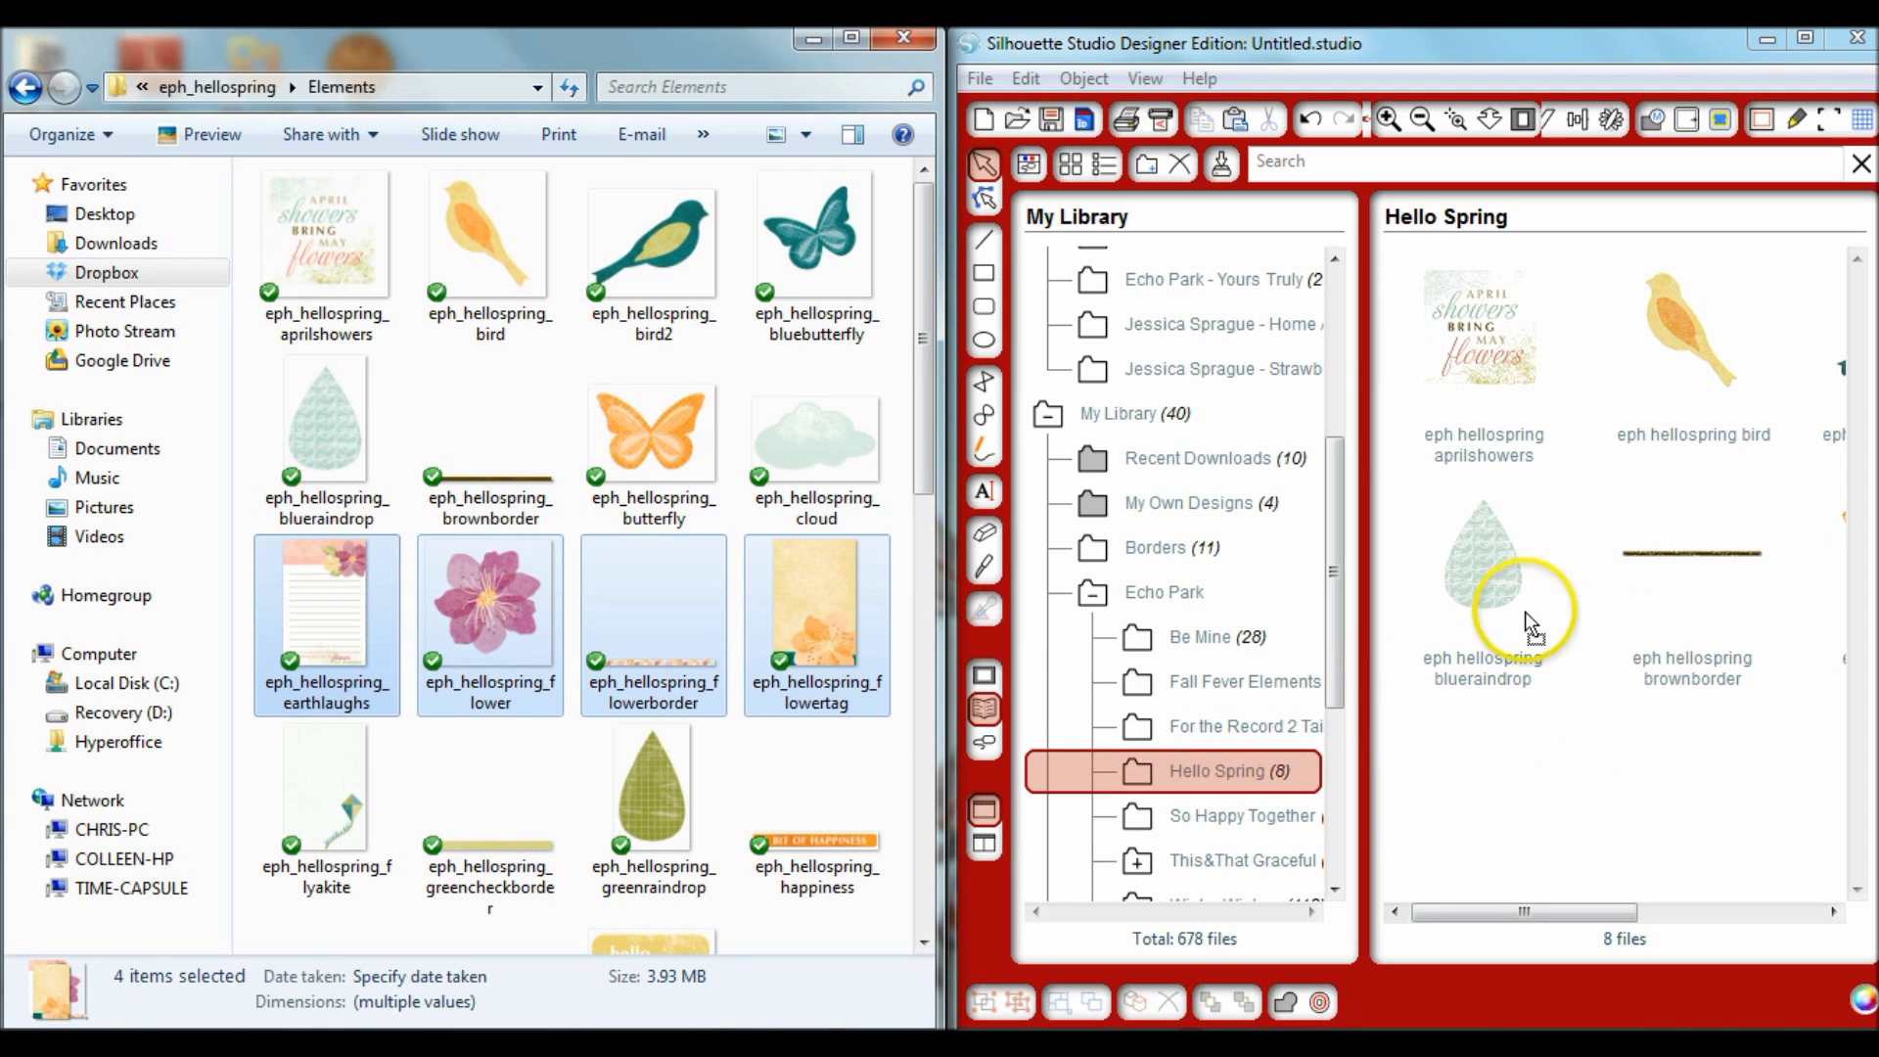
left_click_drag(1286, 742, 1500, 750)
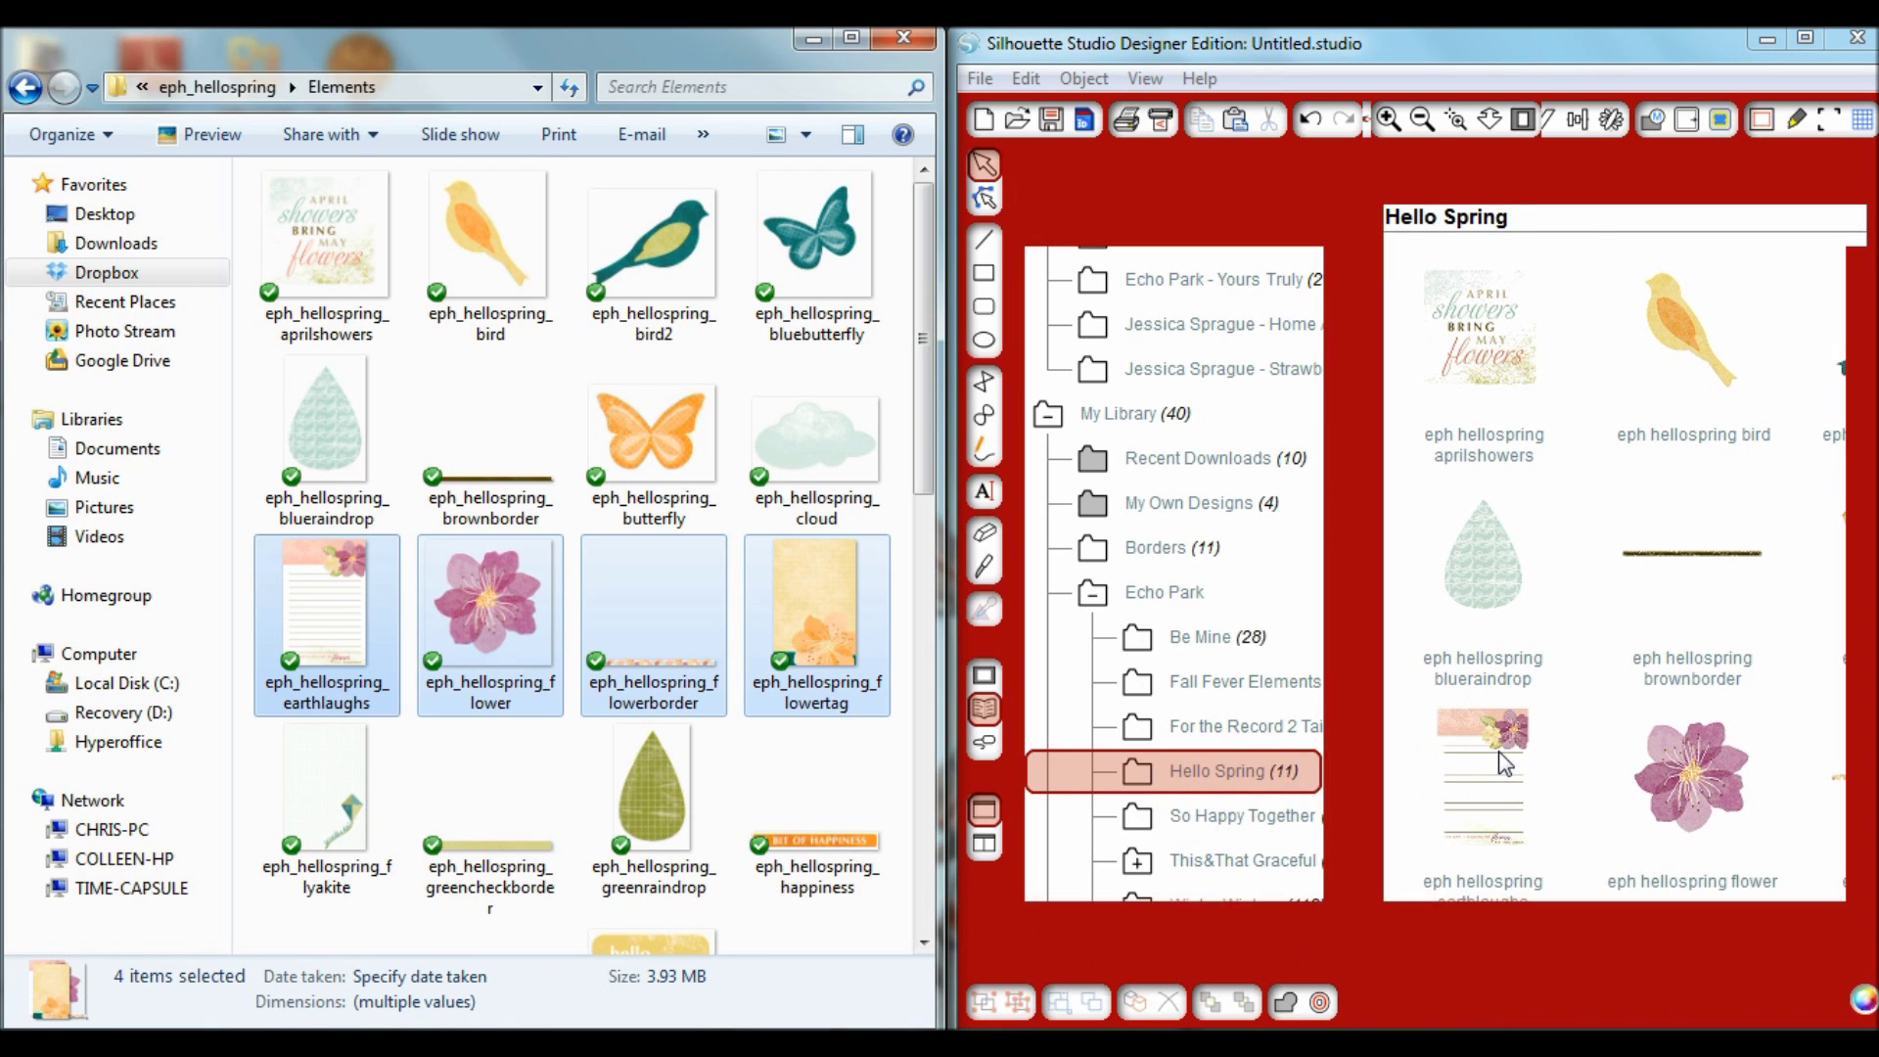
mouse_move(1552, 925)
left_mouse_down()
mouse_move(1669, 911)
mouse_move(1552, 913)
left_mouse_up()
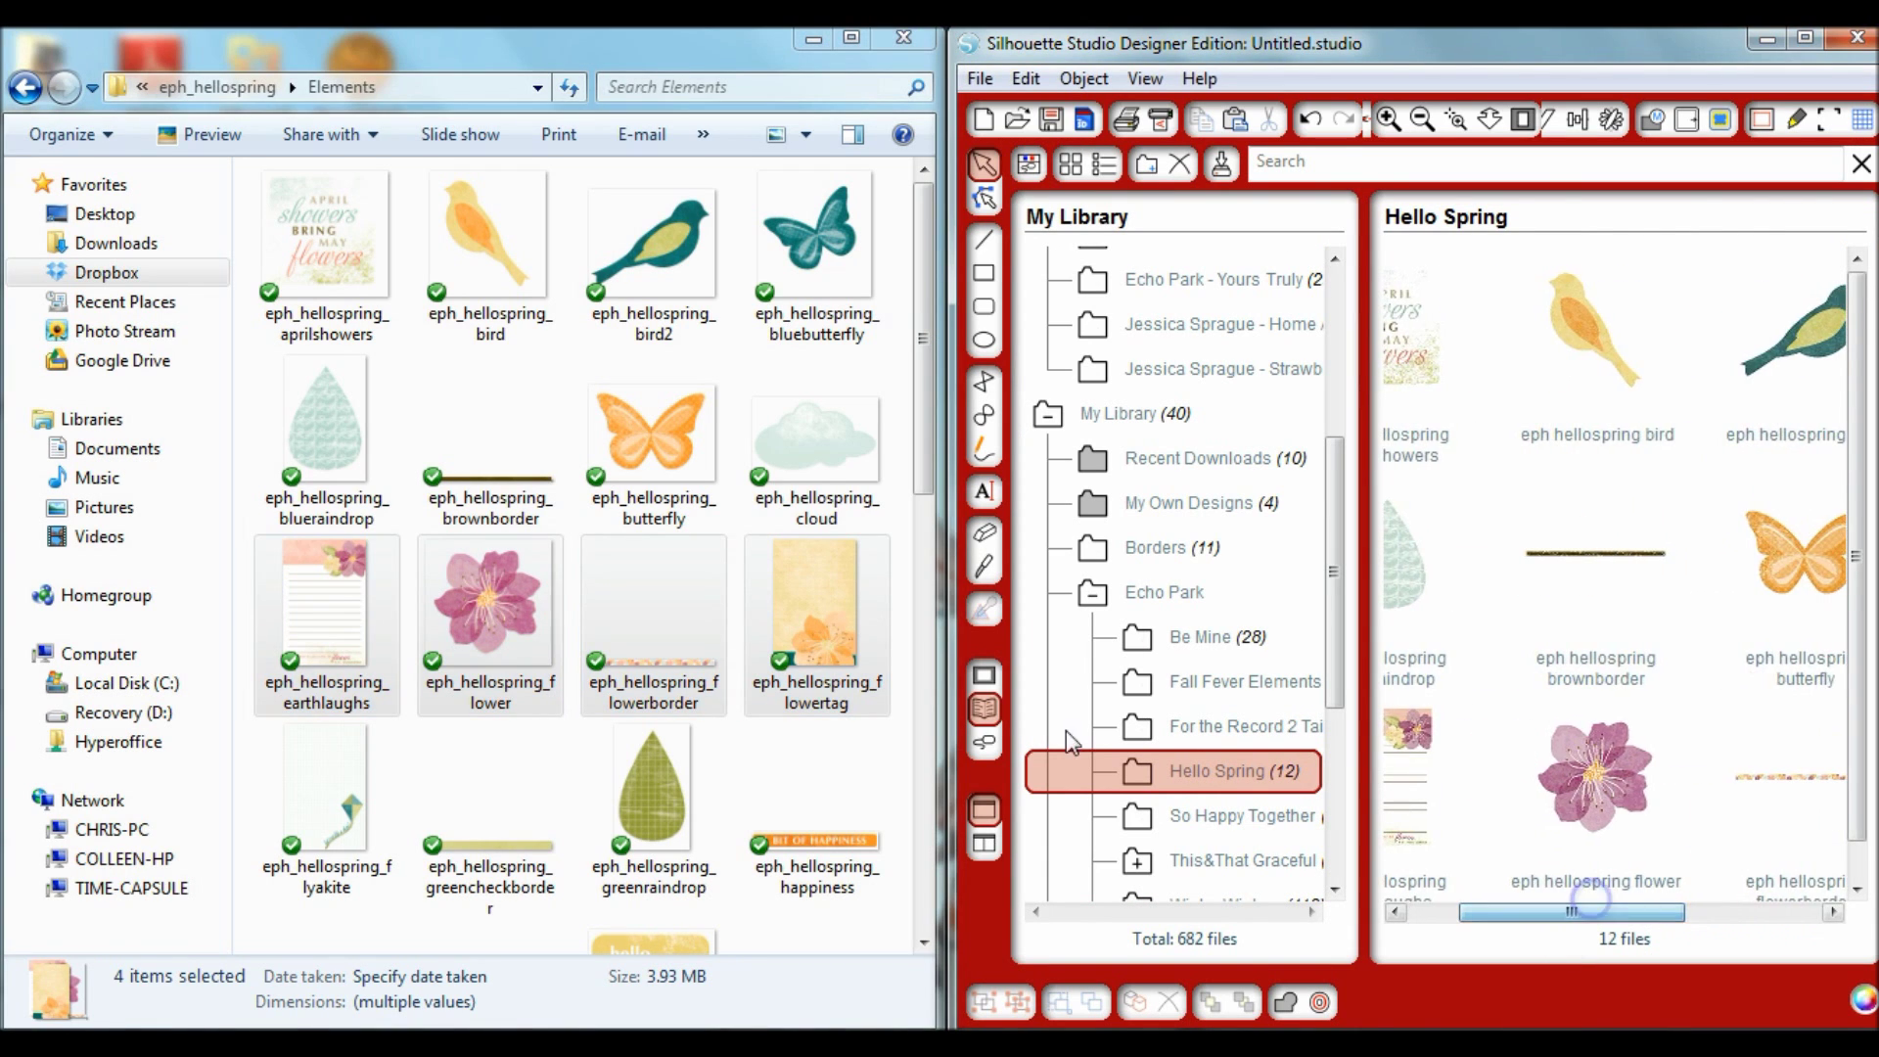
- Import the eph_hellospring flyakite, greencheckborder, greenraindrop and happiness files together into the Hello Spring library folder
left_click(928, 408)
left_click_drag(928, 408, 922, 555)
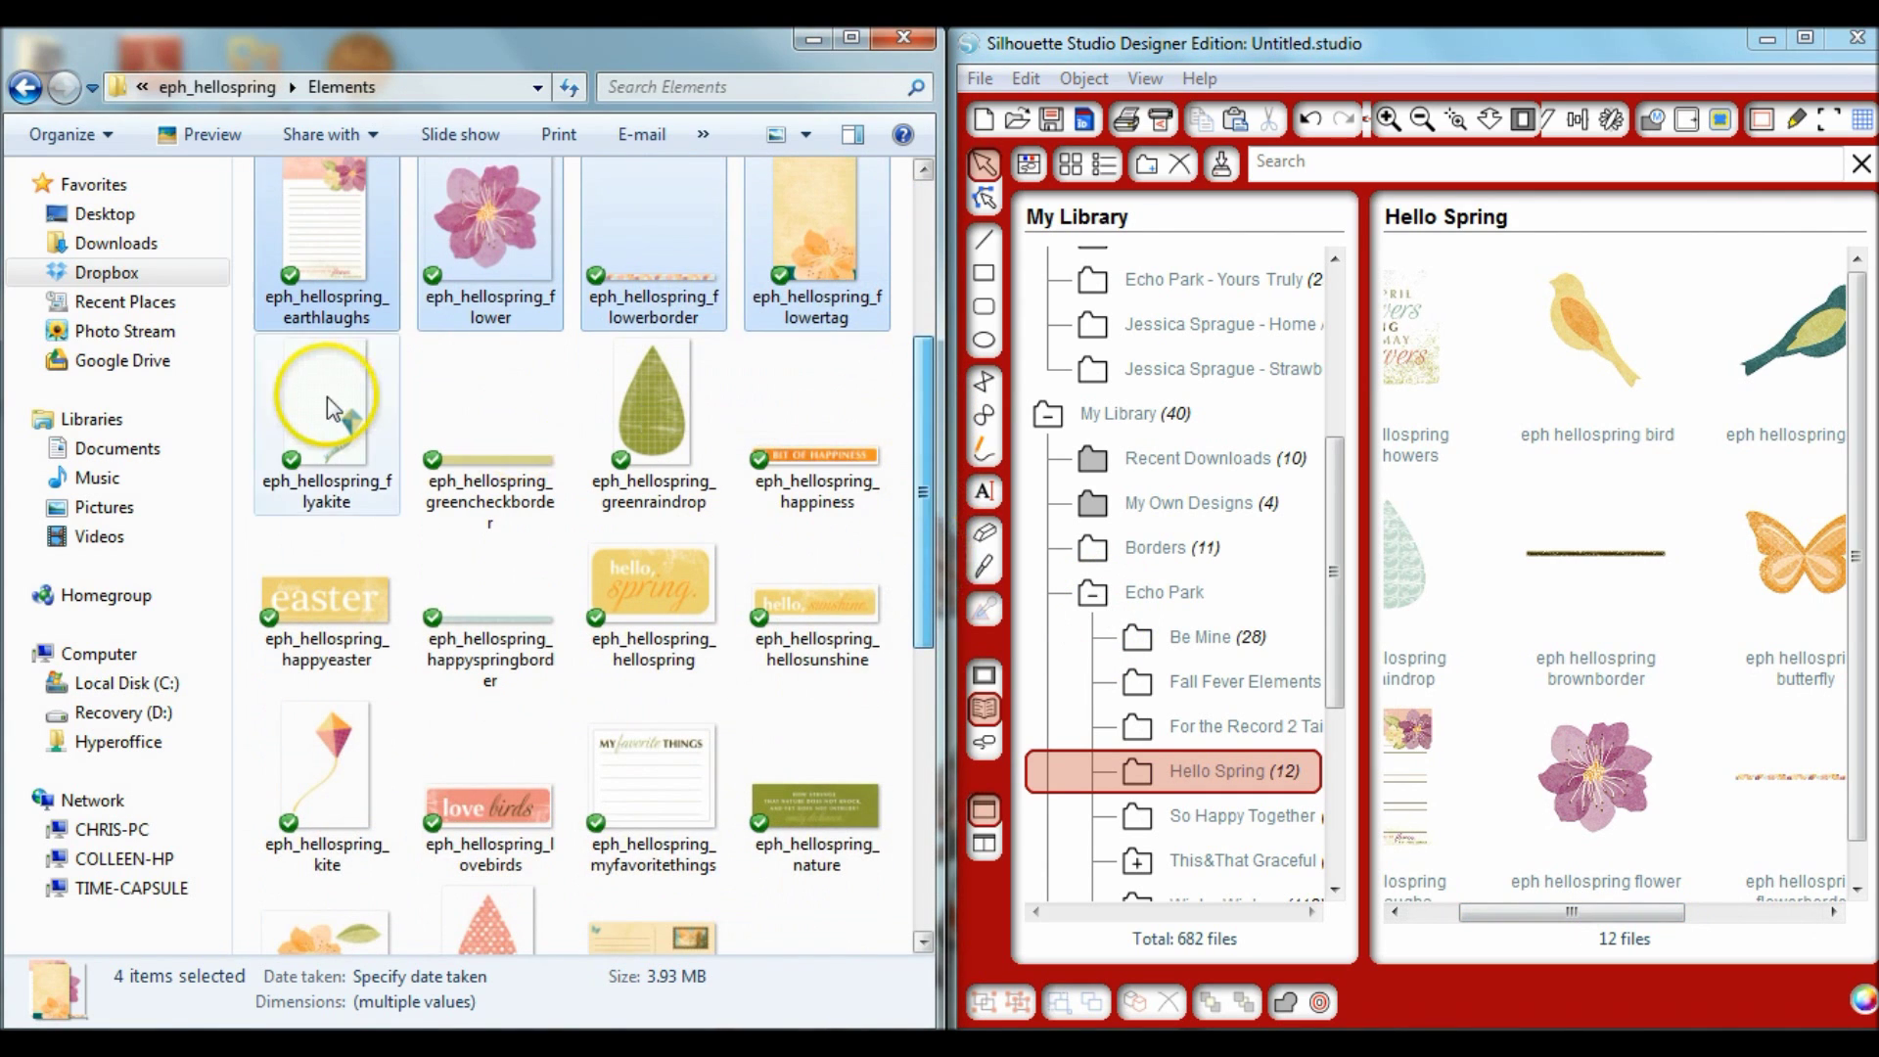
left_click(327, 396)
left_click(712, 449, "ctrl")
left_click(818, 431, "ctrl")
left_click(494, 398, "ctrl")
left_click_drag(493, 397, 1573, 914)
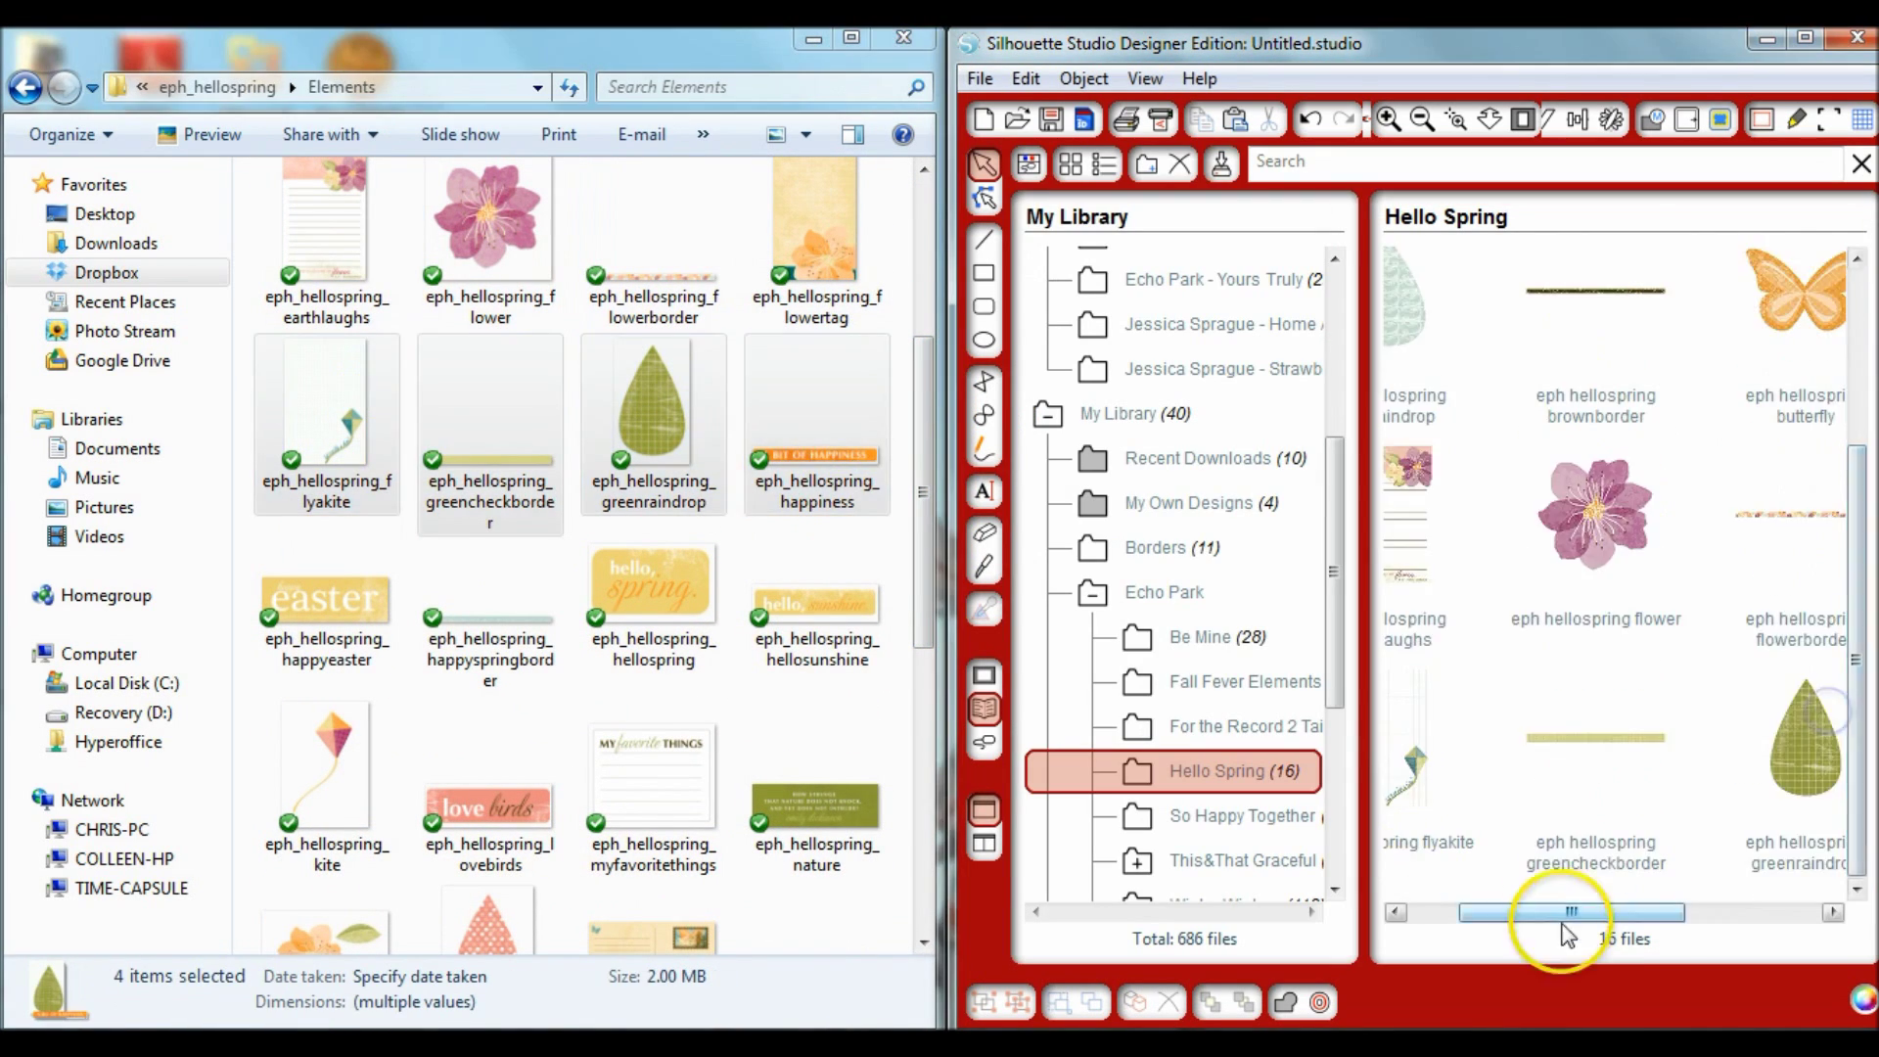
- Import the eight eph_hellospring files from happyeaster through nature into the Hello Spring library folder, four at a time
left_click(327, 606)
left_click(818, 607, "shift")
left_click_drag(489, 607, 1617, 680)
left_click(327, 783)
left_click(817, 823, "shift")
left_click_drag(525, 755, 1846, 588)
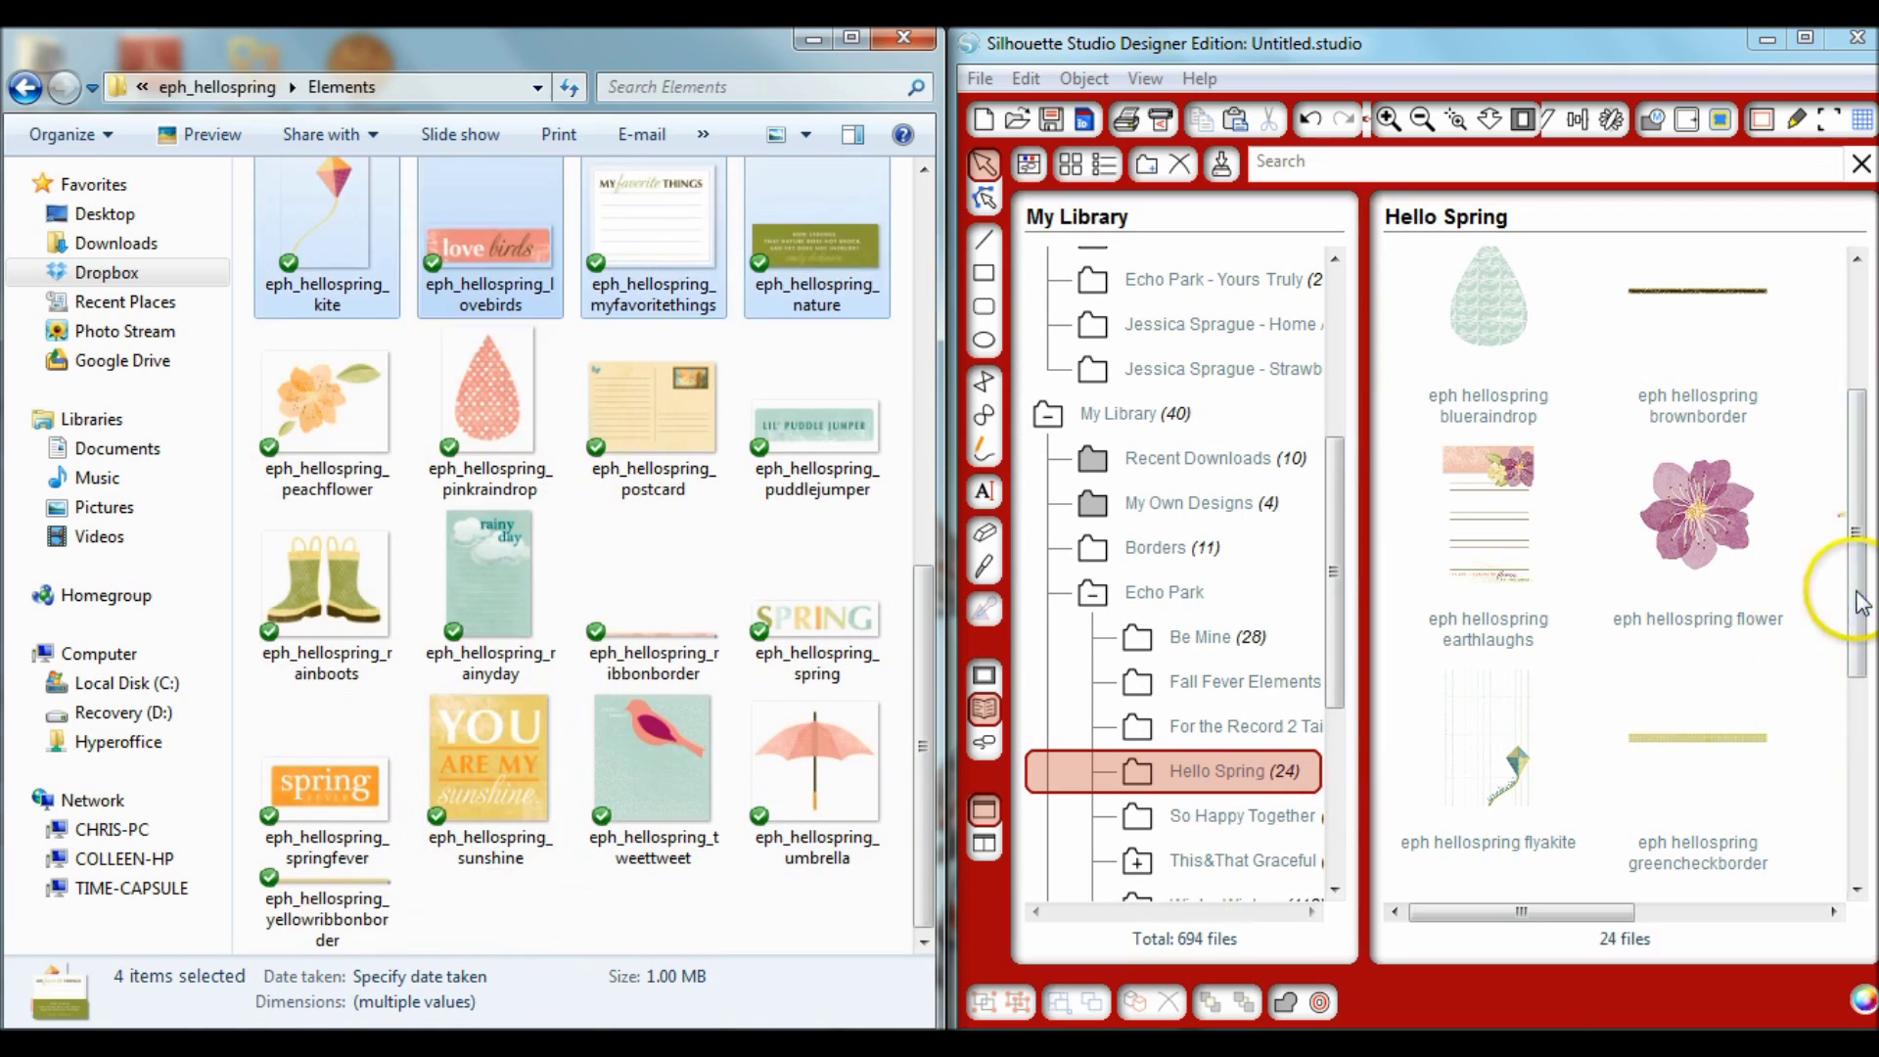
- Import the eight eph_hellospring files from peachflower through spring into the Hello Spring library folder, one row of four at a time
scroll(1664, 587, "down", 5)
left_click(327, 412)
left_click(818, 421, "shift")
left_click_drag(489, 411, 1563, 739)
left_click(327, 607)
left_click(817, 627, "shift")
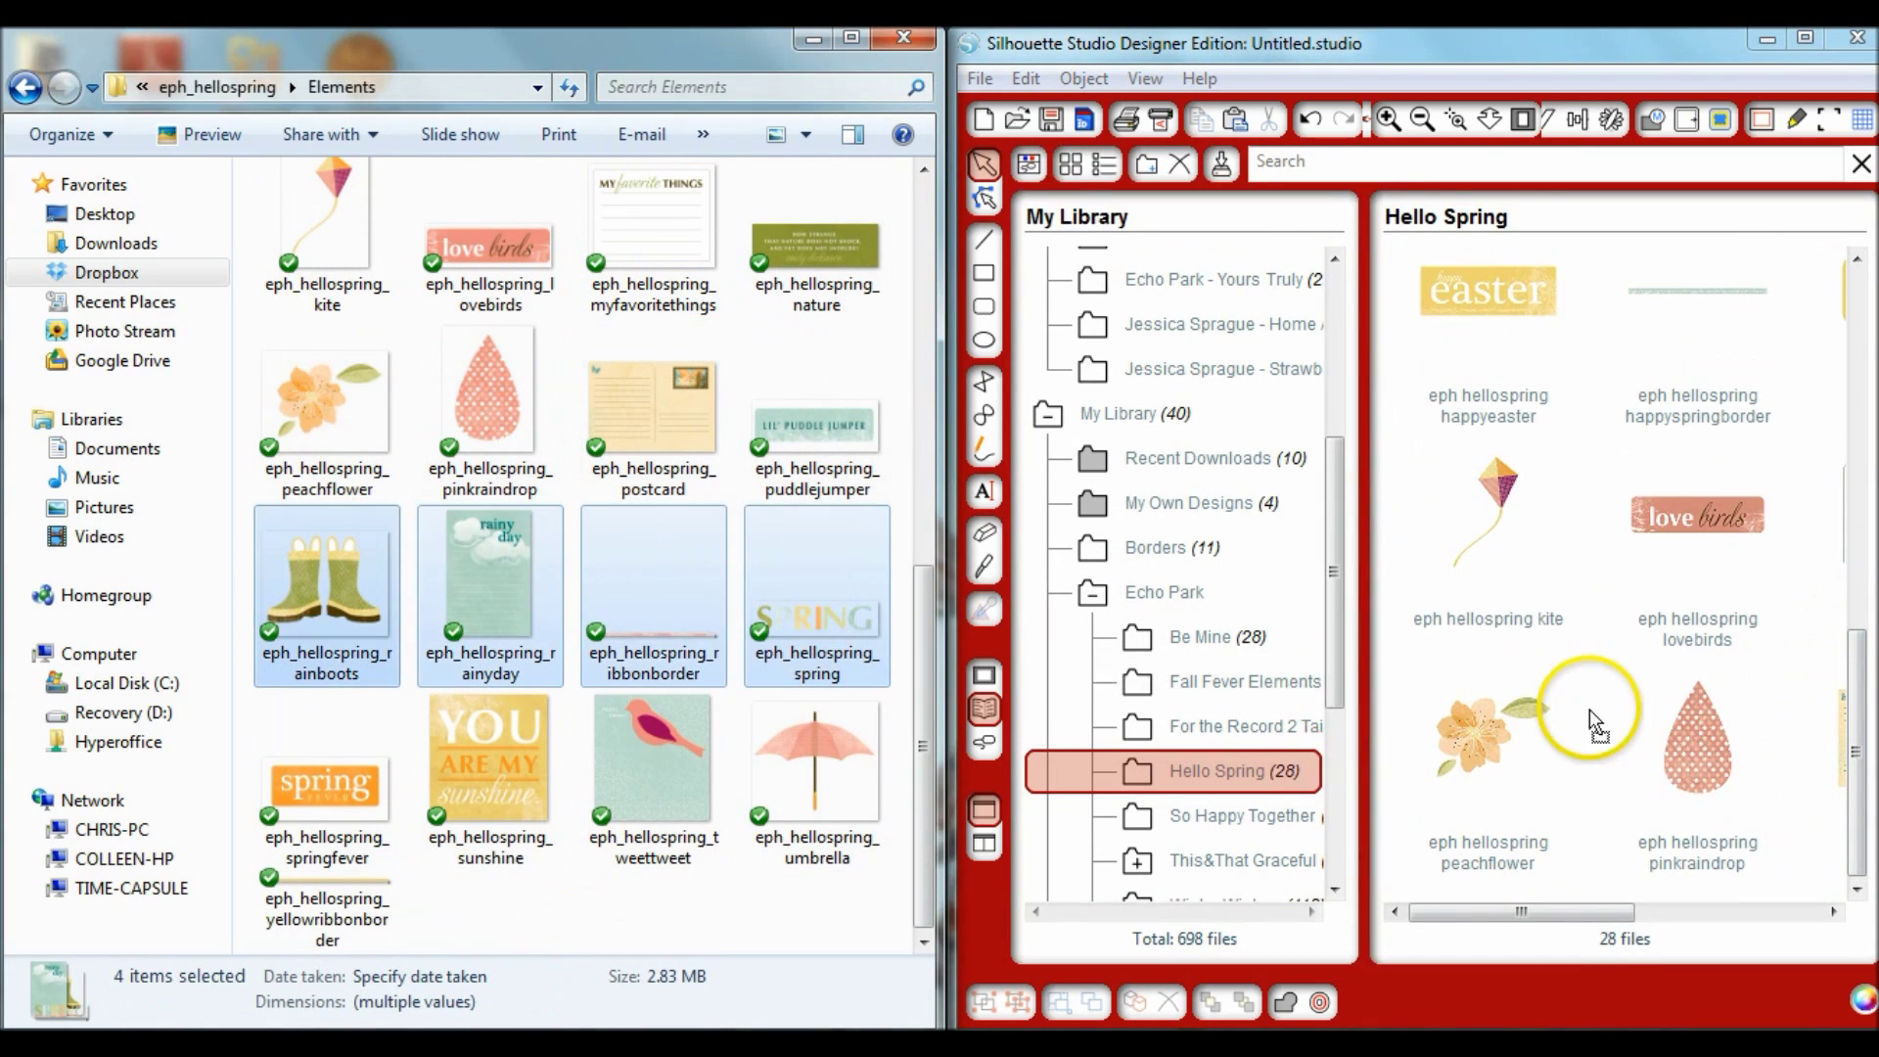
left_click_drag(817, 626, 1590, 710)
- Import the remaining eph_hellospring files springfever, sunshine, tweettweet, umbrella and yellowribbonborder into the Hello Spring library folder
left_click(327, 783)
left_click(817, 774, "shift")
left_click_drag(817, 774, 1603, 793)
left_click_drag(910, 637, 930, 441)
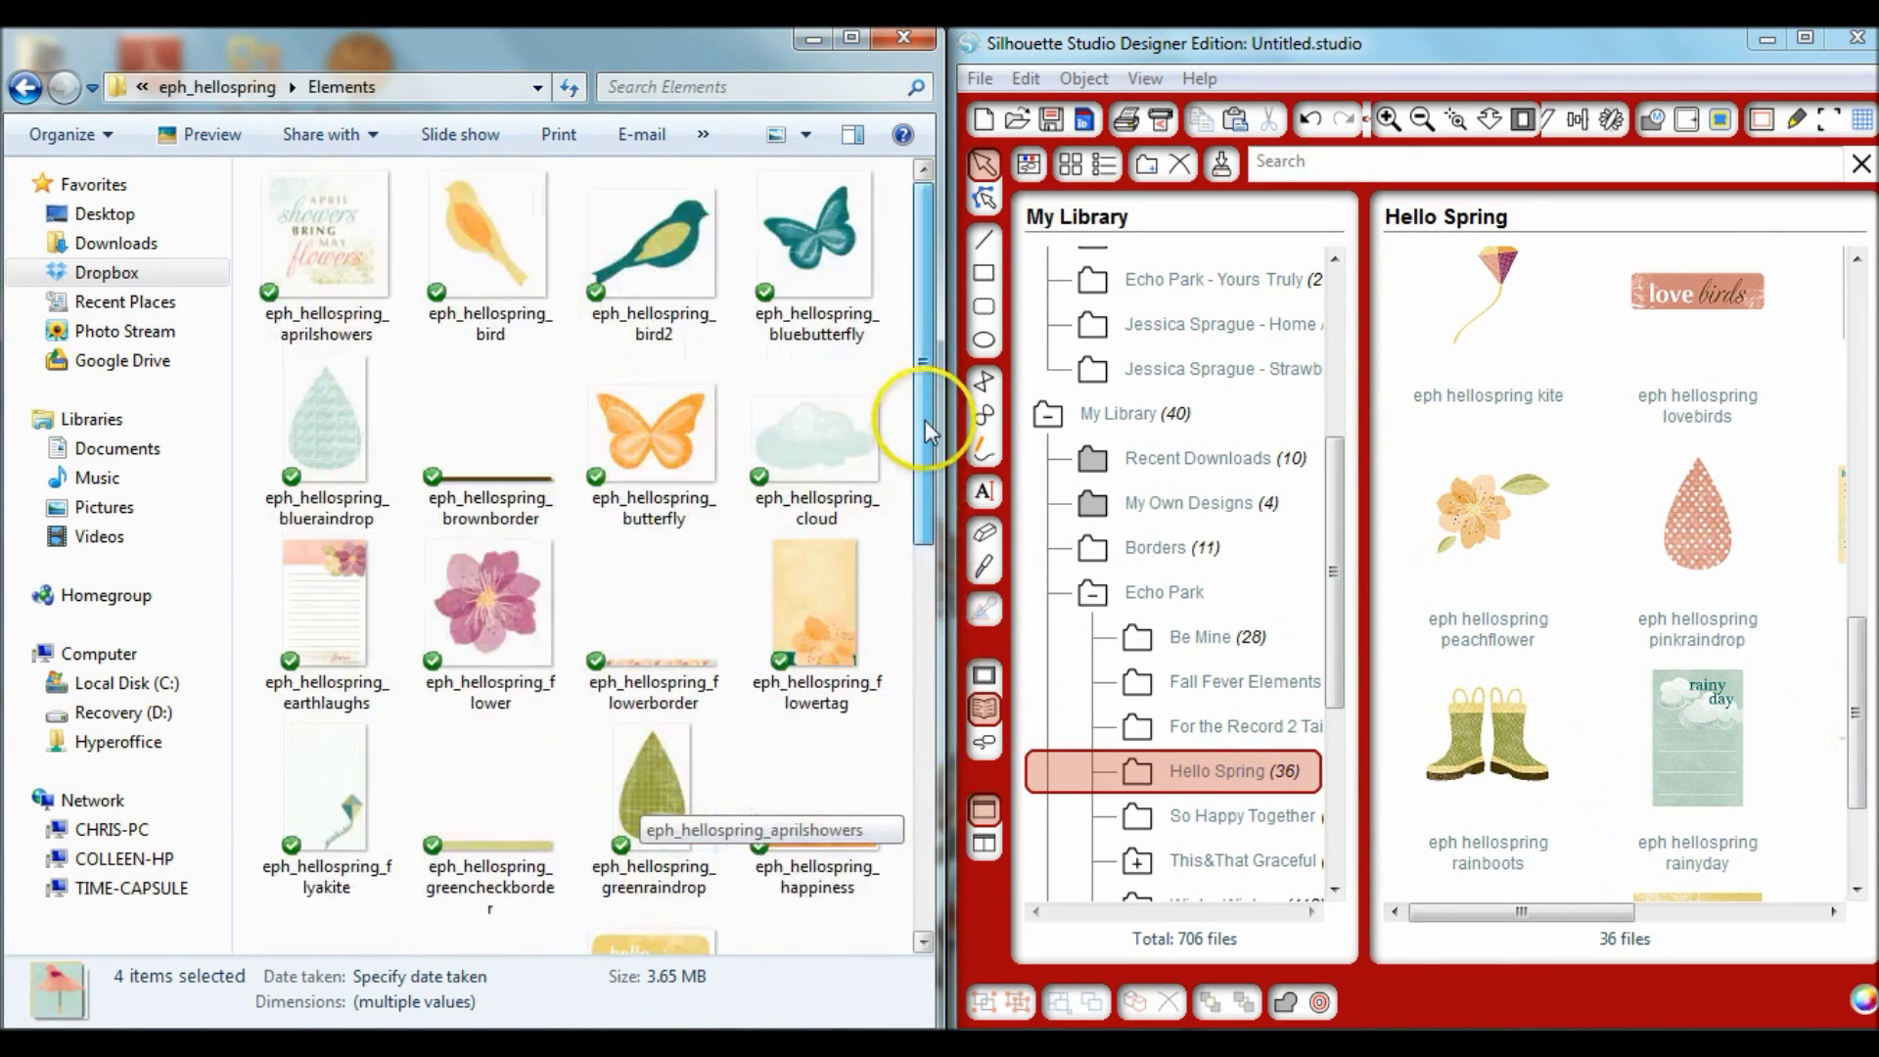
key("super+Up")
left_click(778, 827)
left_click_drag(744, 42, 25, 86)
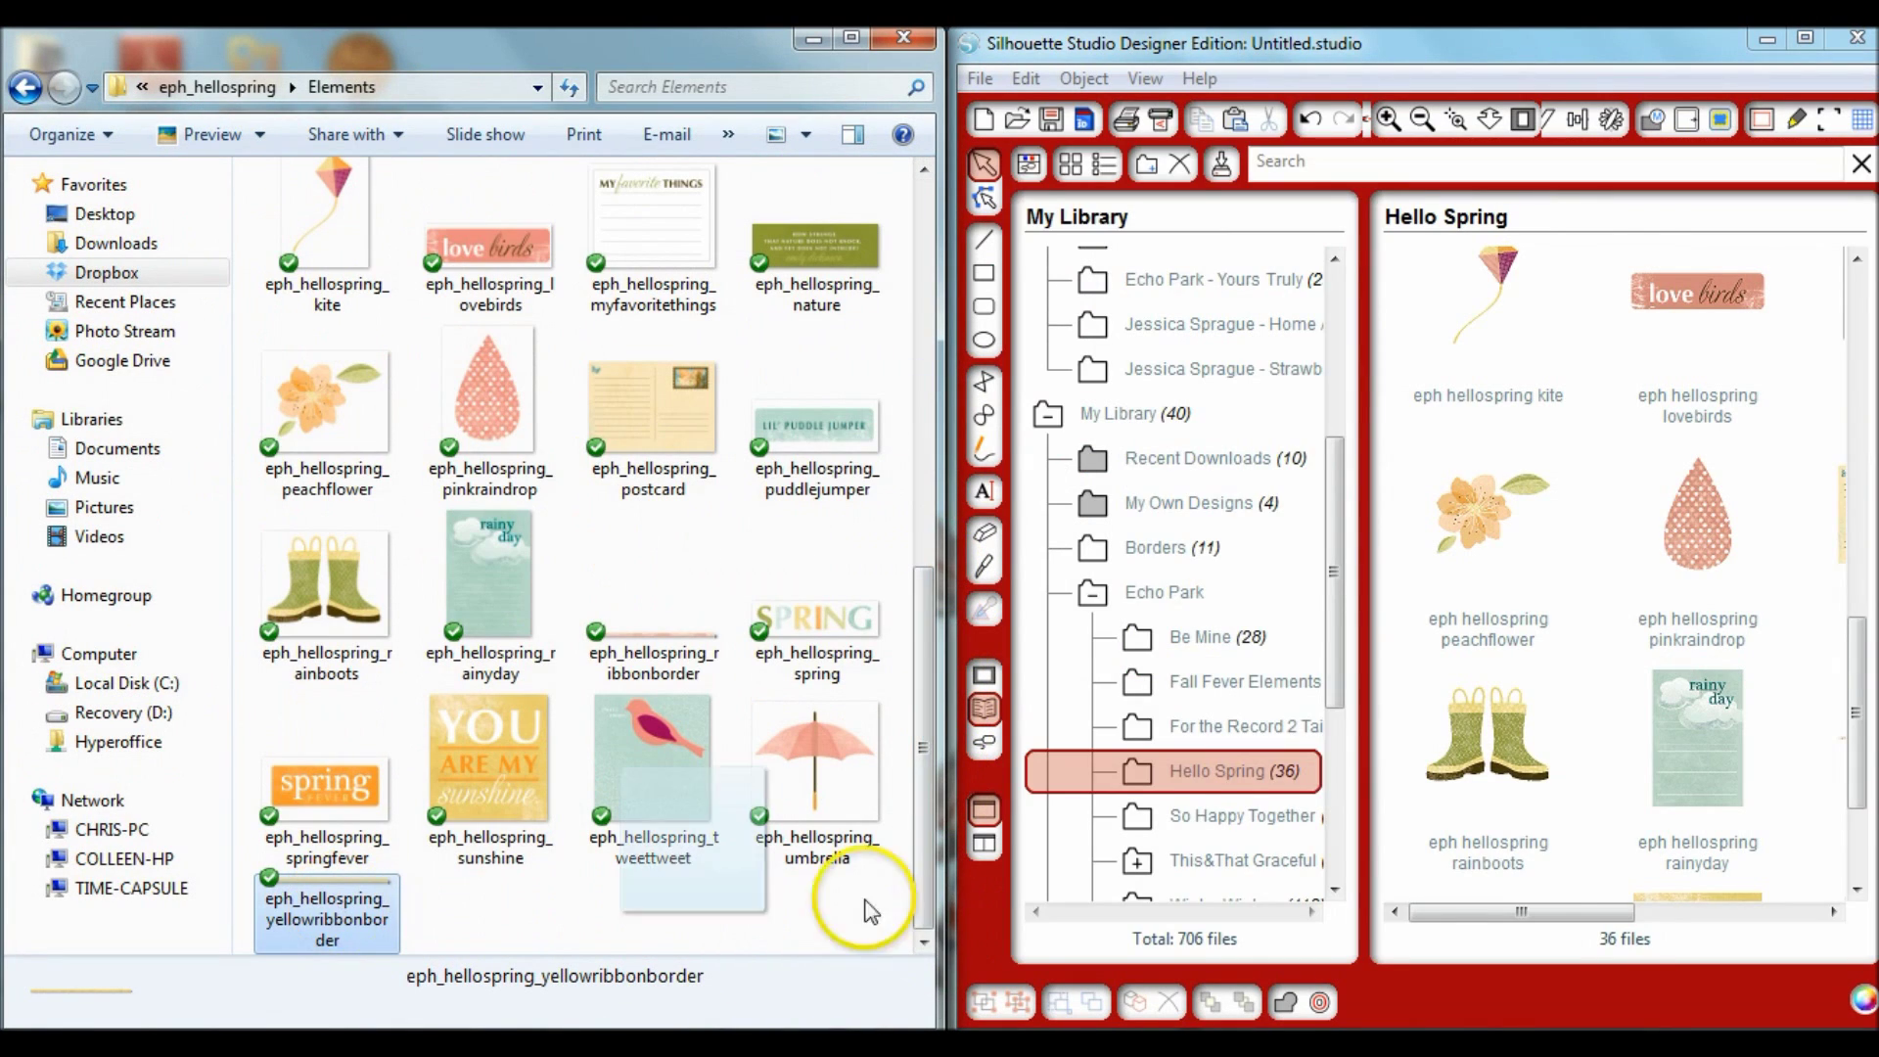
- Reopen the Elements folder in Explorer to compare its item count with the library's, and maximize the Silhouette Studio window
left_click(24, 86)
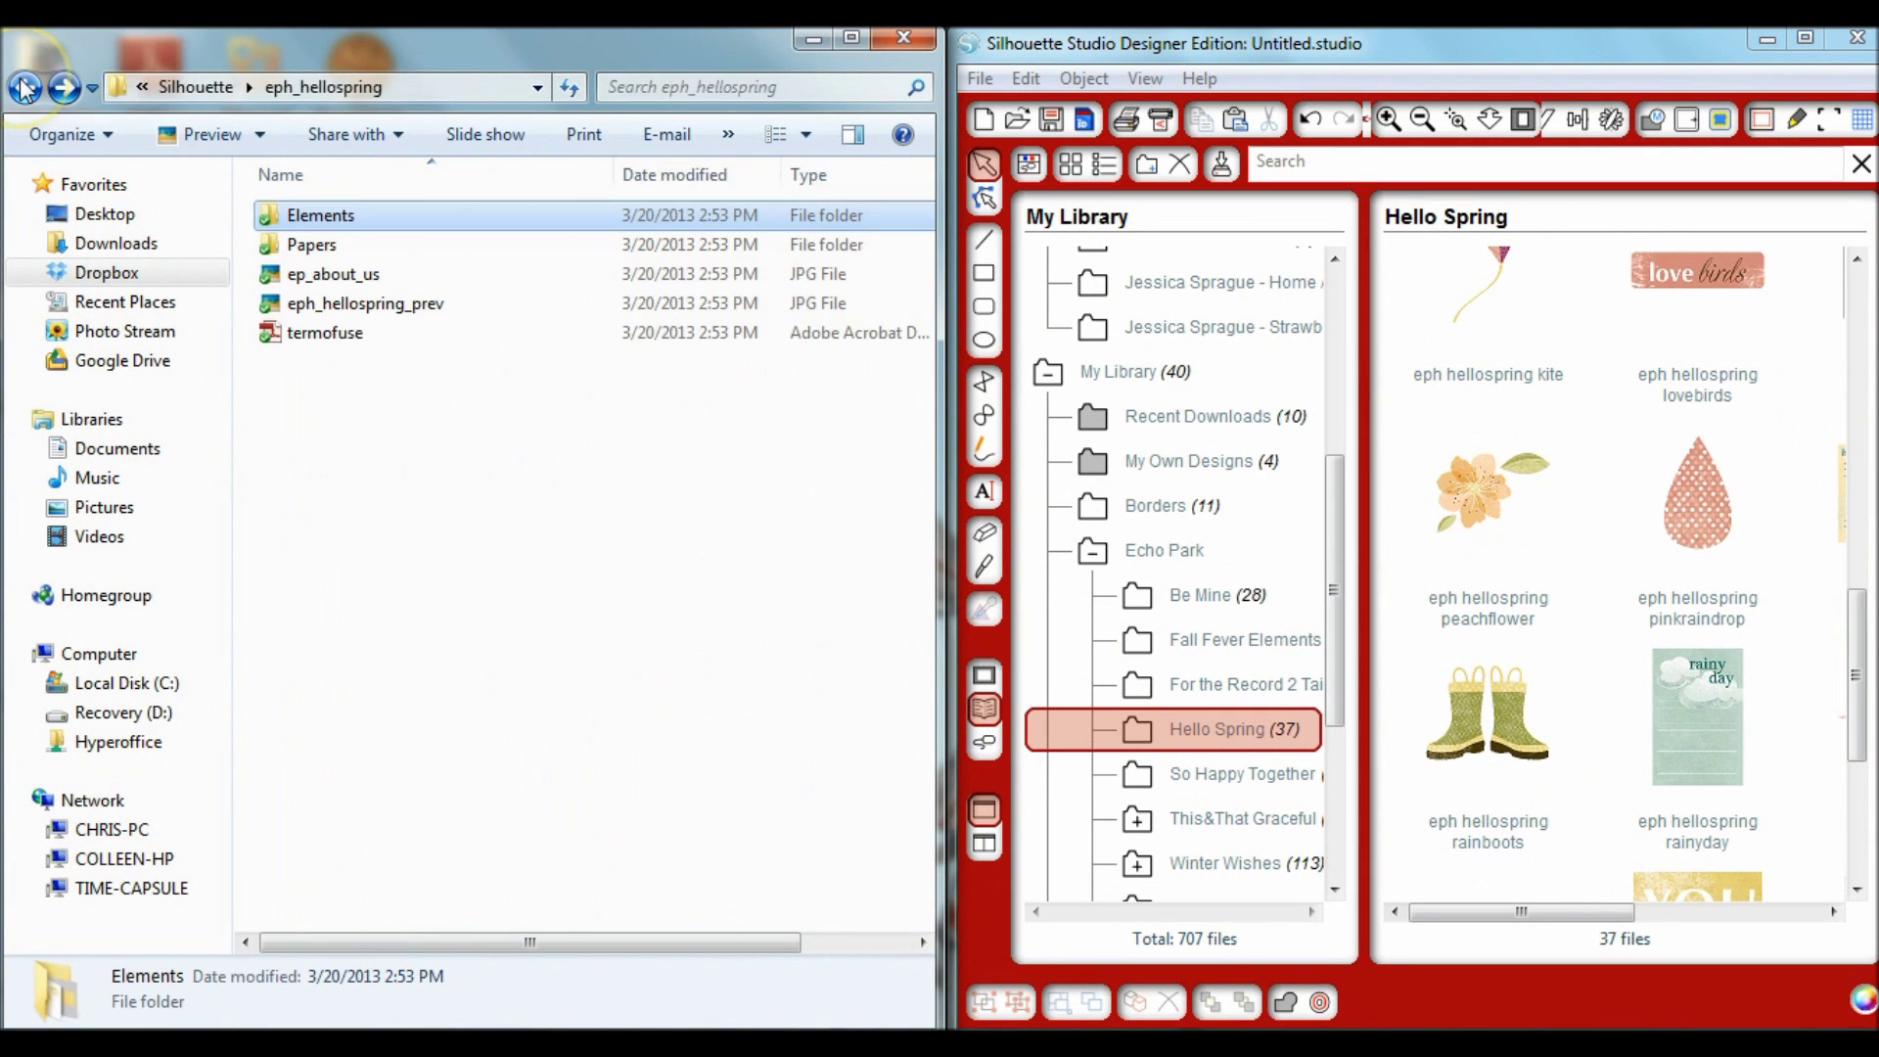
double_click(385, 215)
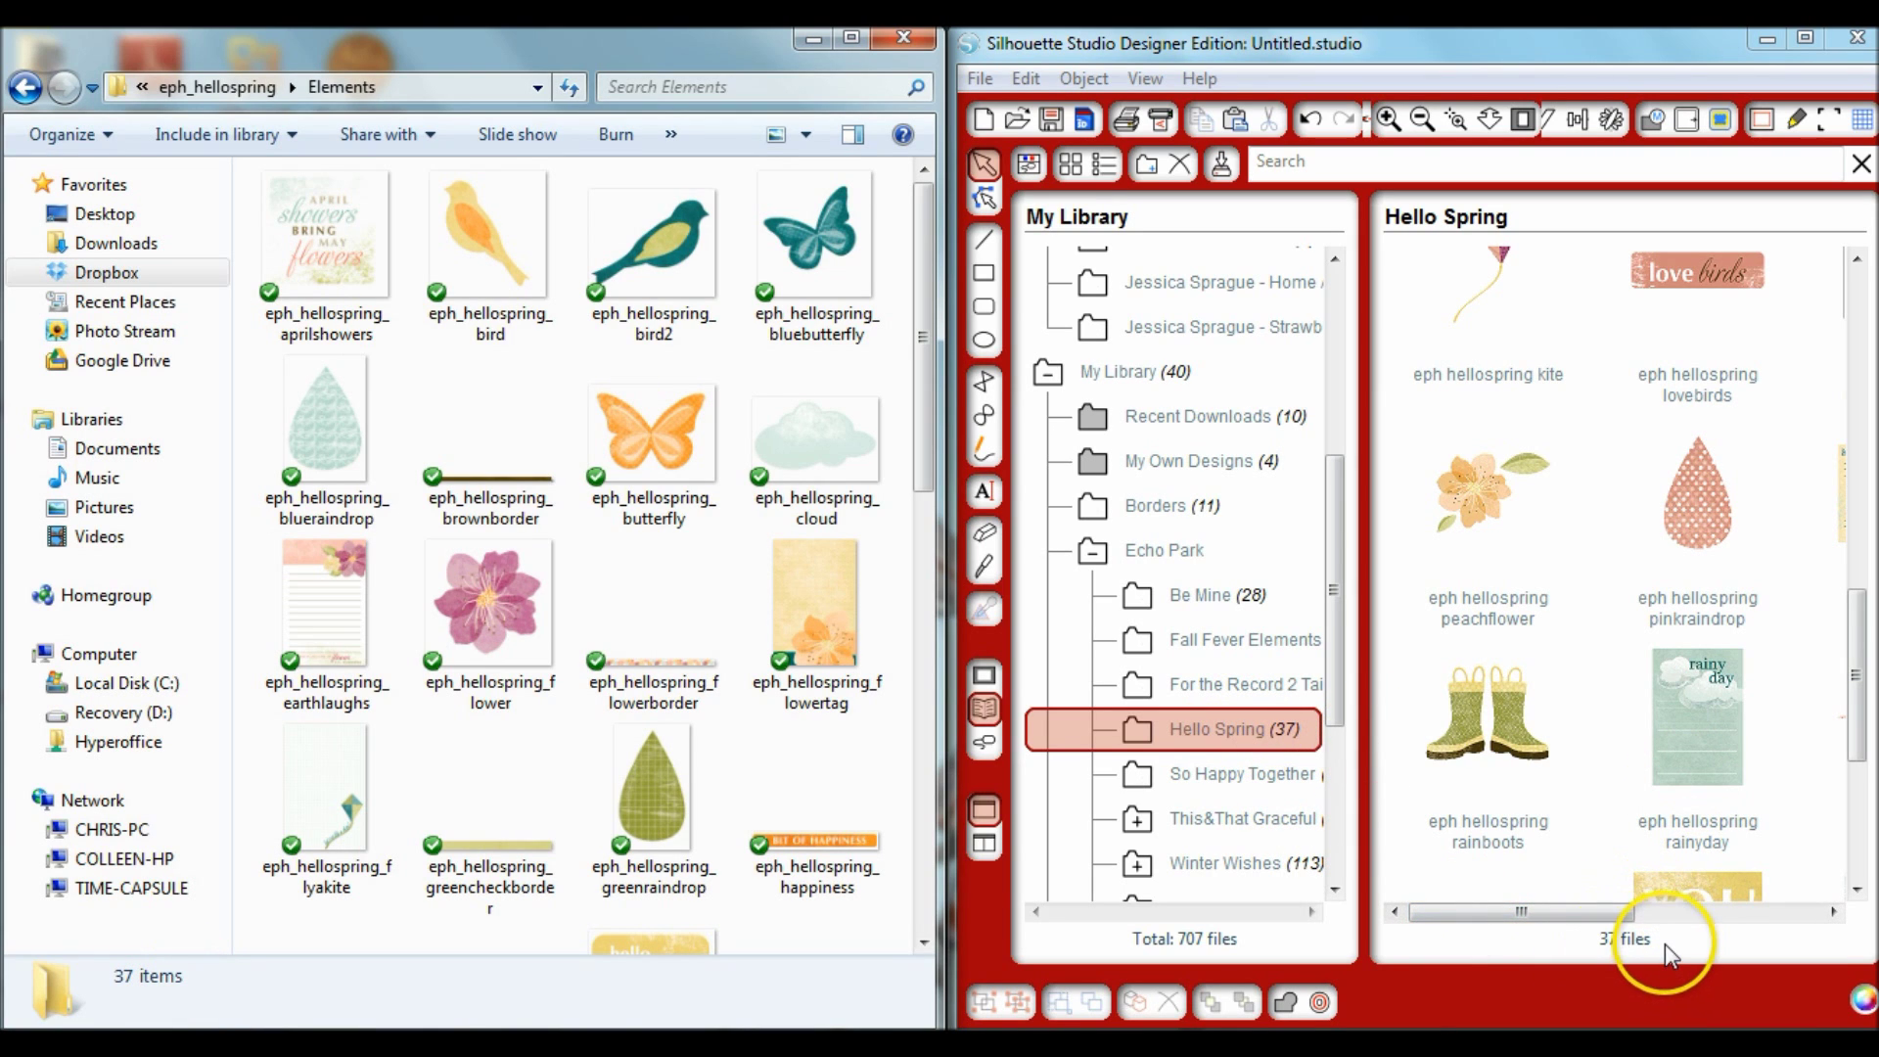
left_click(1806, 41)
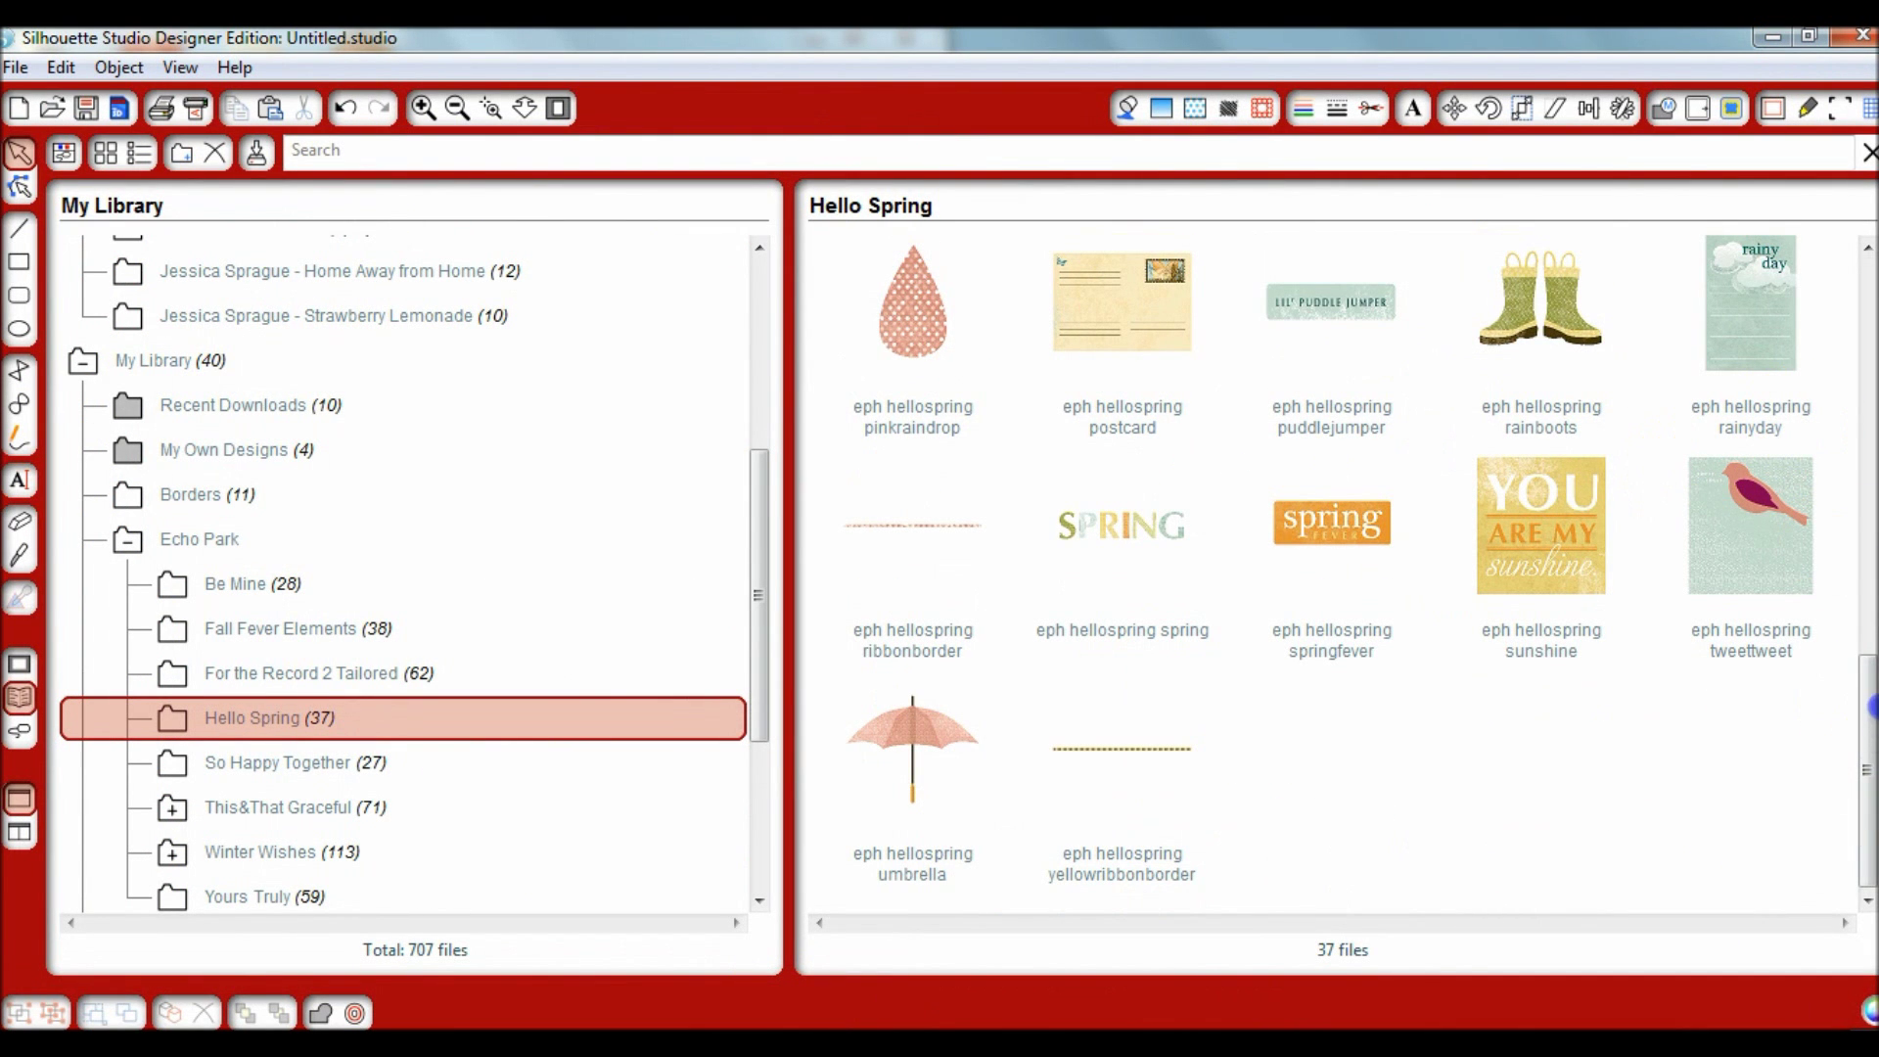
- Look over the imported Hello Spring elements and delete eph hellospring happyeaster from the folder
scroll(1872, 704, "up", 10)
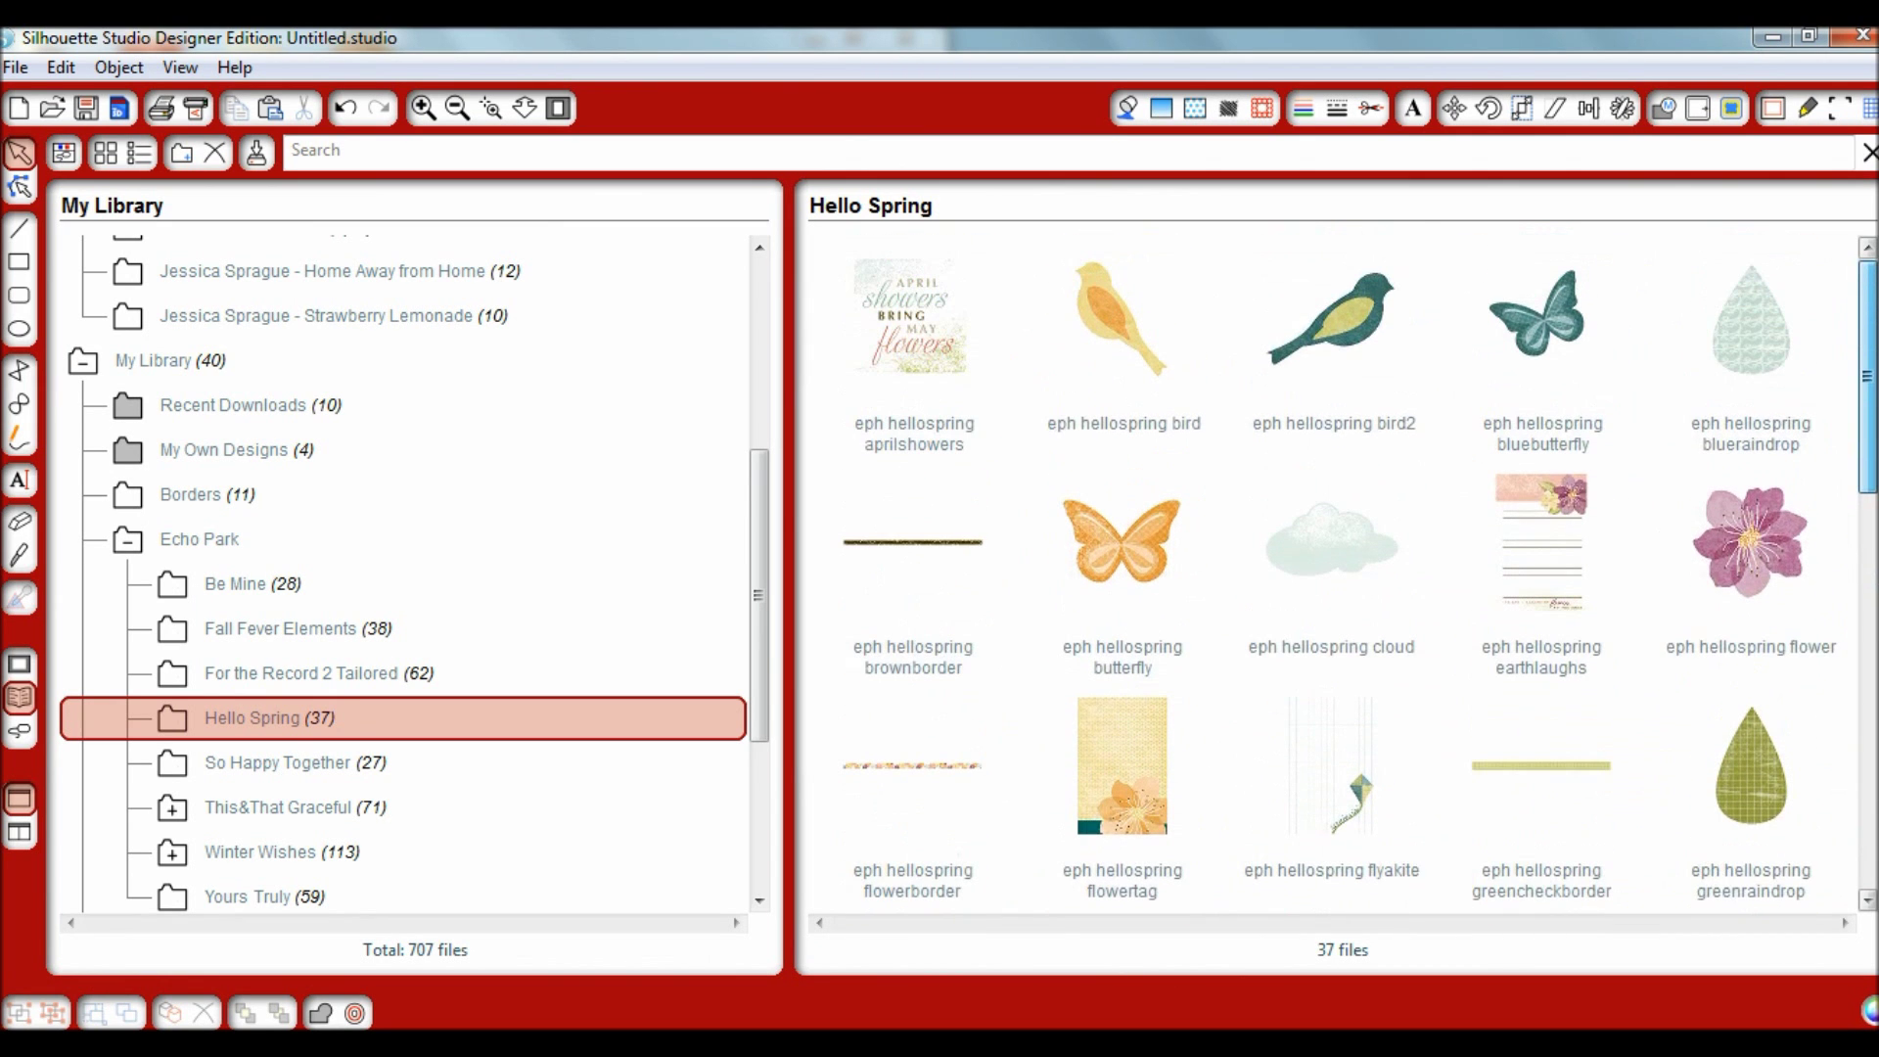
scroll(1341, 574, "down", 3)
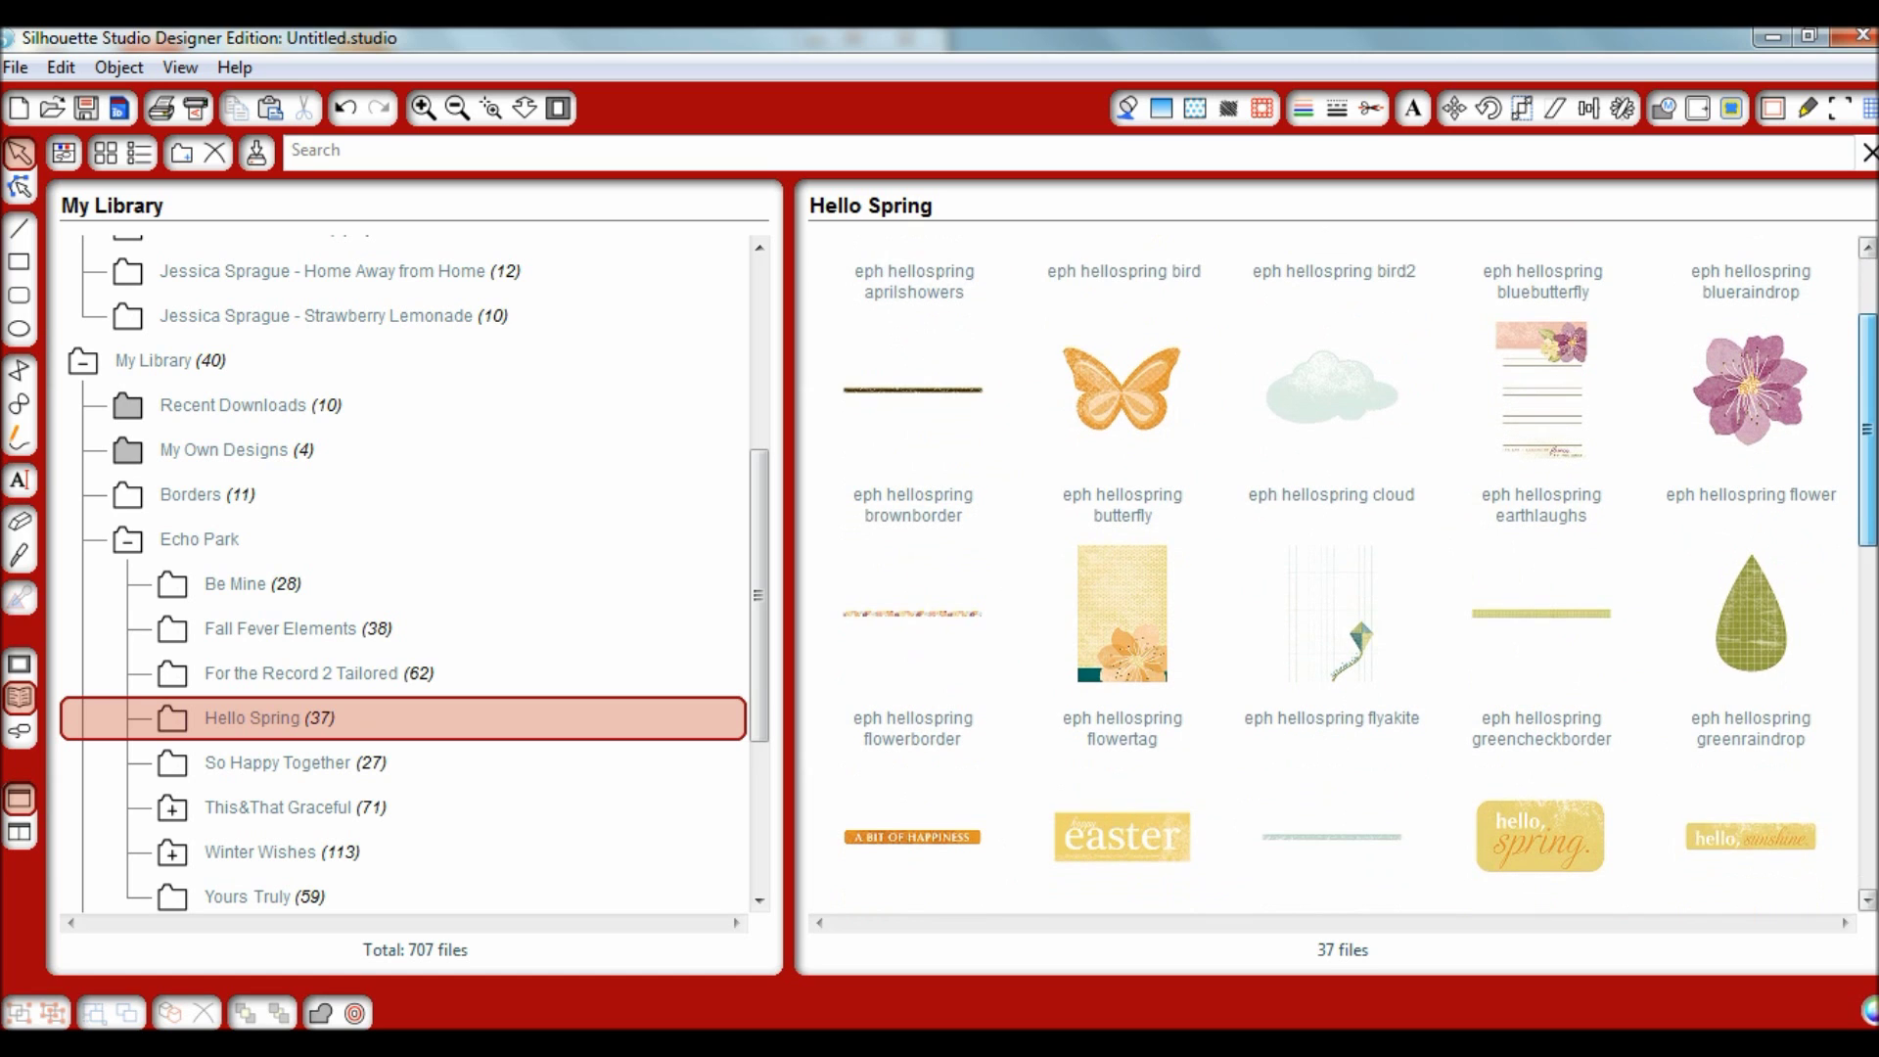
scroll(1341, 574, "down", 5)
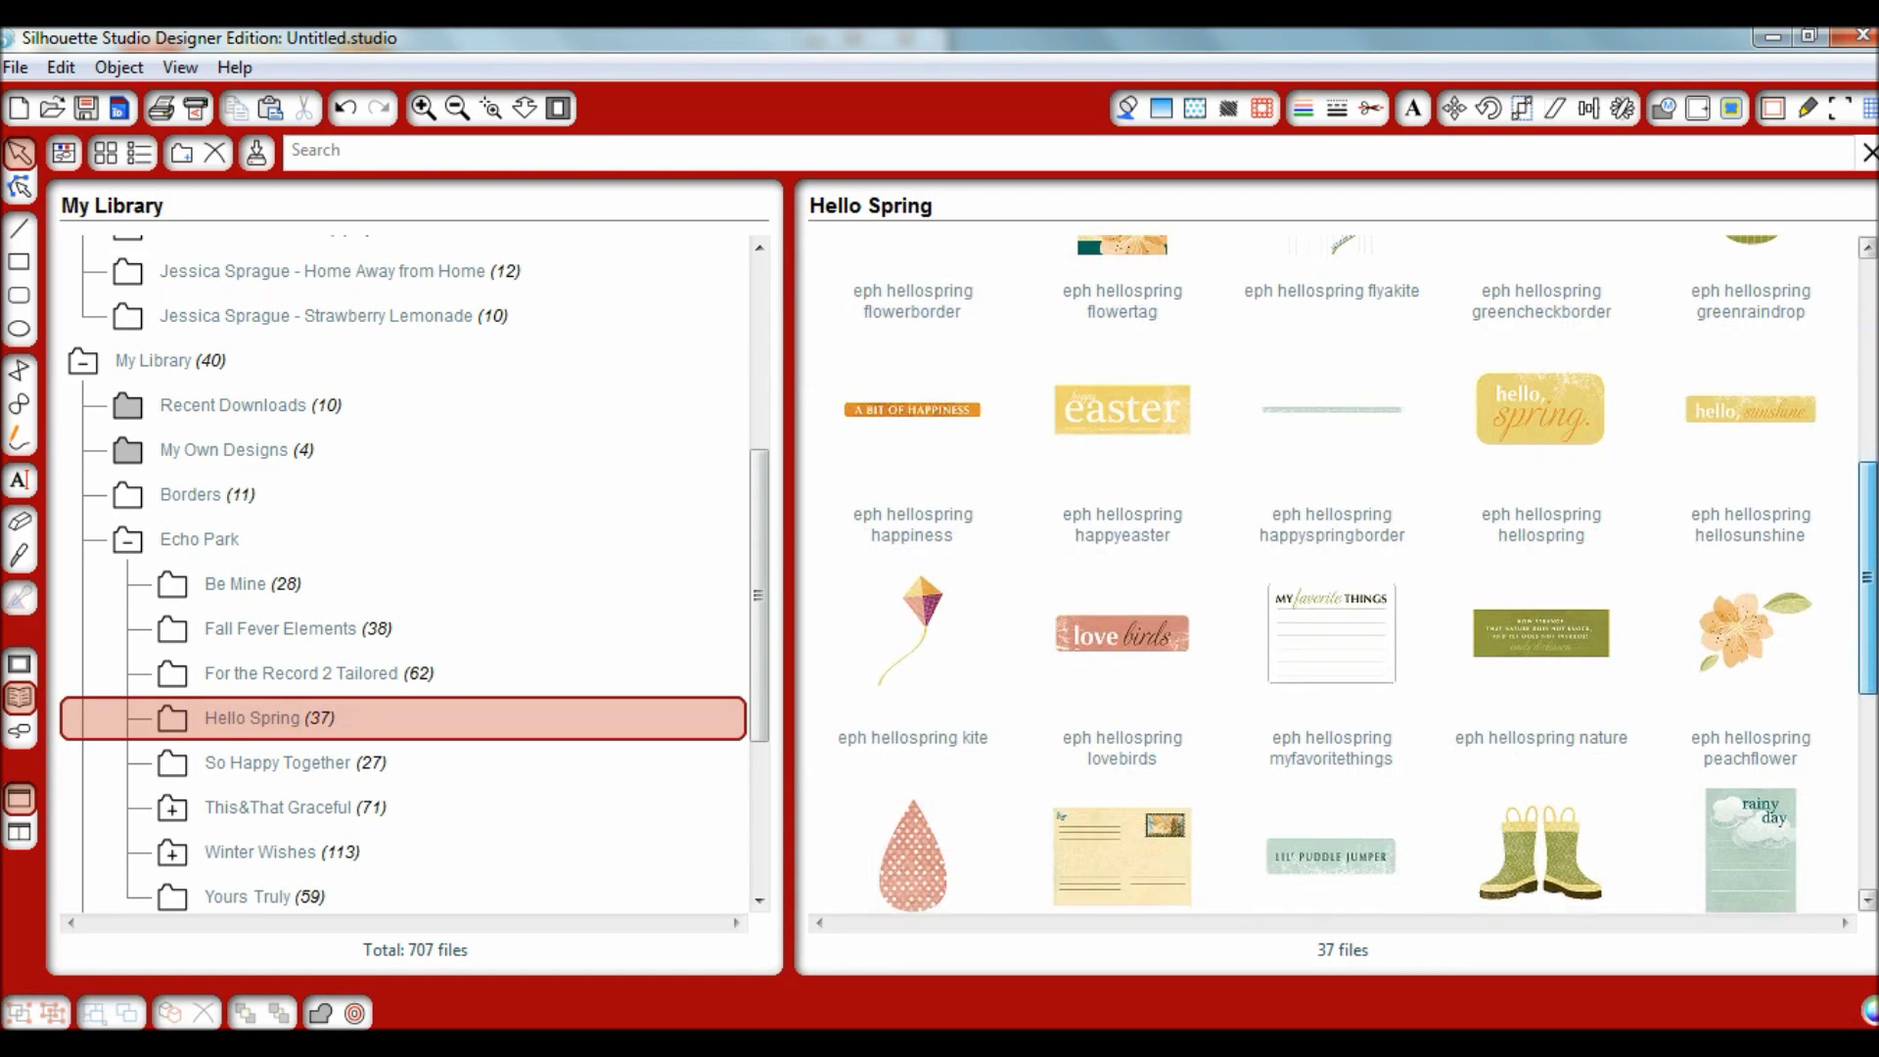
scroll(1358, 574, "down", 1)
left_click(1146, 378)
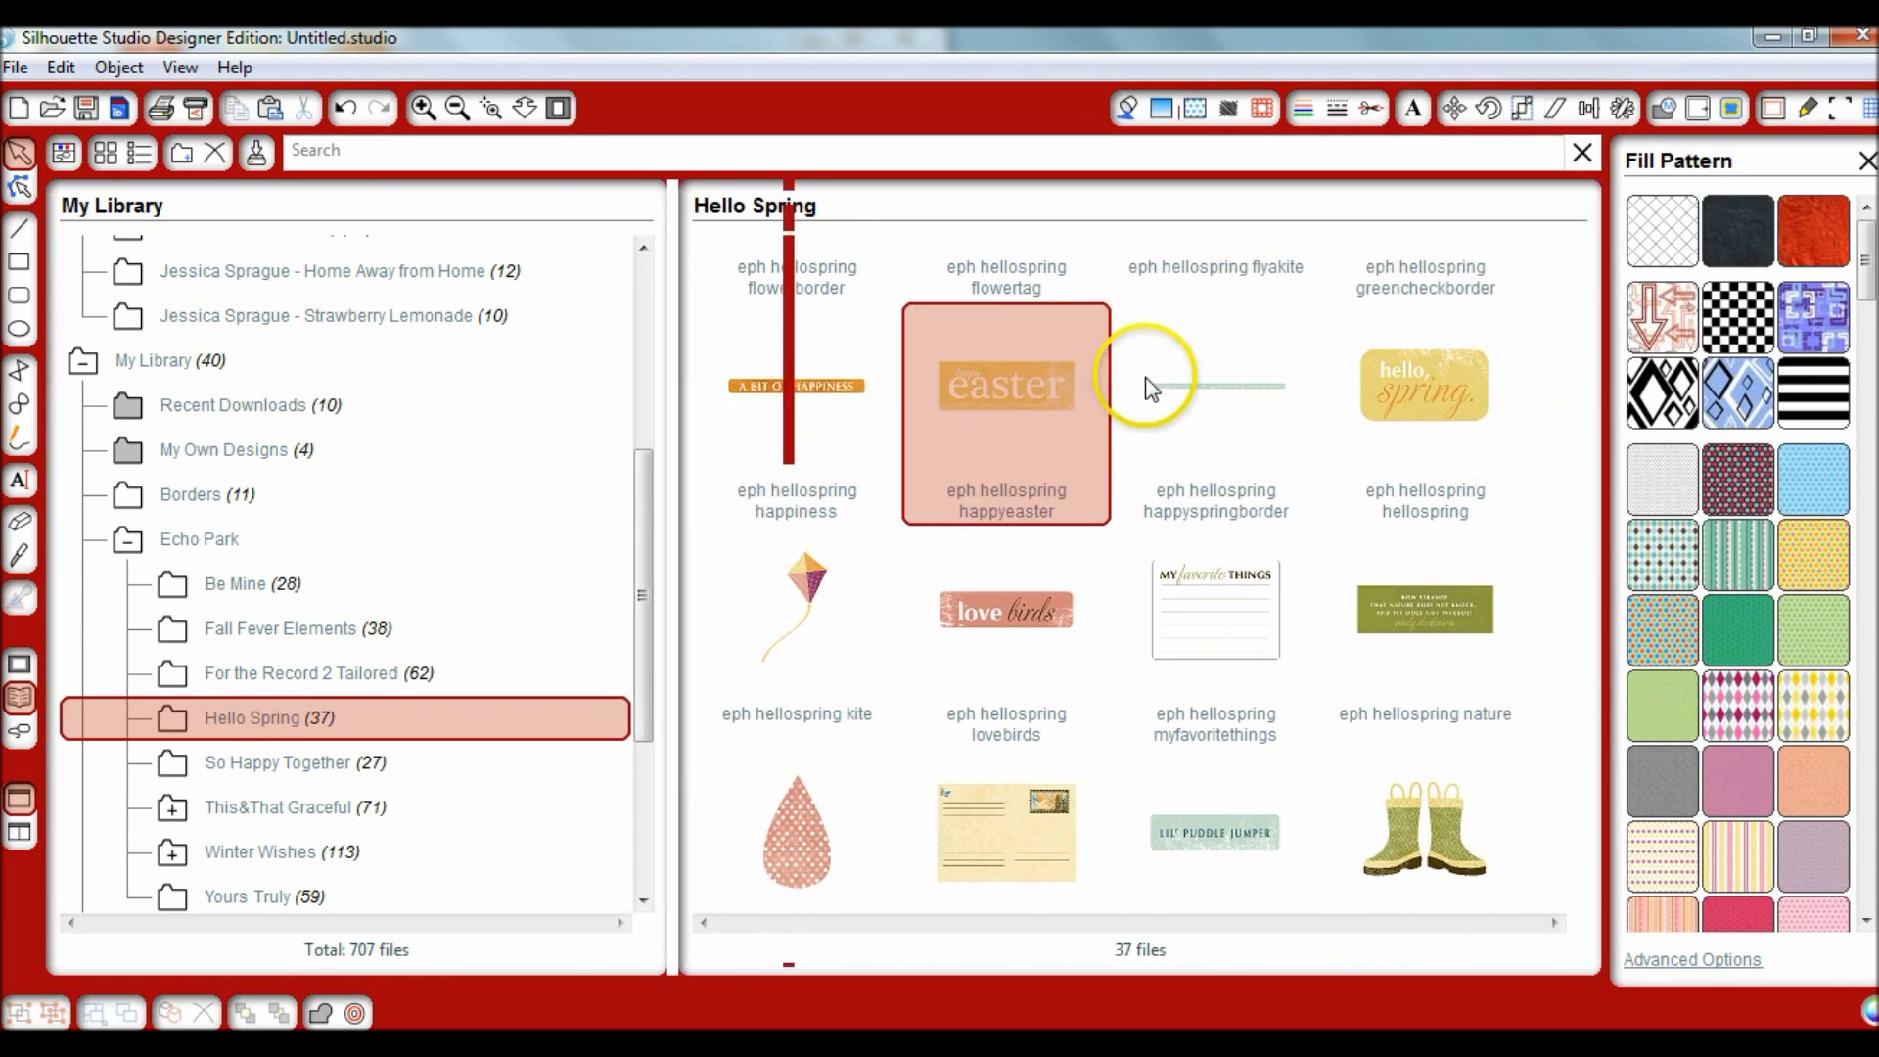
left_click(214, 153)
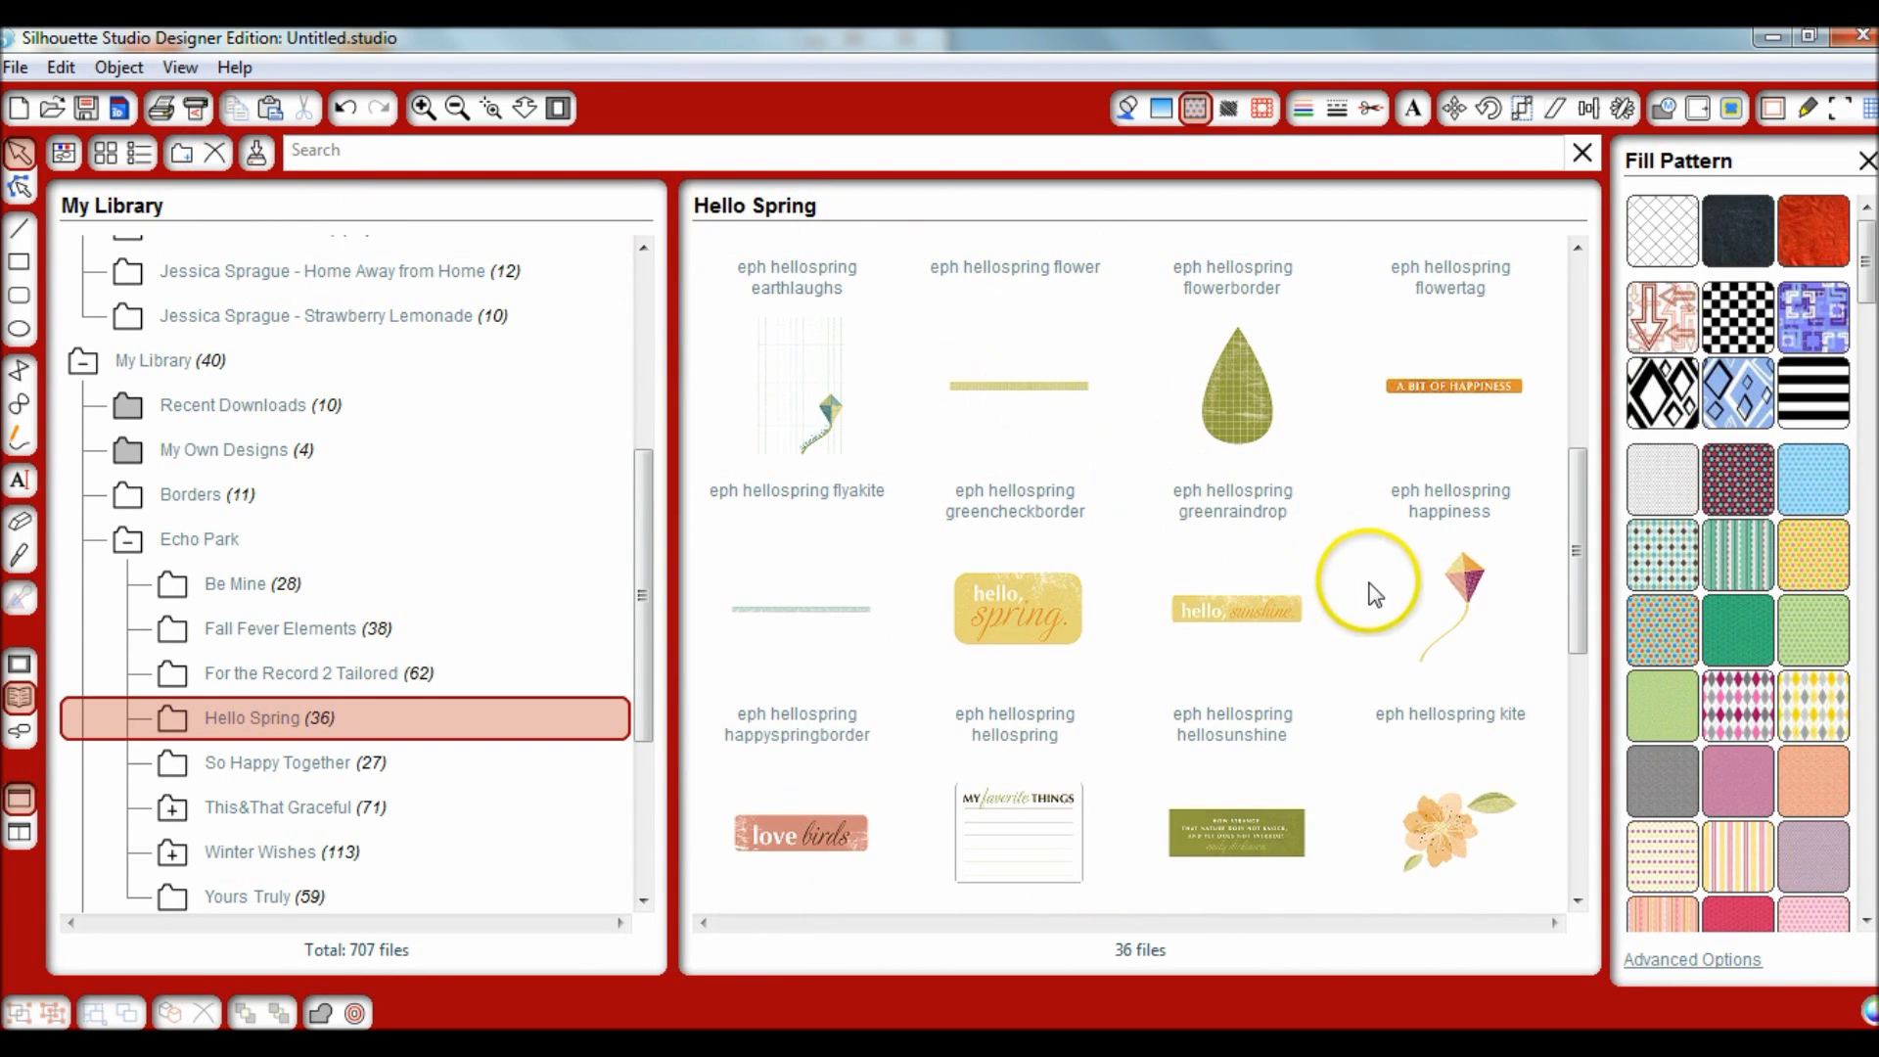
left_click_drag(1573, 525, 1566, 822)
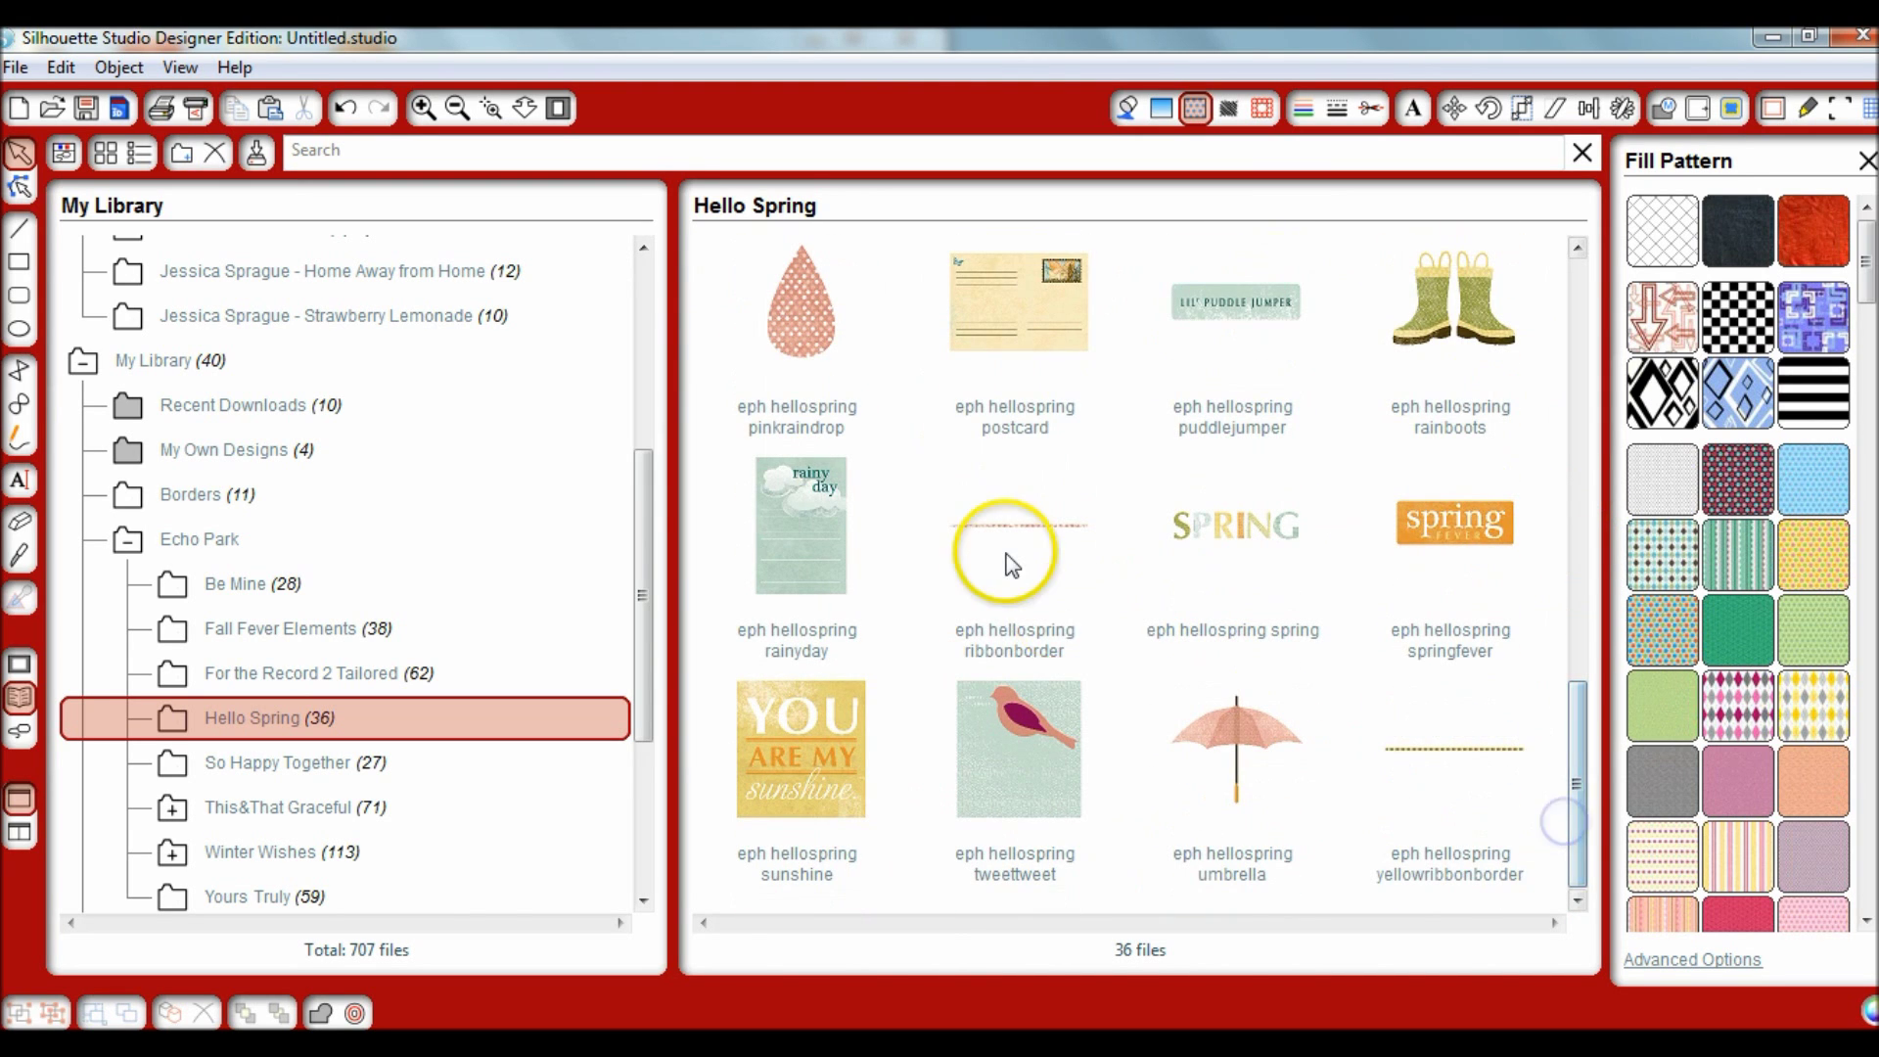
left_click(1004, 537)
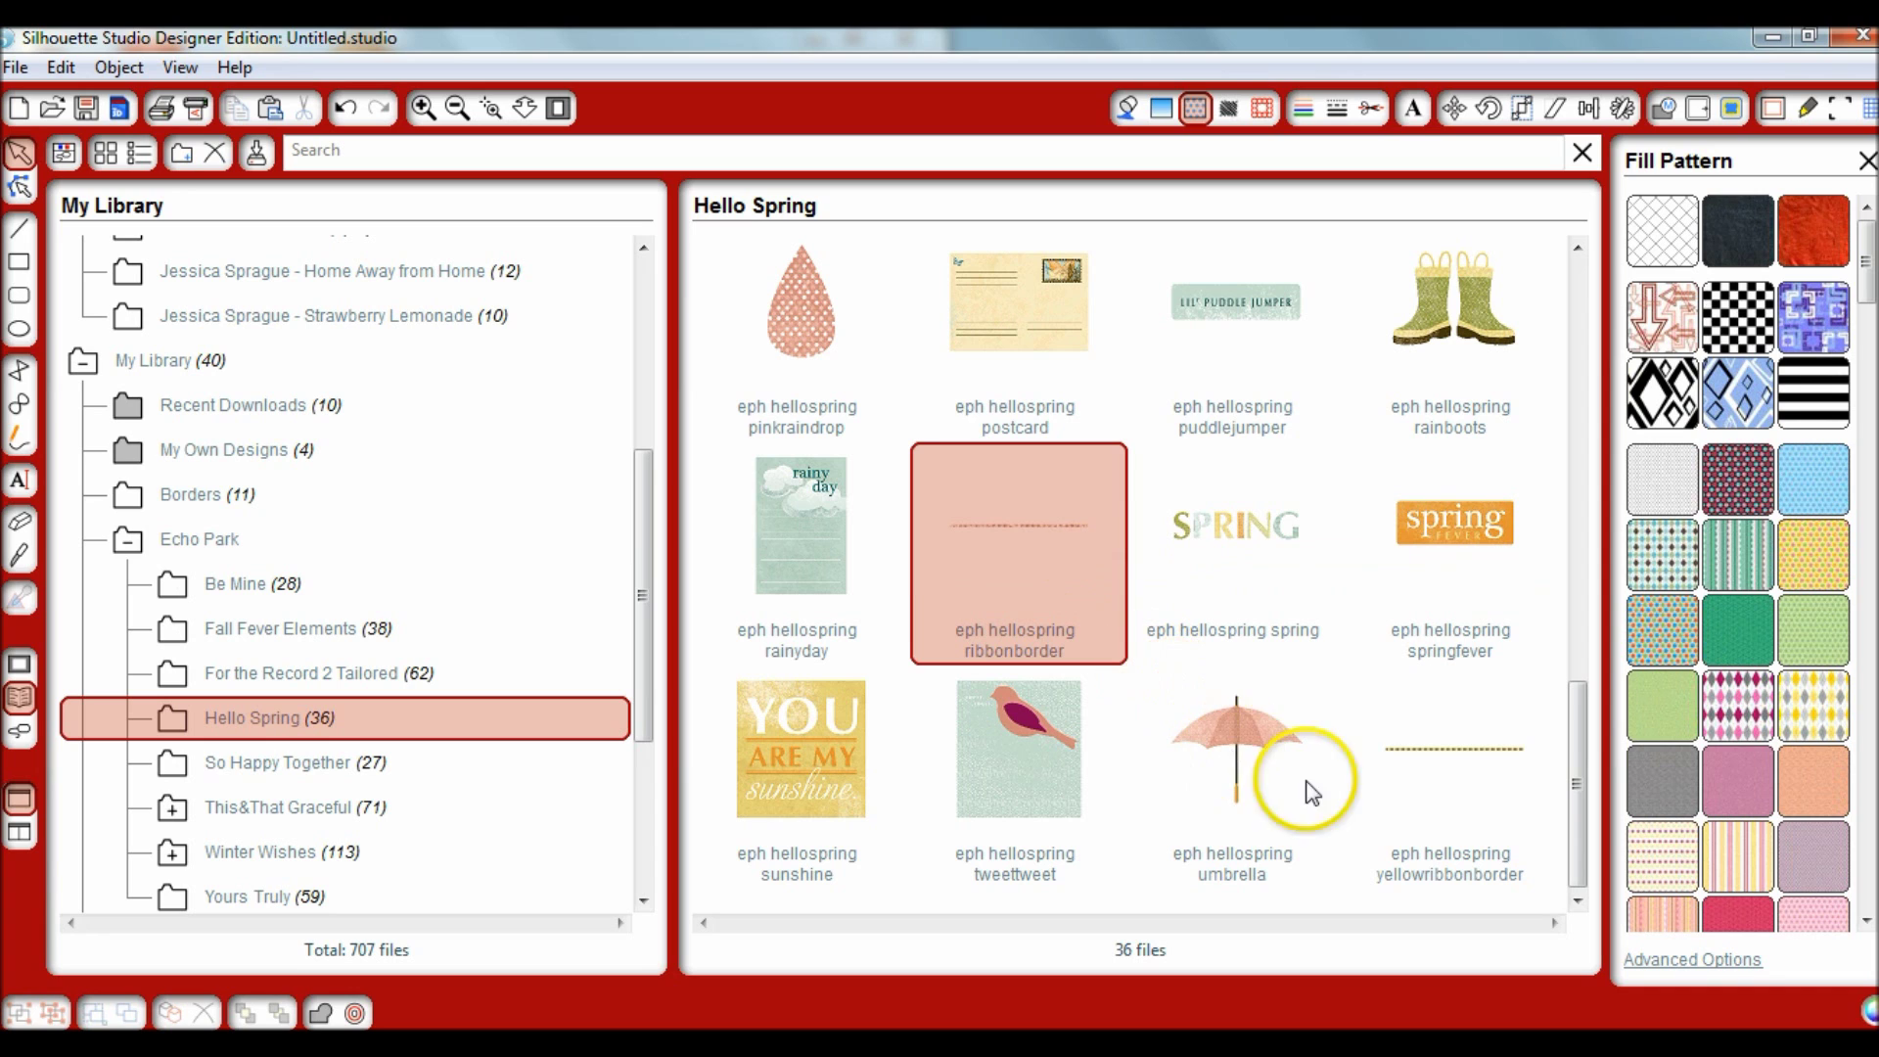
left_click(1508, 817)
left_click(1587, 687)
left_click_drag(1574, 707, 1586, 289)
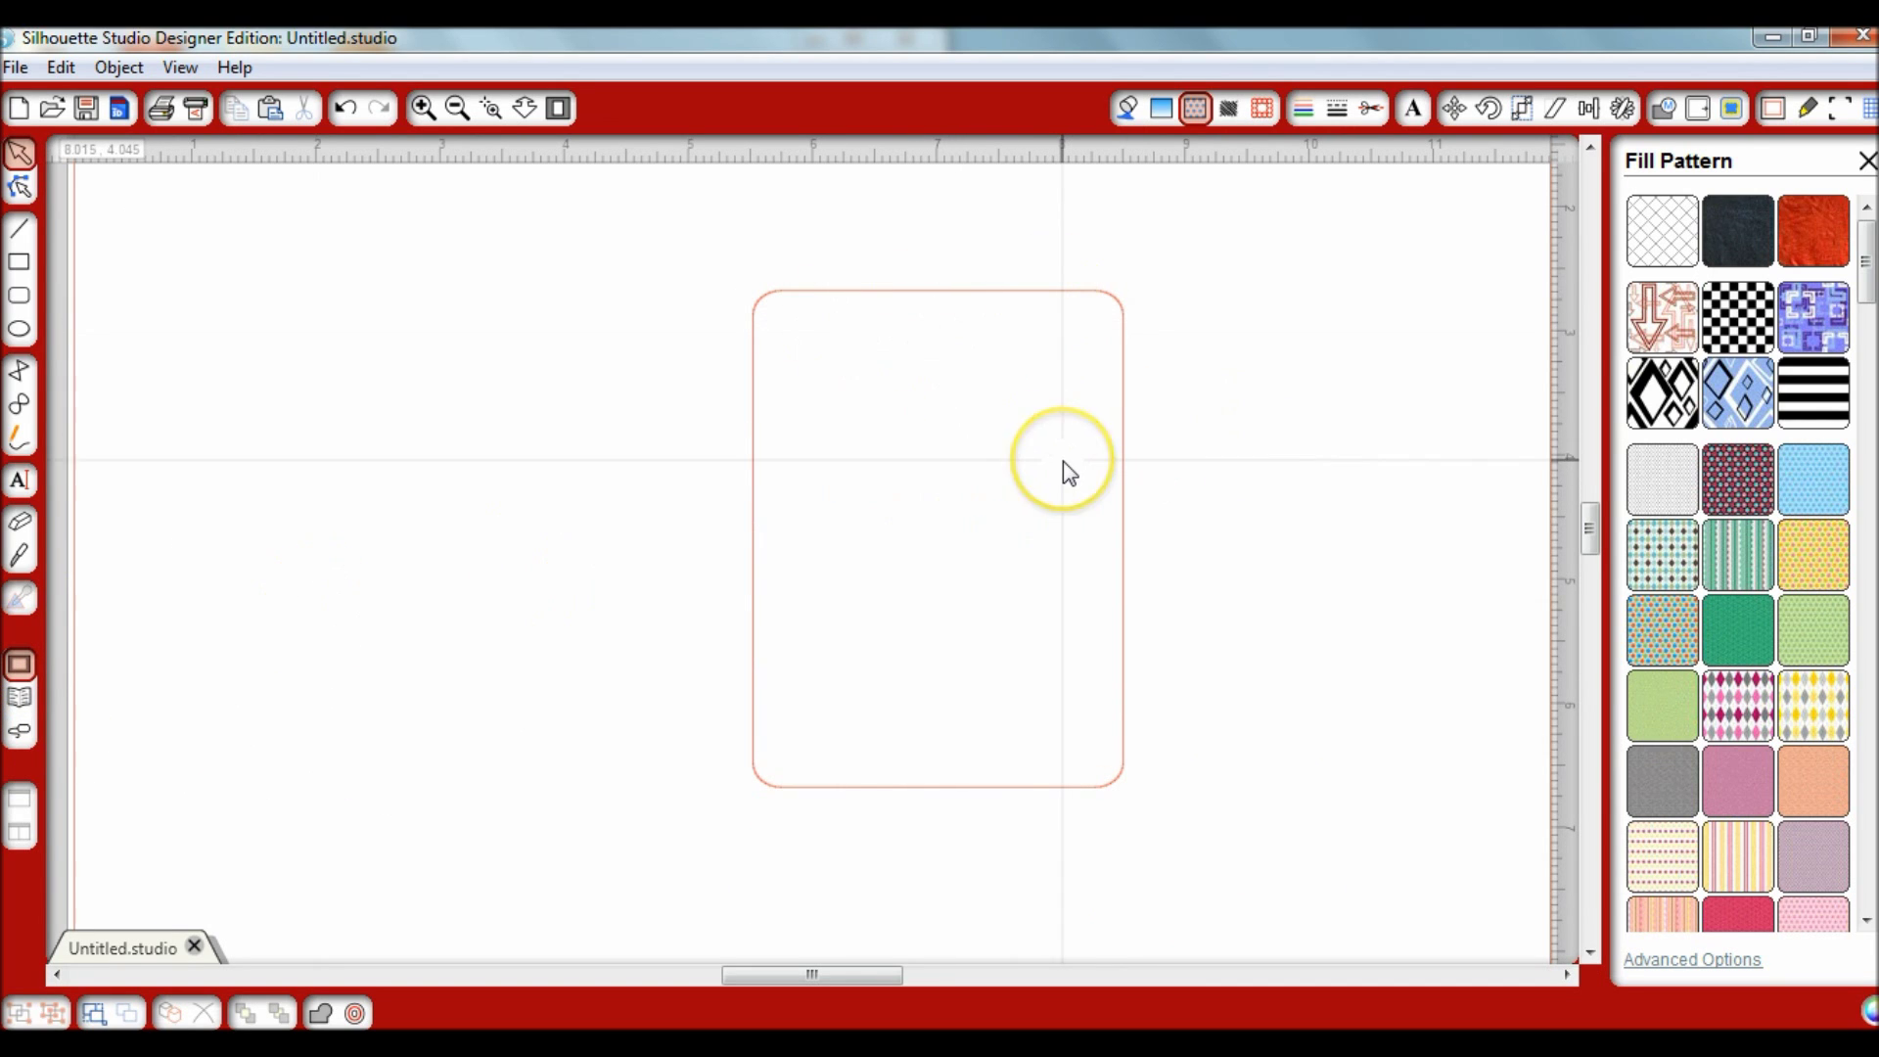
- Add the eph hellospring rainyday element from the Hello Spring library folder to the page, beside the rounded rectangle without overlapping it
left_click(26, 707)
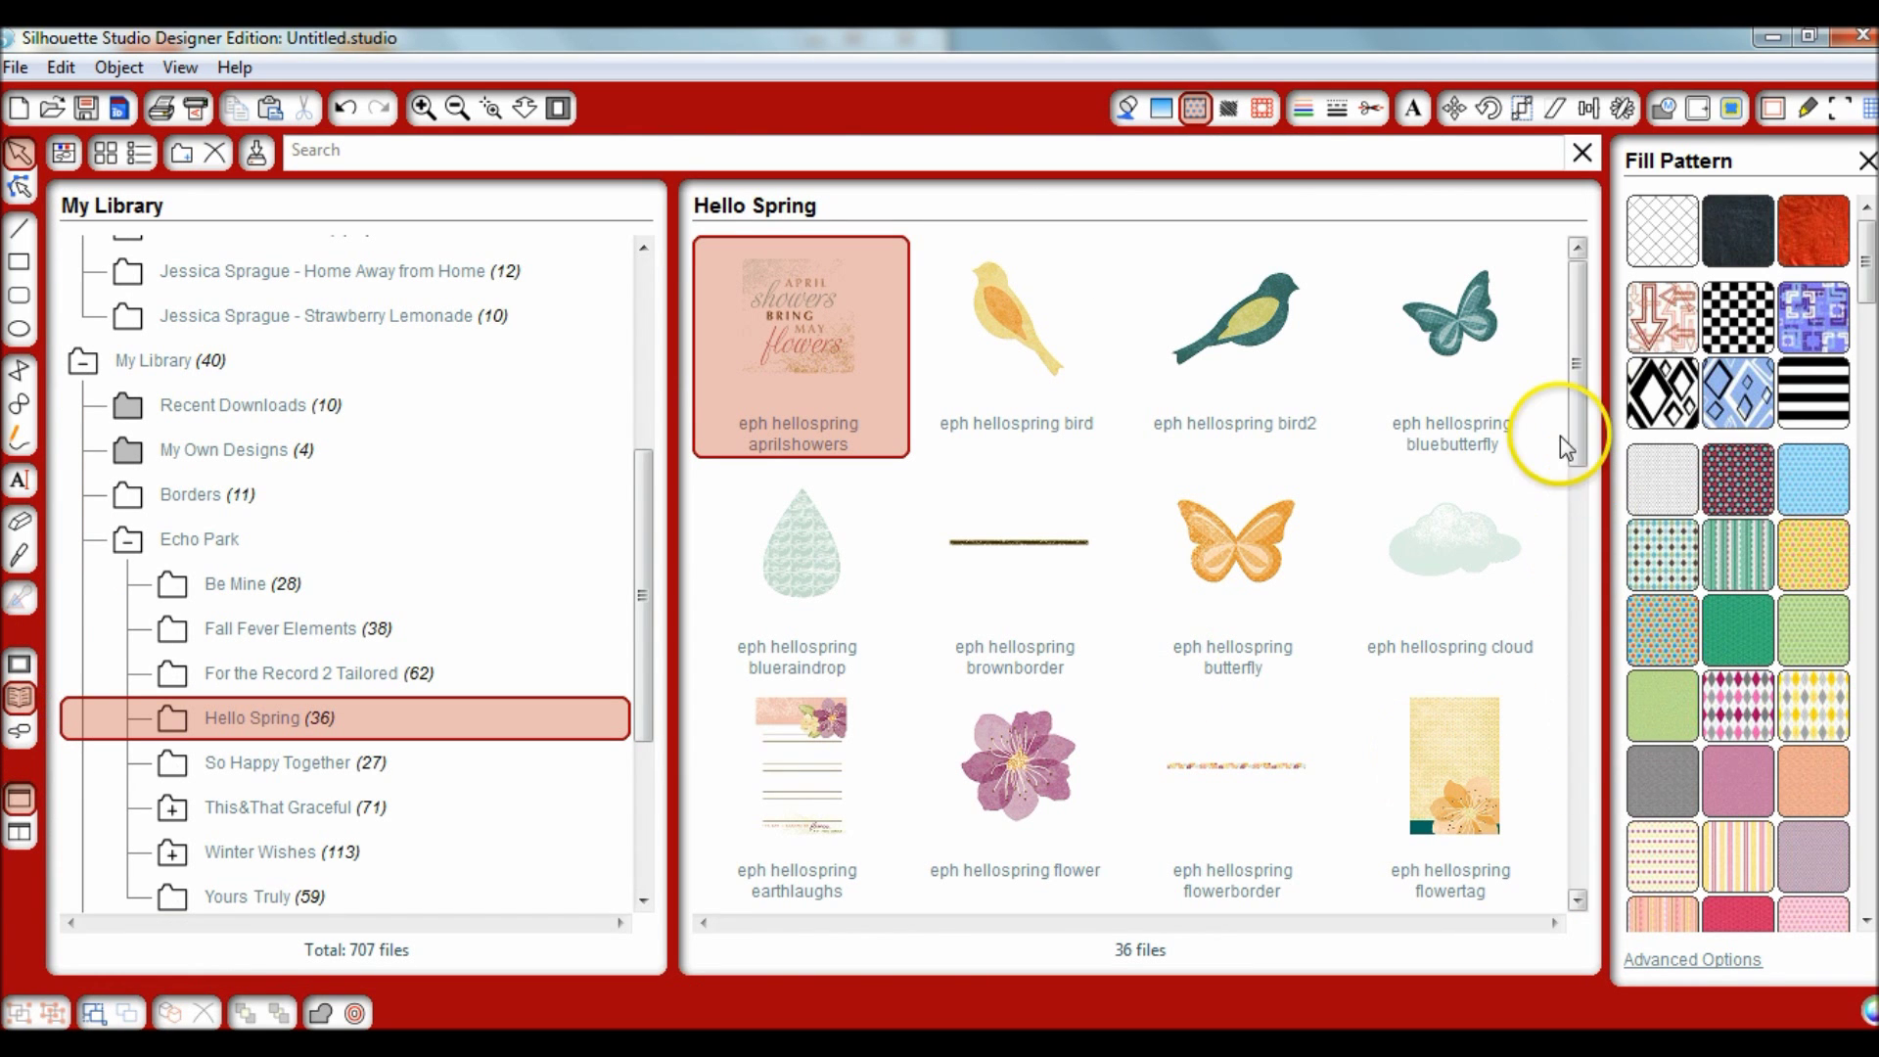
left_click_drag(1572, 412, 1544, 864)
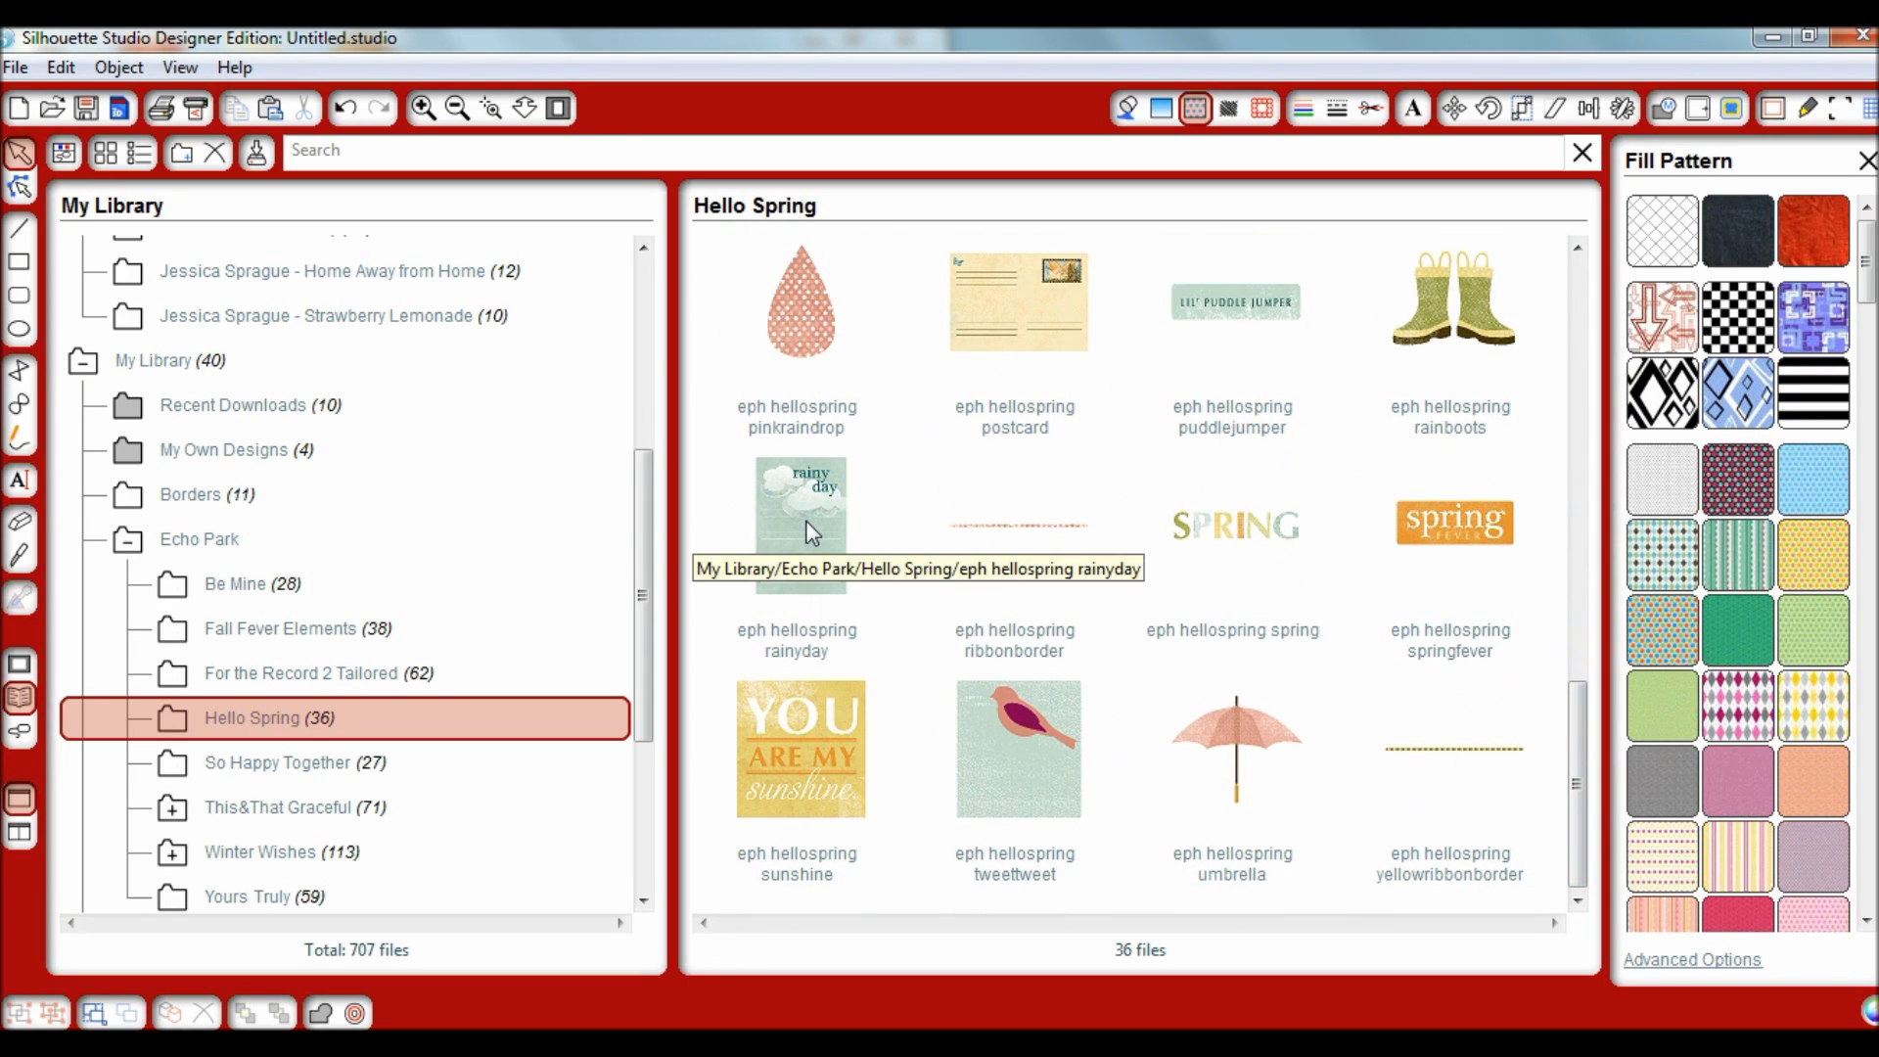
double_click(812, 533)
left_click_drag(848, 494, 532, 470)
left_click(1403, 588)
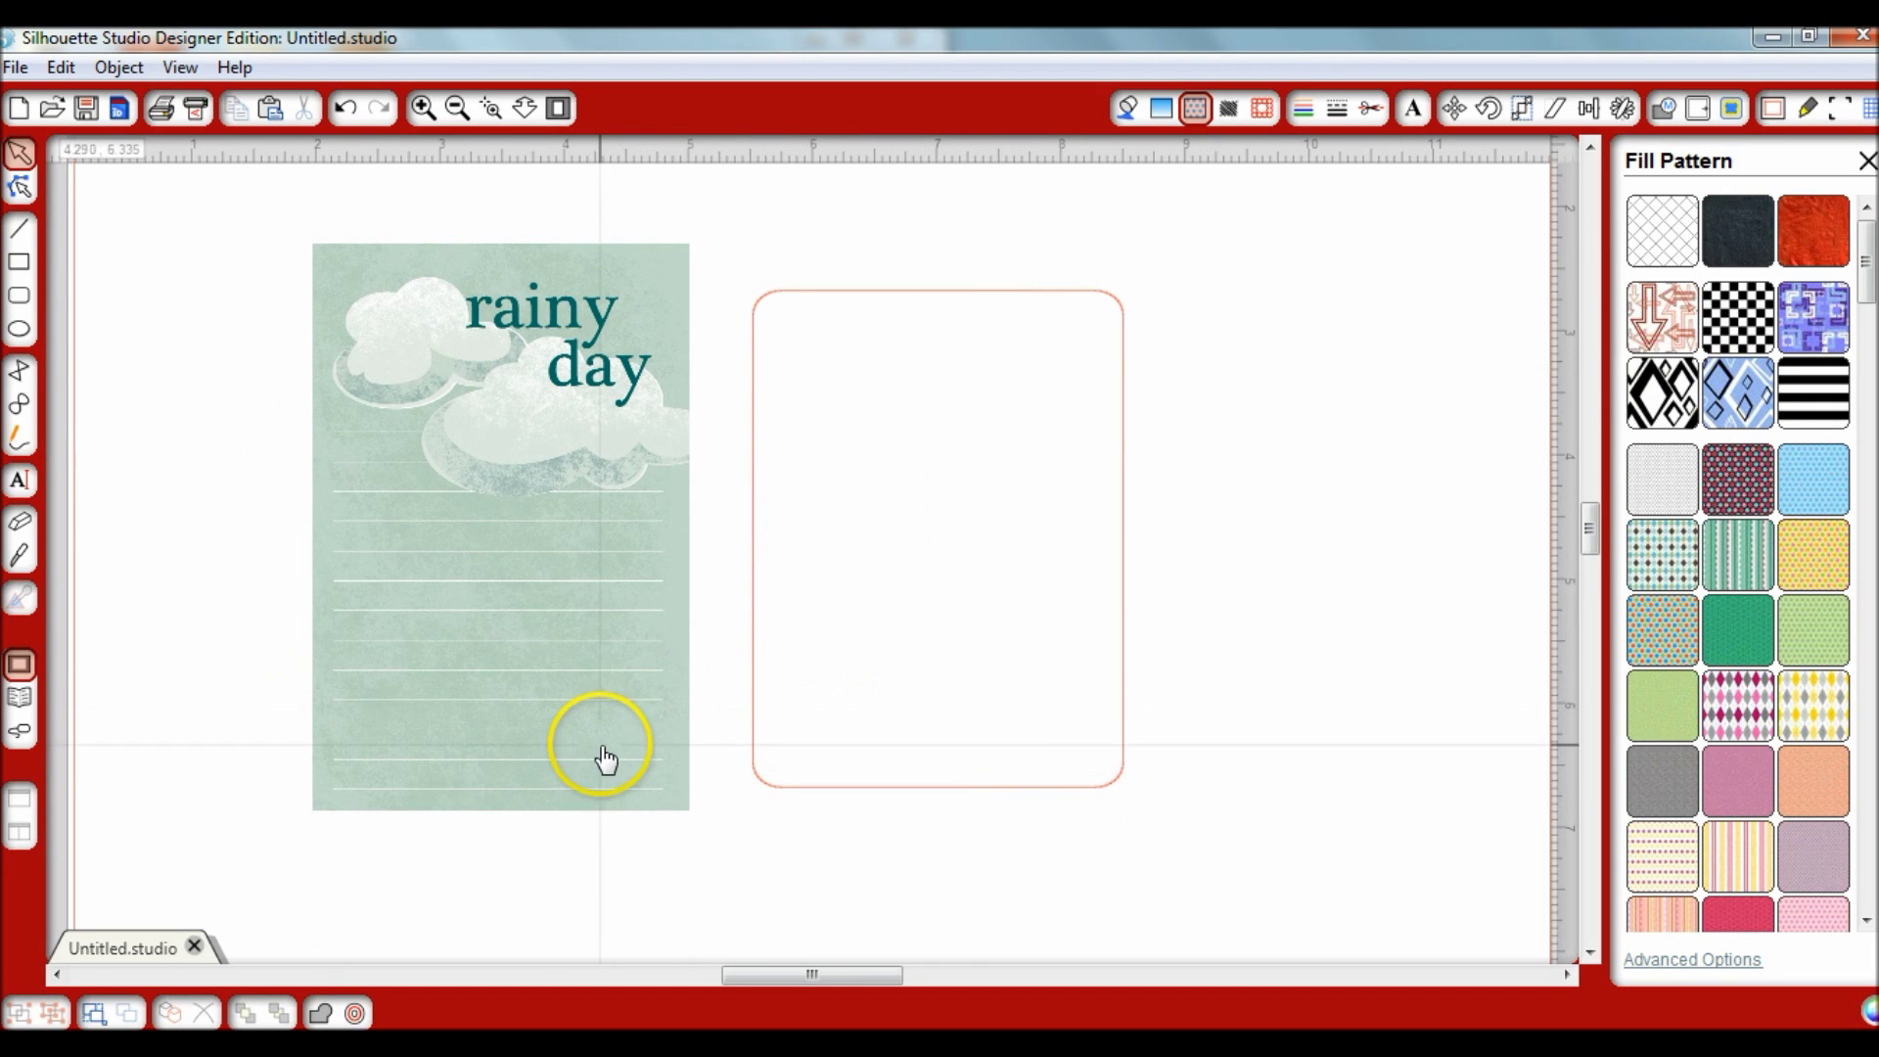
left_click_drag(528, 612, 433, 626)
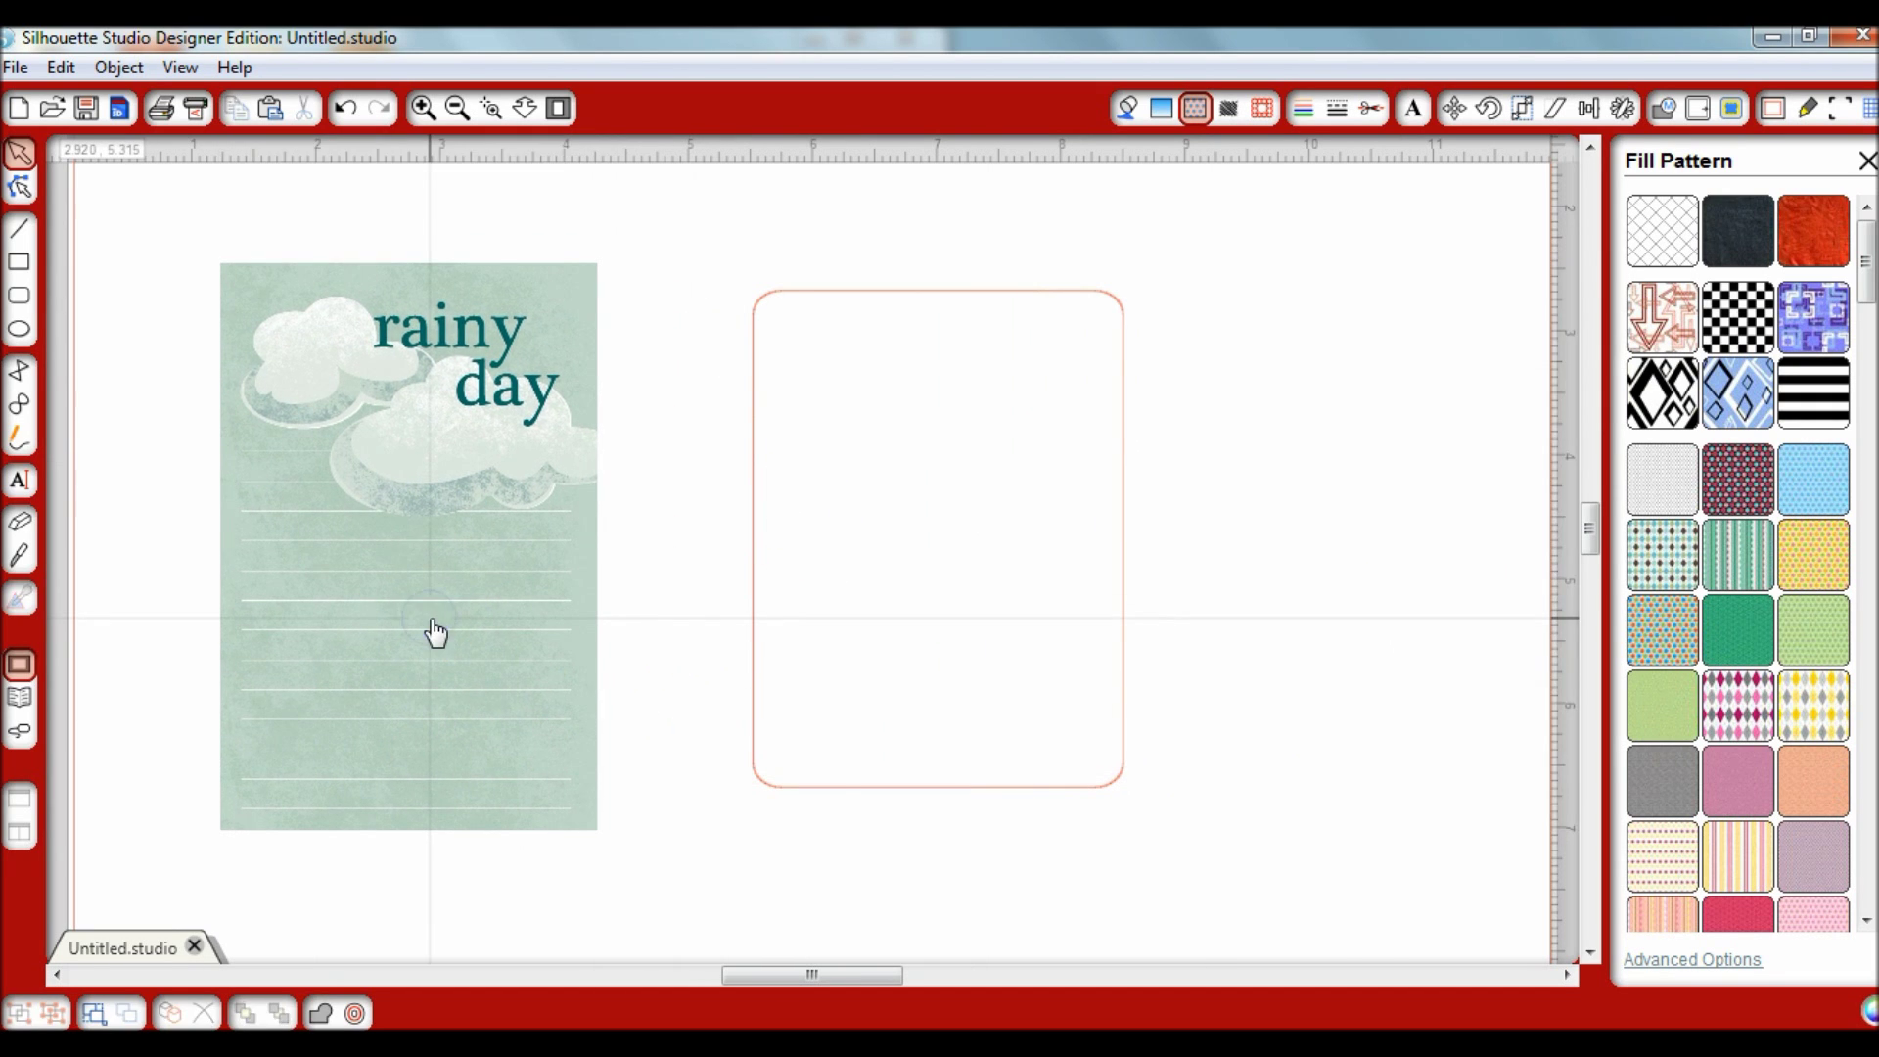
left_click_drag(416, 548, 532, 533)
left_click(1203, 537)
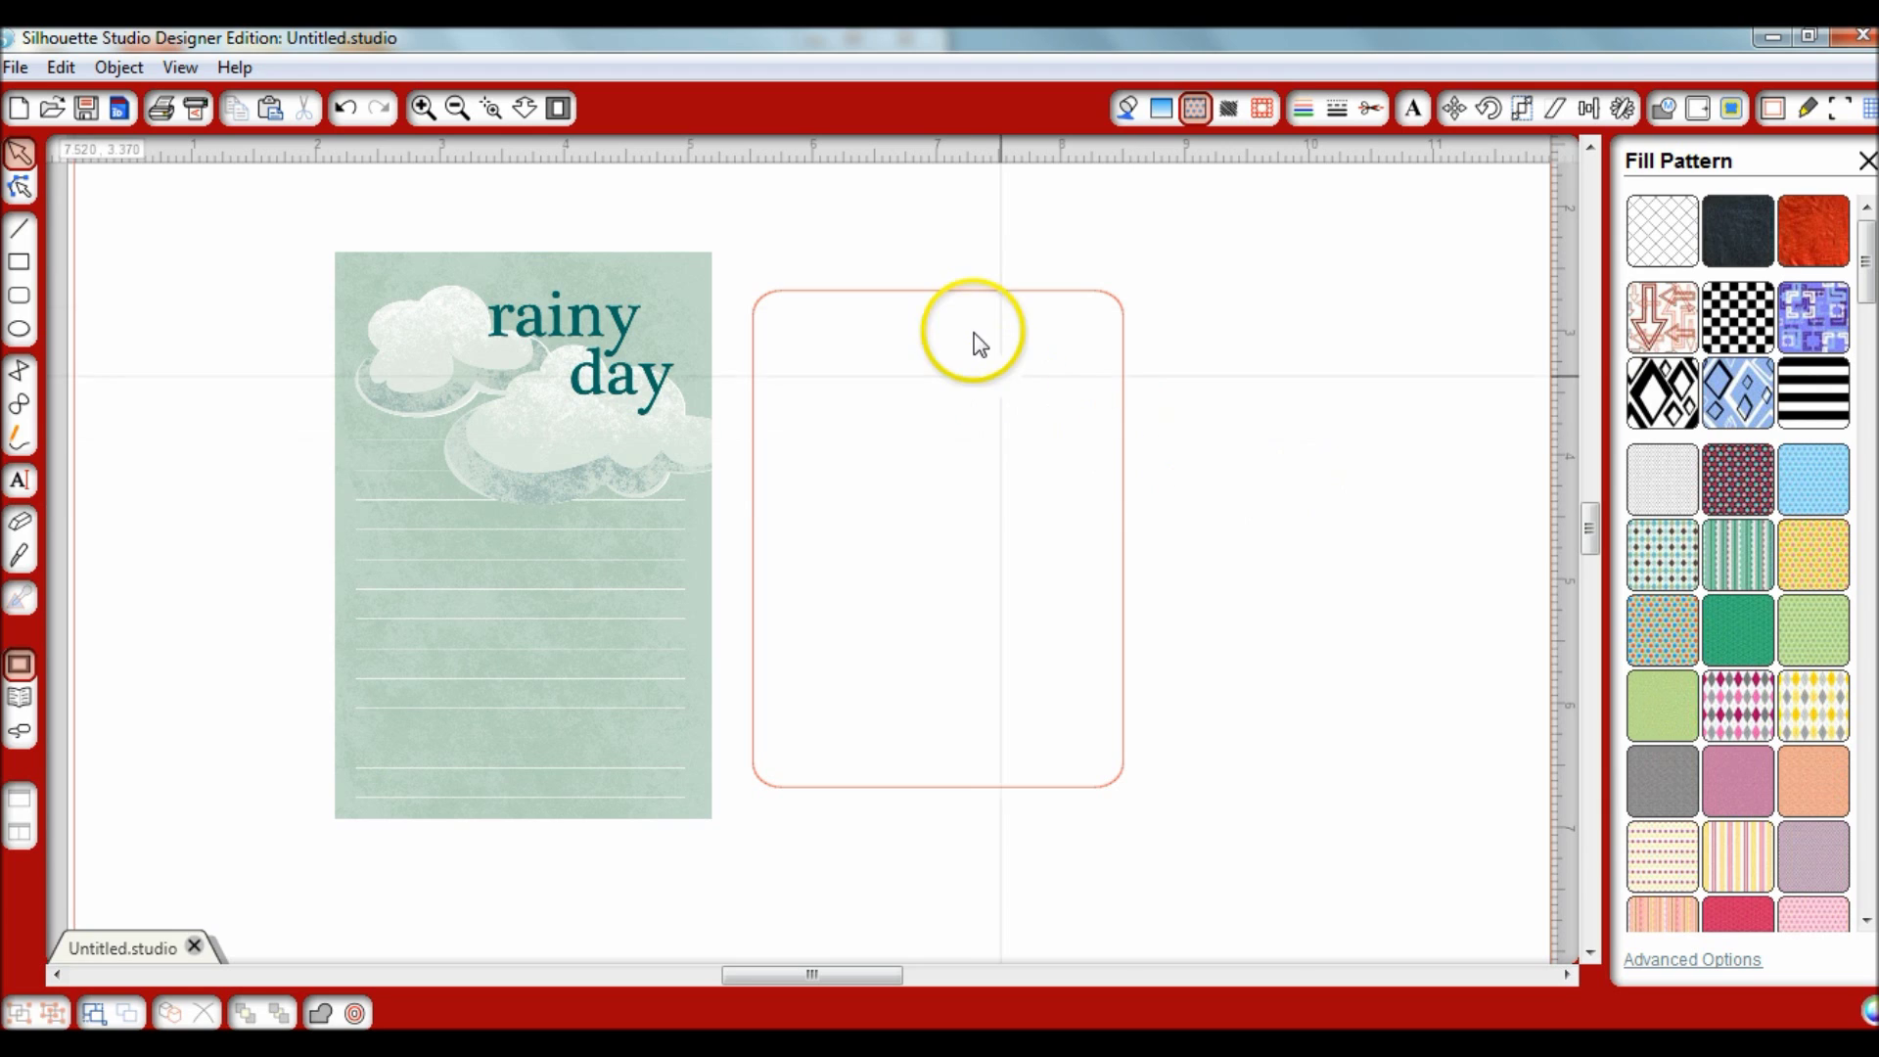
- Select the rounded rectangle beside the rainy day card, return to the Hello Spring library folder and pick eph hellospring rainyday
double_click(974, 305)
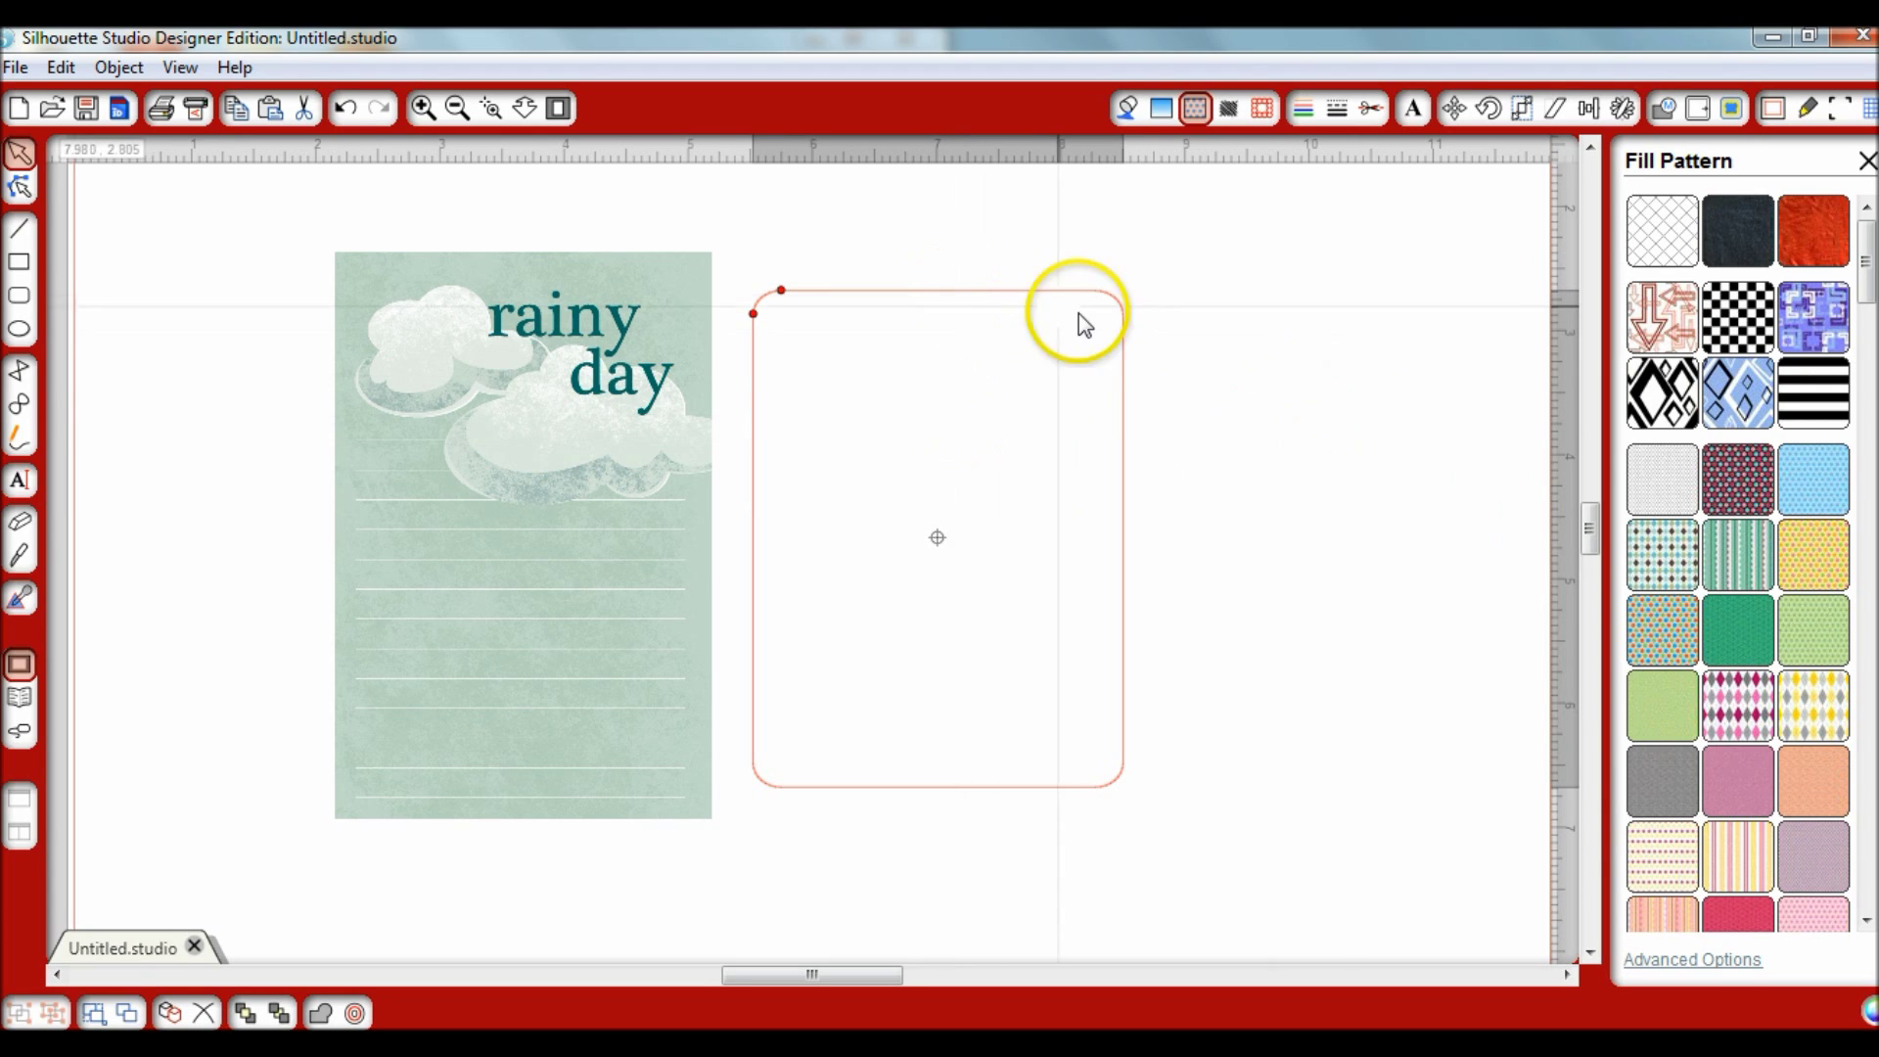
left_click(1028, 293)
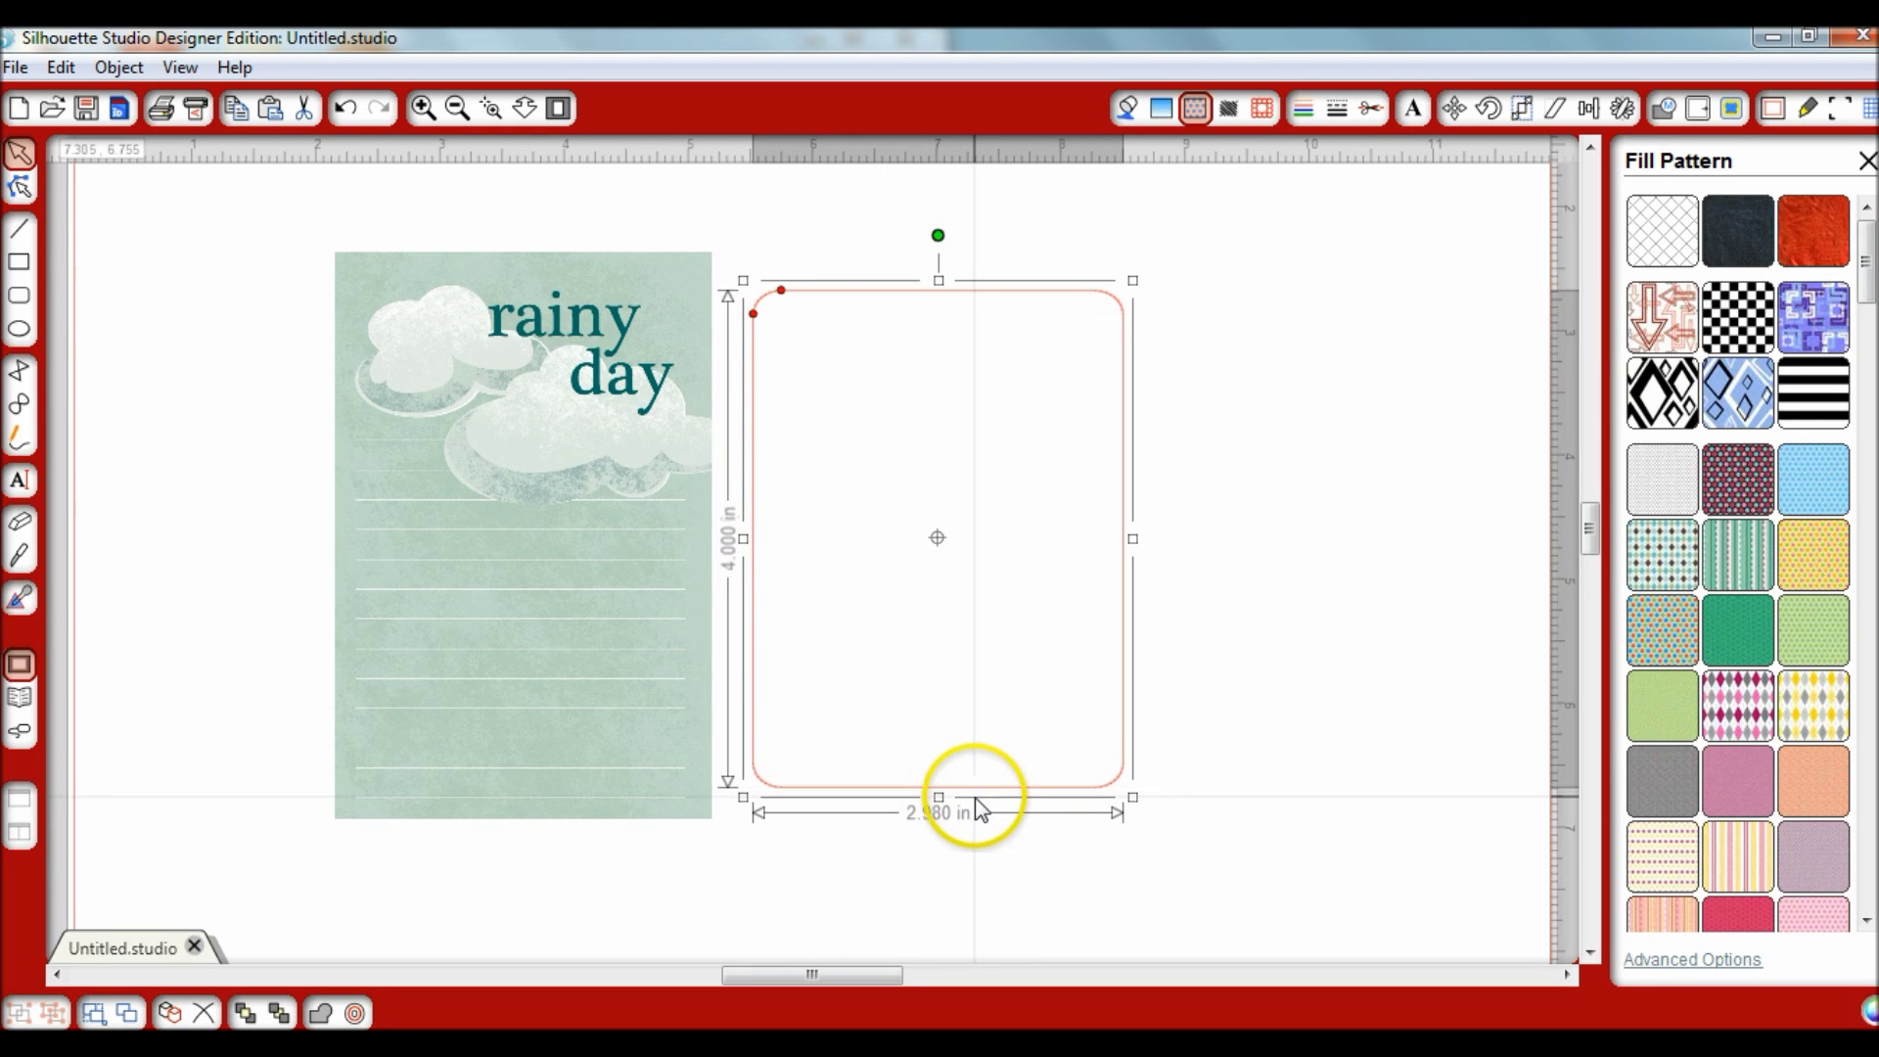
left_click(20, 699)
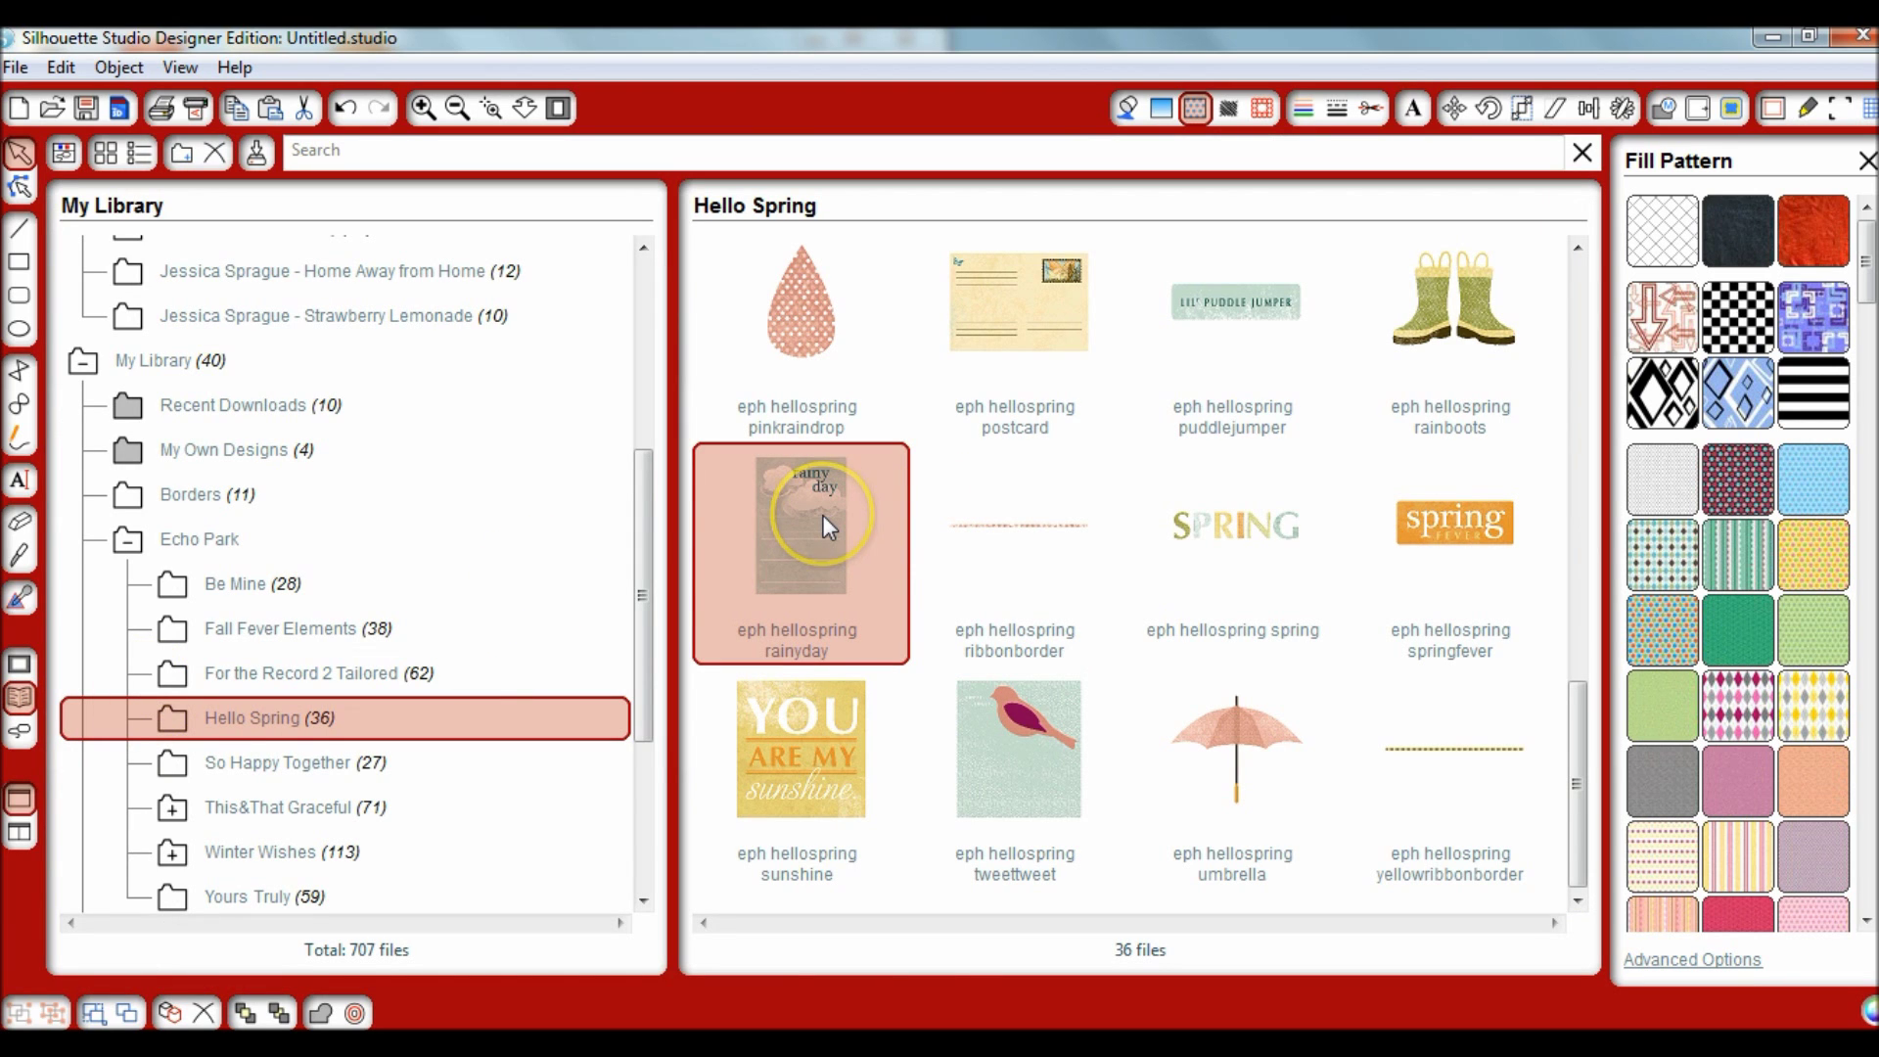
left_click_drag(825, 515, 821, 519)
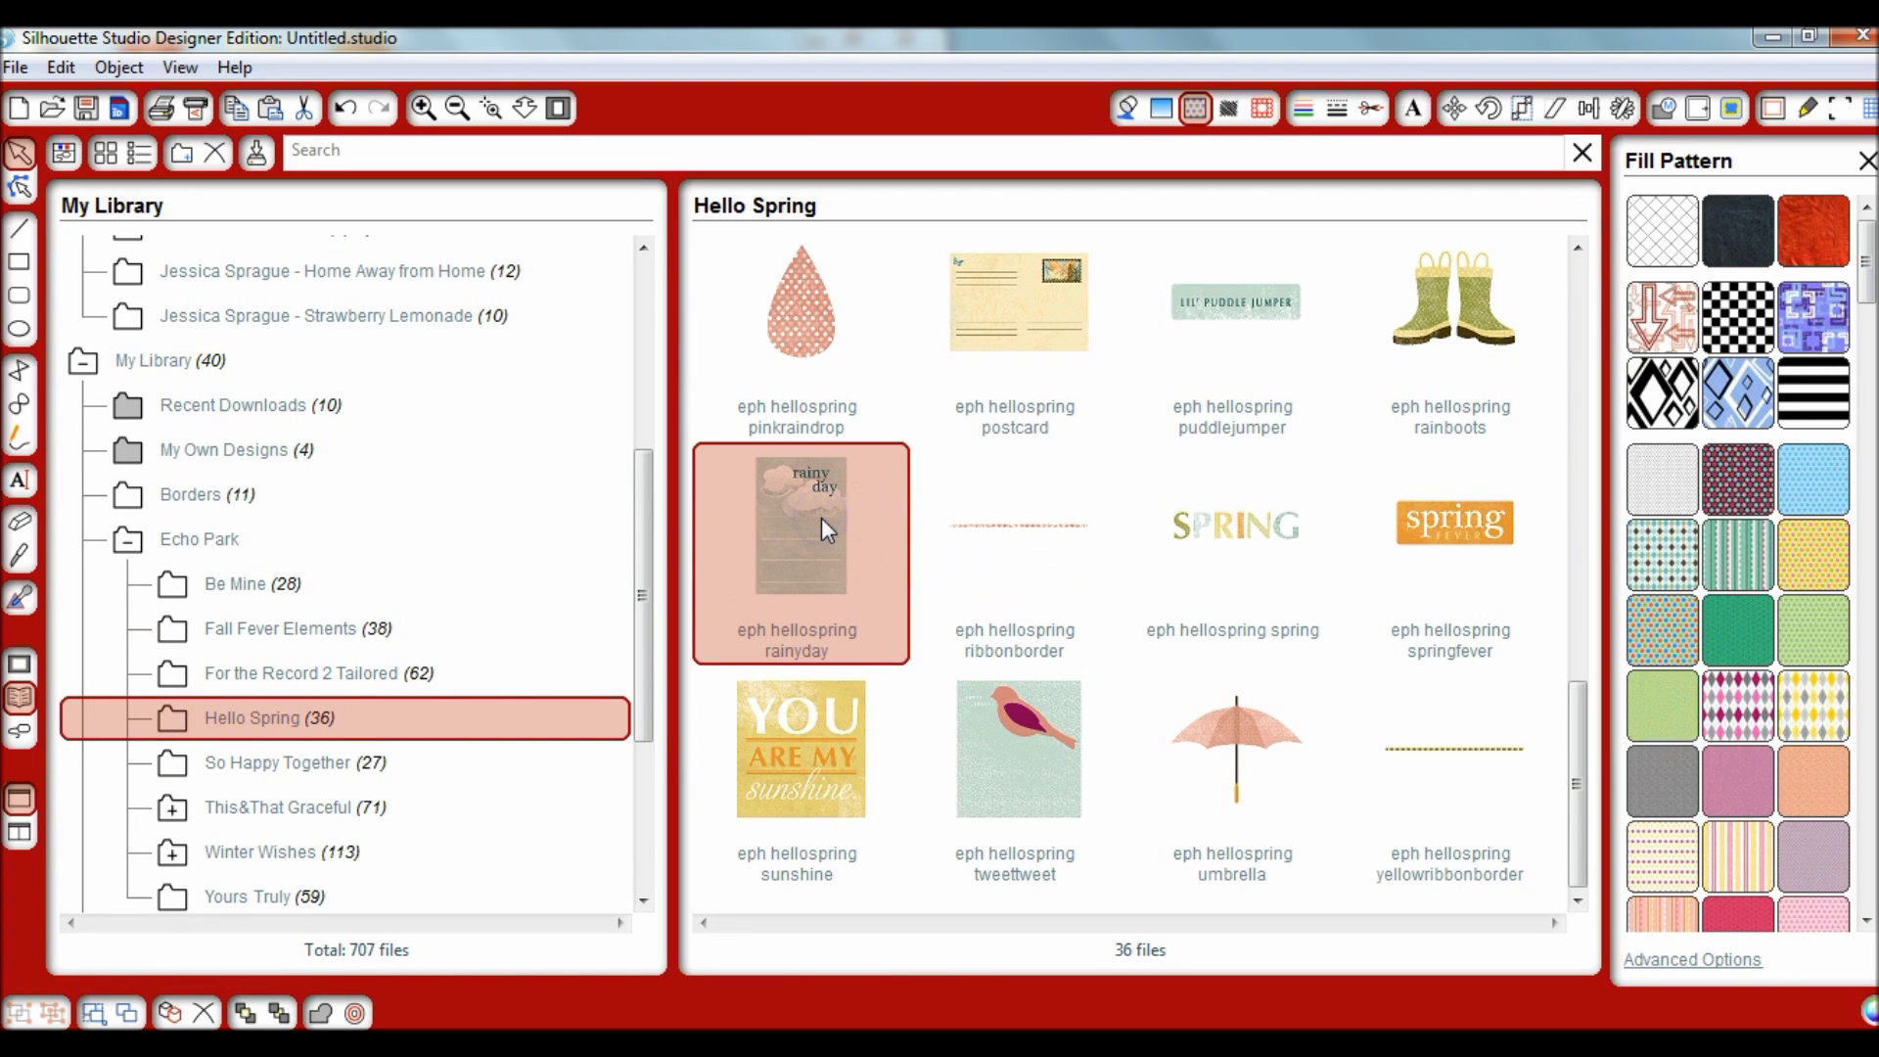